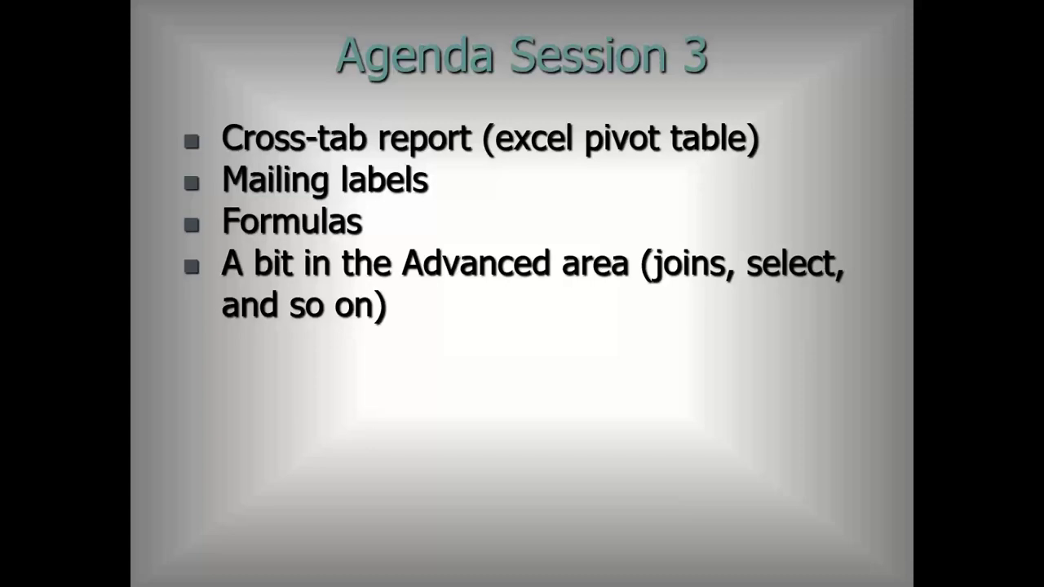
Step: Switch from the slide show to Student Manager Reports and expand the Webinar2021 folder
key("alt+Tab")
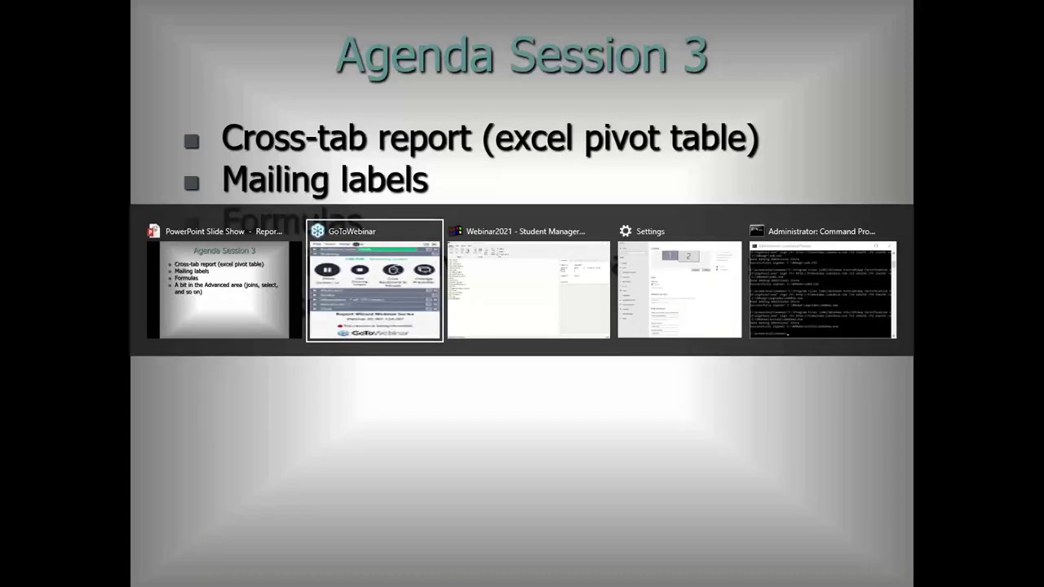
key("alt+Tab")
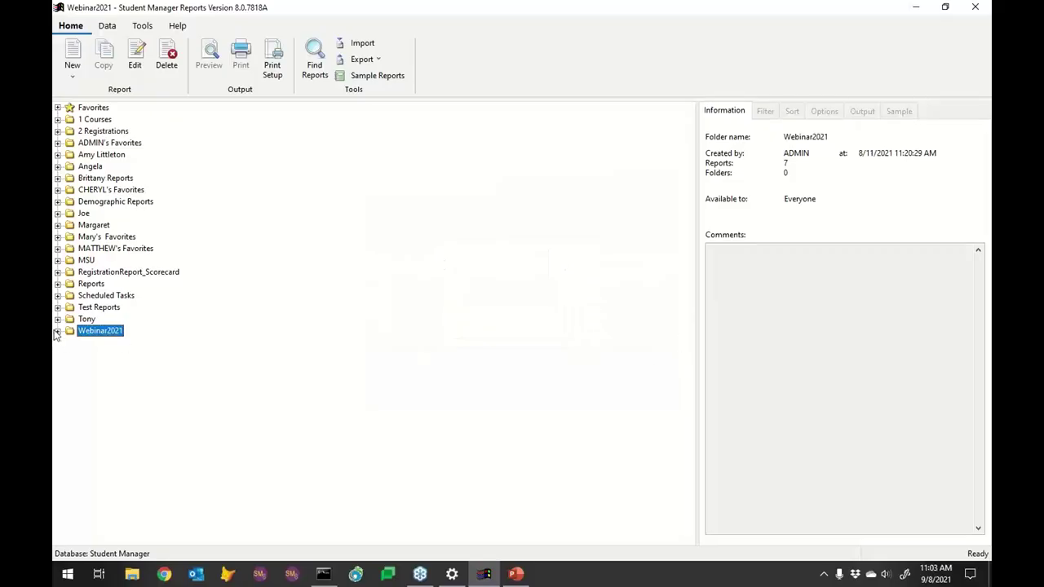
left_click(57, 331)
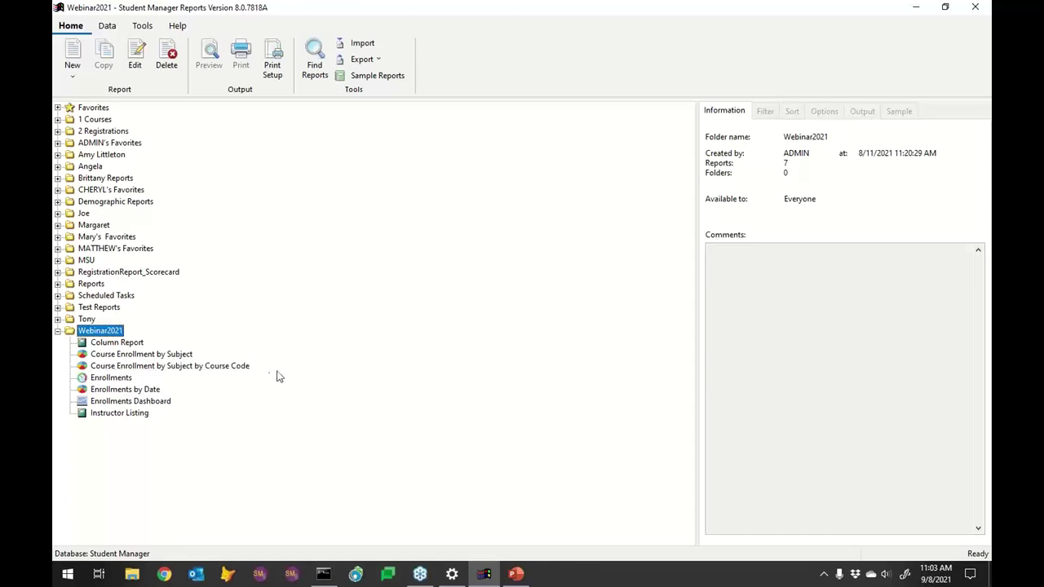
Step: Create a new cross-tabulation report named "Course Enrollment by Subject and Date" in the Webinar2021 folder
left_click(73, 76)
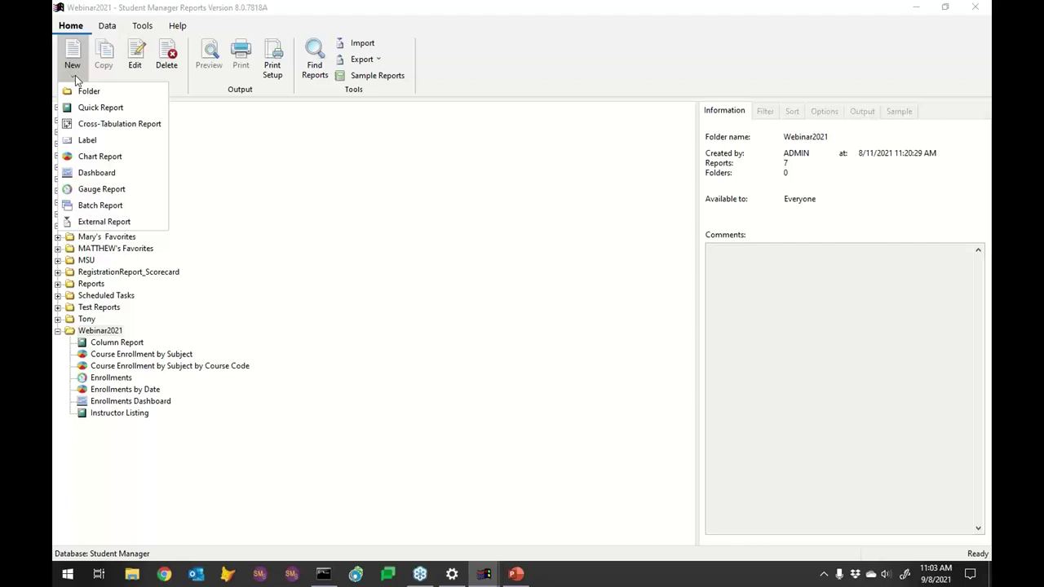
left_click(92, 129)
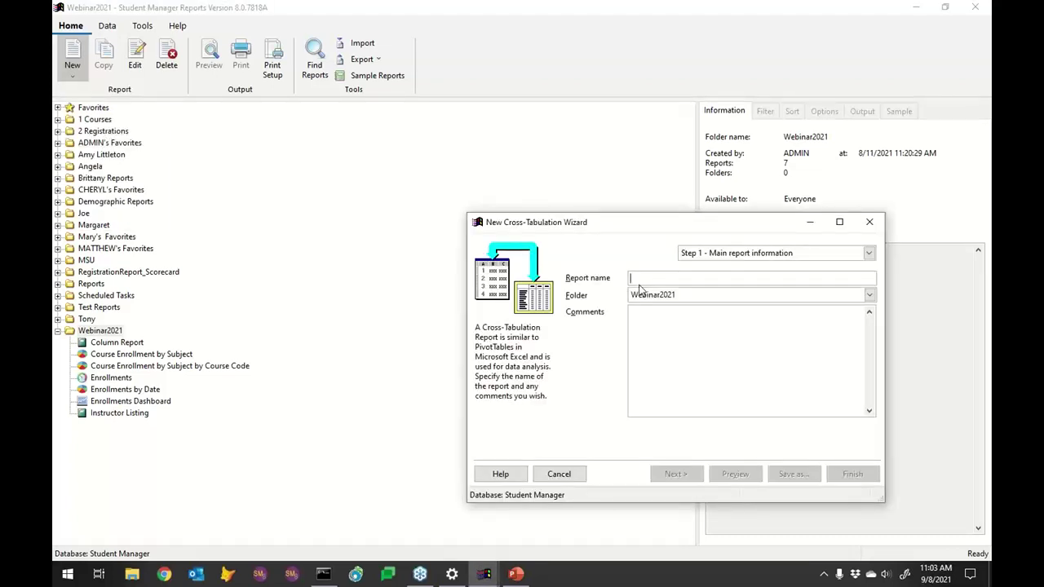
type("Co")
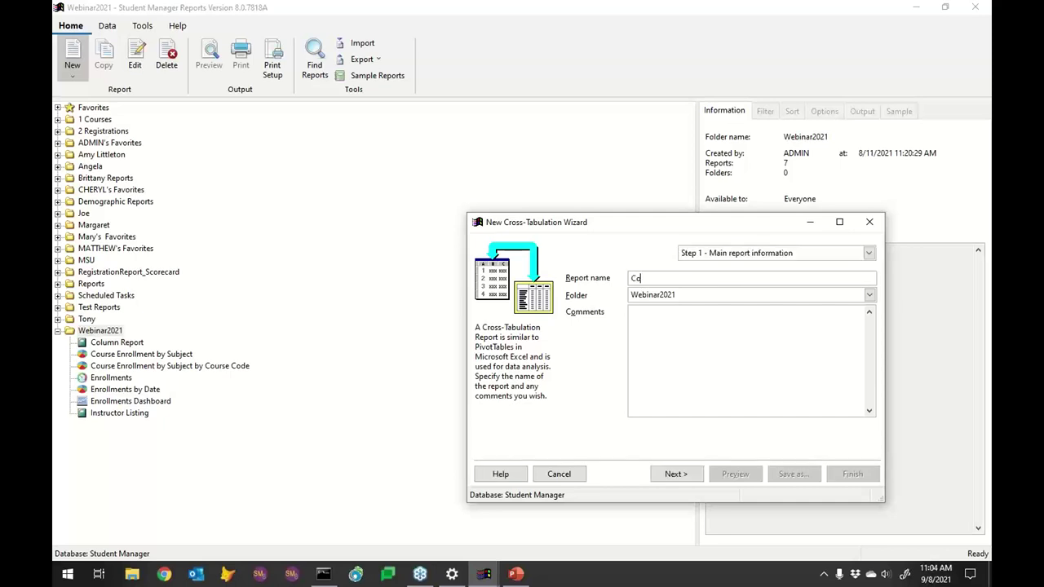
type("urse Enrollment by Subject and")
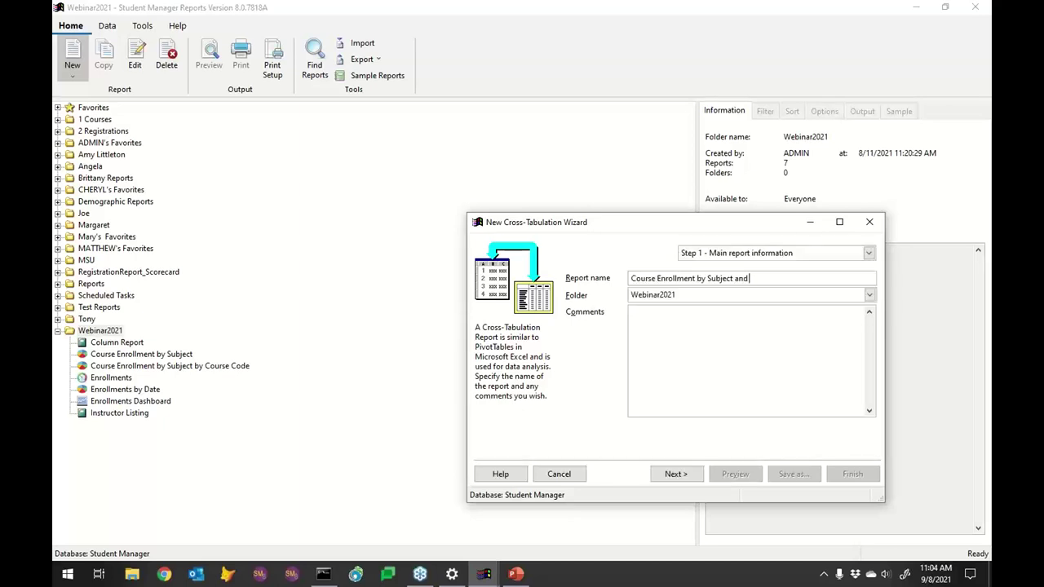
type(" Date")
left_click(676, 474)
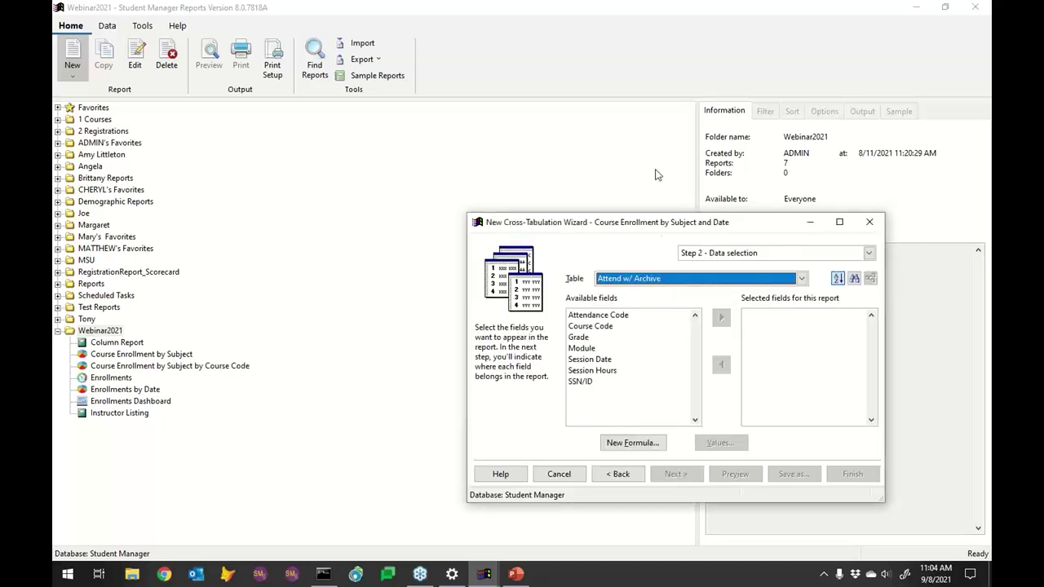
Step: Choose Course as the report's data table and add its Begin Date field to the selected fields
left_click(683, 280)
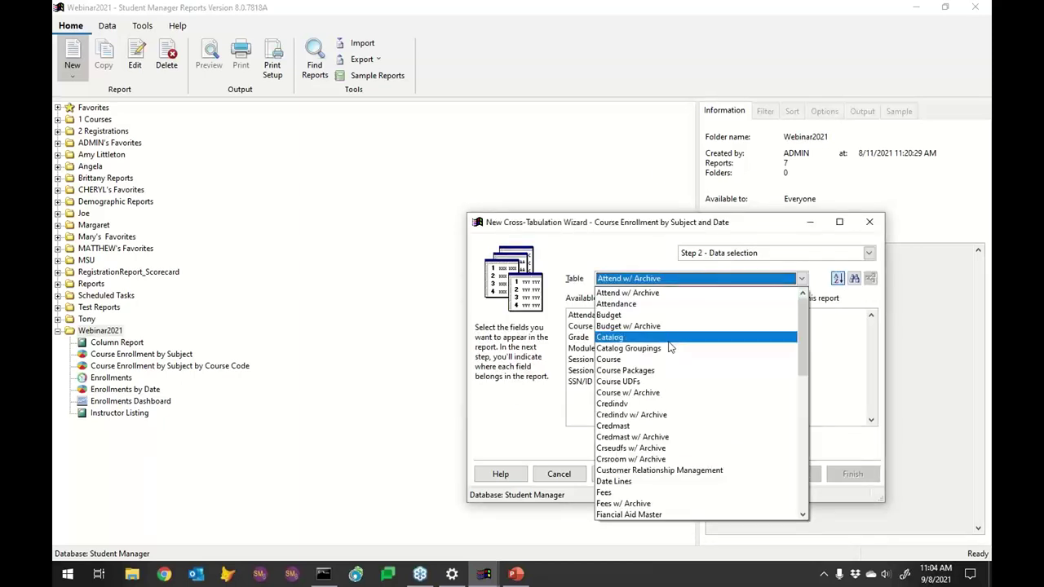
left_click(647, 360)
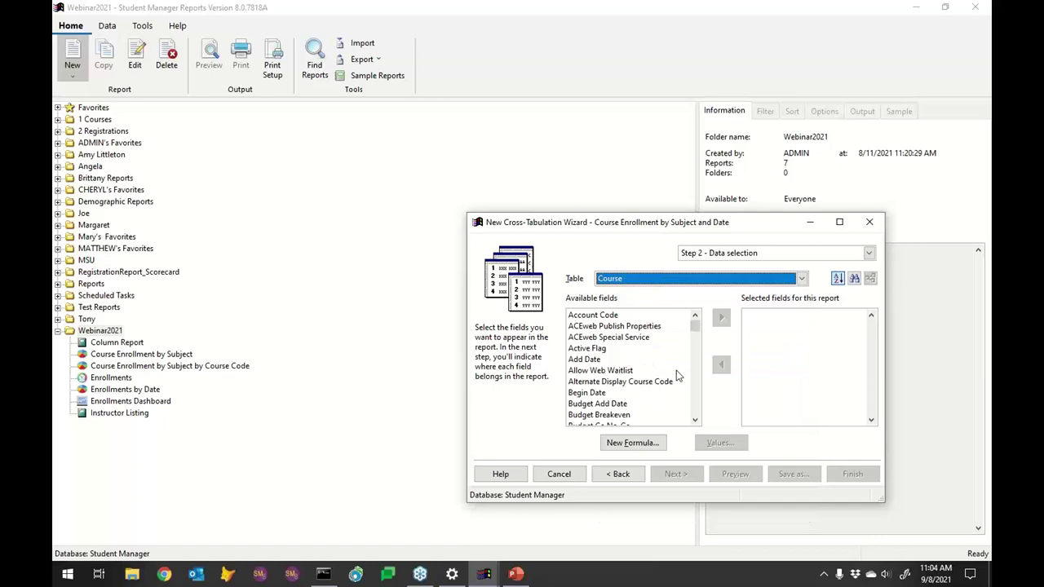
left_click(695, 400)
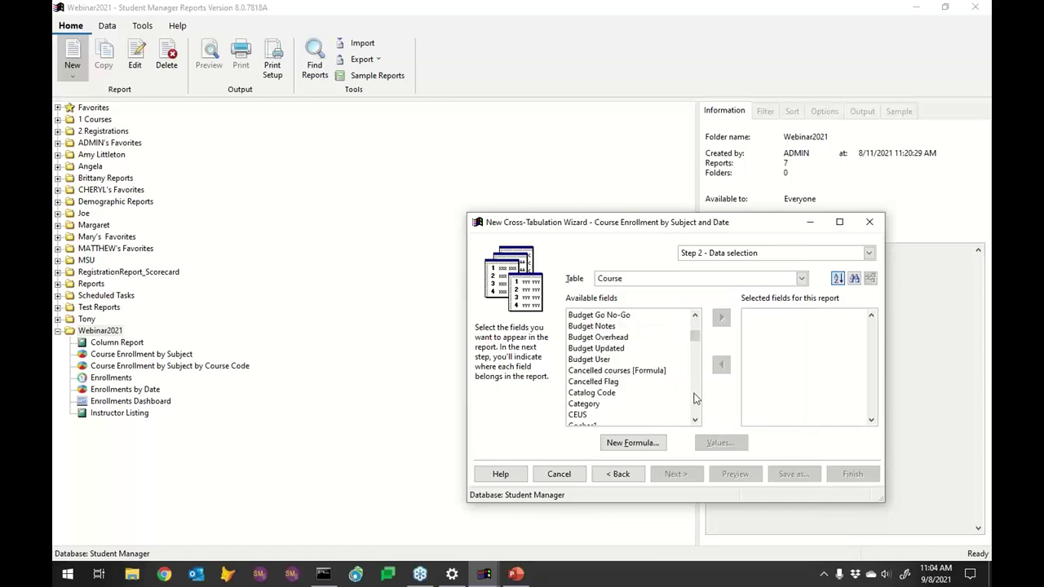
left_click(695, 399)
left_click(695, 327)
left_click(695, 328)
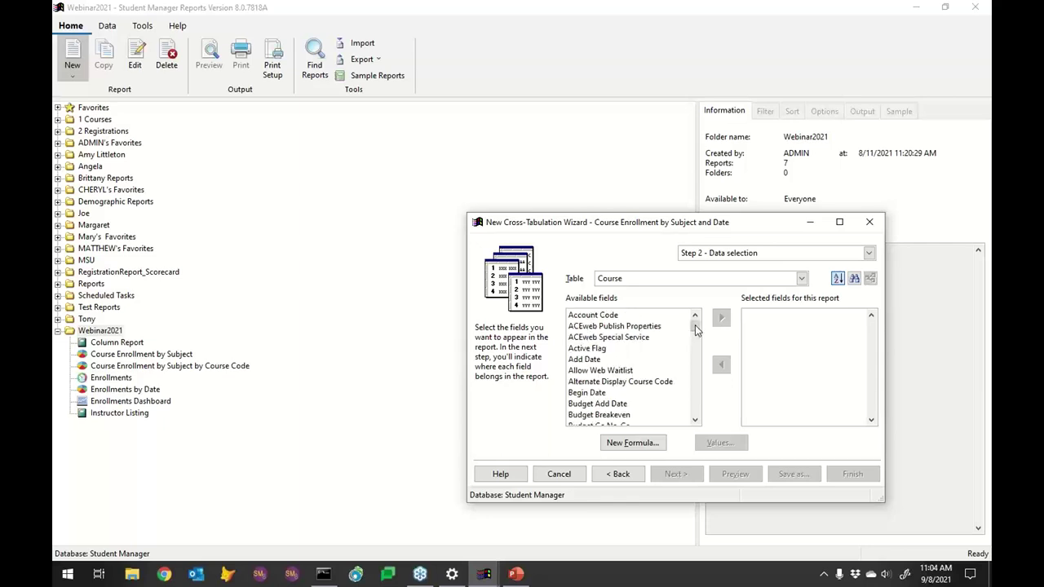
double_click(577, 393)
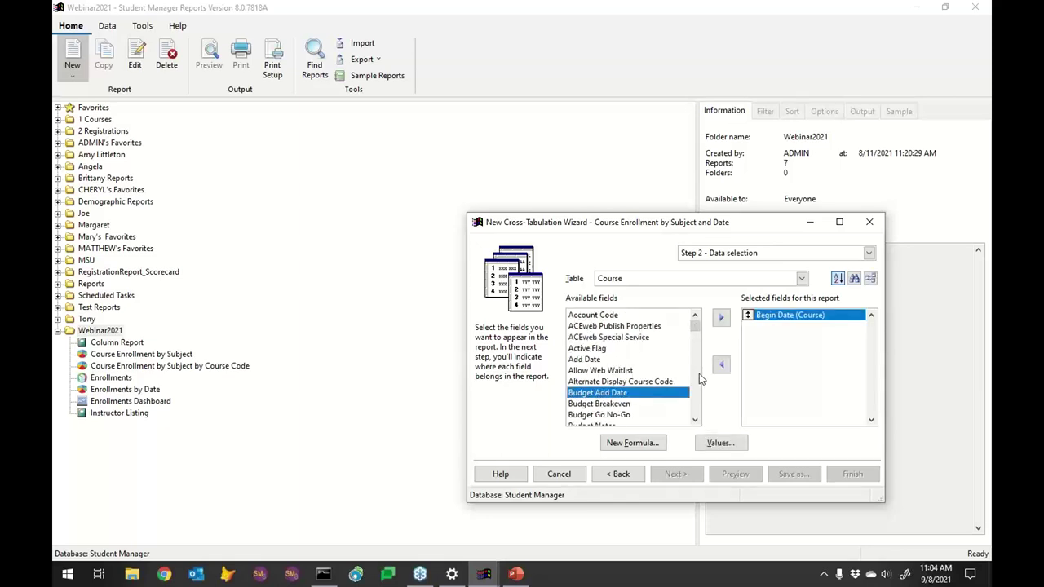
Step: Add the Course table's Enrollment Count and Subject Code fields to the report and finish the data selection
left_click(695, 395)
left_click(697, 394)
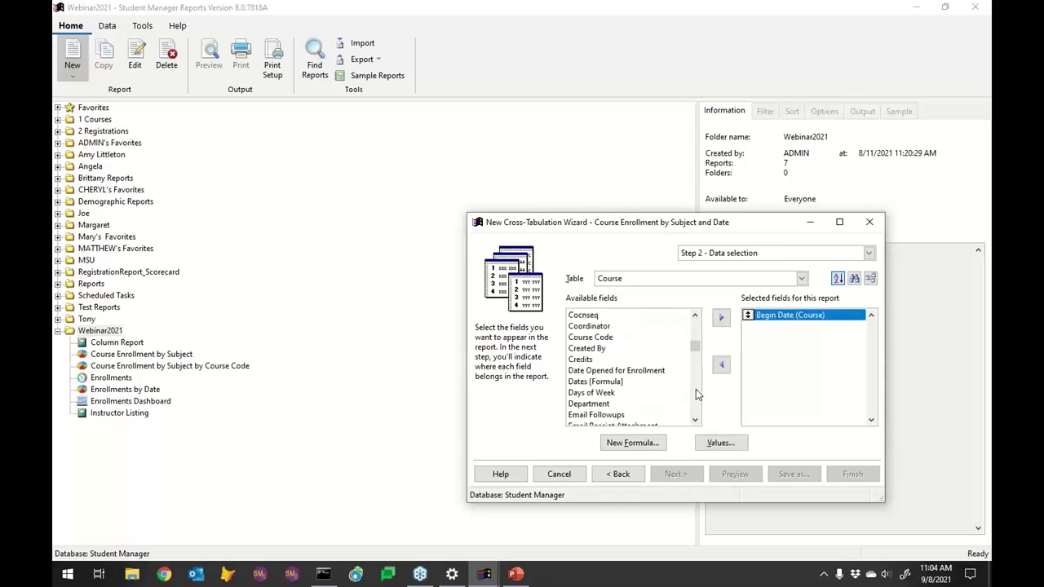
left_click(695, 394)
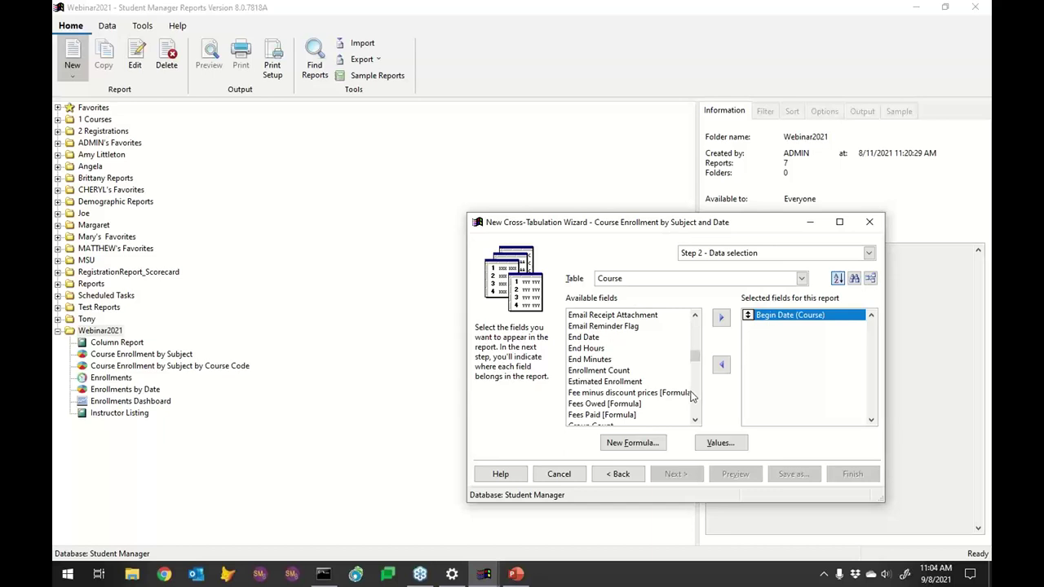
double_click(592, 370)
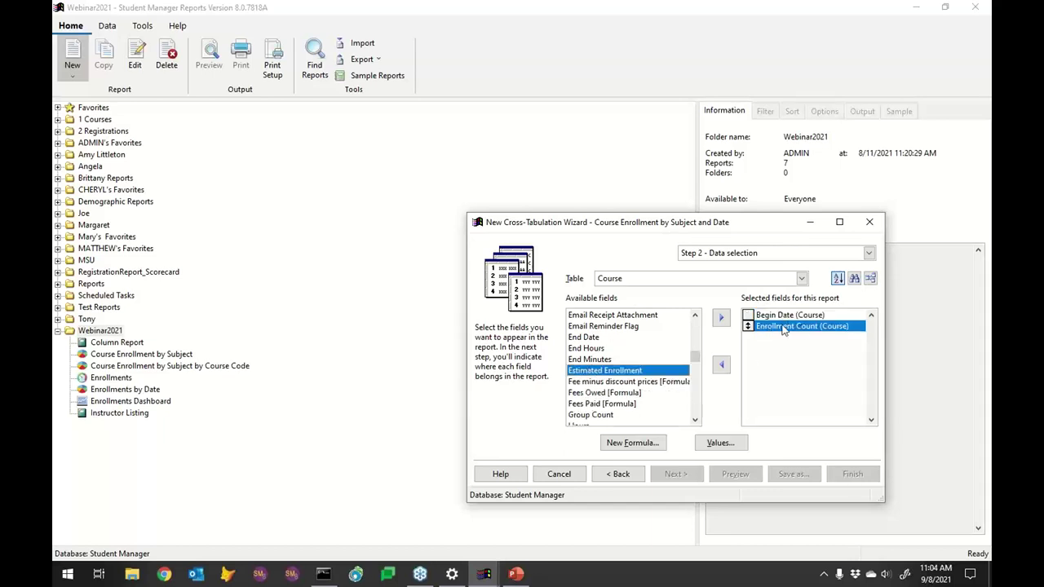
left_click(695, 398)
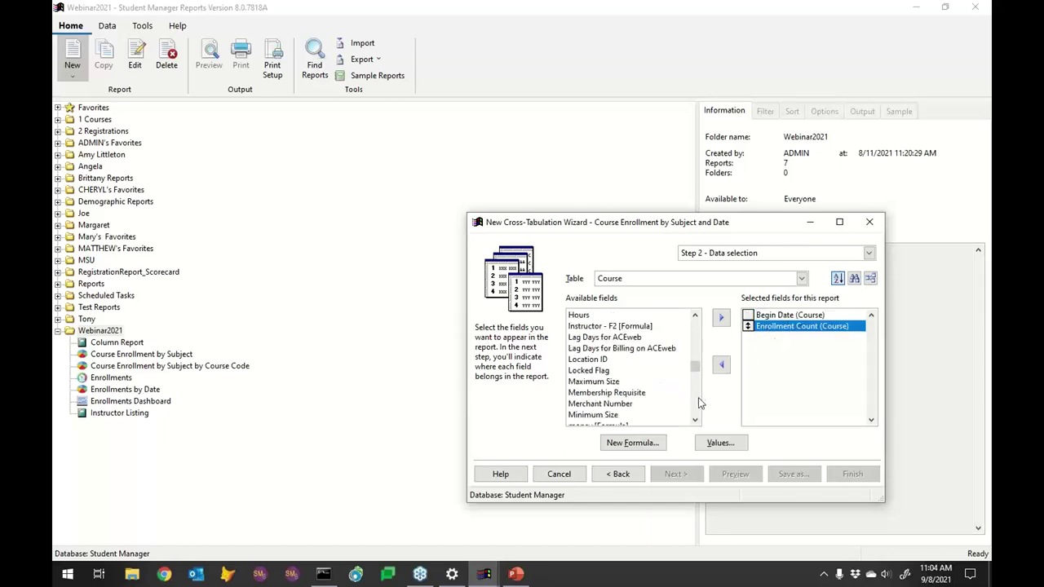
left_click(697, 397)
left_click(698, 398)
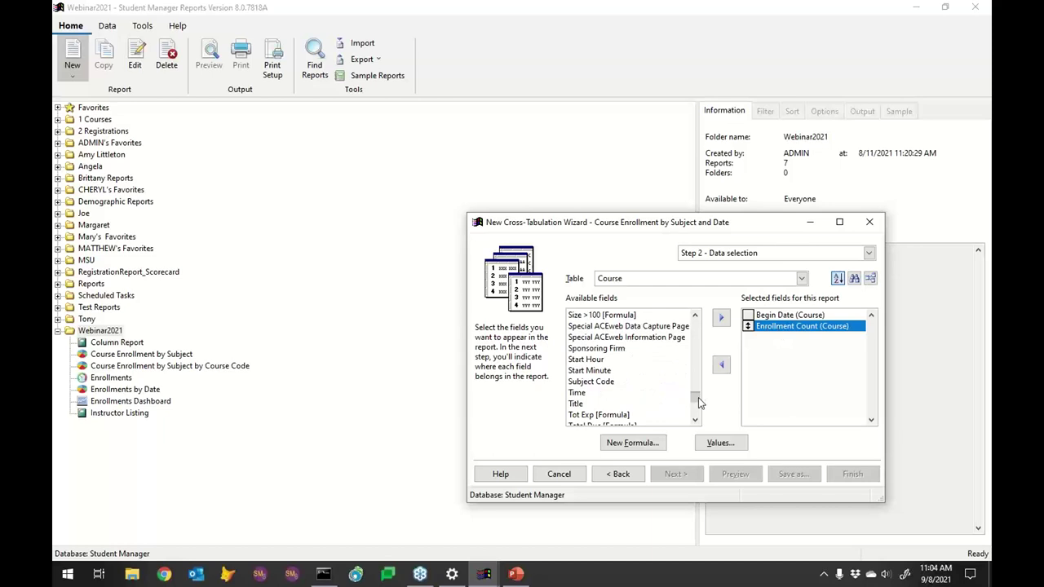
double_click(589, 383)
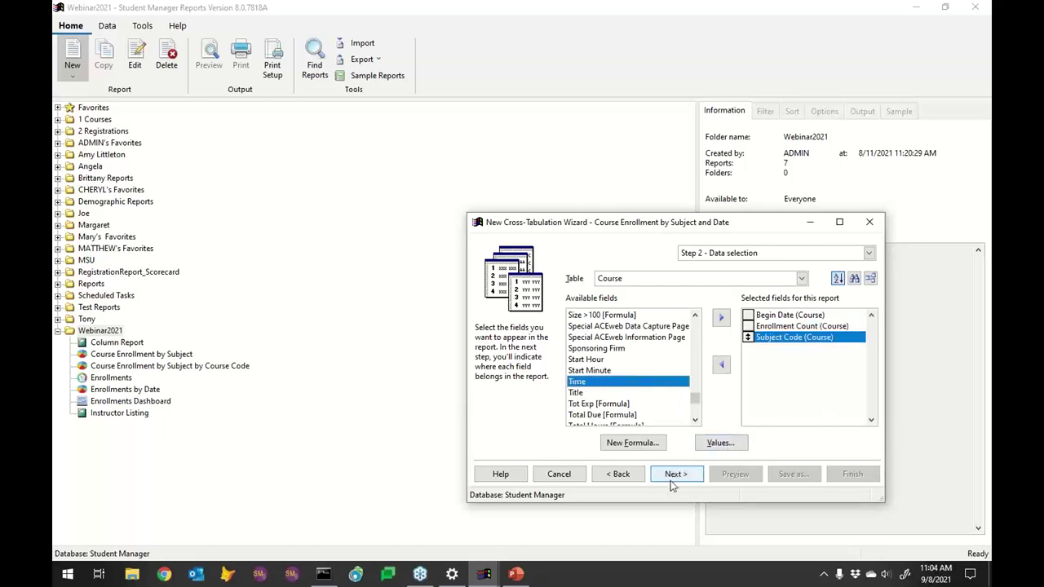
left_click(672, 481)
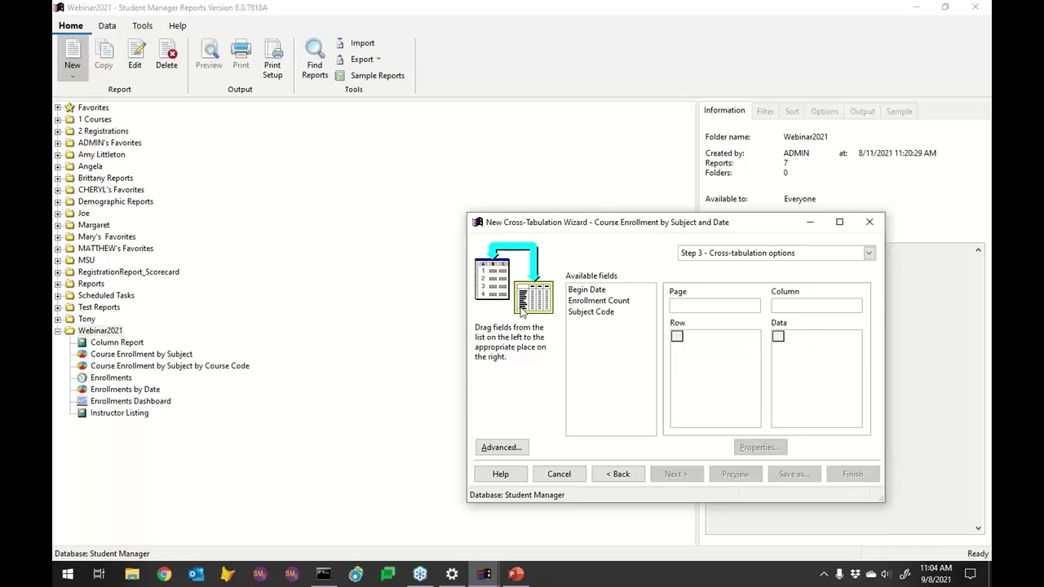
Step: Lay out the cross-tabulation with Enrollment Count as data, Begin Date as the column and Subject Code as the row
left_click_drag(587, 301, 802, 352)
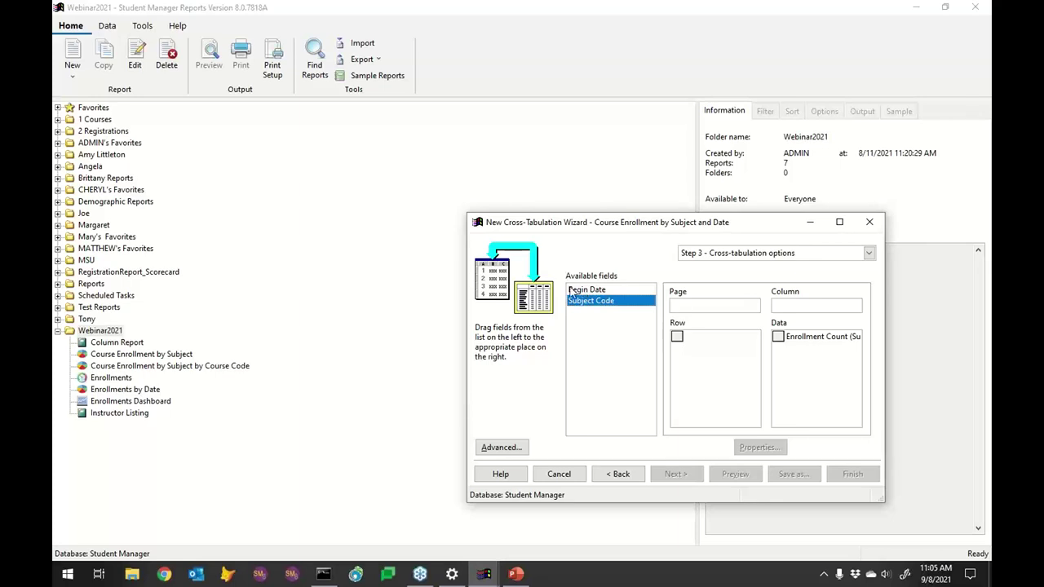
left_click_drag(584, 291, 799, 311)
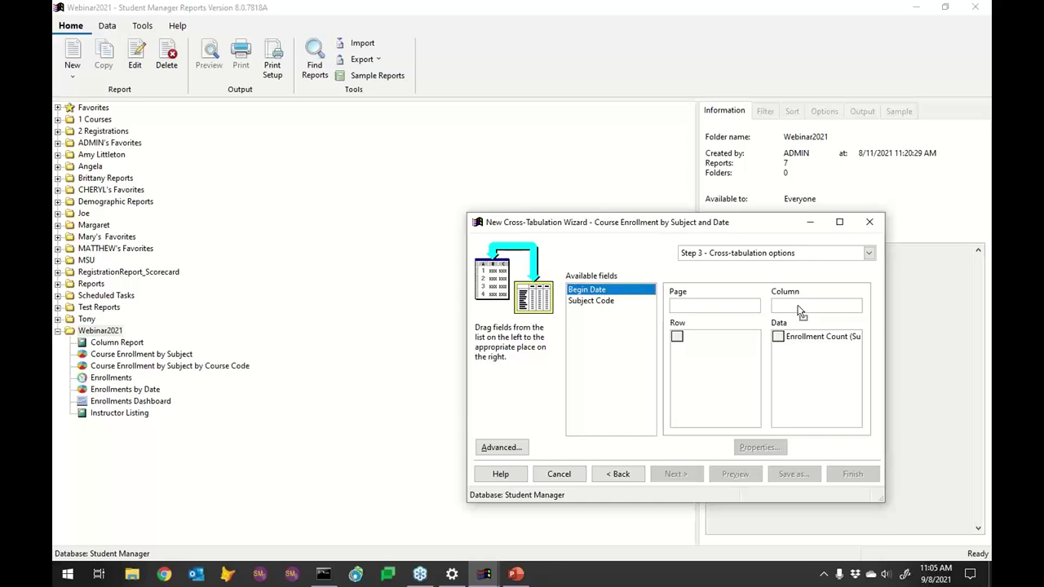
left_click_drag(800, 311, 800, 312)
left_click_drag(597, 297, 699, 347)
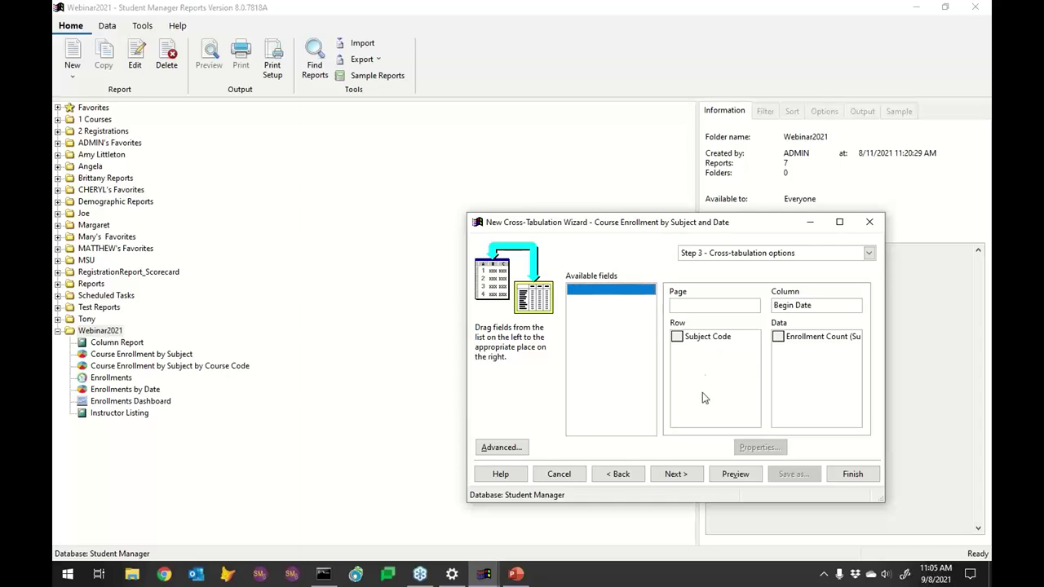
left_click(676, 475)
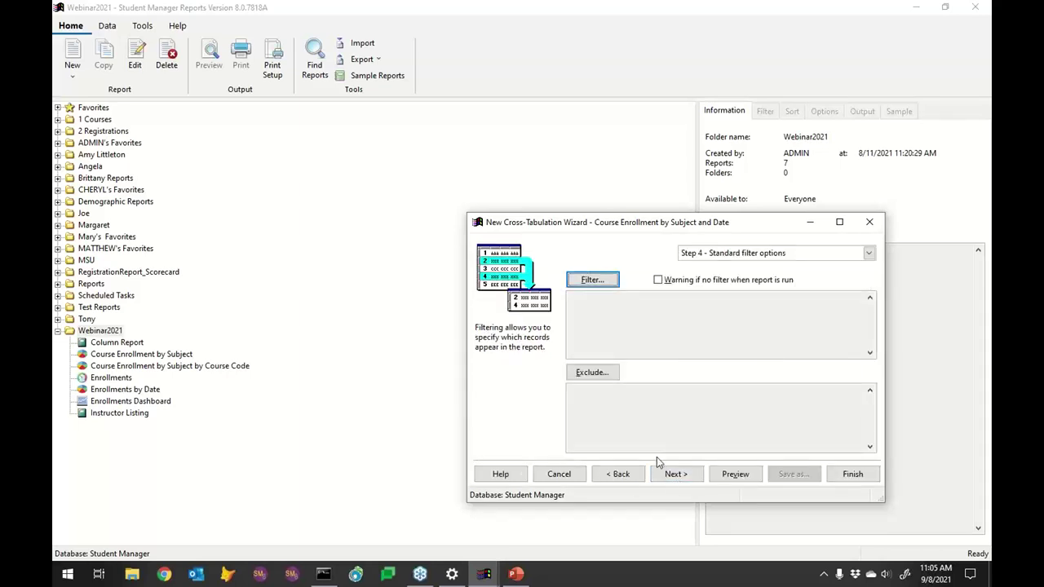
Step: Return to the cross-tabulation options and set the Begin Date column to display as Month/Year
left_click(618, 474)
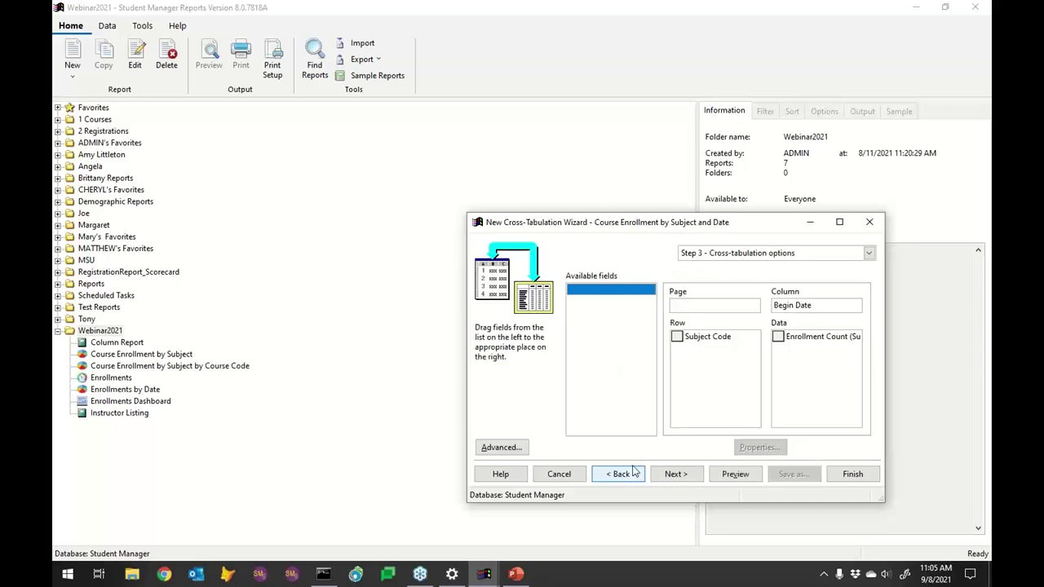
left_click(799, 307)
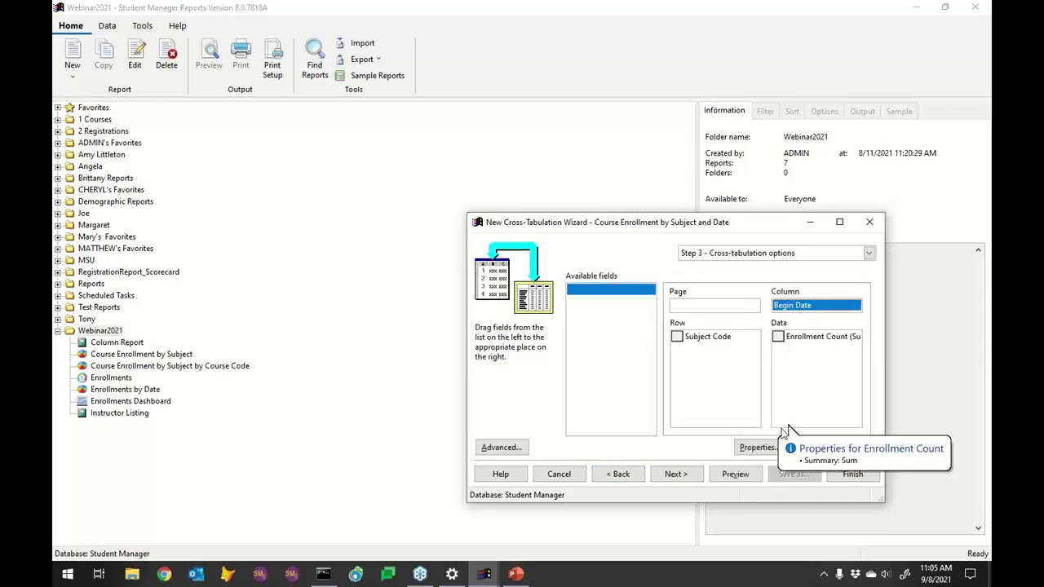
left_click(765, 450)
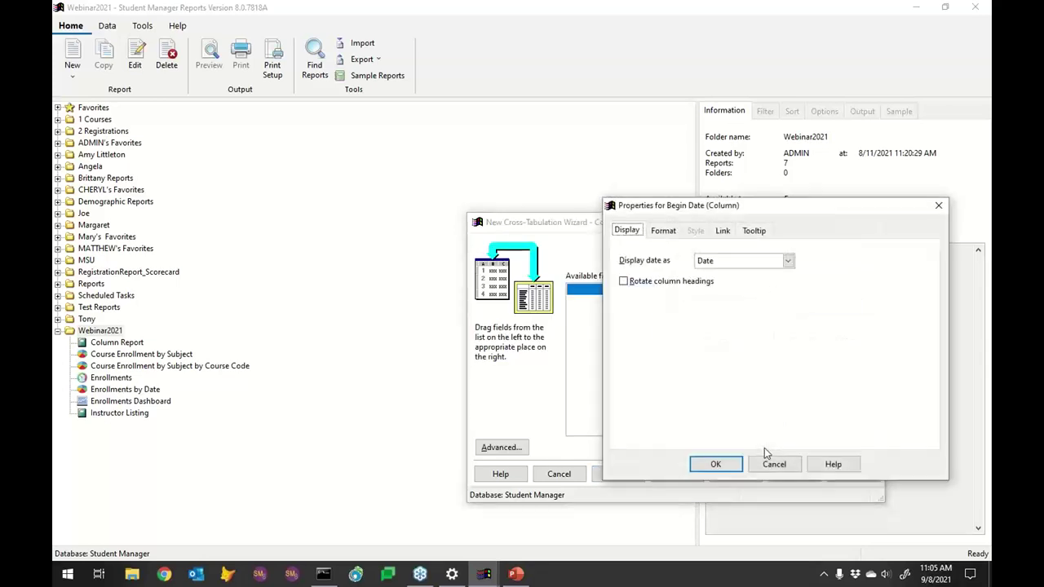
left_click(734, 261)
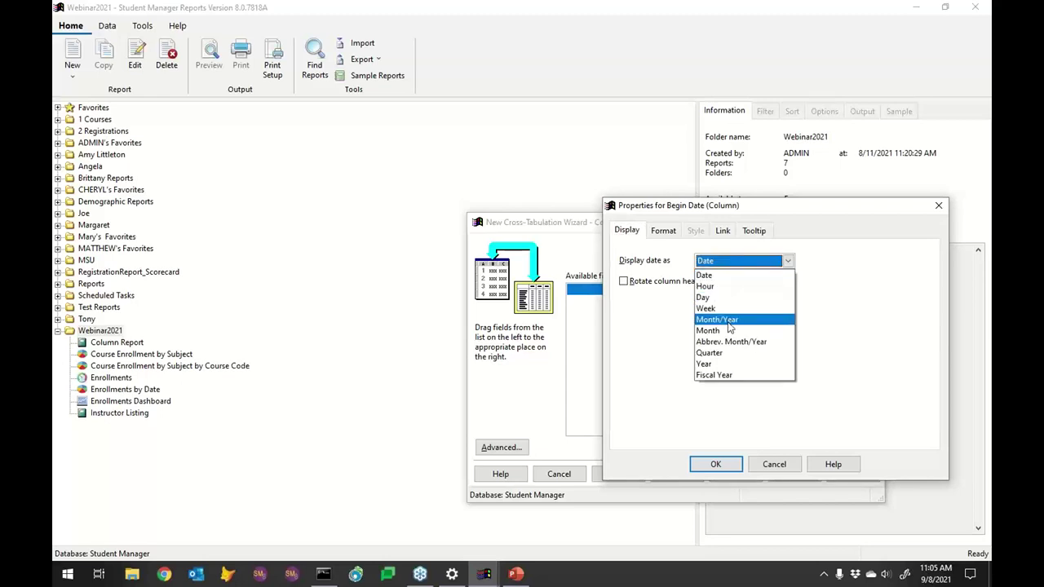
left_click(725, 319)
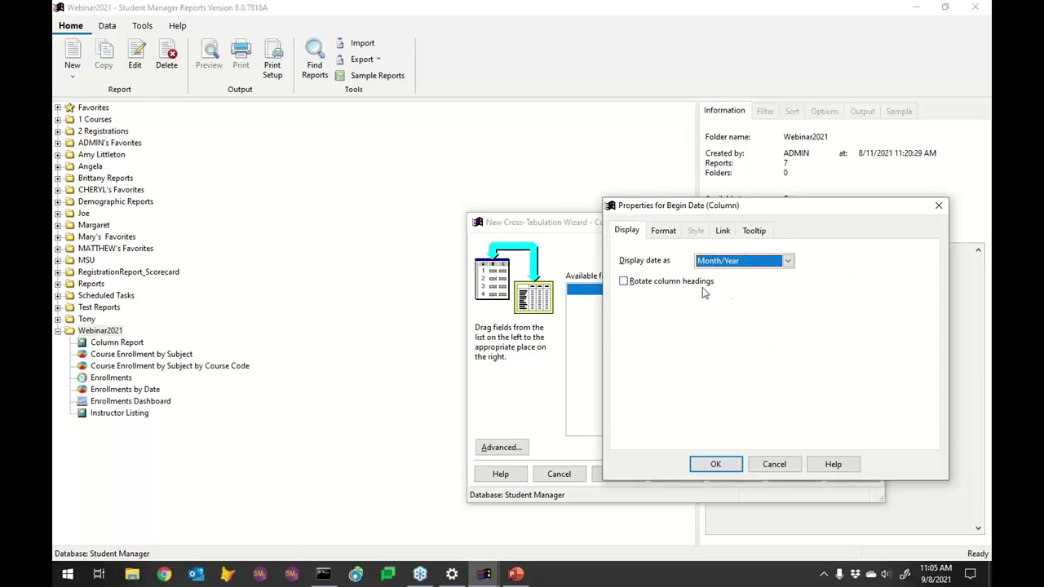
left_click(715, 463)
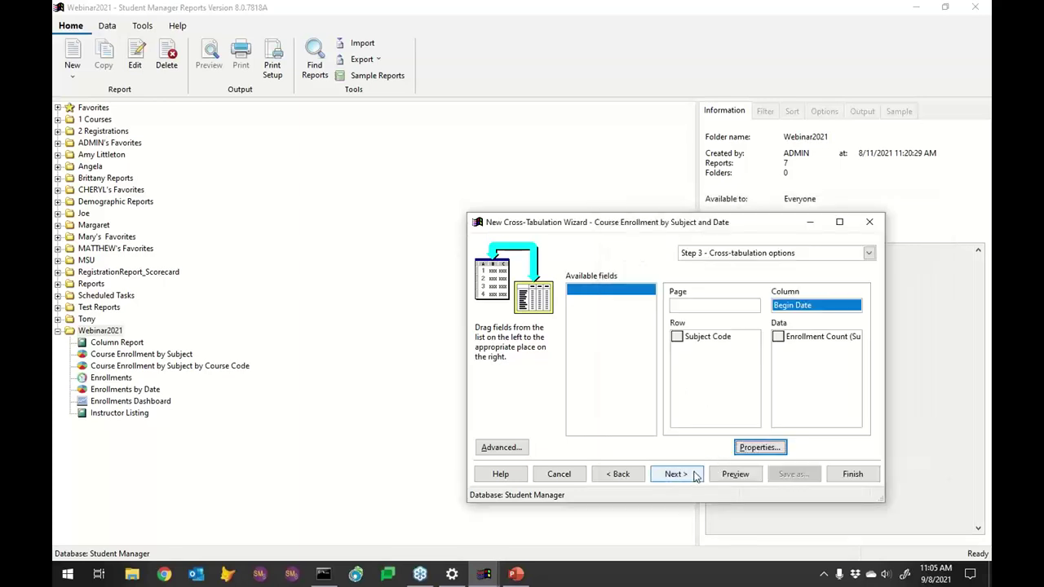
Step: Look through the filter and formatting options without changes, preview the cross-tabulation report and go to its second page
left_click(693, 475)
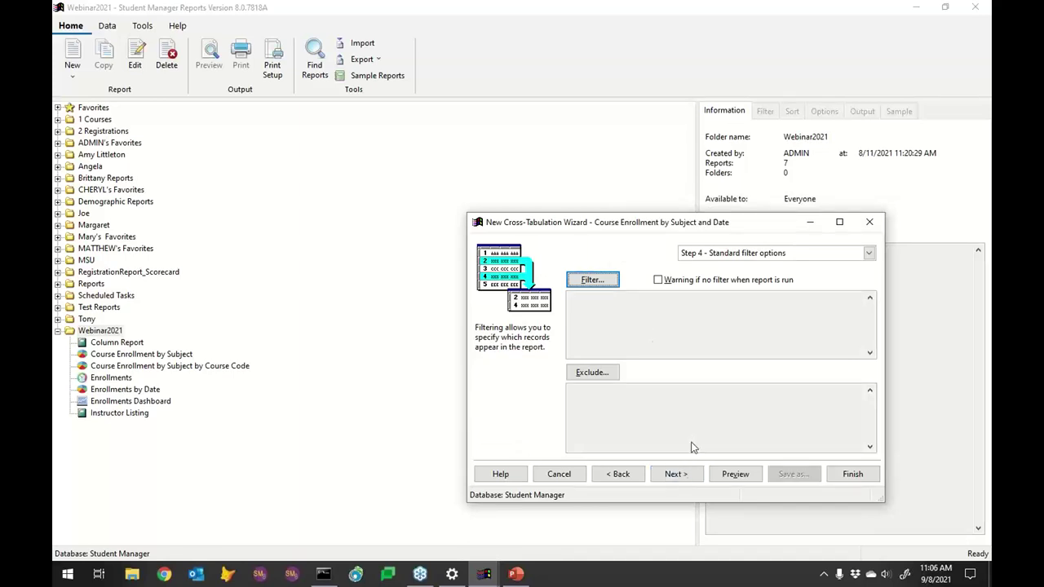
left_click(676, 474)
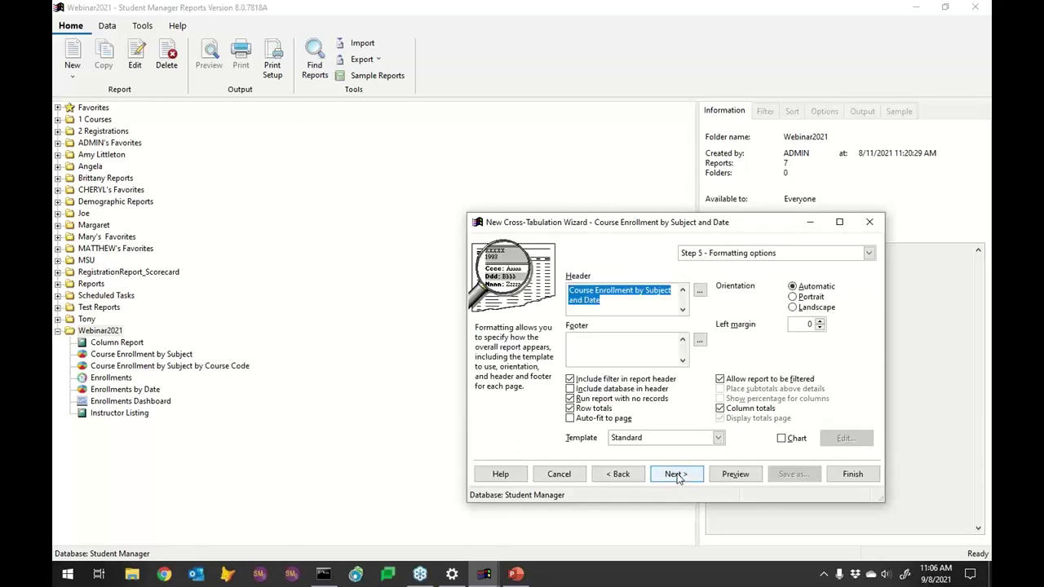
left_click(618, 474)
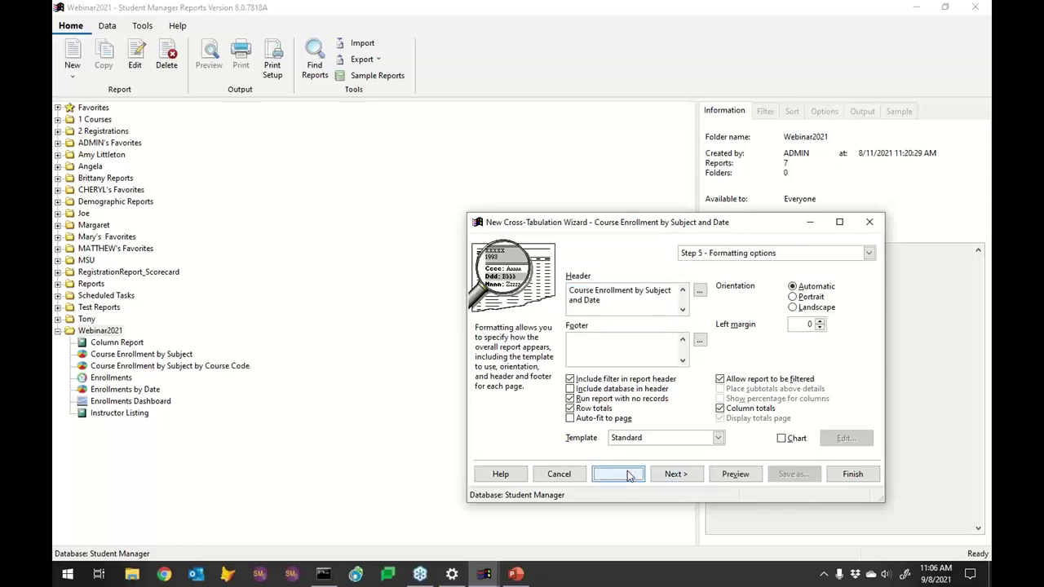
left_click(723, 480)
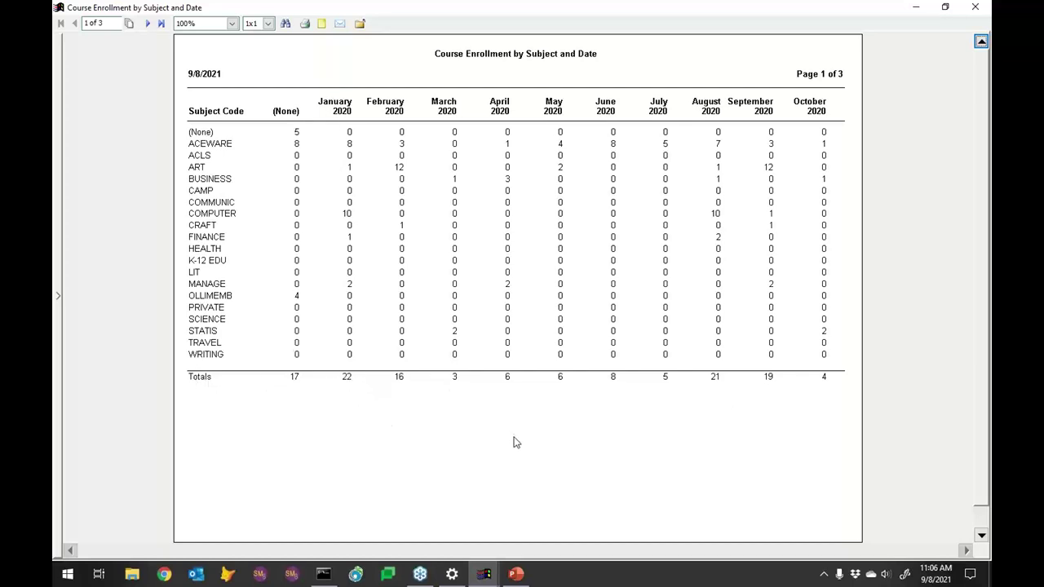
left_click(147, 24)
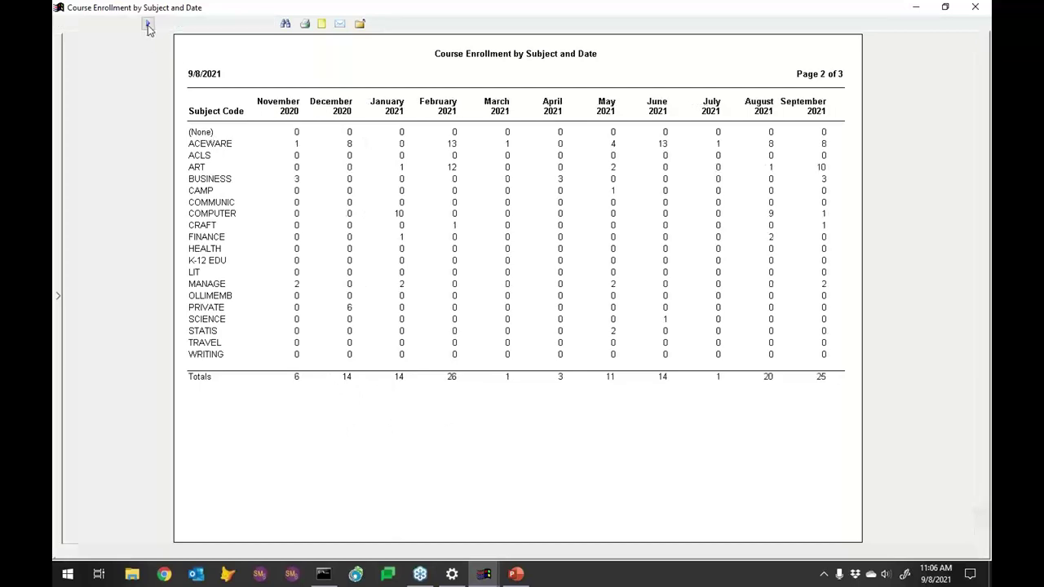
Step: View the last page of the cross-tabulation preview and close the preview
left_click(148, 24)
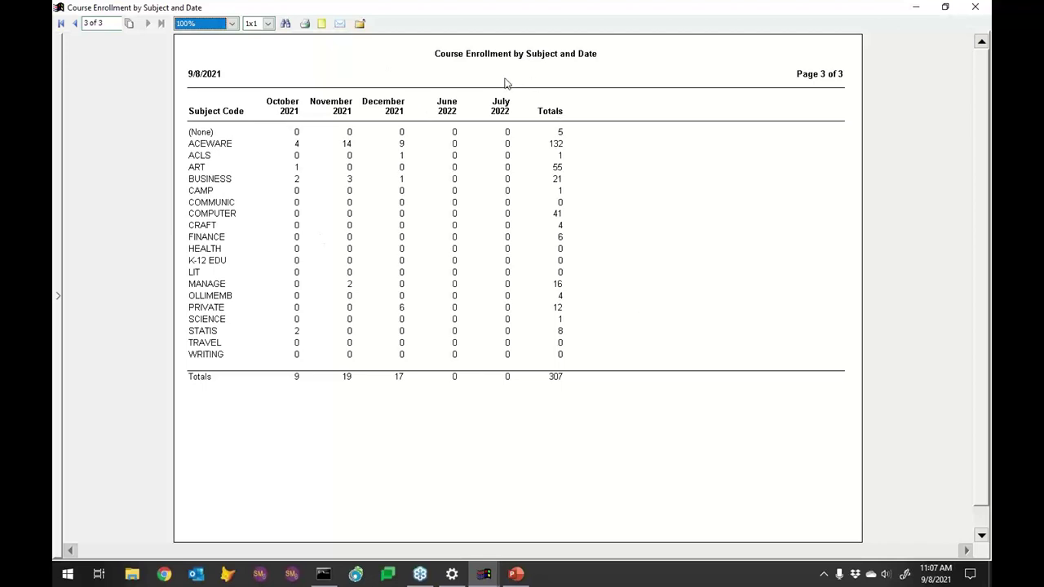
left_click(976, 12)
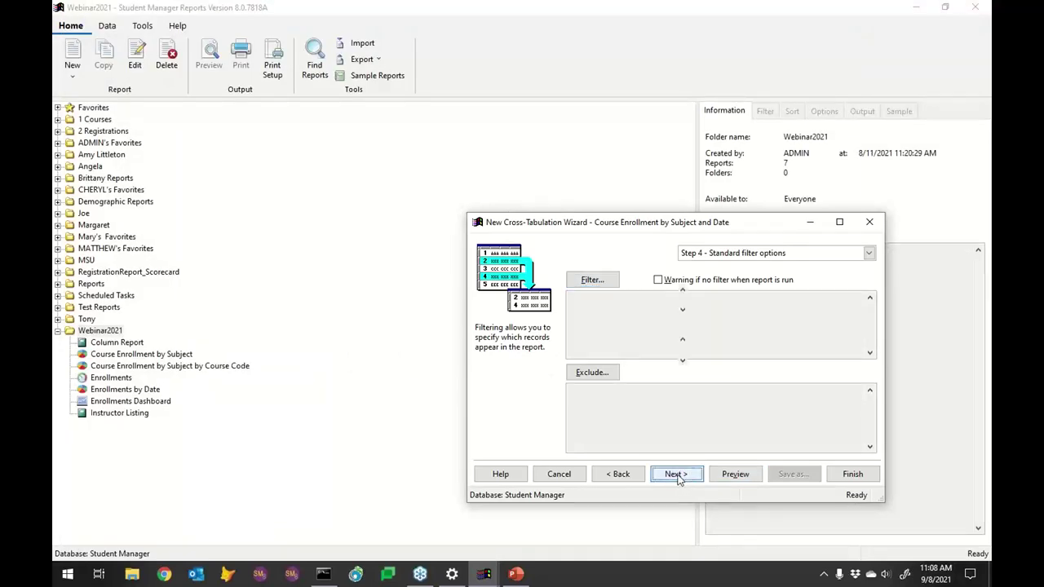
Step: Apply the Modern template in the formatting options and preview the restyled report
left_click(680, 475)
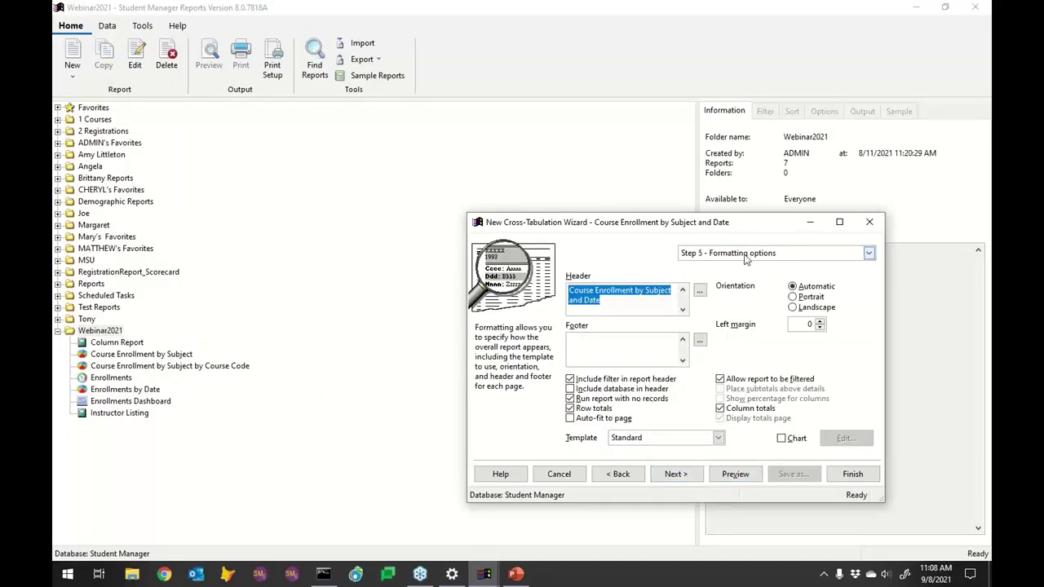
left_click(718, 439)
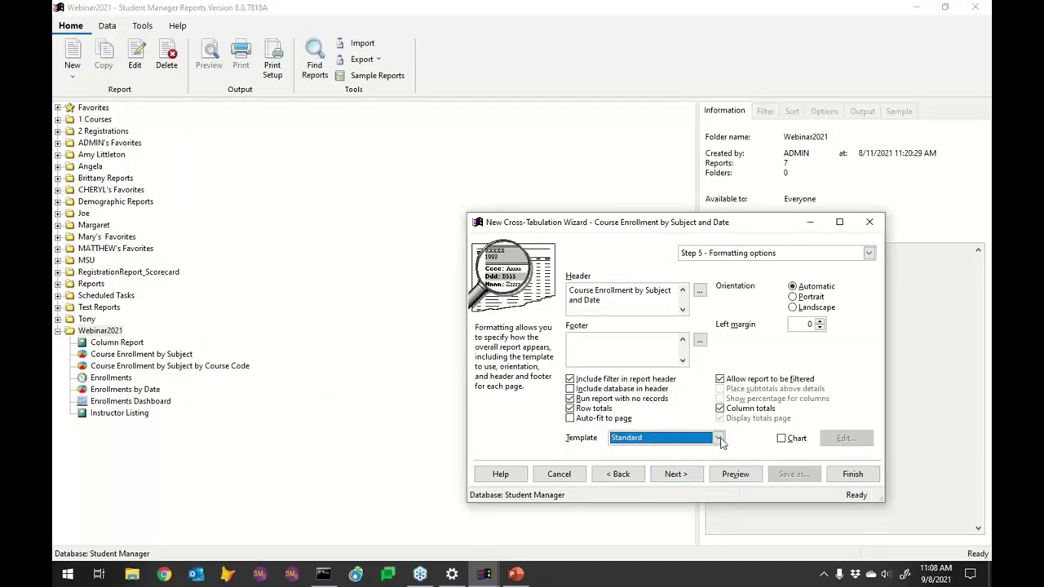
left_click(719, 439)
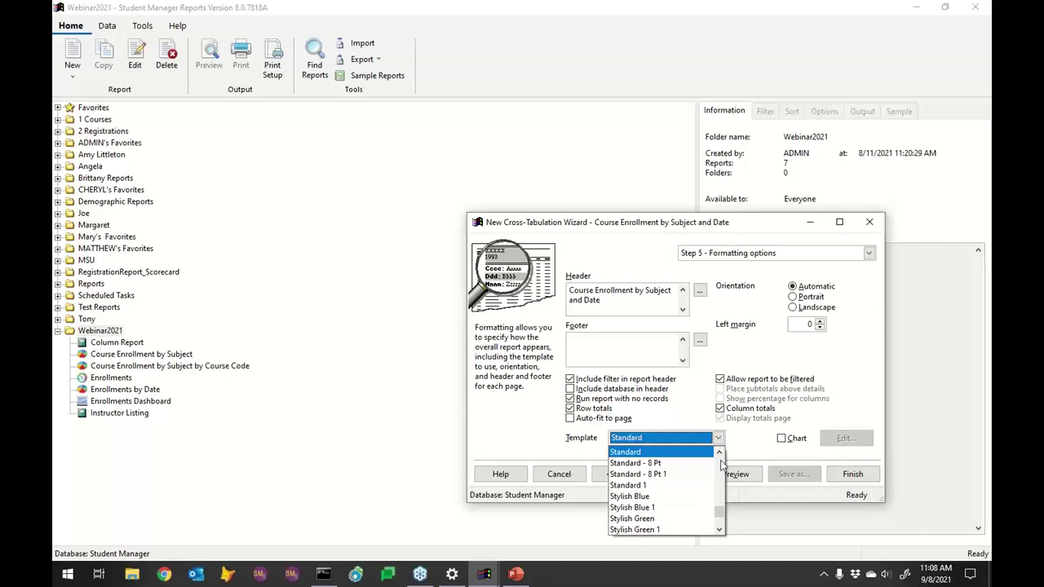
left_click(720, 474)
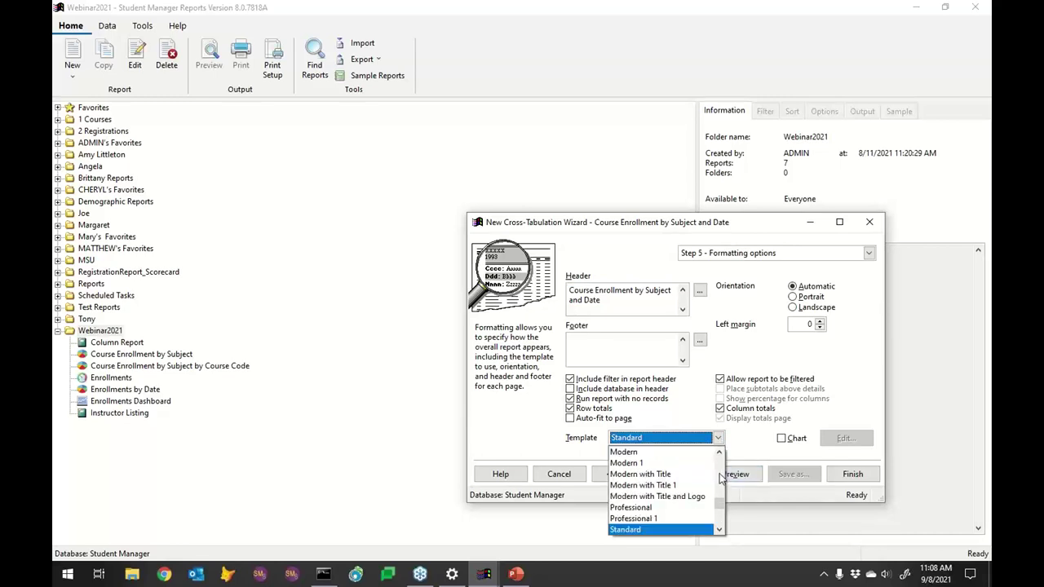
left_click(657, 455)
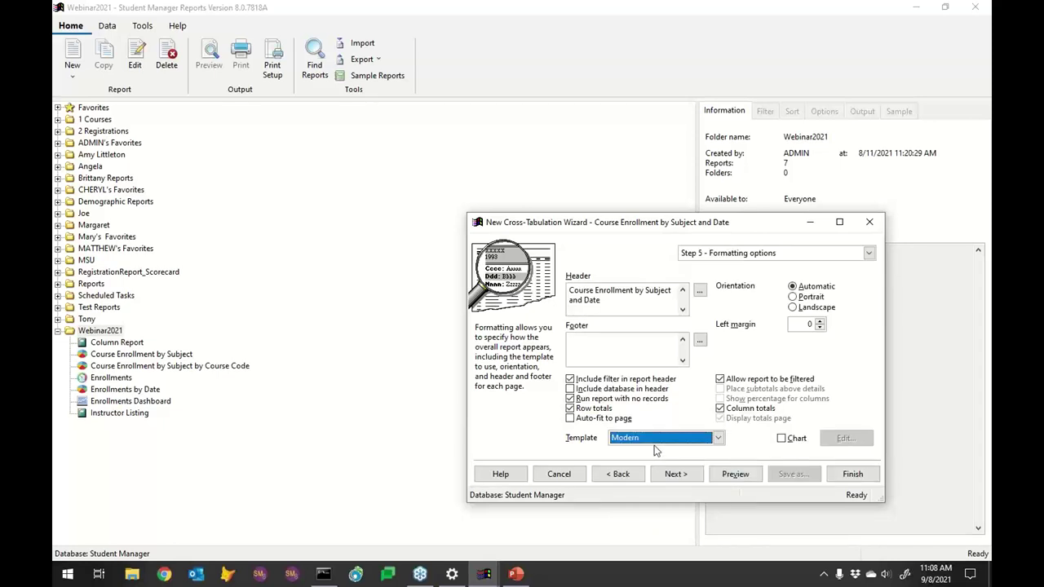
left_click(734, 475)
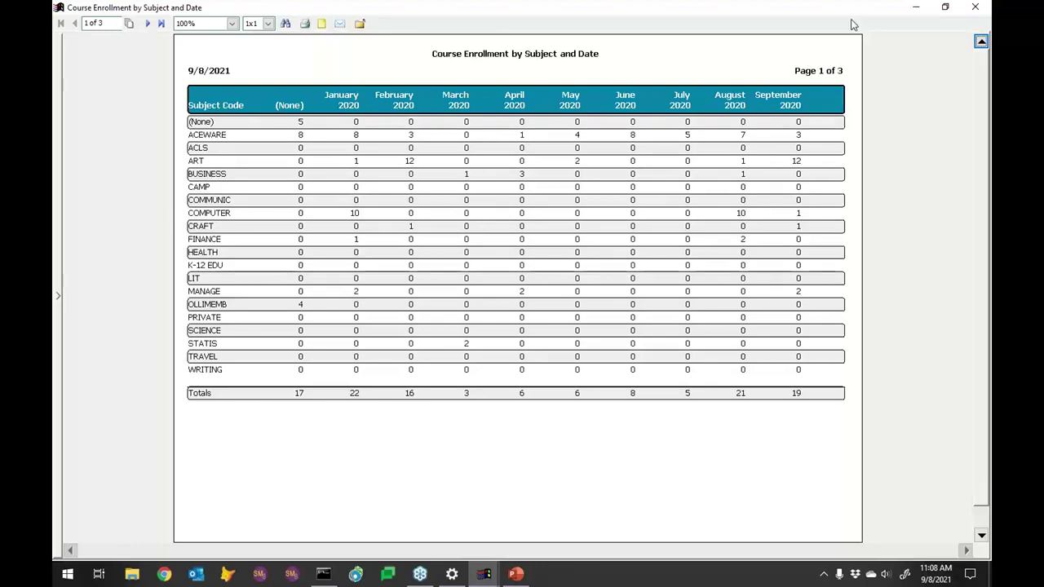
left_click(981, 10)
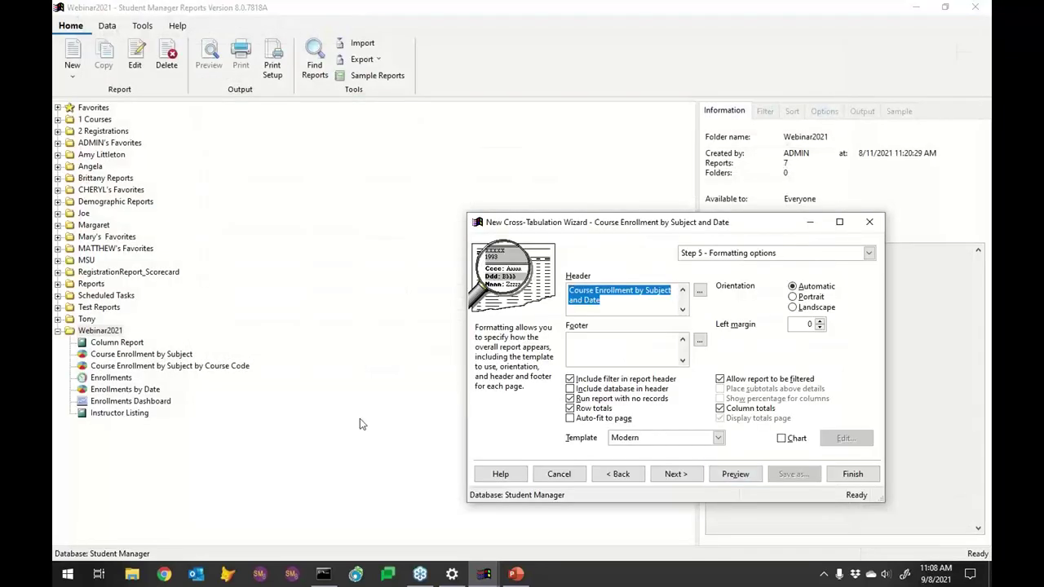
Step: Return to the cross-tabulation options, rotate the Begin Date column headings and preview the report
left_click(632, 481)
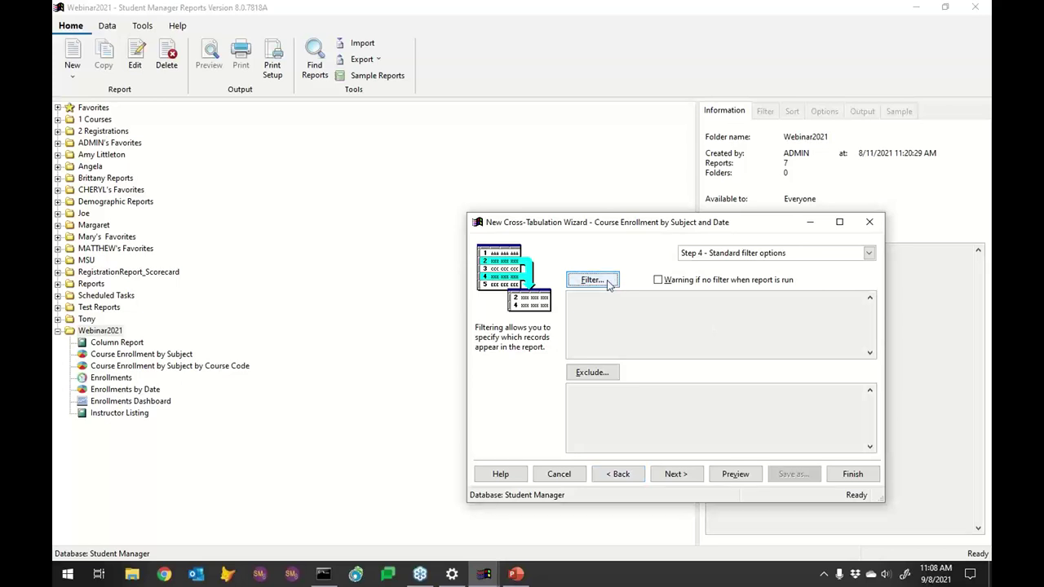
left_click(632, 475)
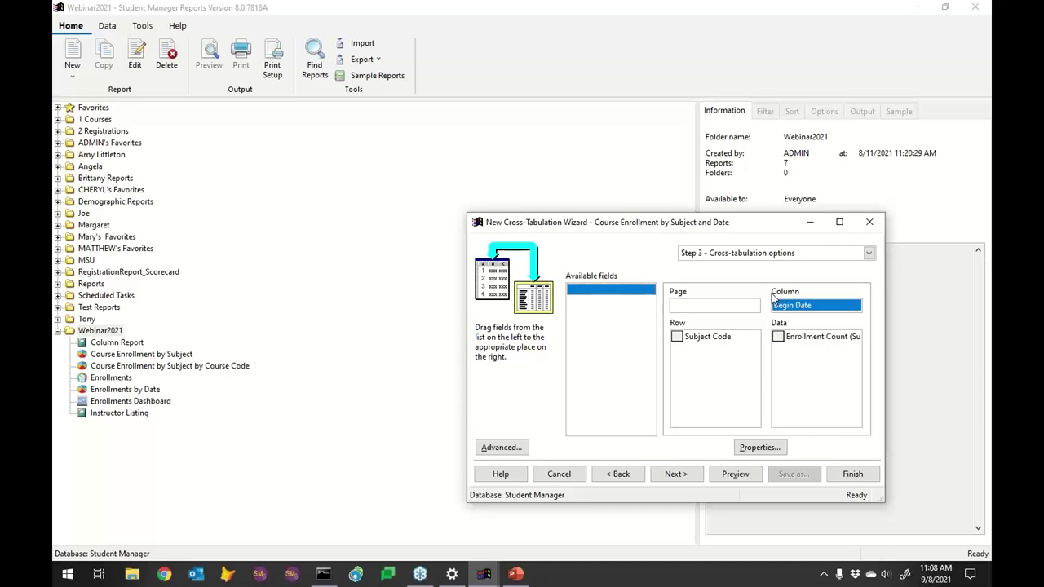
mouse_move(795, 314)
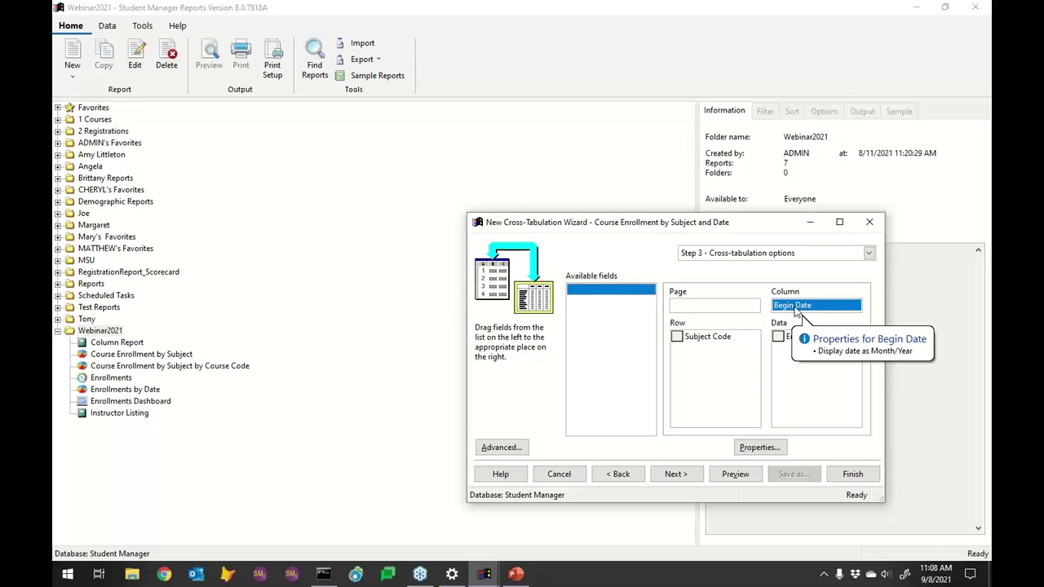
double_click(778, 305)
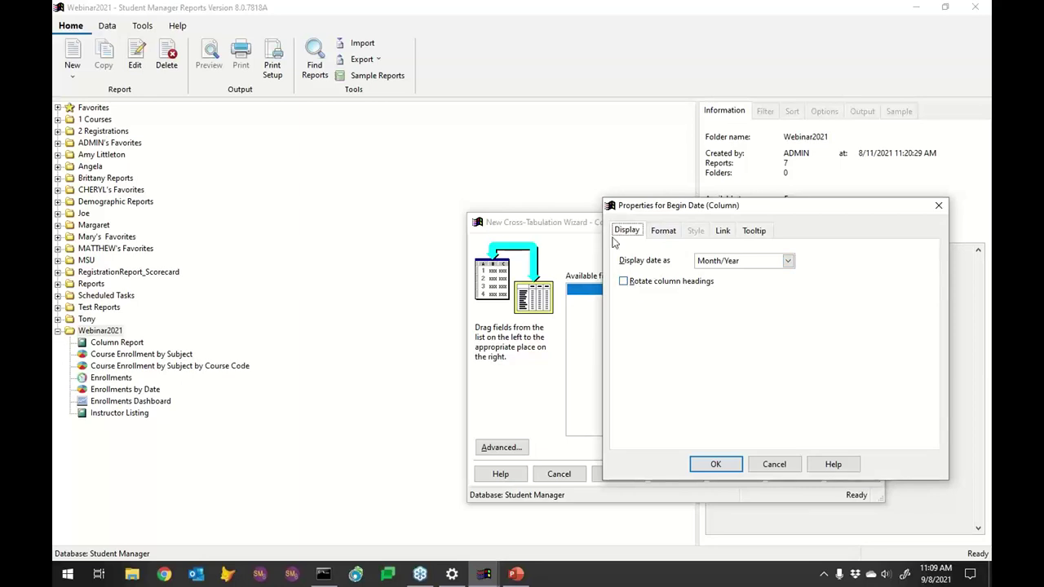
left_click(631, 283)
left_click(721, 467)
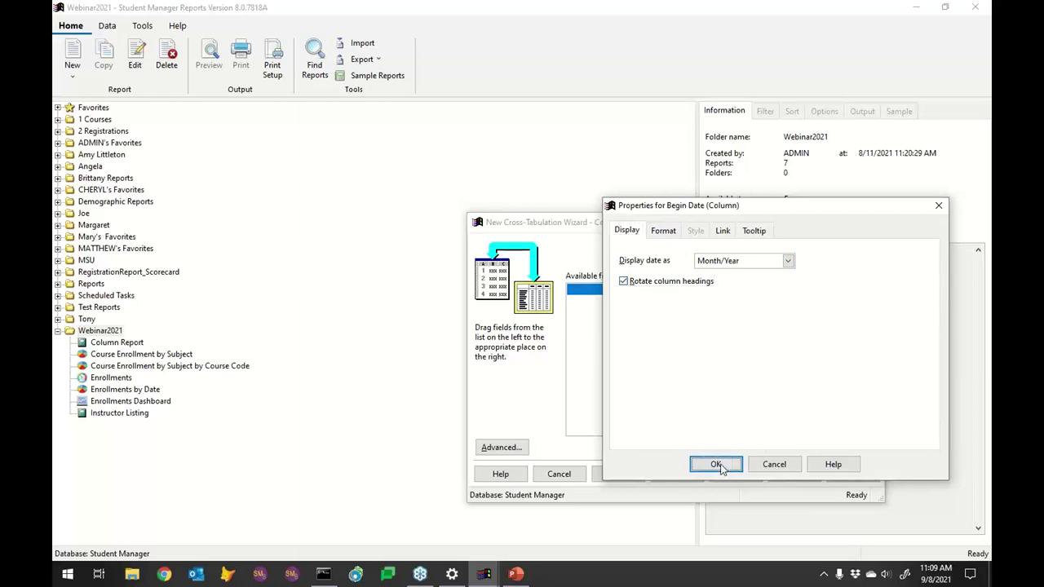
left_click(736, 476)
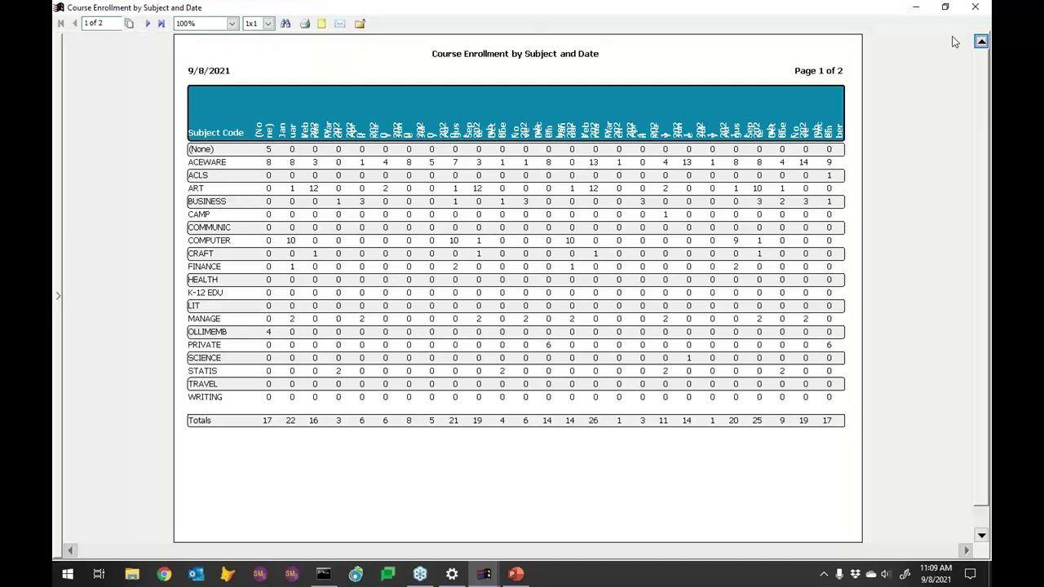
left_click(976, 7)
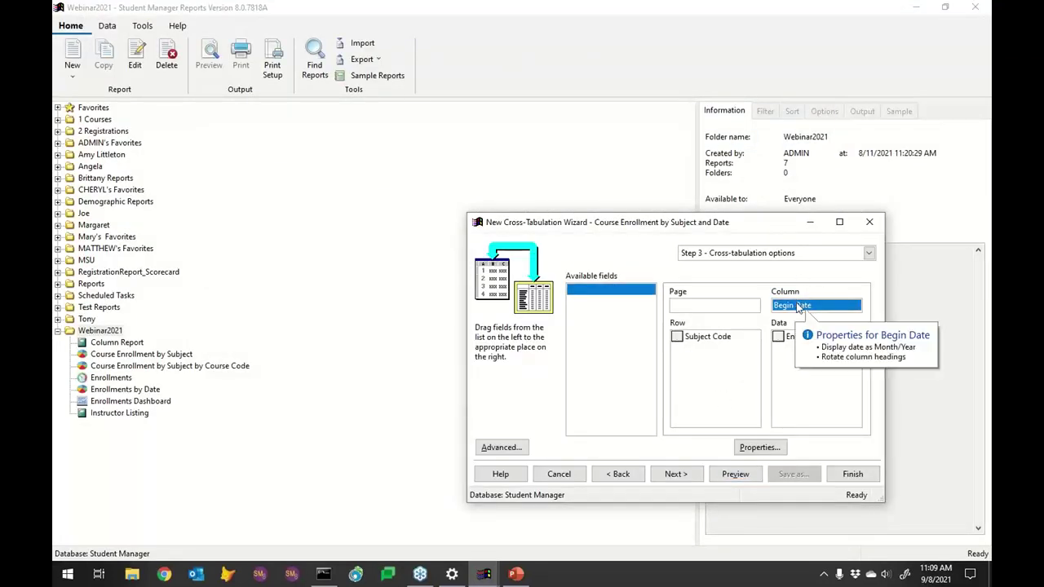
Step: Swap the layout so Subject Code is the column and Begin Date the row, and check that the row's dates display as Month/Year
left_click_drag(624, 305, 601, 306)
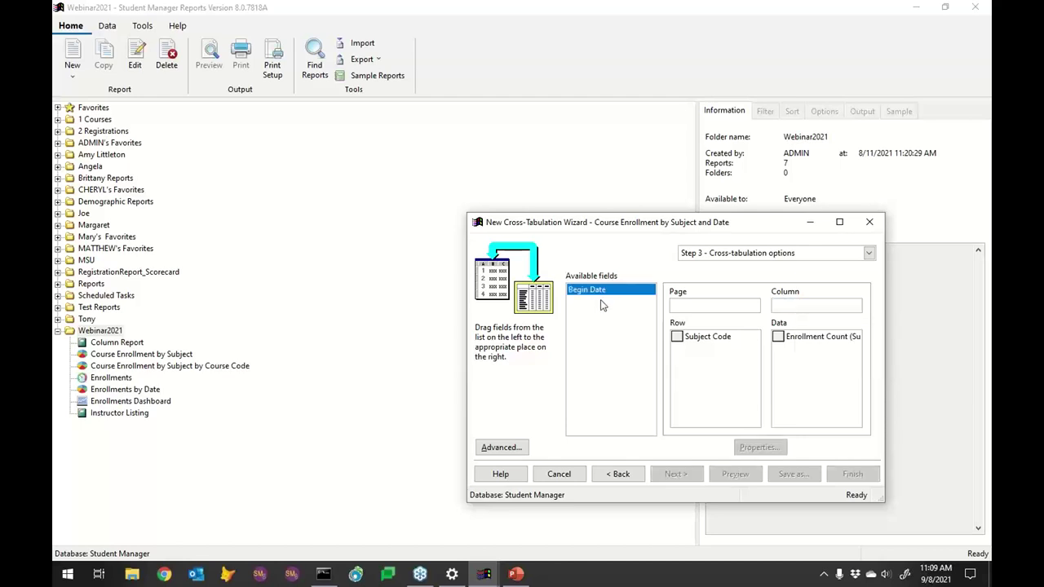
left_click_drag(697, 341, 809, 308)
left_click_drag(575, 293, 601, 309)
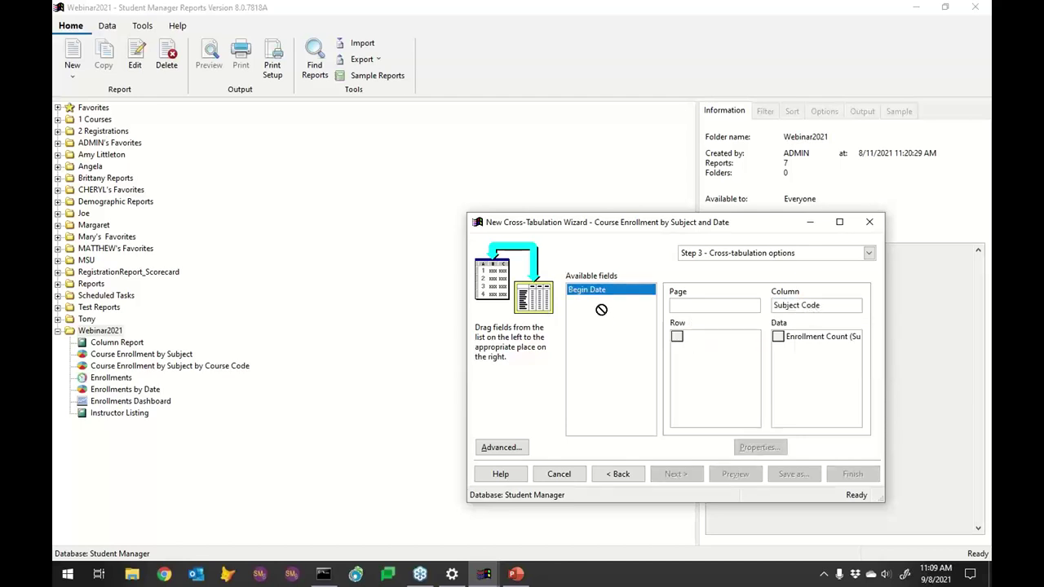
left_click_drag(696, 346, 694, 344)
left_click(704, 342)
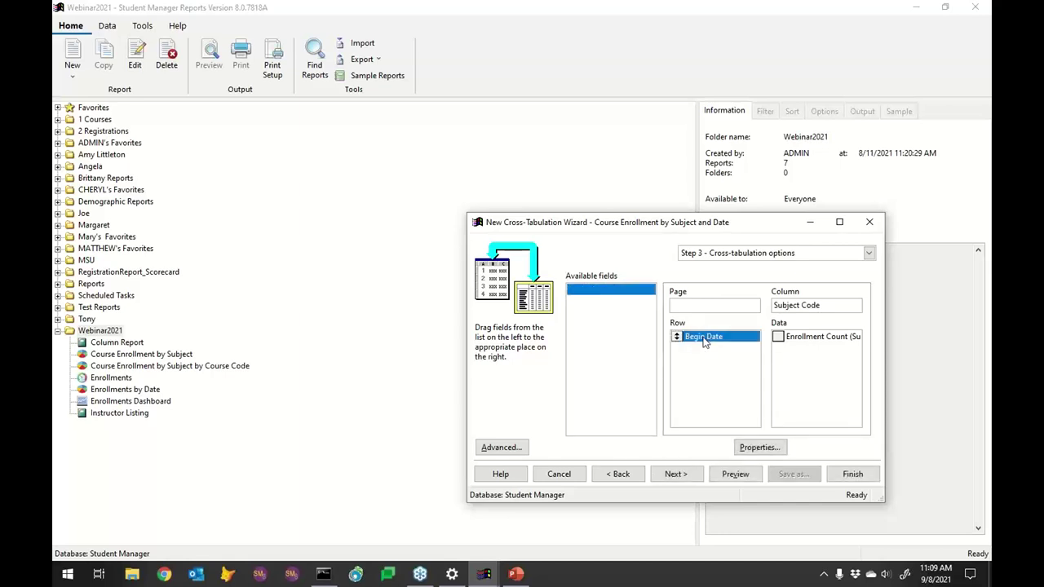
left_click(761, 447)
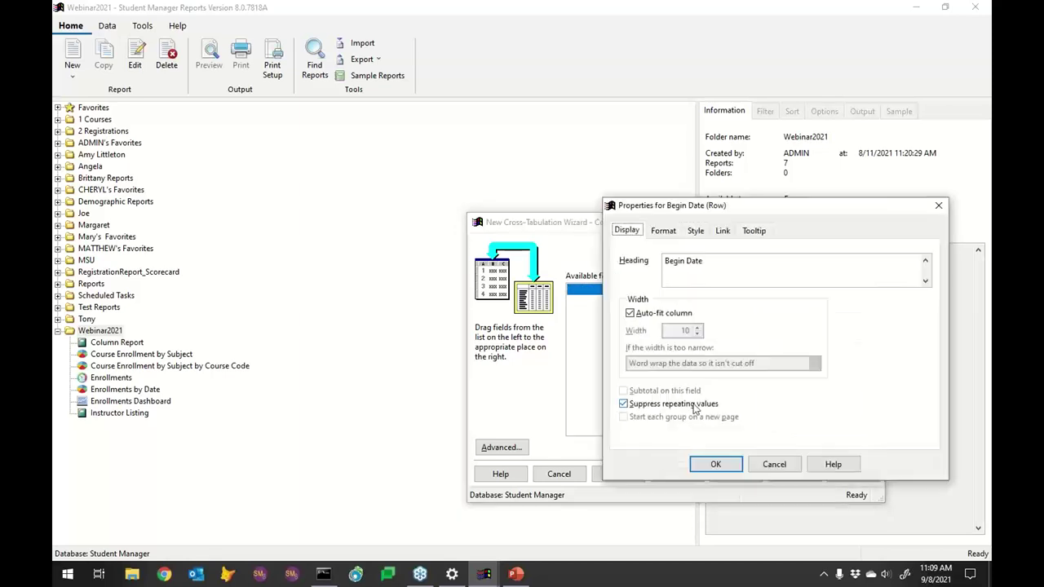
left_click(664, 232)
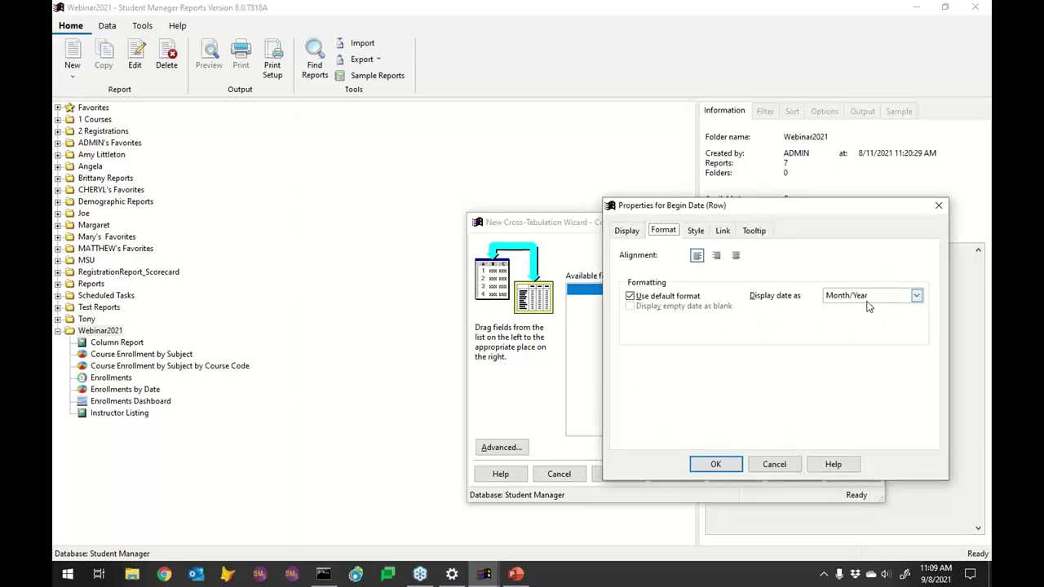
left_click(715, 464)
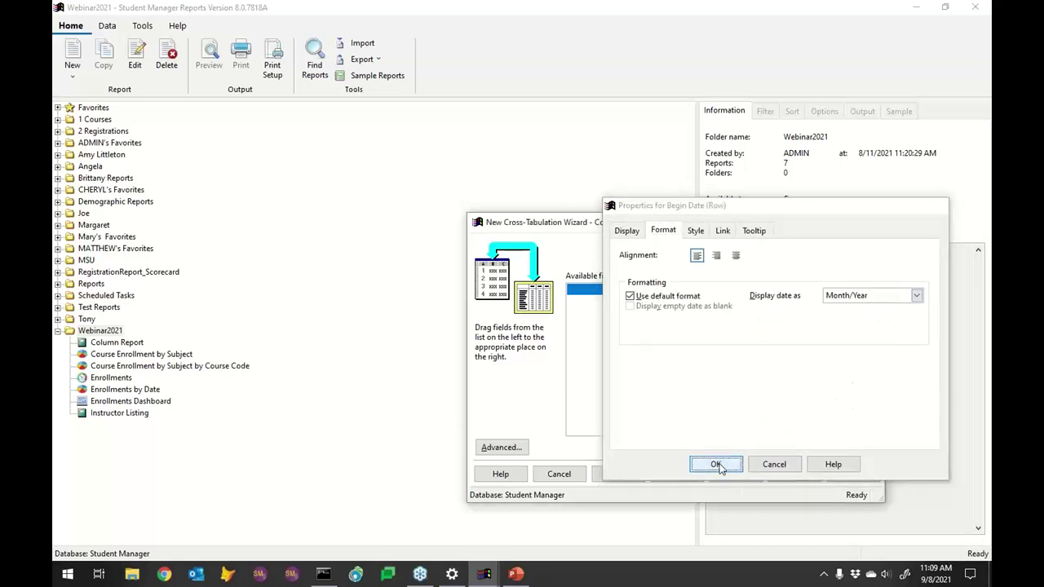
Step: Rotate the Subject Code column headings and preview the report
left_click(812, 307)
double_click(812, 307)
left_click(658, 282)
left_click(715, 465)
left_click(734, 473)
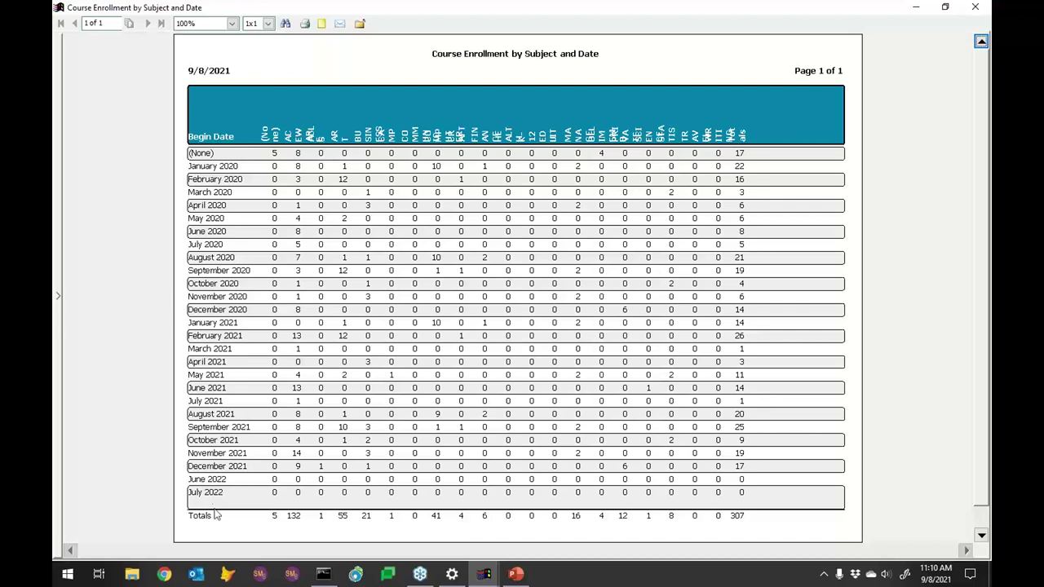
left_click(974, 7)
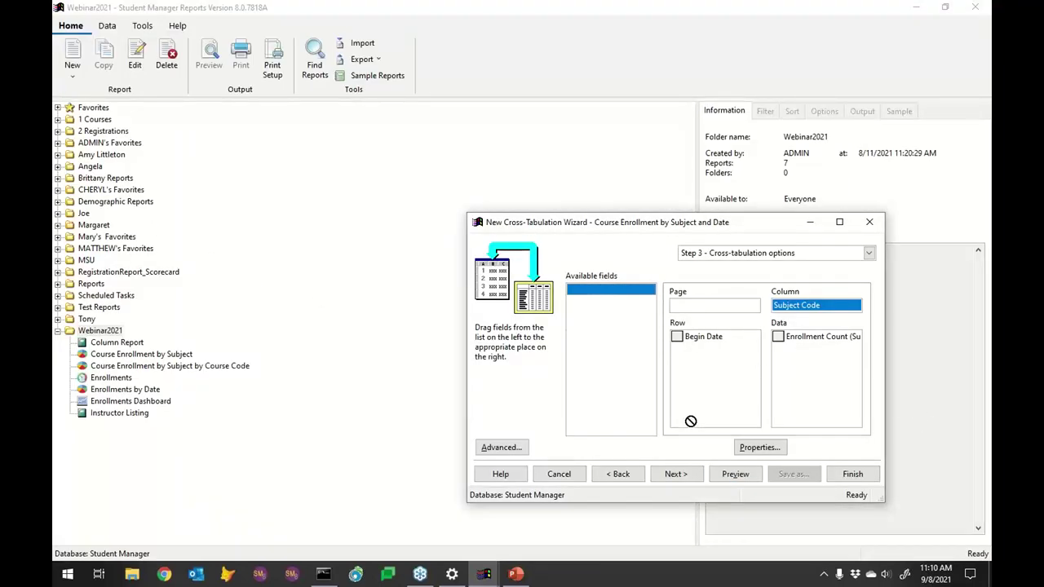
Step: Turn off rotated column headings for the Subject Code column
left_click_drag(665, 484, 809, 308)
double_click(809, 308)
double_click(646, 284)
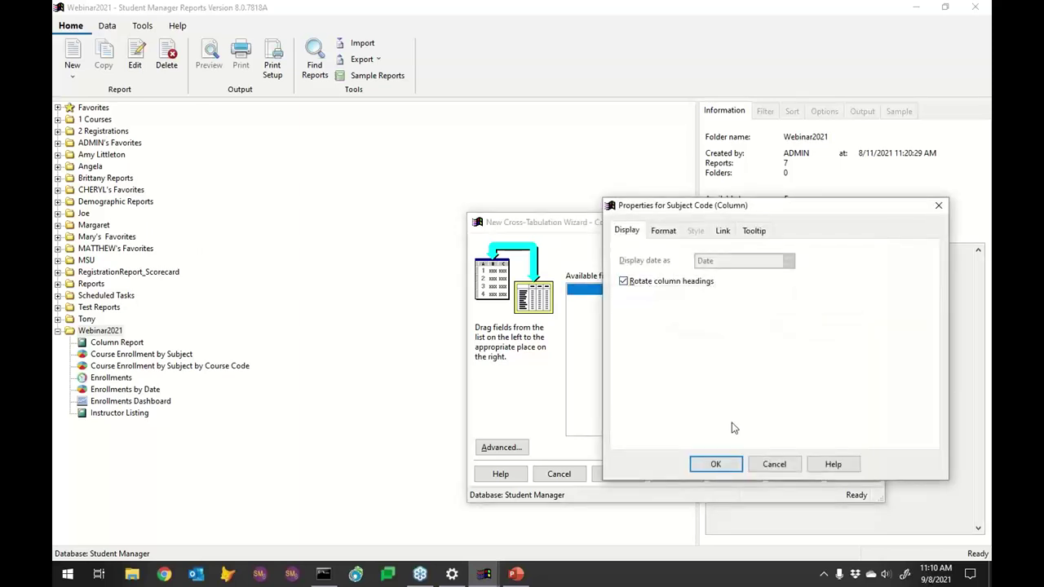
left_click(623, 281)
left_click(712, 464)
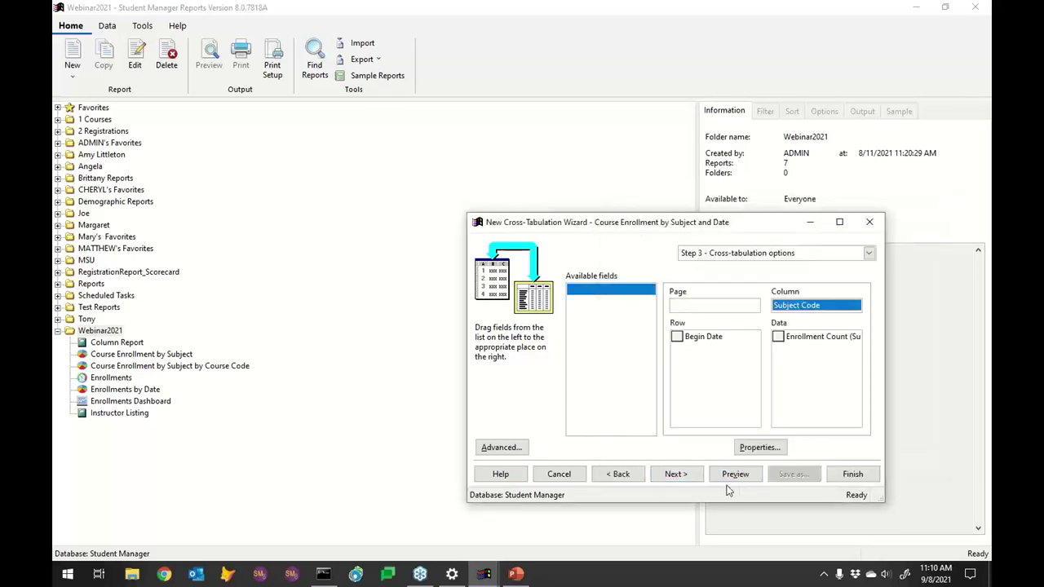
Step: Preview the report through to its last page, close the preview and finish the cross-tabulation report
left_click(733, 474)
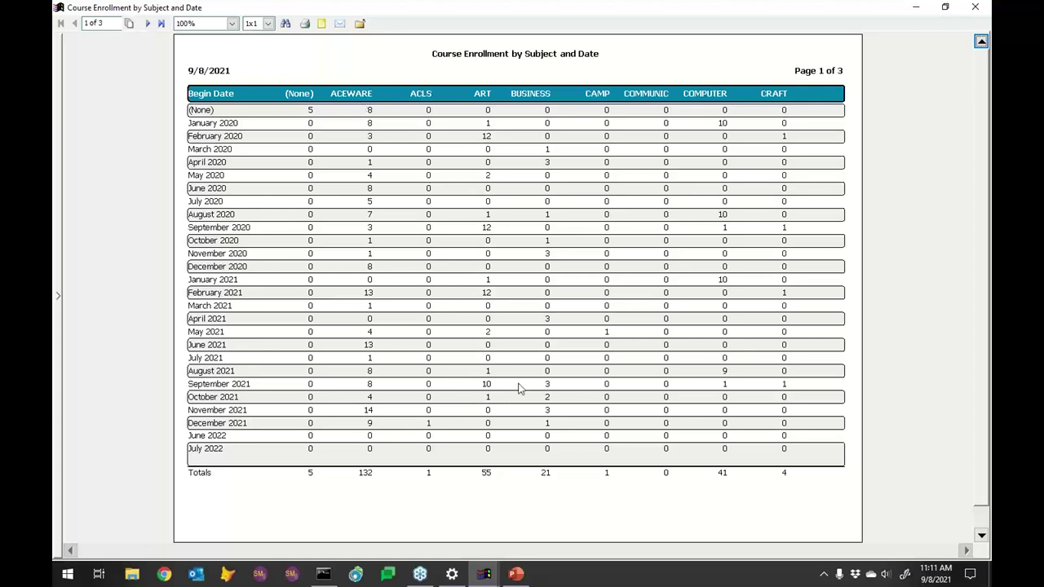
left_click(148, 24)
left_click(149, 24)
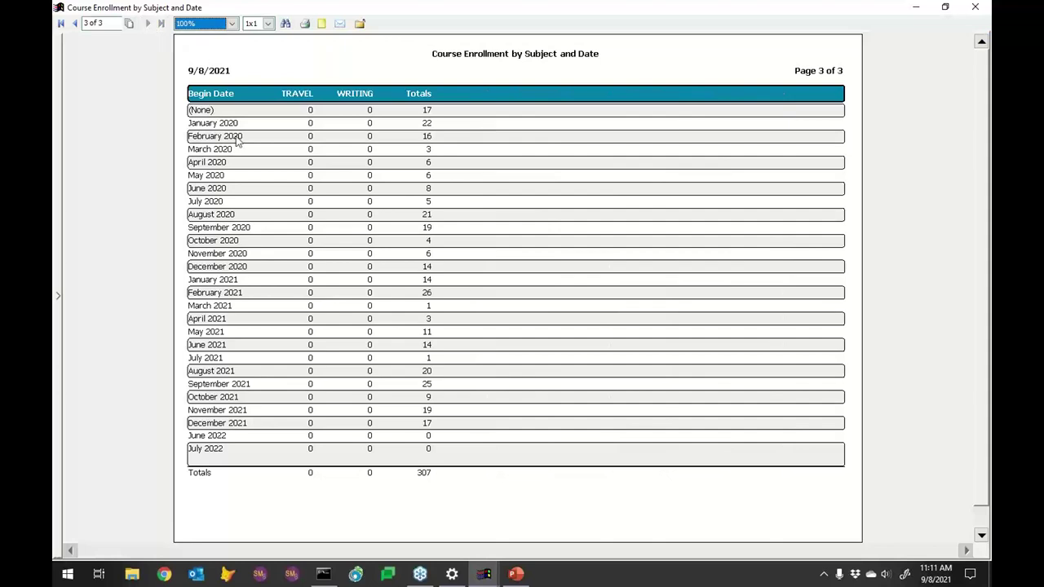
left_click(981, 11)
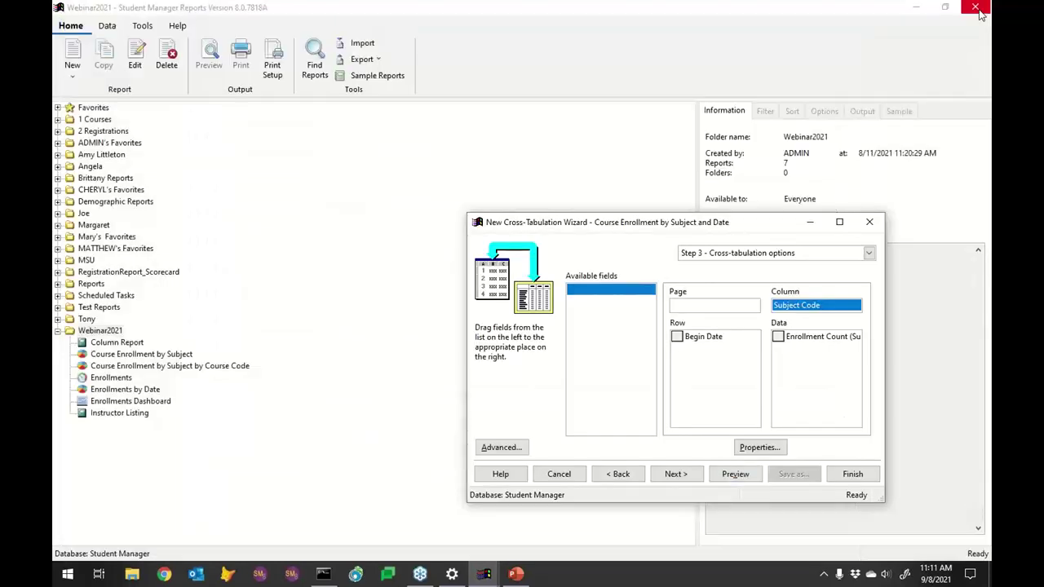
left_click(841, 475)
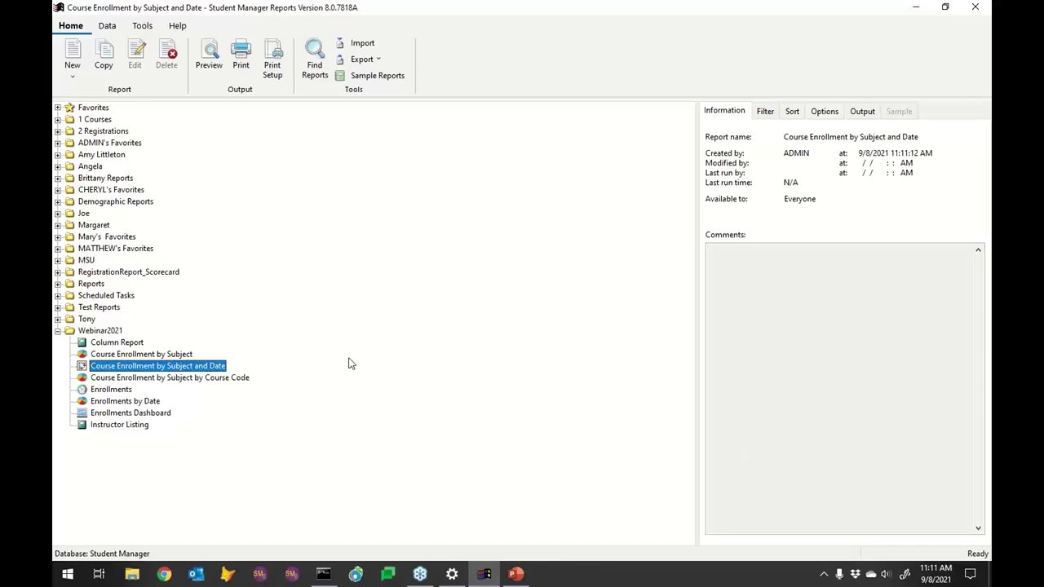
Step: Create a new label report named "All Names Webinar 2021" in the Webinar2021 folder and continue to data selection
left_click(72, 81)
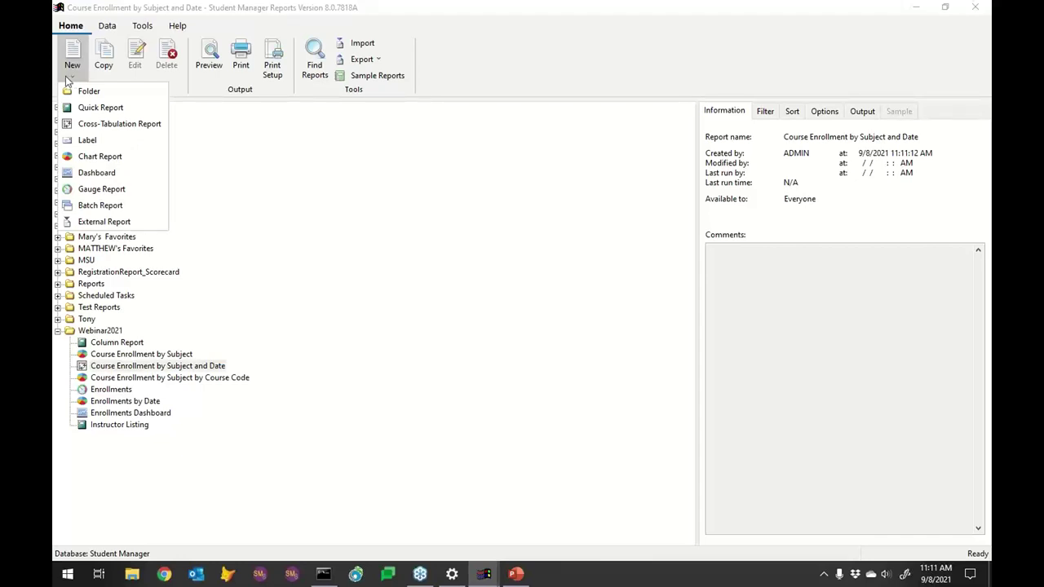
left_click(86, 141)
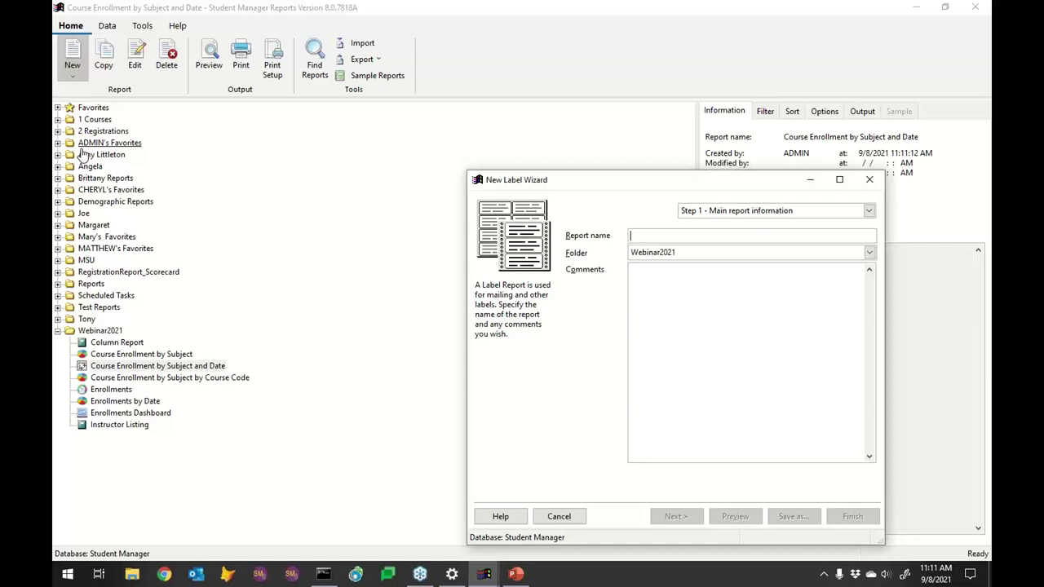
type("All Na")
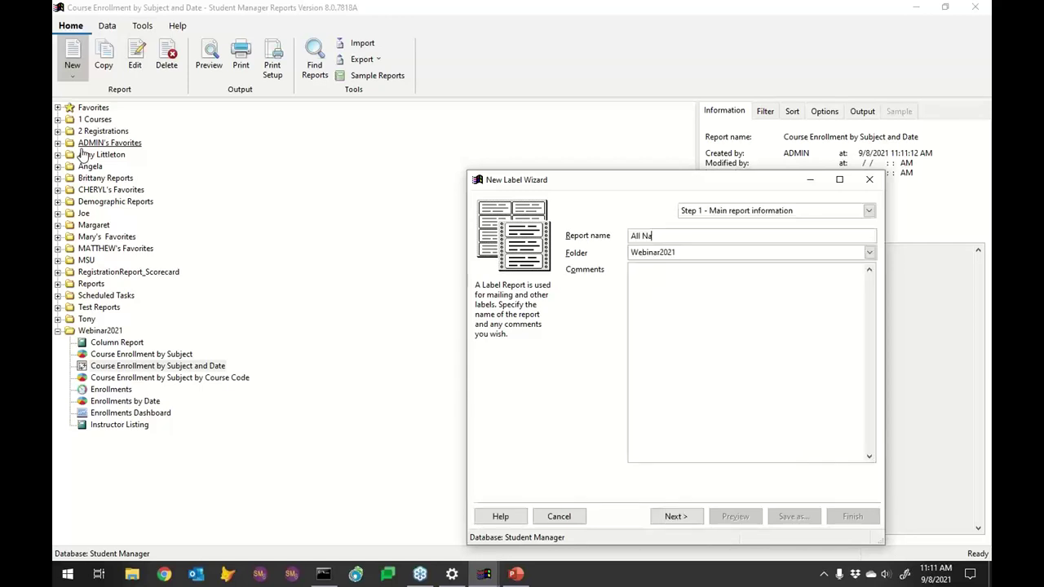
type("mes")
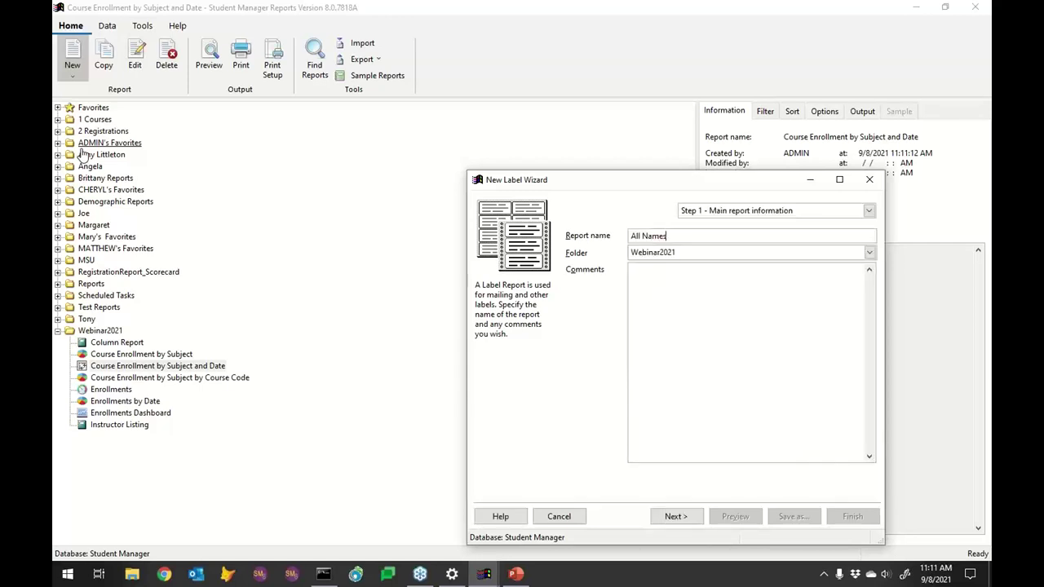
left_click(681, 518)
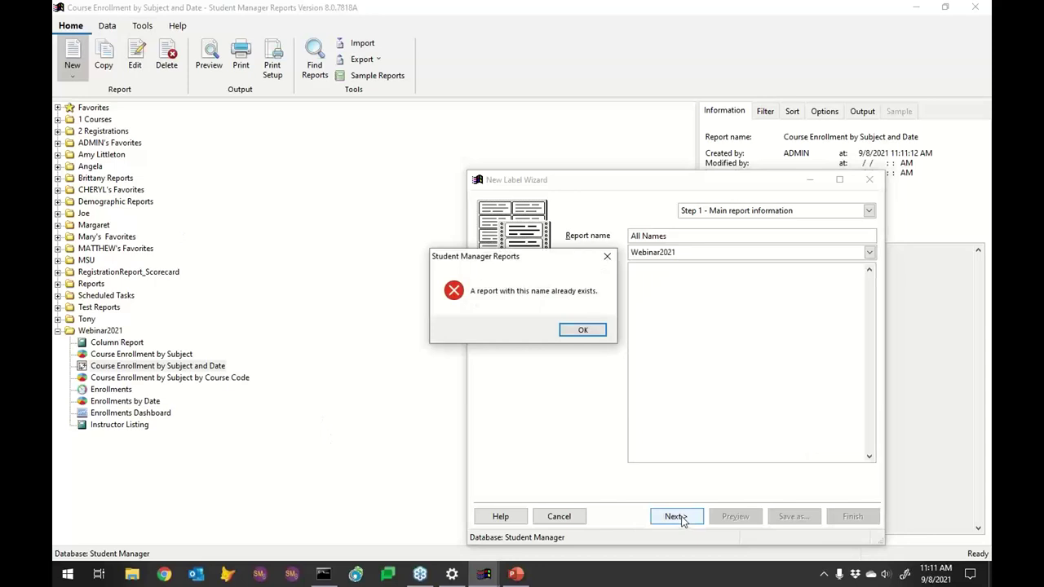
left_click(581, 335)
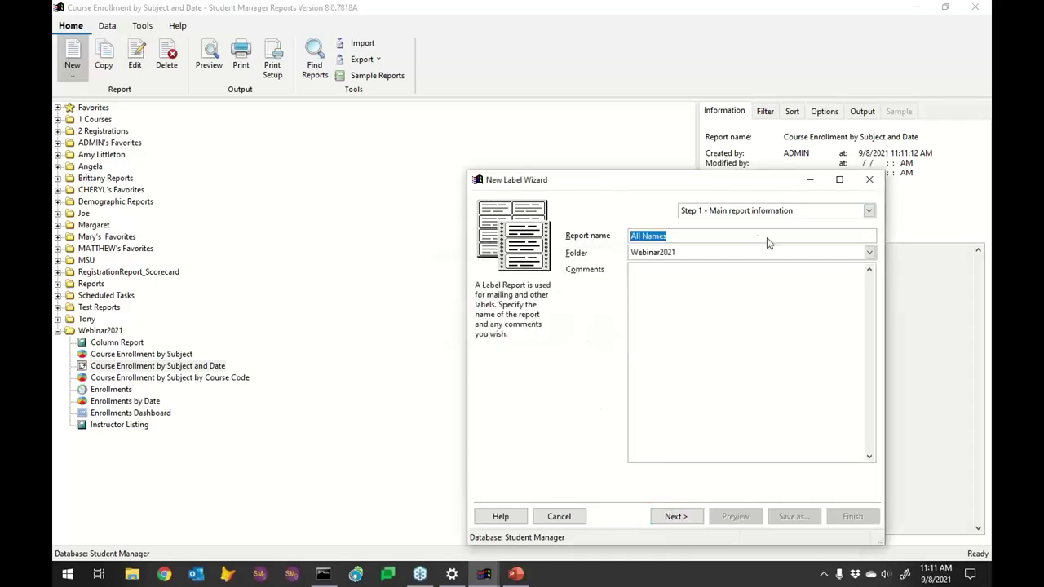
left_click(681, 236)
type("Webin")
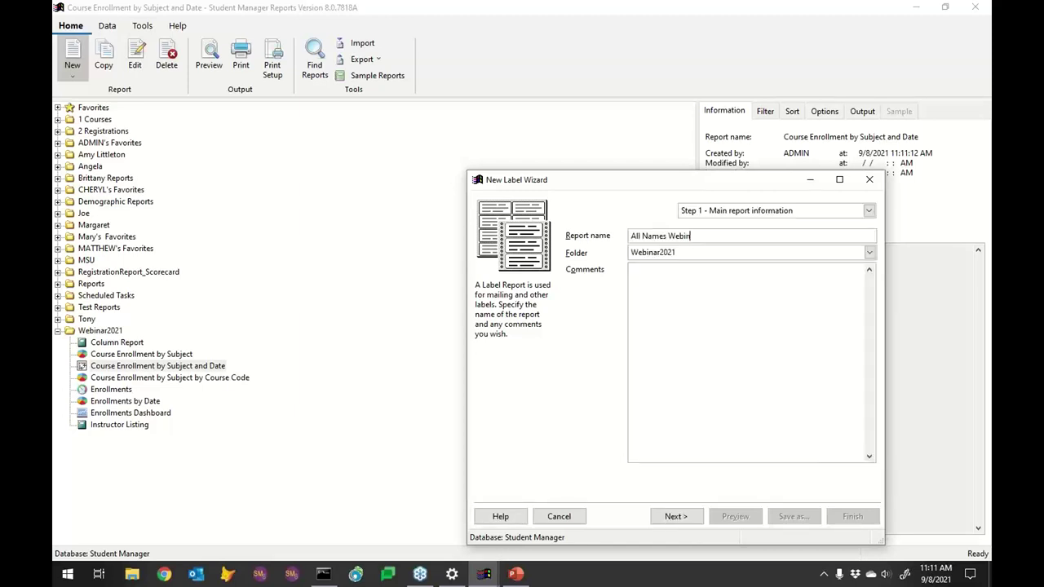
type("ar 2021")
left_click(671, 520)
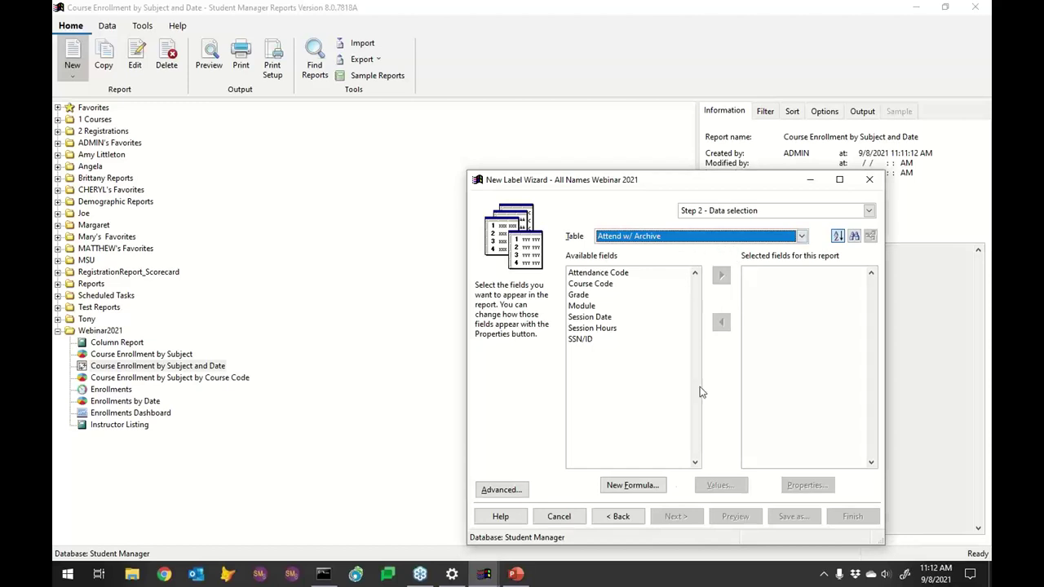
Step: Choose the Names table and add the First Name and Last Name fields to the label
left_click(685, 235)
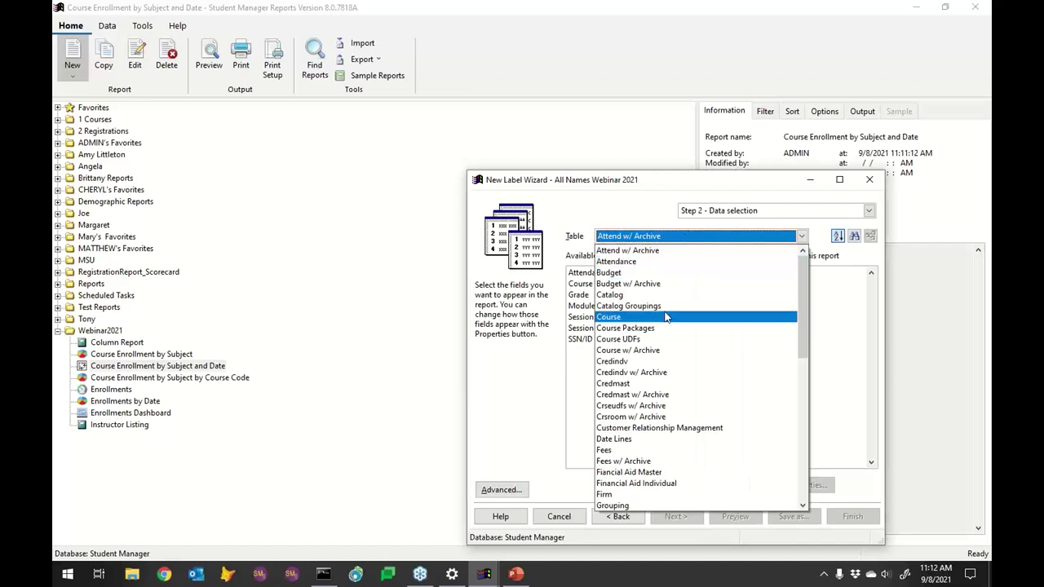
left_click(804, 401)
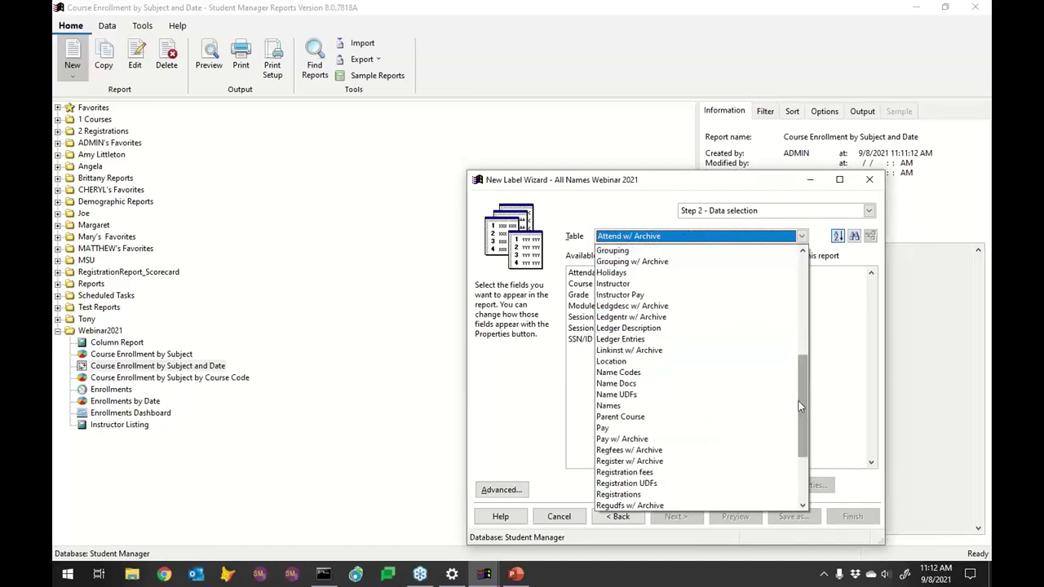
left_click(640, 405)
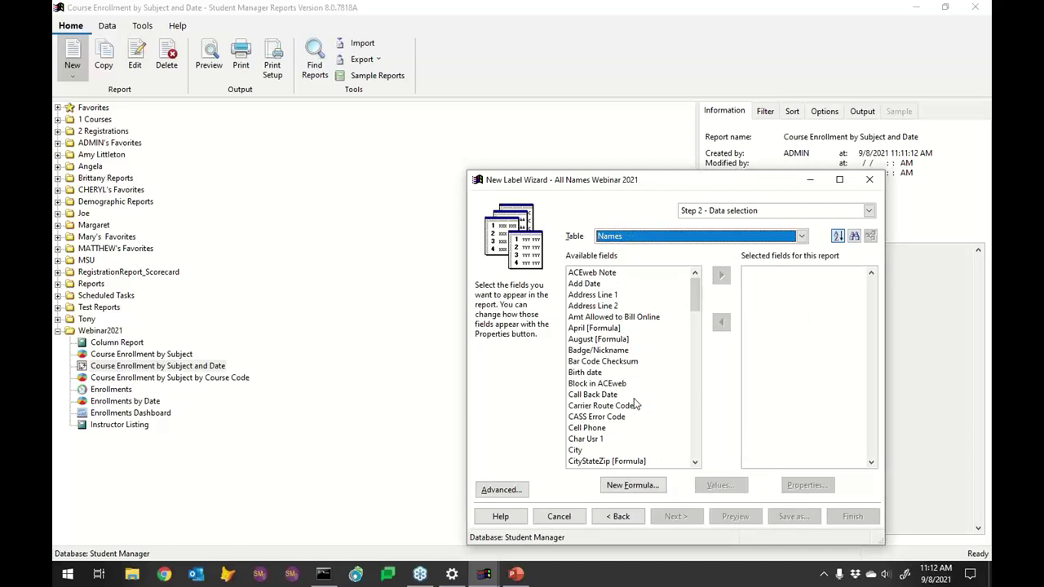
left_click(693, 398)
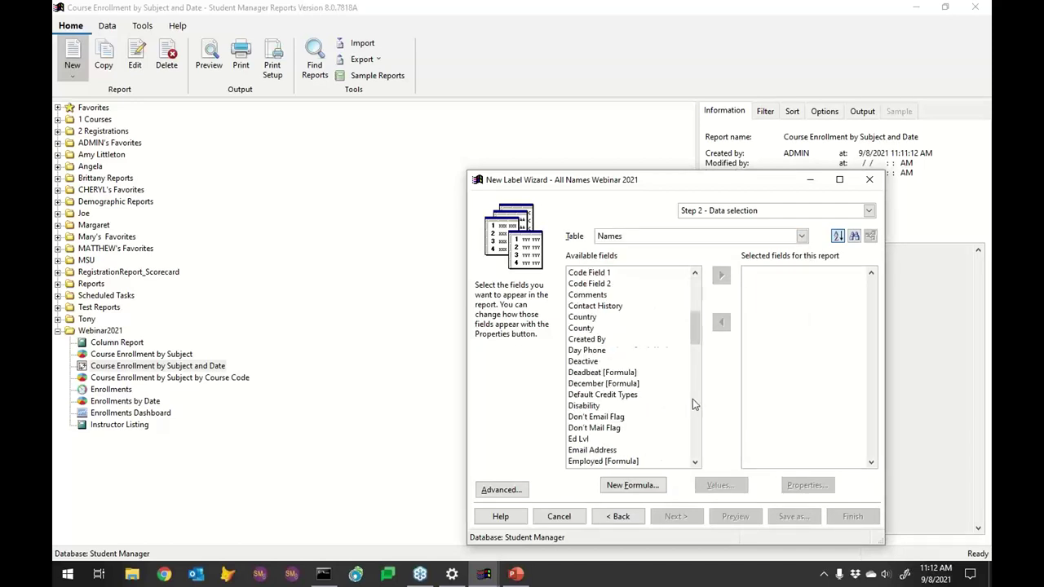
left_click(692, 399)
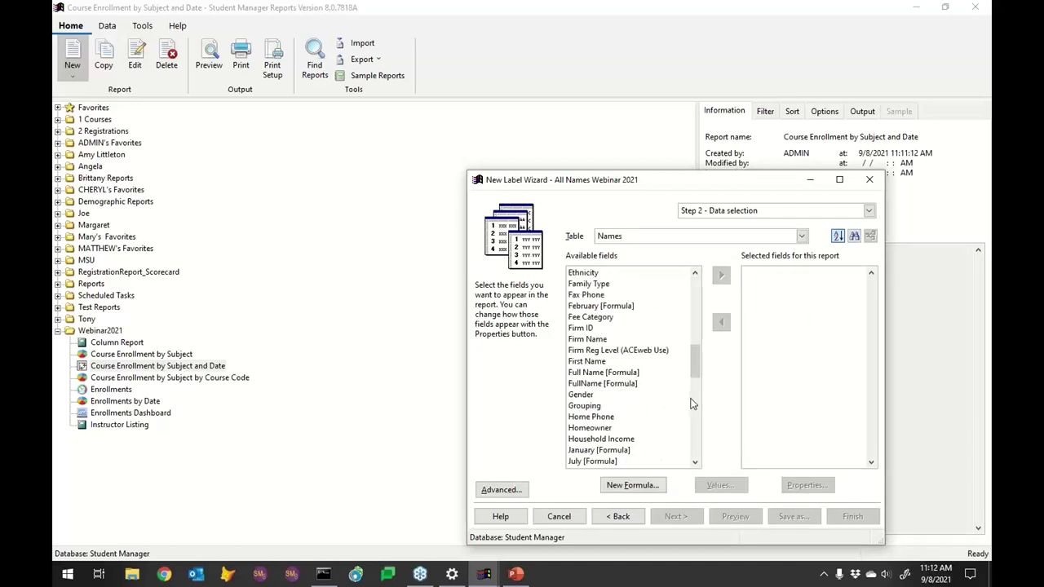
double_click(588, 363)
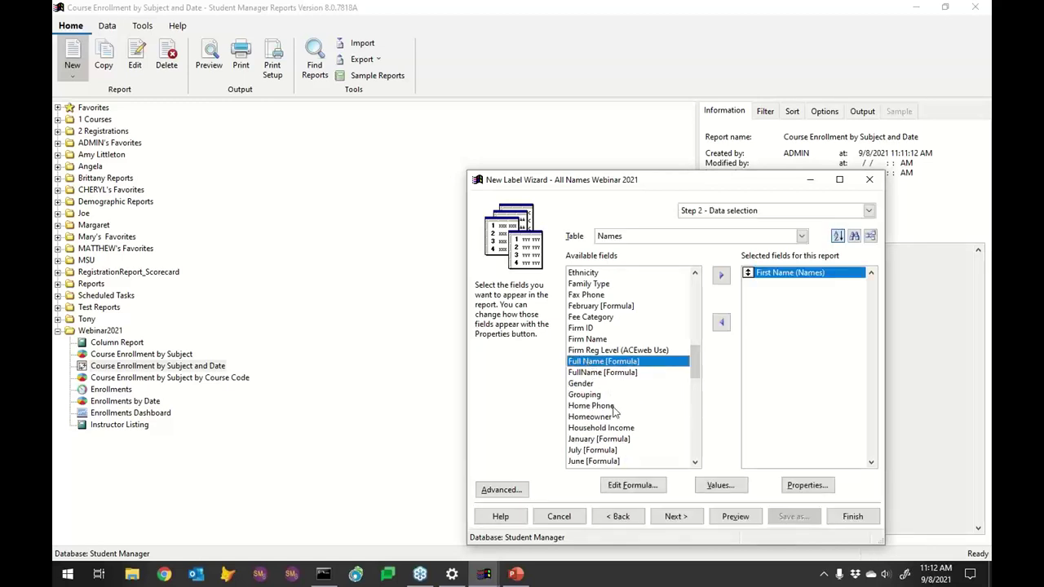
left_click_drag(692, 365, 691, 384)
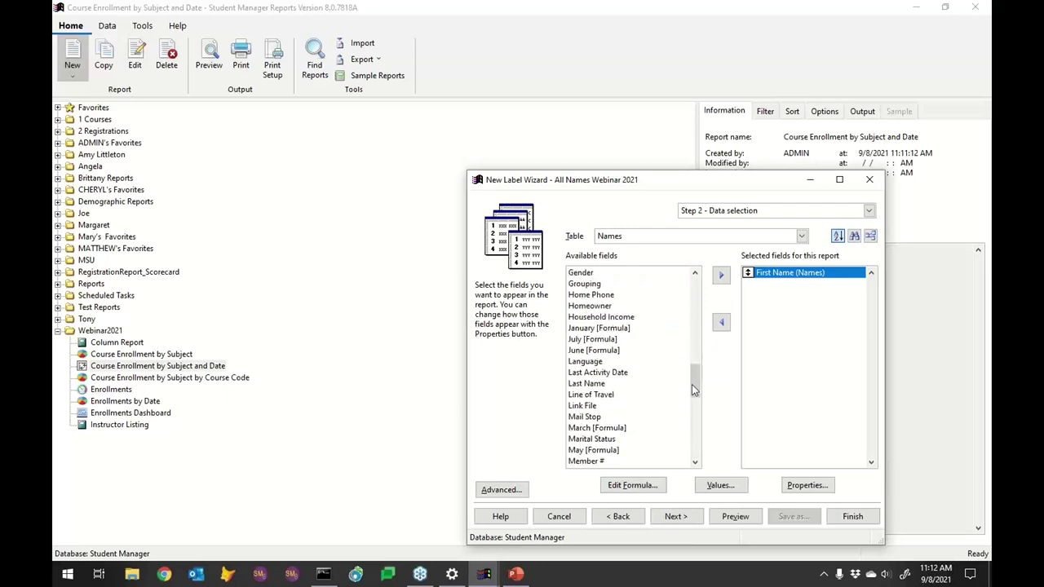
double_click(613, 383)
Step: Add the Address Line 1 and Address Line 2 fields to the label's selected fields
left_click(692, 329)
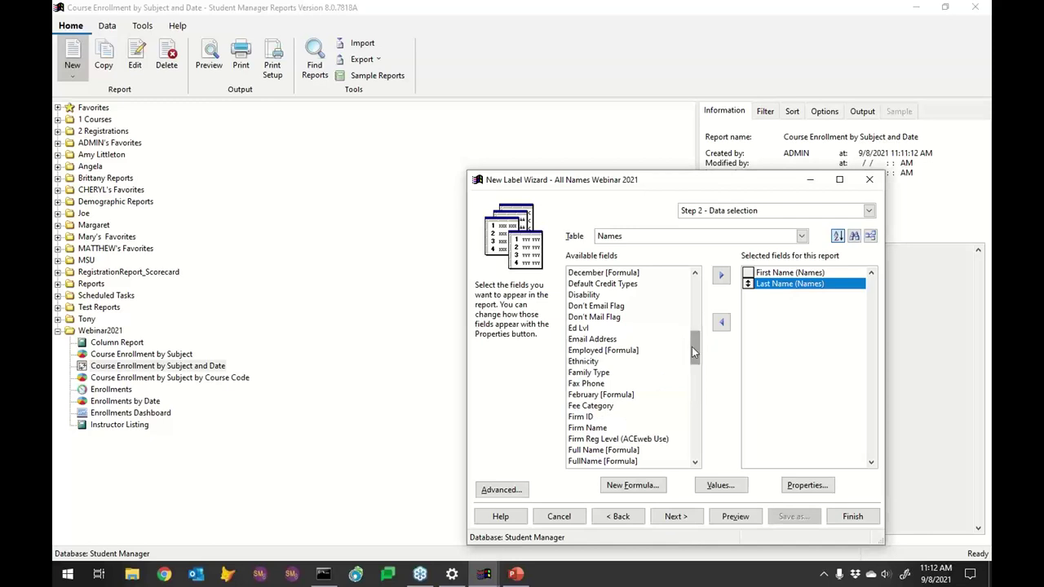
left_click_drag(691, 347, 691, 291)
double_click(599, 295)
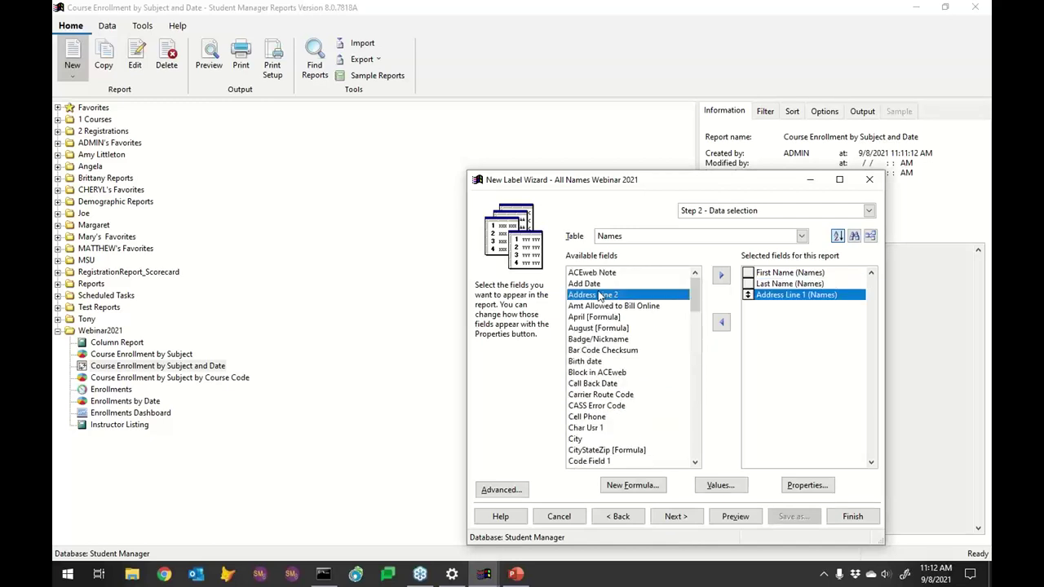
double_click(599, 294)
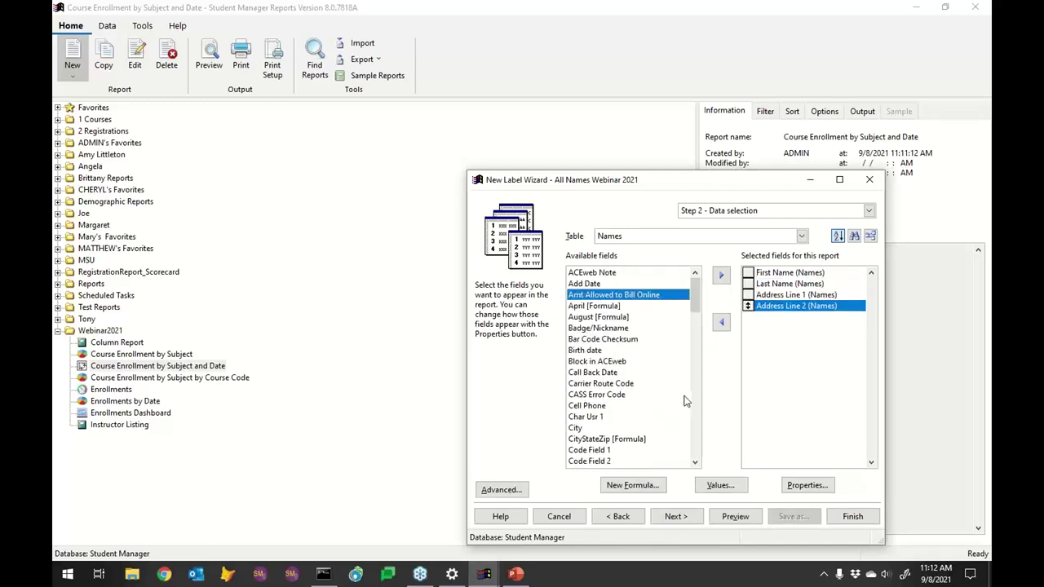
Step: Add the City, State and Zip fields to the label, and preview the labels before returning to the wizard
double_click(581, 429)
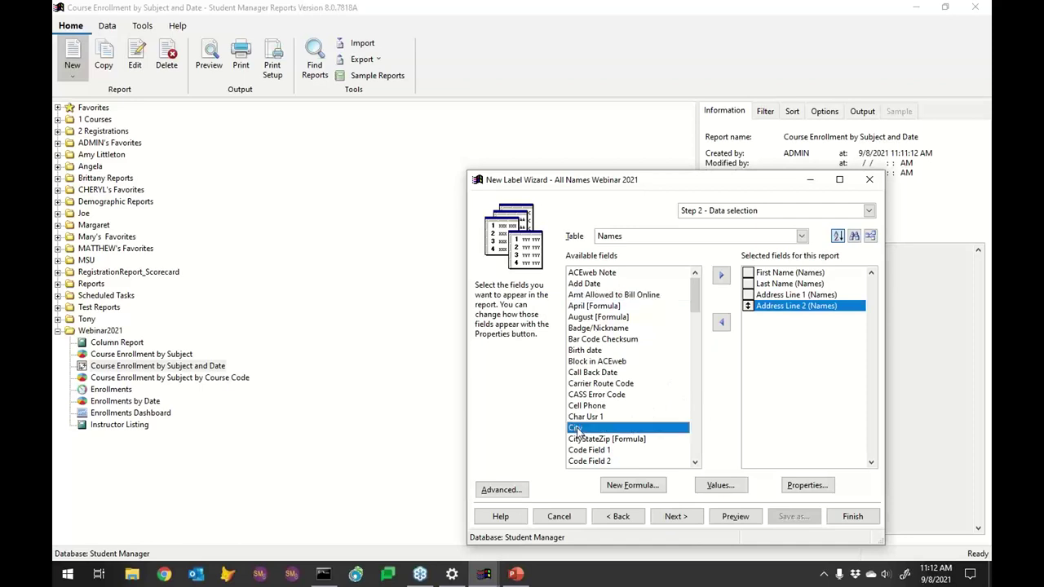
left_click(695, 427)
left_click(695, 428)
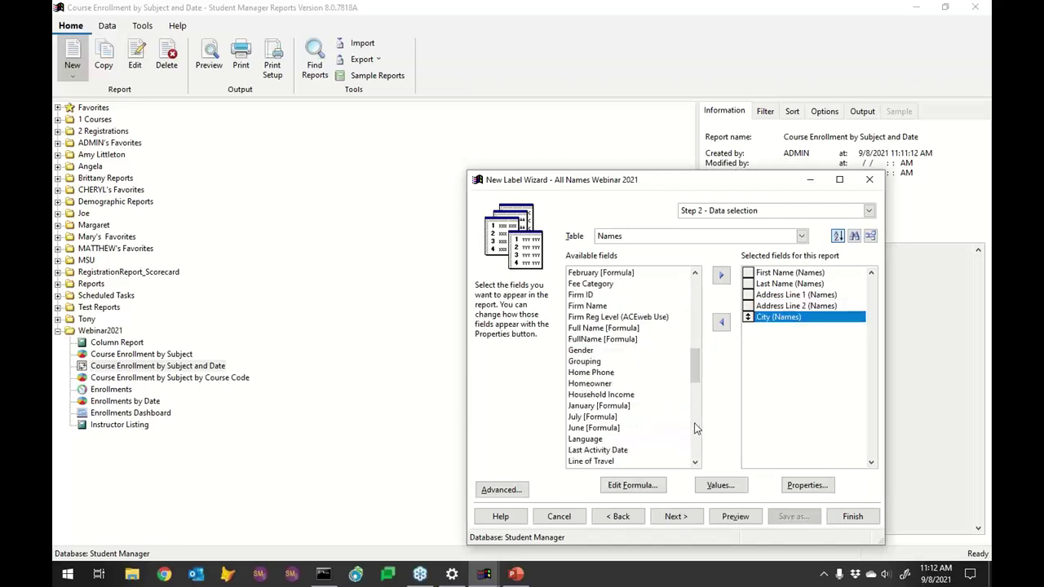
left_click(695, 428)
left_click(697, 448)
double_click(576, 384)
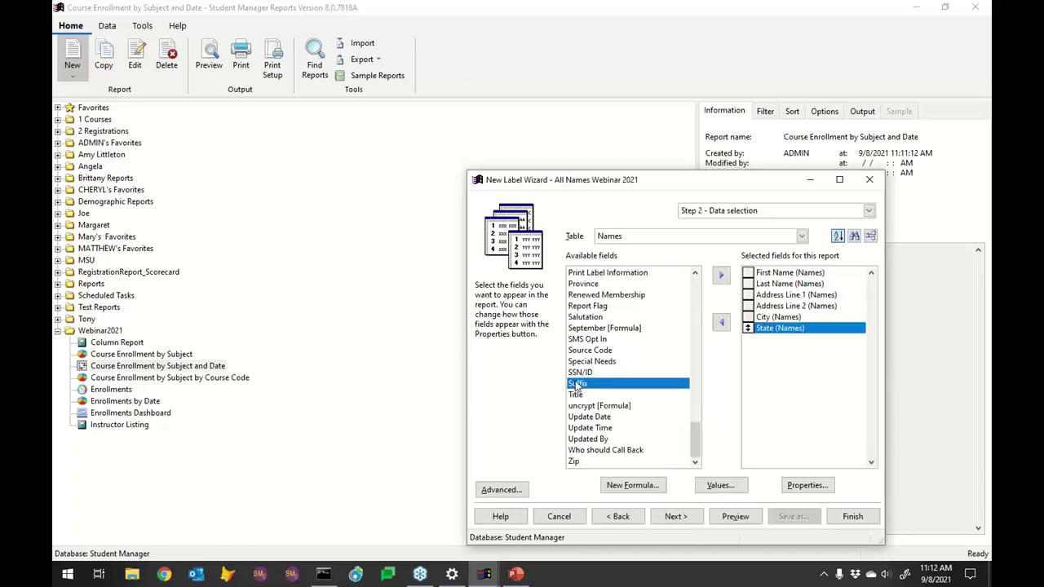
double_click(574, 462)
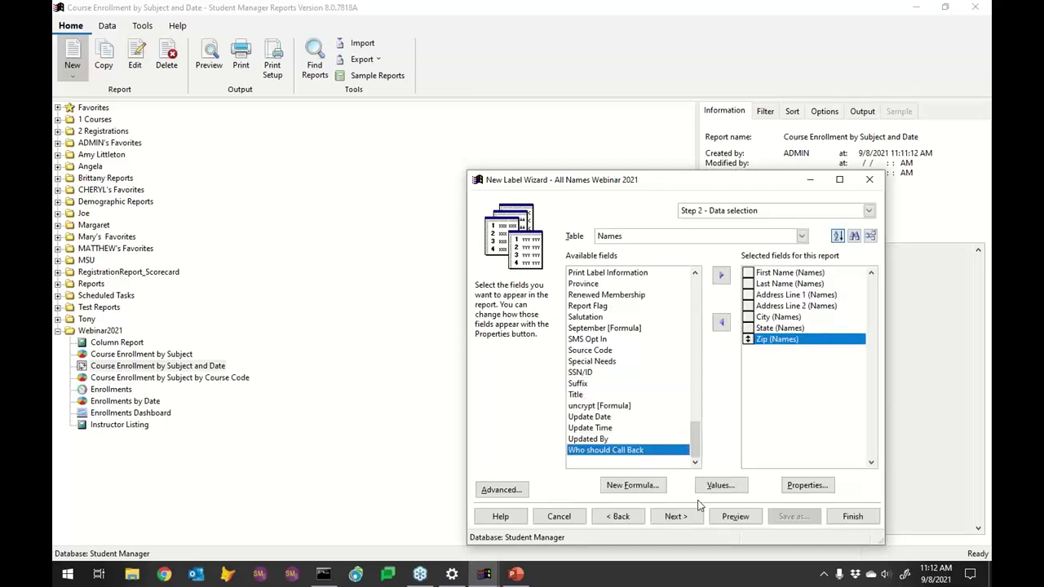
left_click(731, 522)
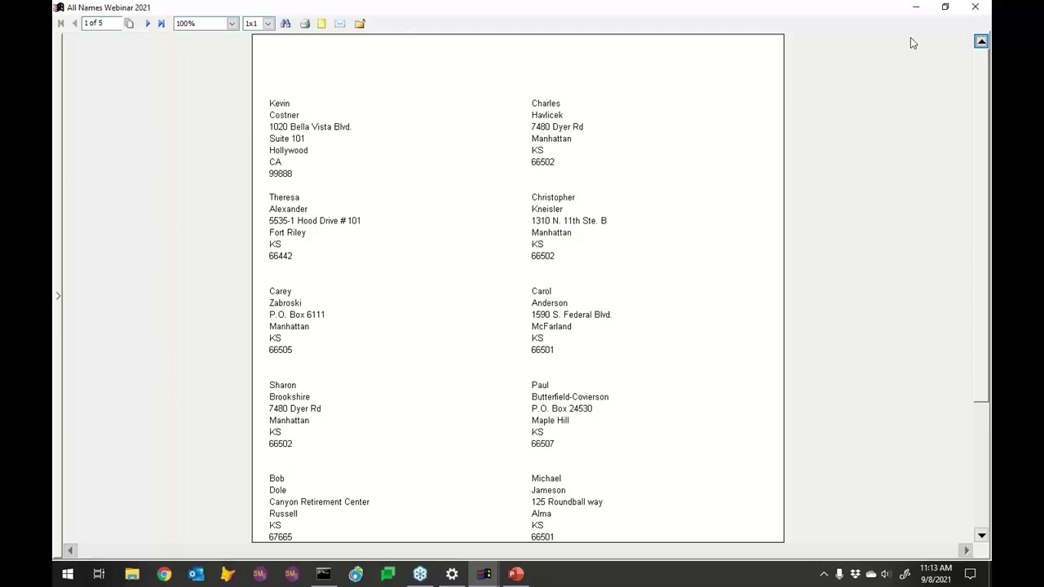
left_click(975, 7)
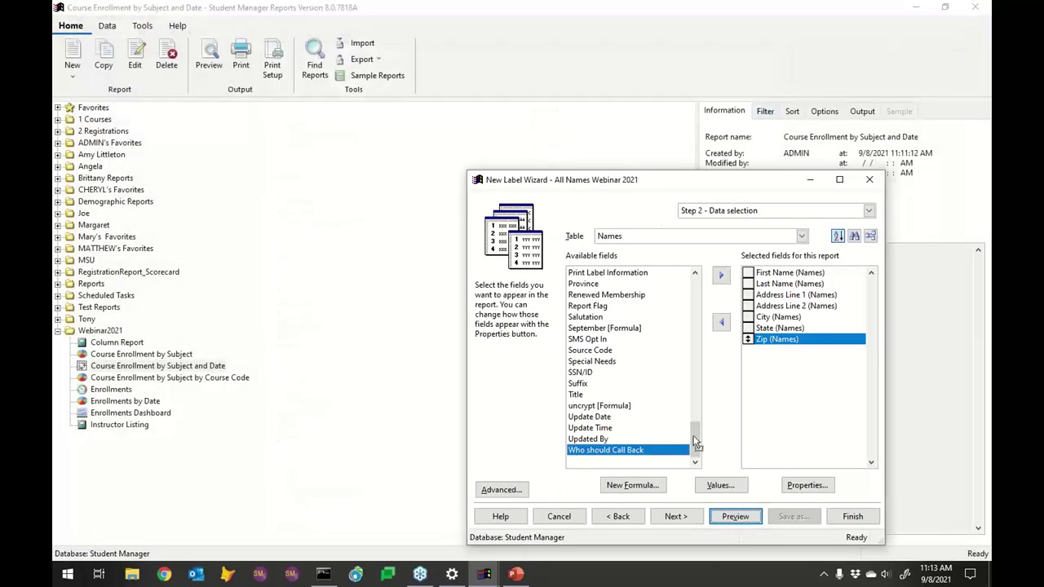
Step: Remove the Last Name and First Name fields from the label's selected fields
left_click_drag(695, 440, 696, 359)
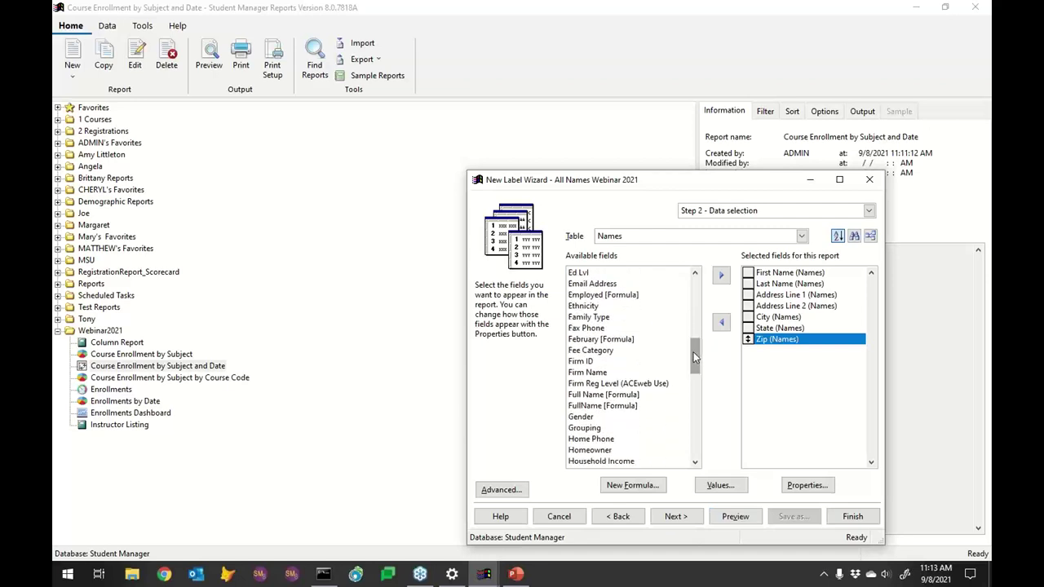
left_click(588, 395)
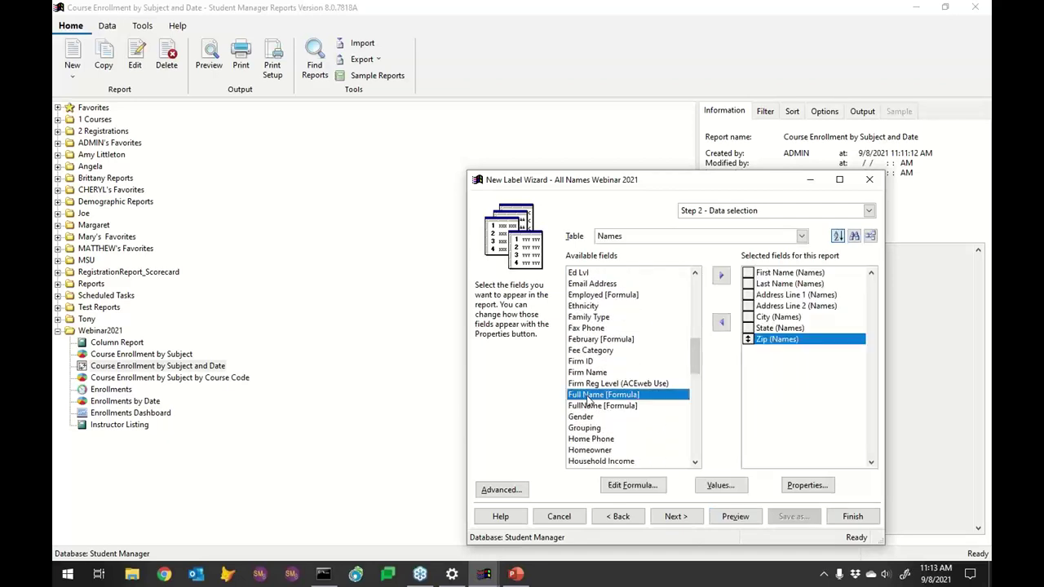
left_click(787, 286)
left_click(721, 322)
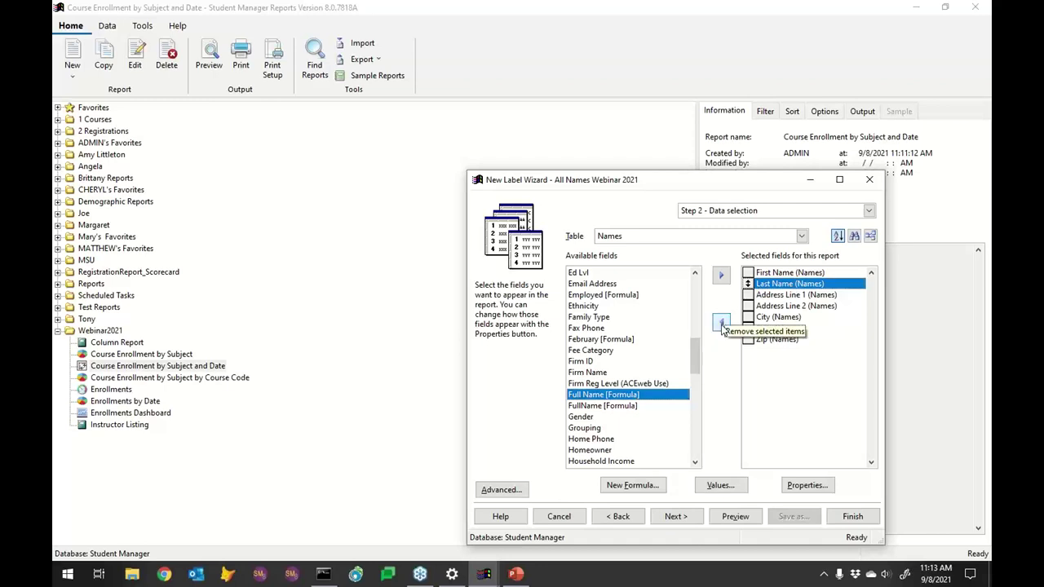
left_click(774, 274)
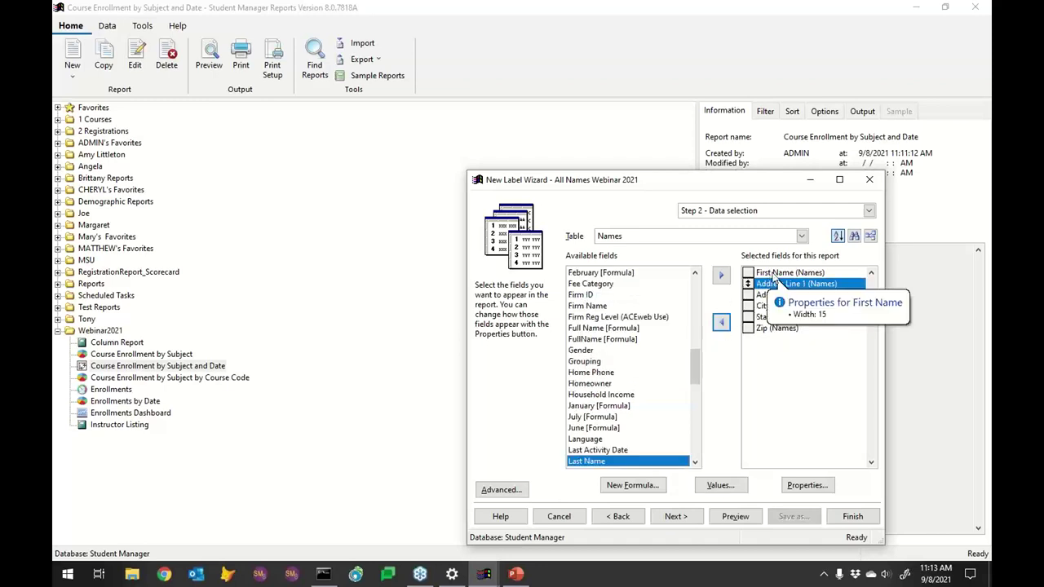
left_click(720, 326)
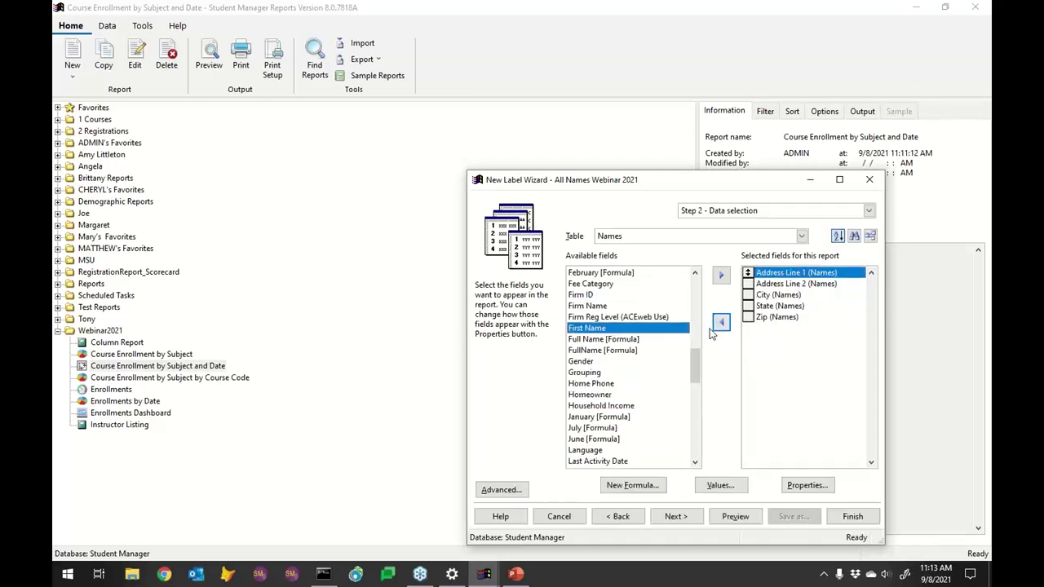
Step: Start a new formula for the Names table and give it the name and heading "Name"
left_click(635, 485)
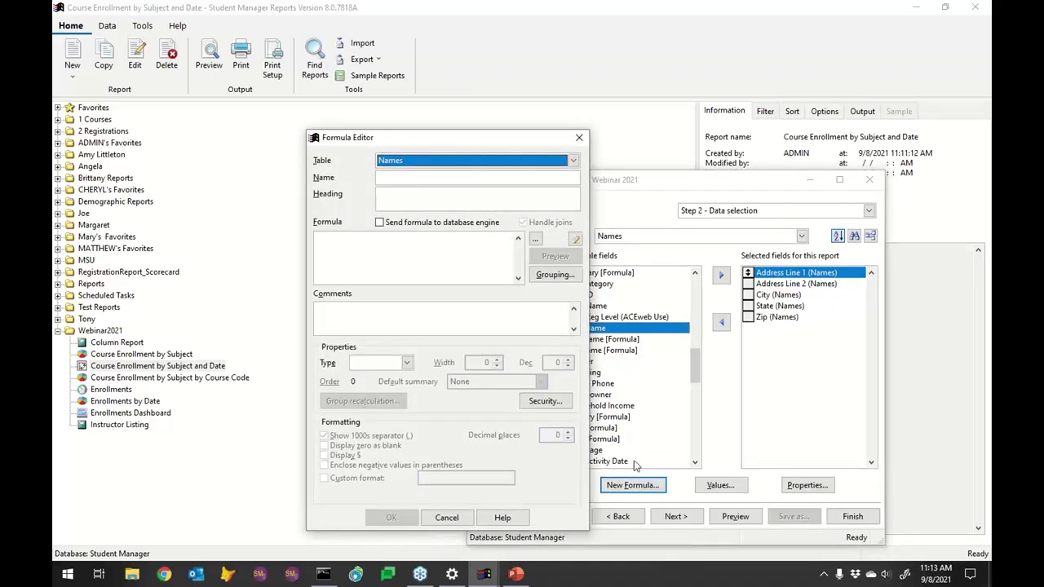
left_click(393, 178)
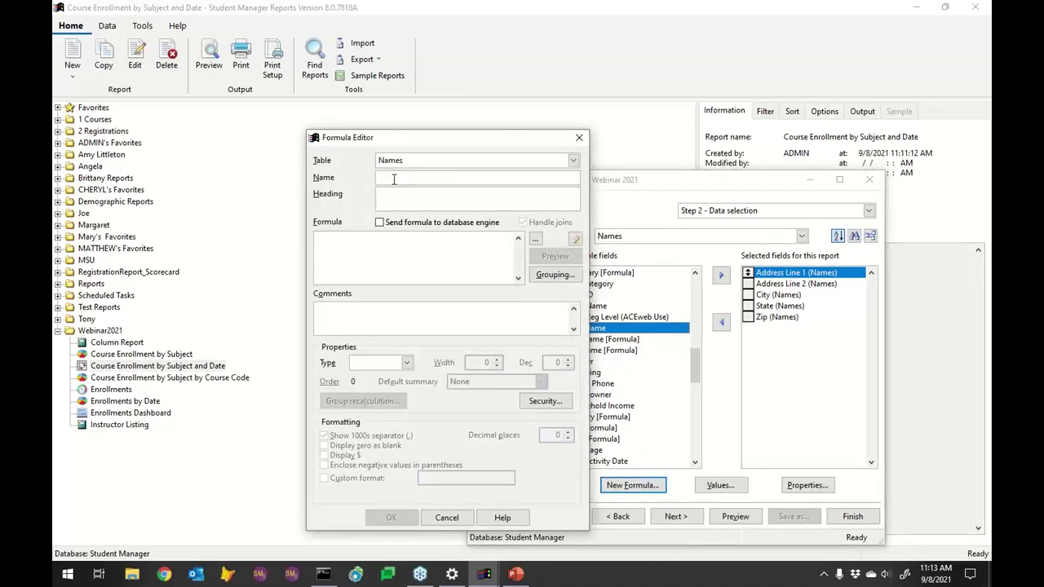
type("Name")
key("Tab")
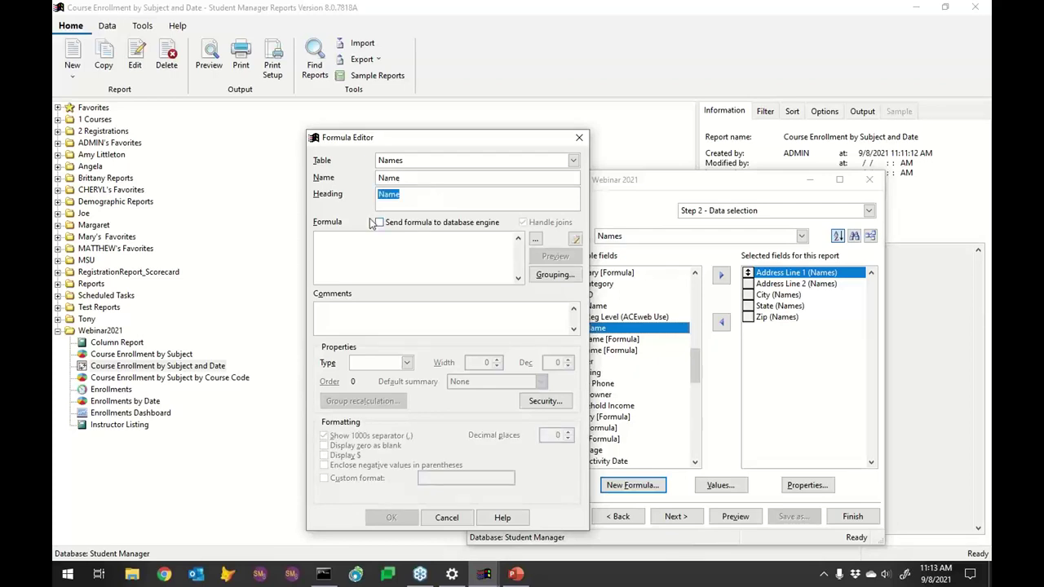
left_click(354, 251)
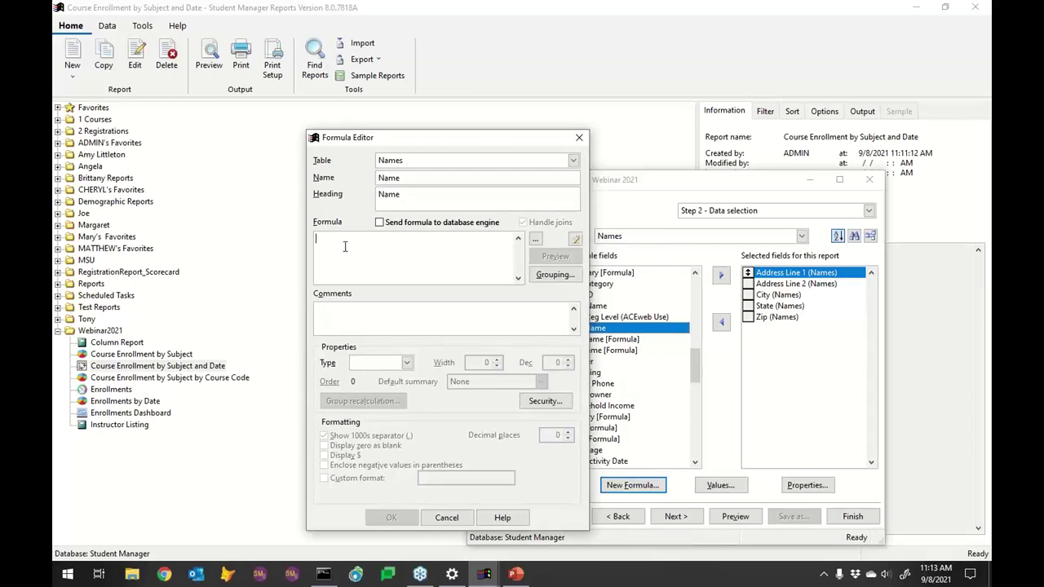
type("fjaskldfjklja")
key("BackSpace")
key("BackSpace")
key("BackSpace")
key("BackSpace")
key("BackSpace")
key("BackSpace")
key("BackSpace")
key("BackSpace")
key("BackSpace")
Step: Start the Name formula's expression with the ALLTRIM() function applied to the First Name field of the Names table
left_click(534, 241)
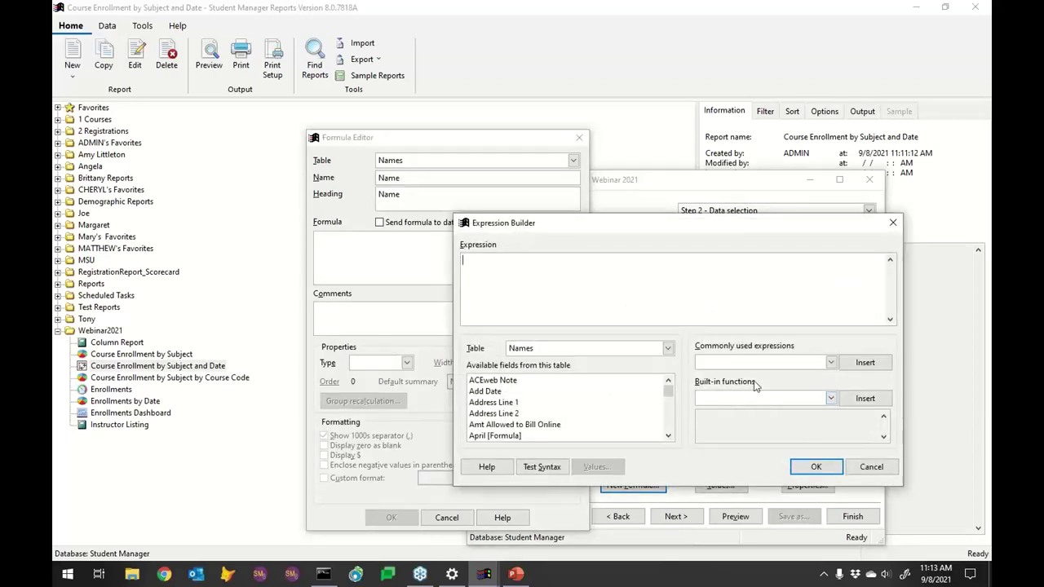
left_click(735, 404)
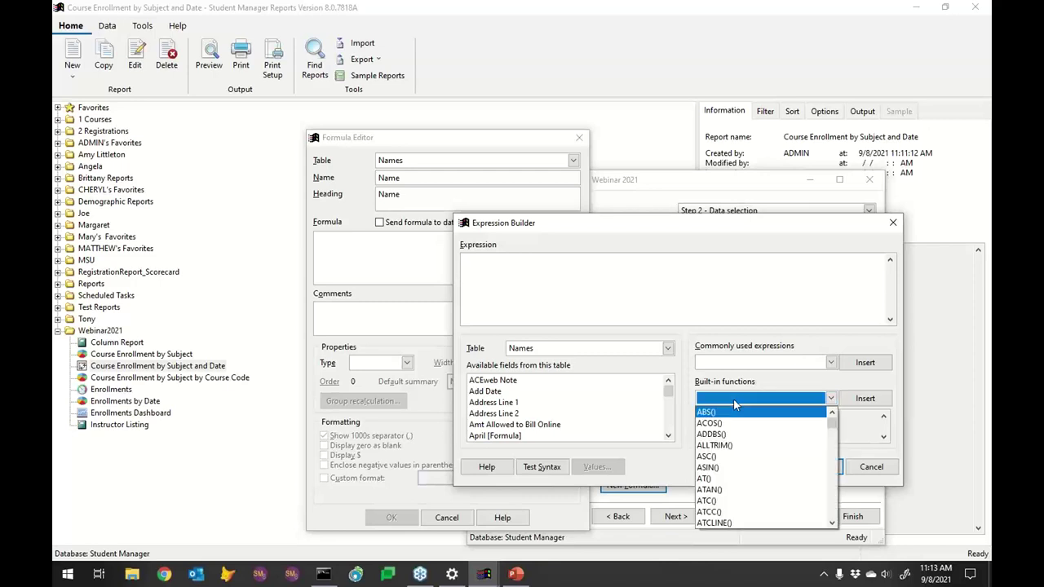
left_click(724, 445)
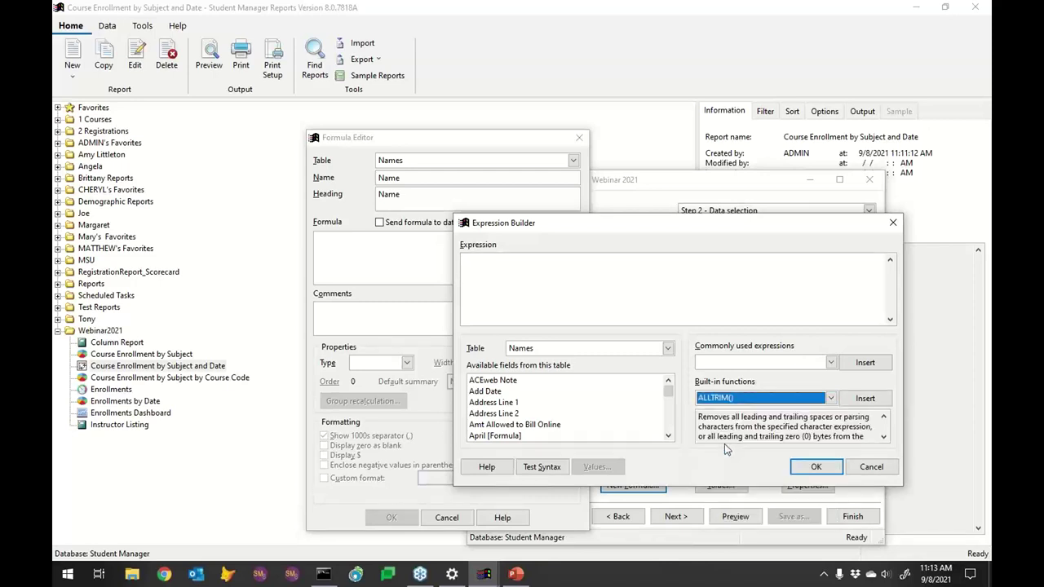
left_click(864, 398)
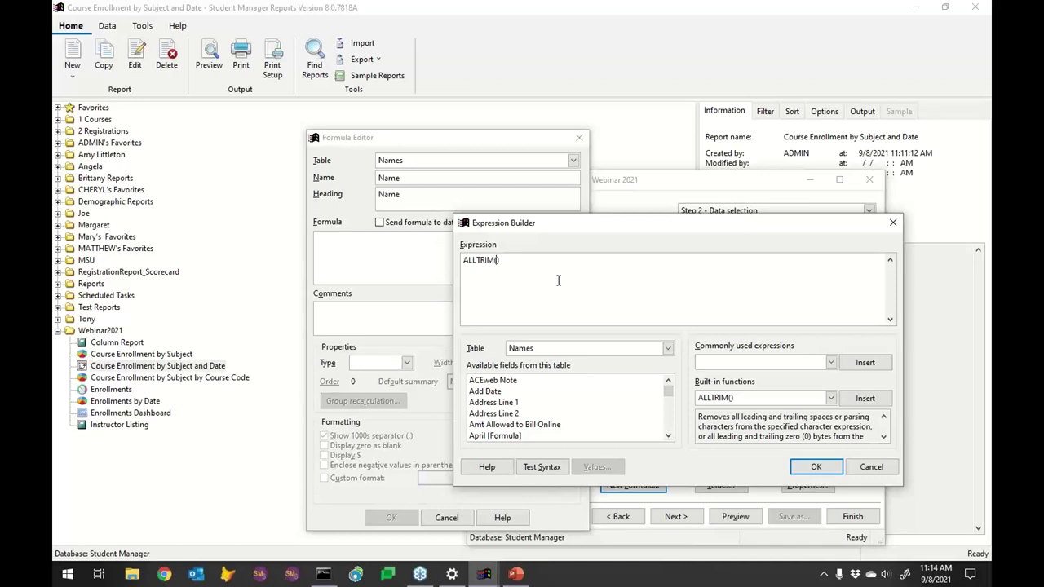
left_click_drag(666, 395, 667, 404)
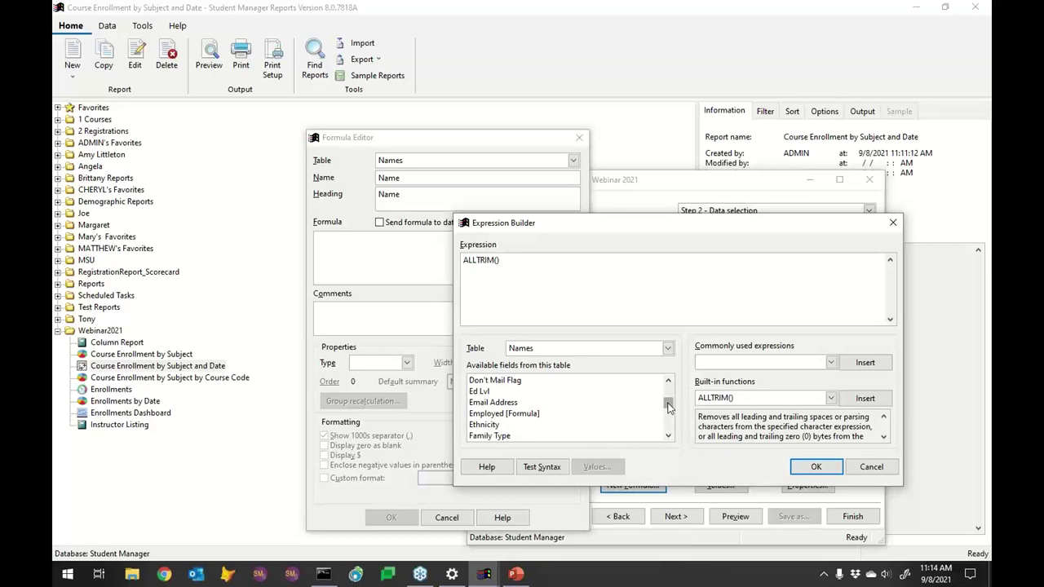
left_click(667, 428)
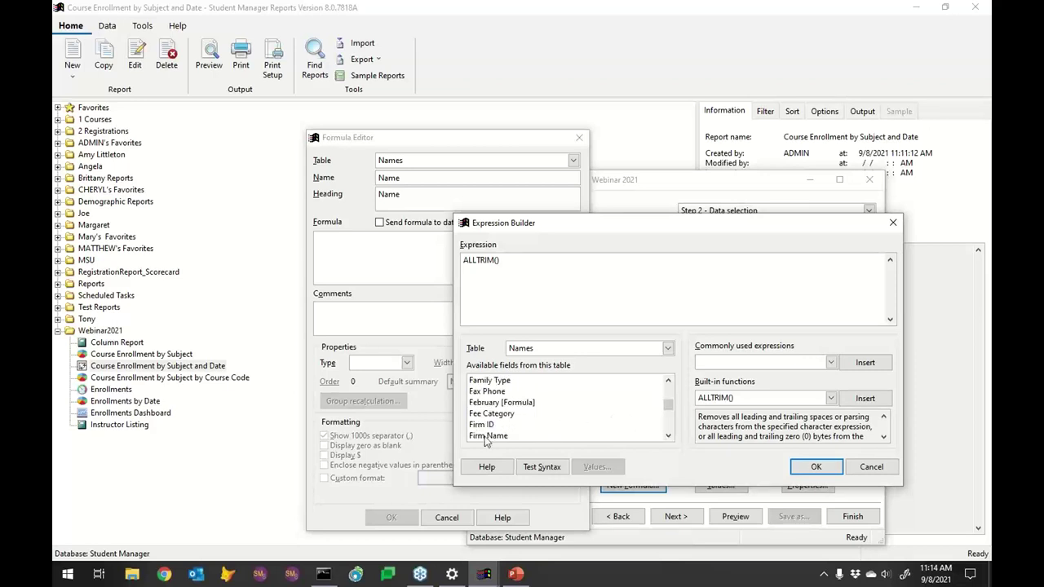
left_click(670, 431)
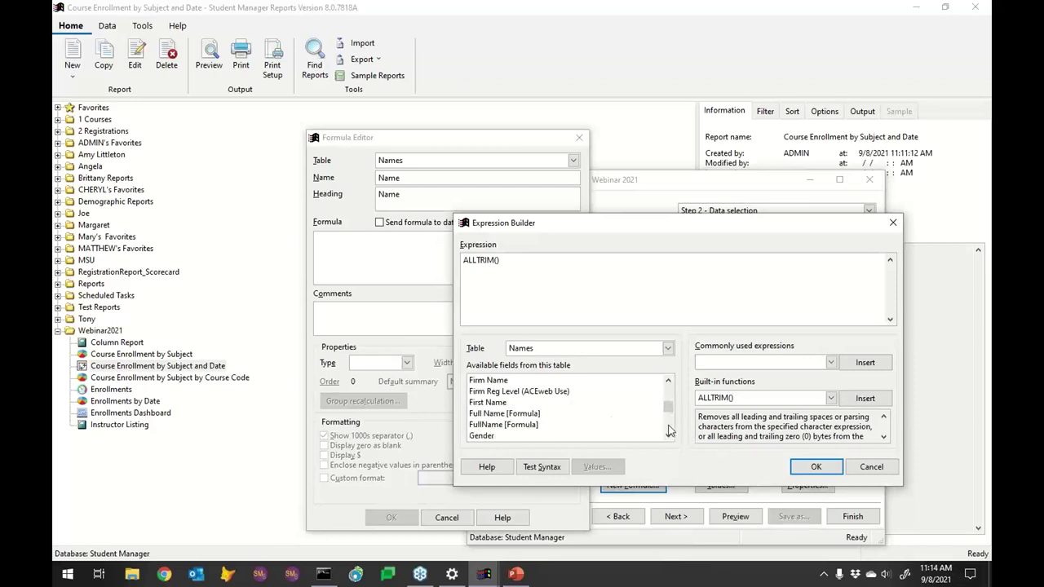
double_click(480, 401)
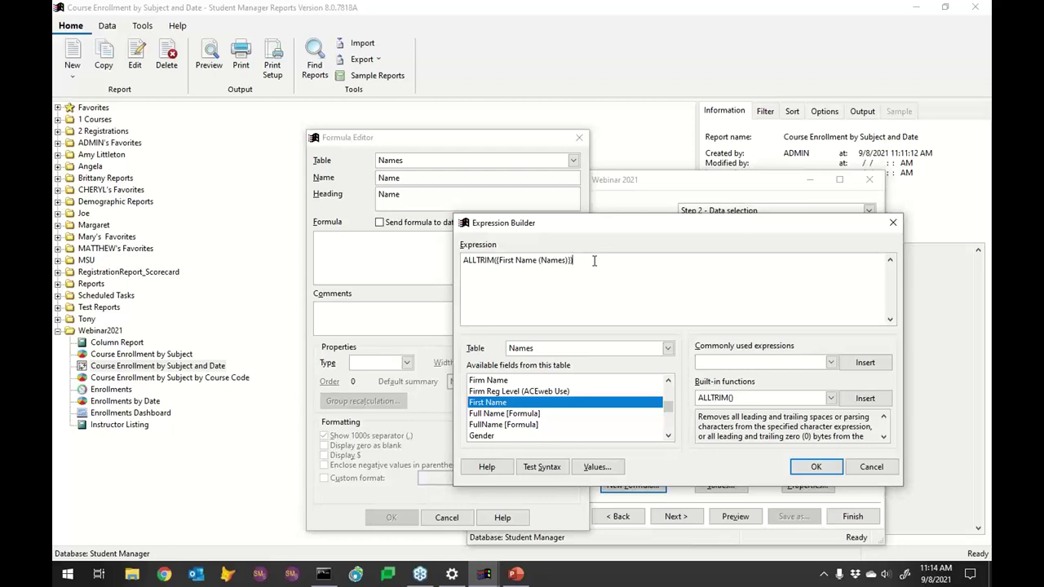
Step: Append a quoted space and ALLTRIM() of the Last Name field to the expression, joined with plus signs
type("+")
type("'")
type(" '")
type("+")
left_click(865, 397)
scroll(670, 416, "down", 4)
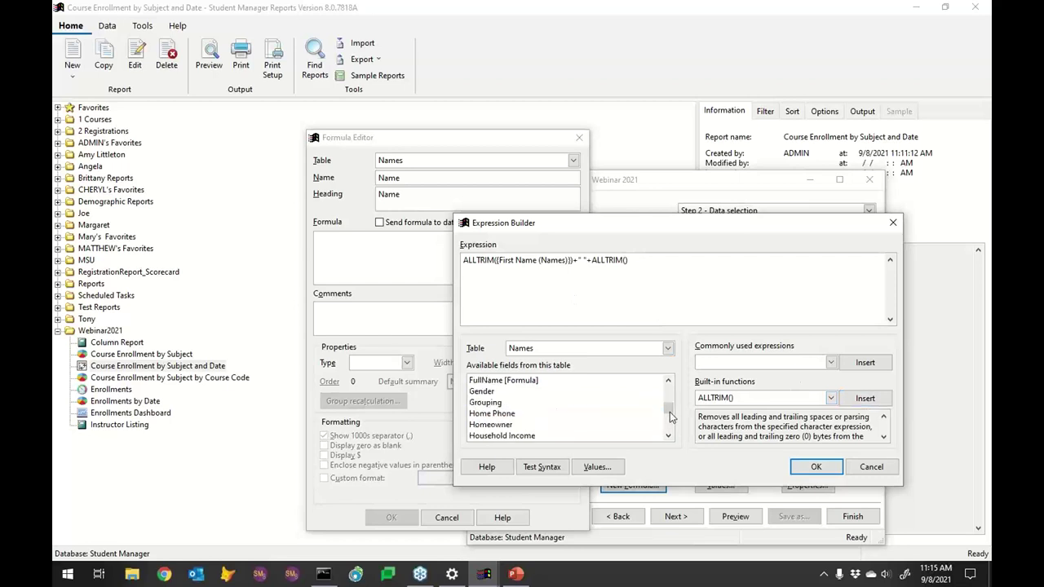
left_click(498, 416)
double_click(498, 416)
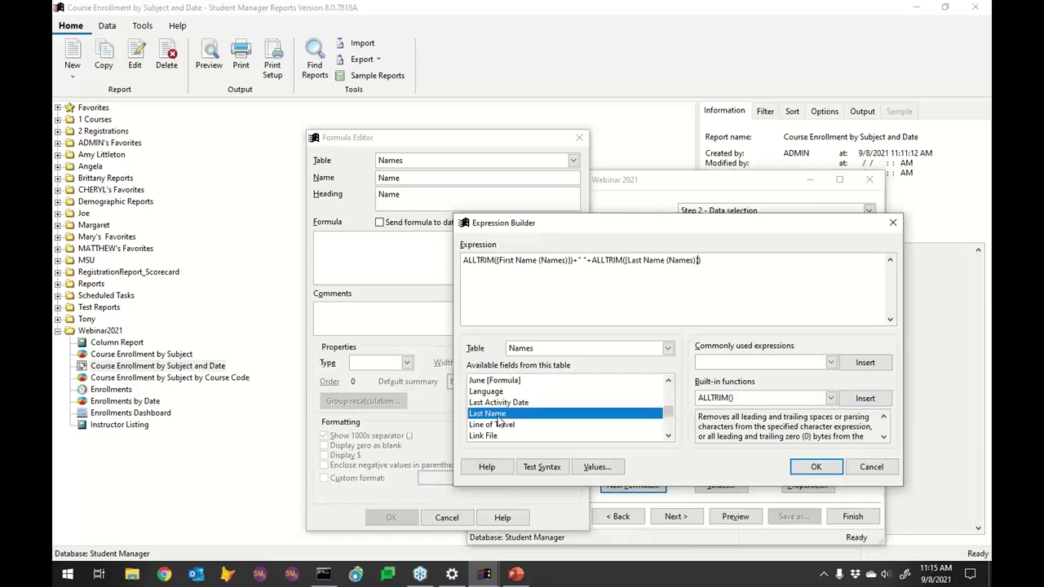
Step: Accept the combined first and last name expression and test it so the formula's type and width are filled in
left_click(815, 466)
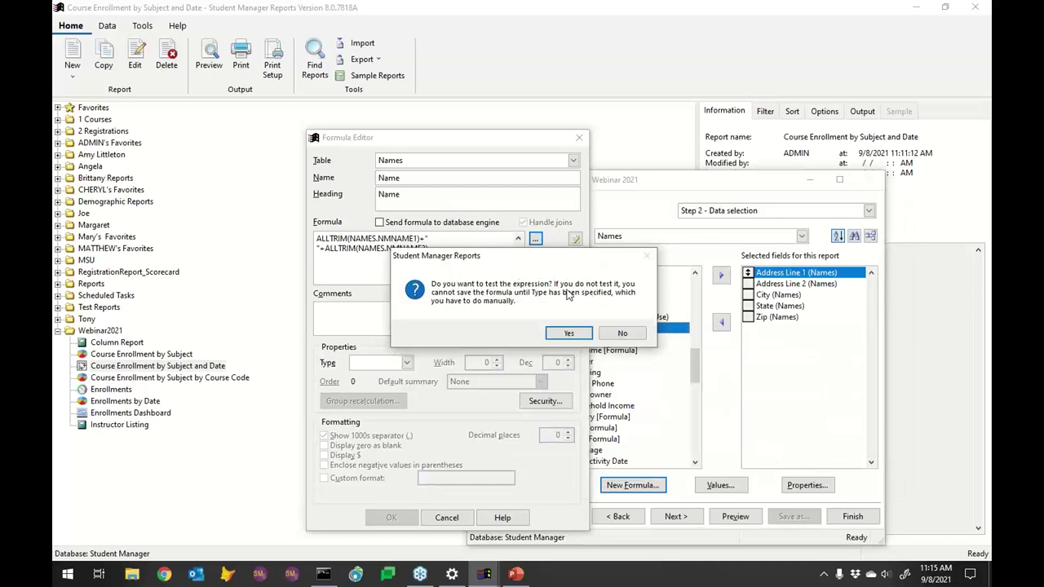
left_click(566, 335)
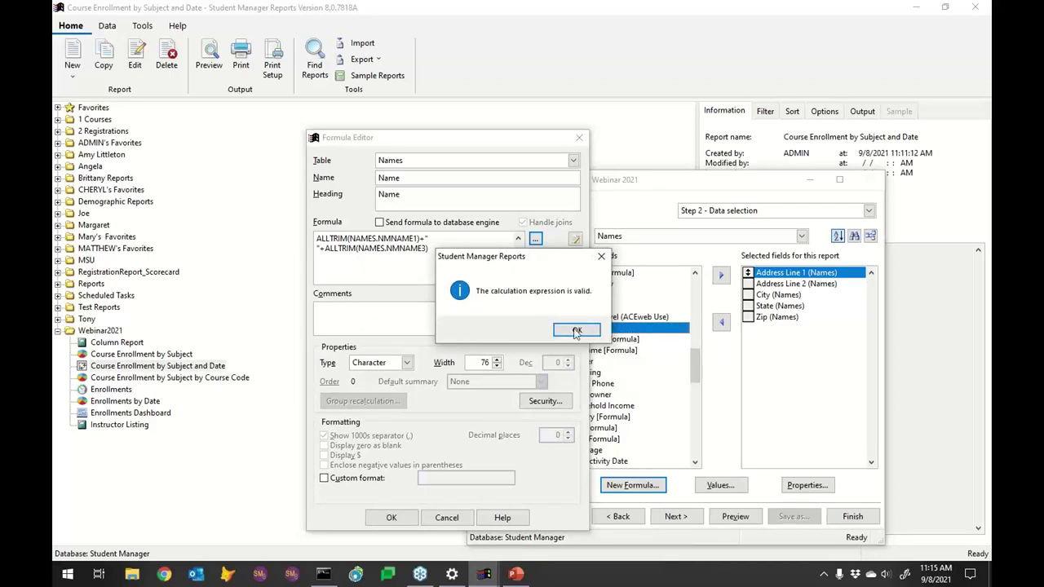
left_click(576, 333)
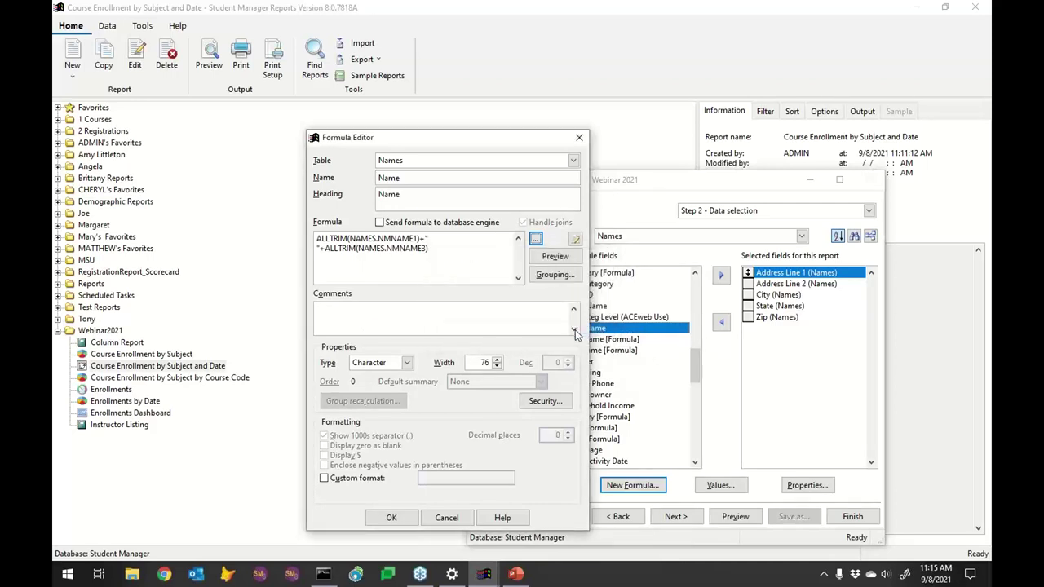
Step: Preview the Name formula's calculation results, close them and save the formula
left_click(556, 259)
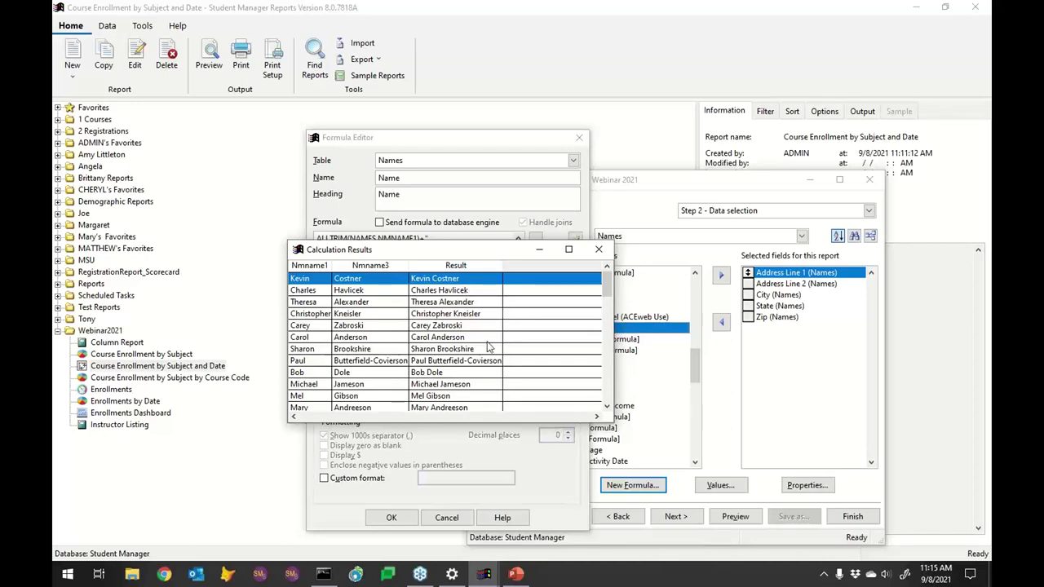
left_click(599, 250)
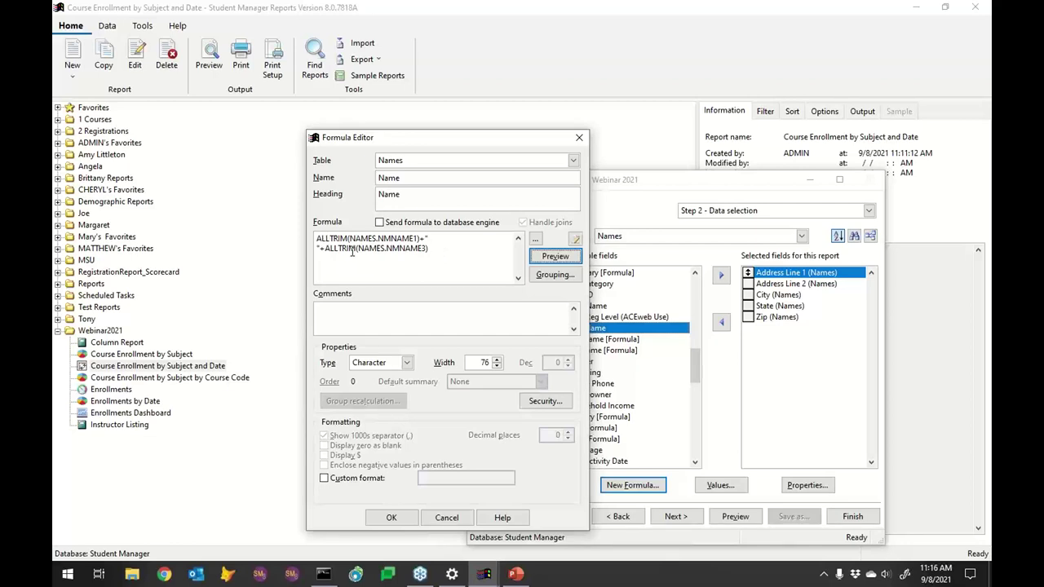
left_click(391, 518)
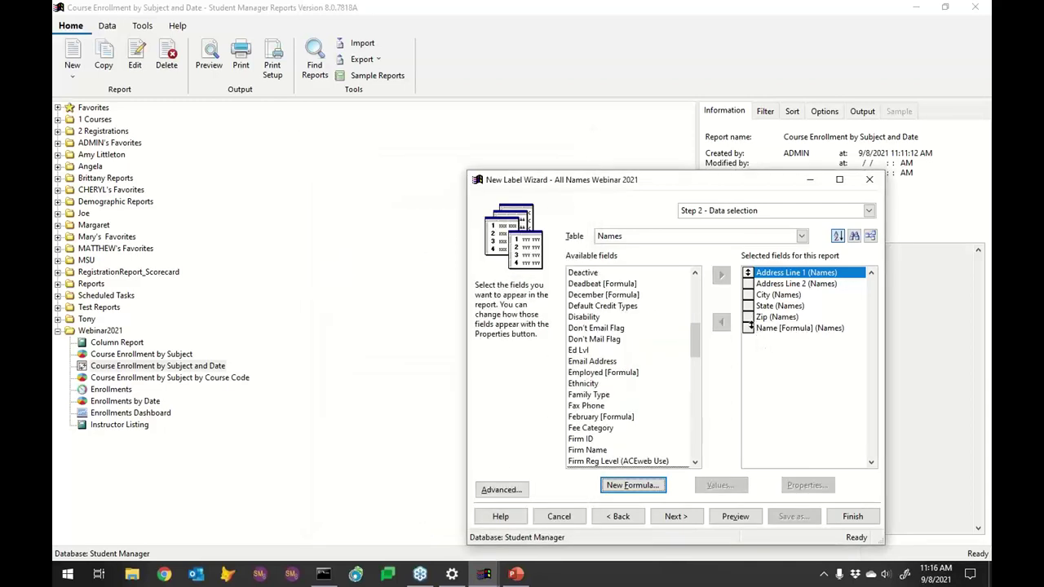
Step: Move the Name formula to the first place in the label's selected fields, and preview the labels before returning to the wizard
left_click_drag(748, 327, 748, 273)
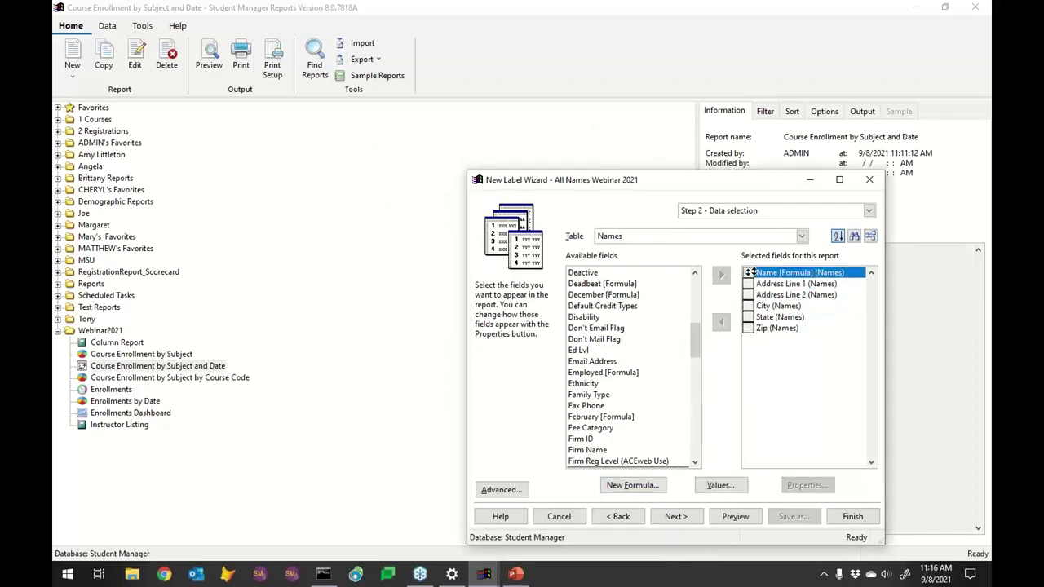
left_click(737, 518)
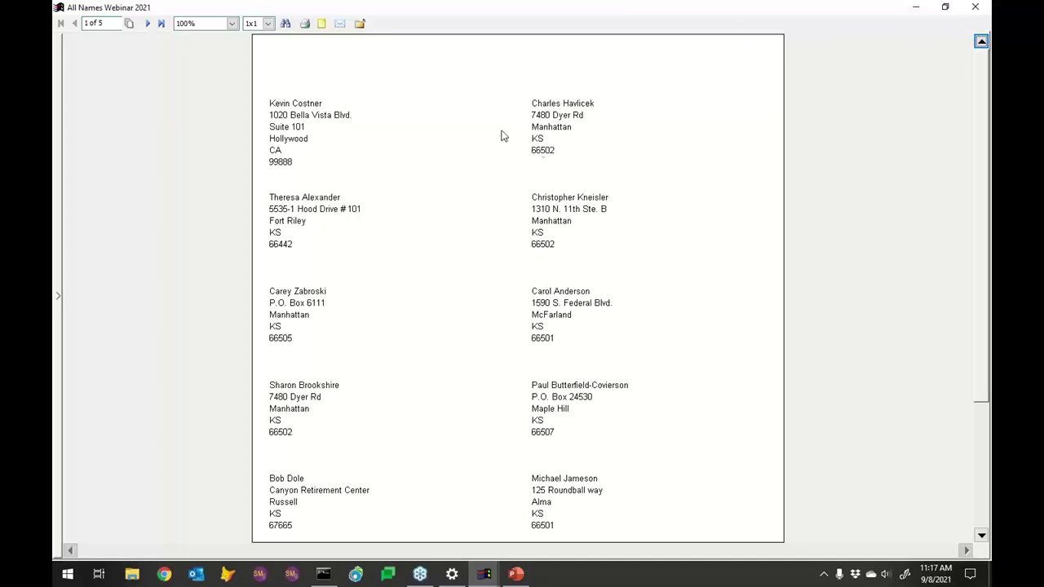
left_click(975, 7)
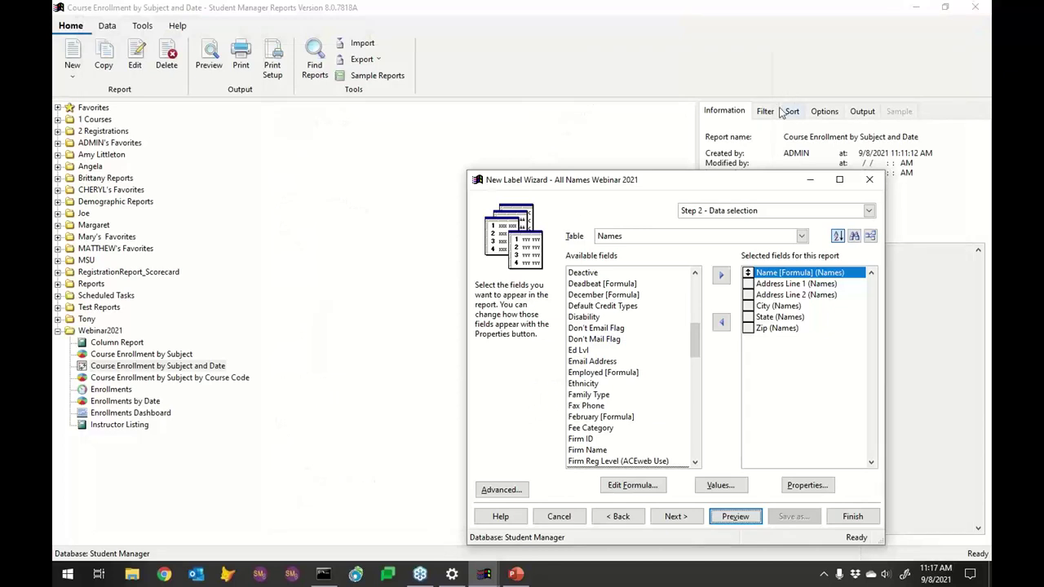
Step: Remove the Zip, State and City fields from the label's selected fields
left_click(766, 328)
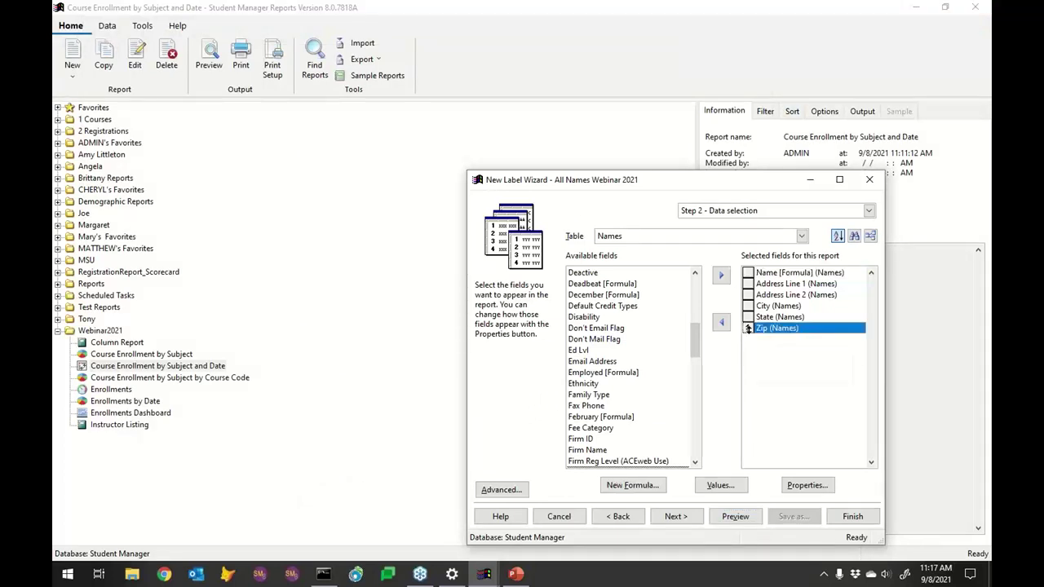
left_click(721, 324)
left_click(722, 324)
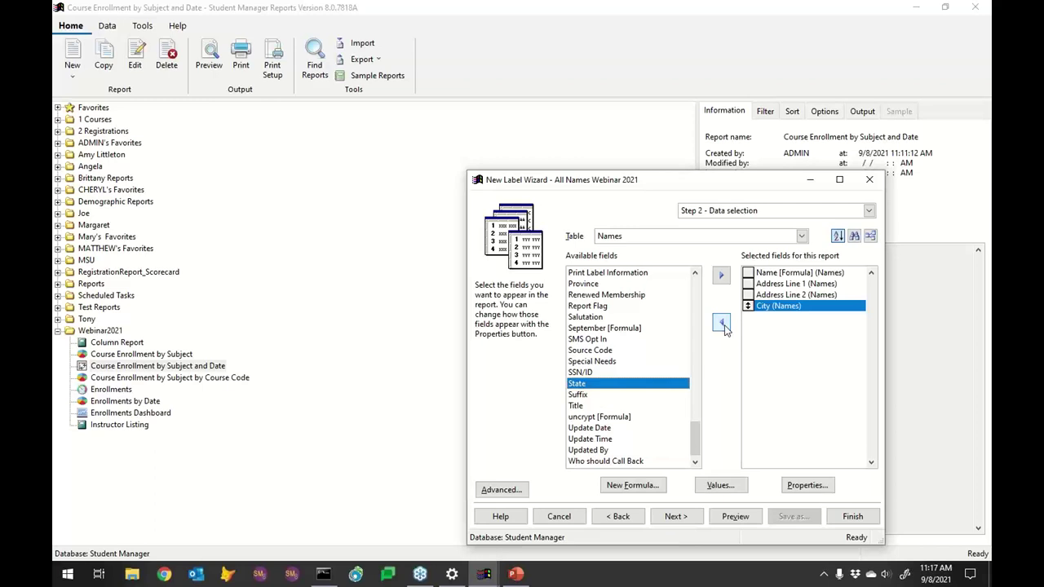
left_click(722, 323)
Step: Start a new formula for the Names table and give it the name and heading "CSZ"
left_click(635, 486)
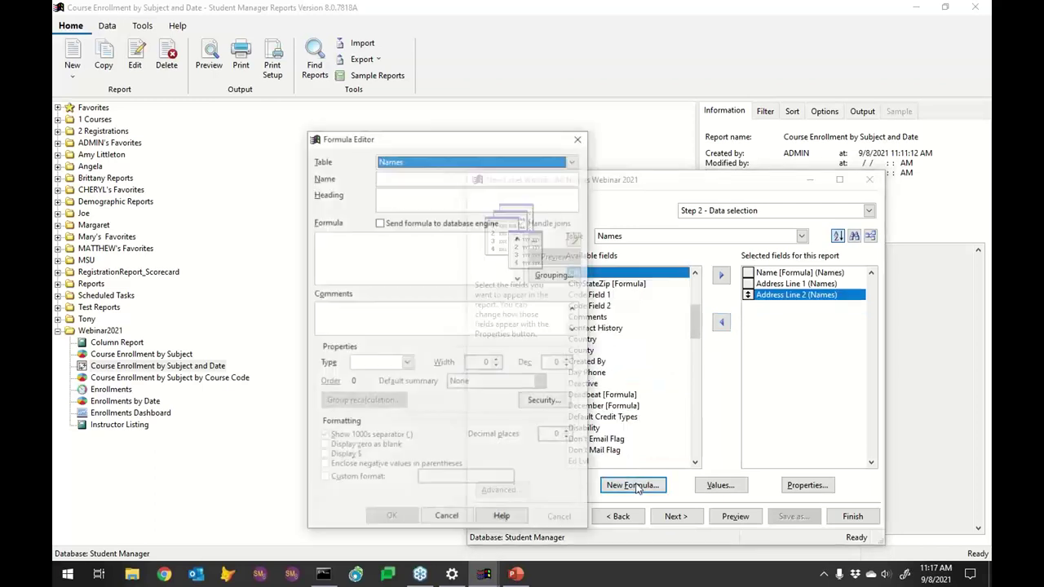
left_click(409, 180)
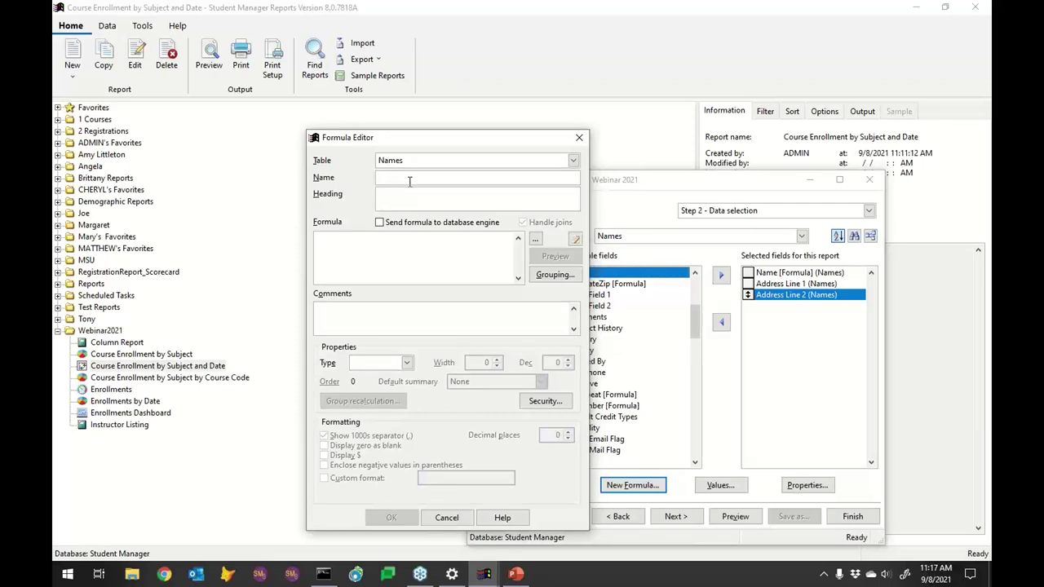
type("C")
type("ity")
key("BackSpace")
key("BackSpace")
key("BackSpace")
type("SZ")
left_click(362, 243)
Step: Build the start of the CSZ expression with ALLTRIM() applied to the City field of the Names table
left_click(534, 238)
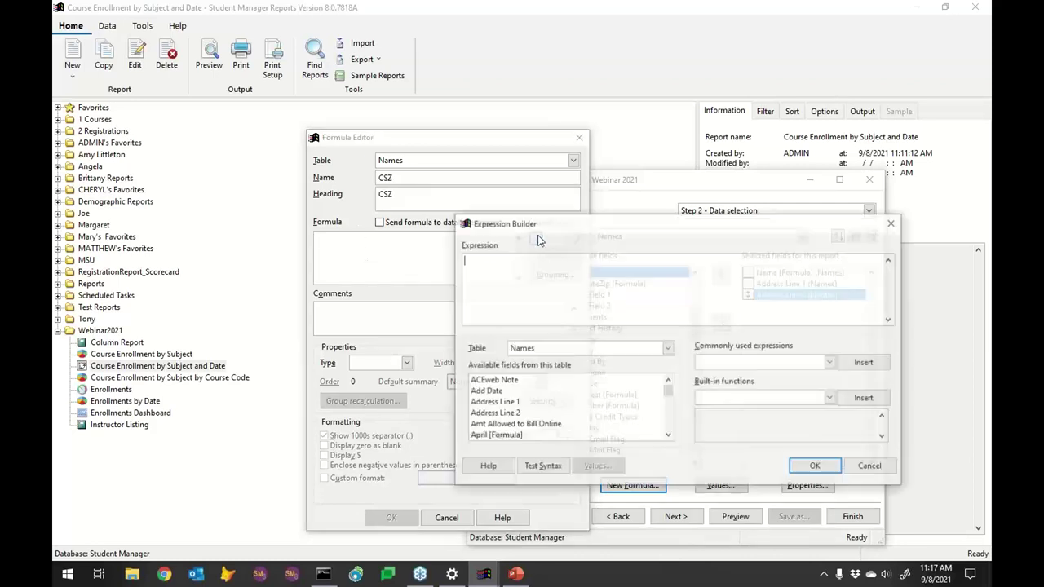
left_click(830, 398)
left_click(714, 445)
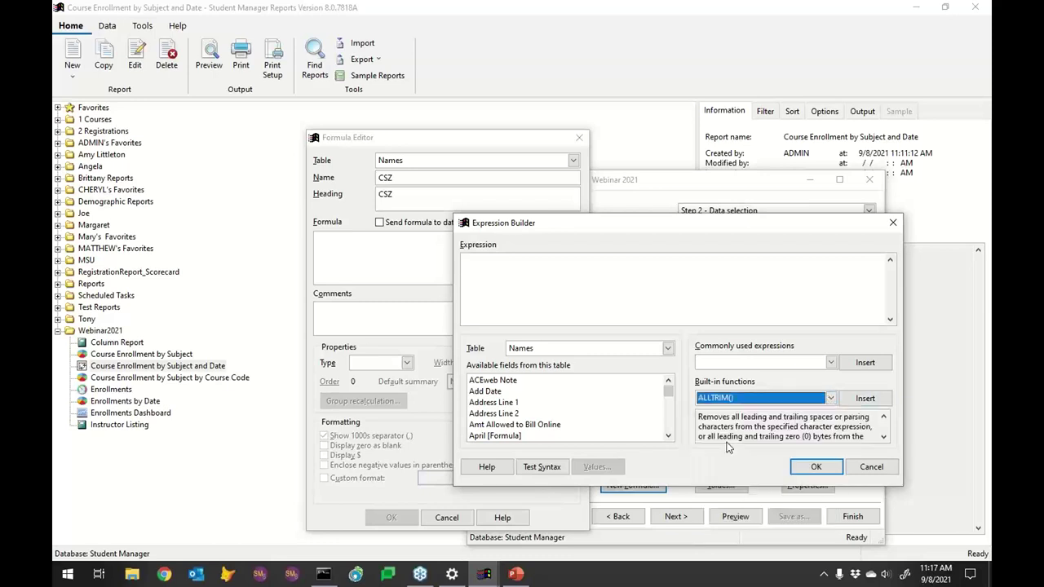
left_click(865, 398)
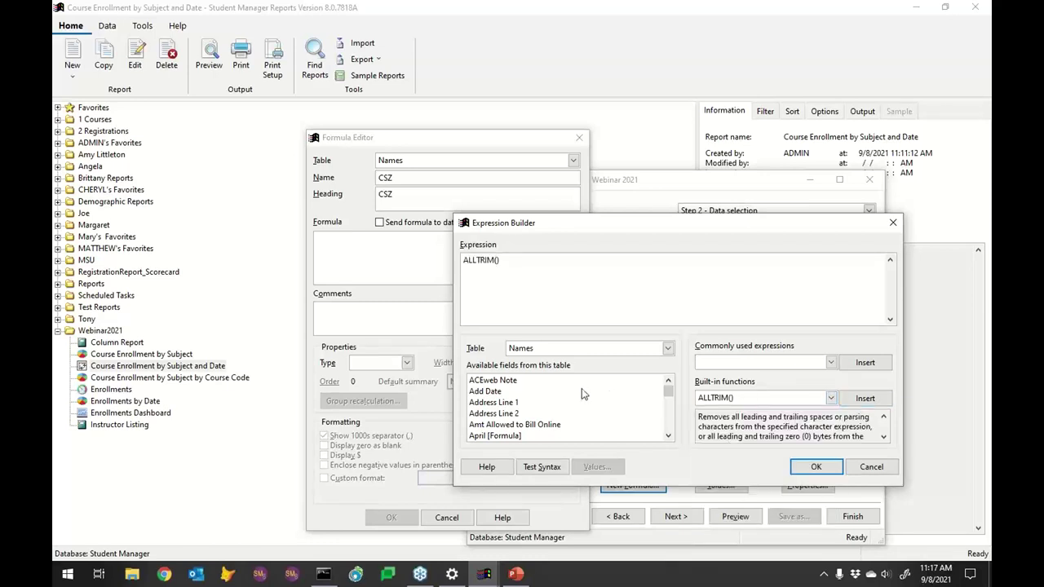
left_click(665, 420)
left_click(665, 420)
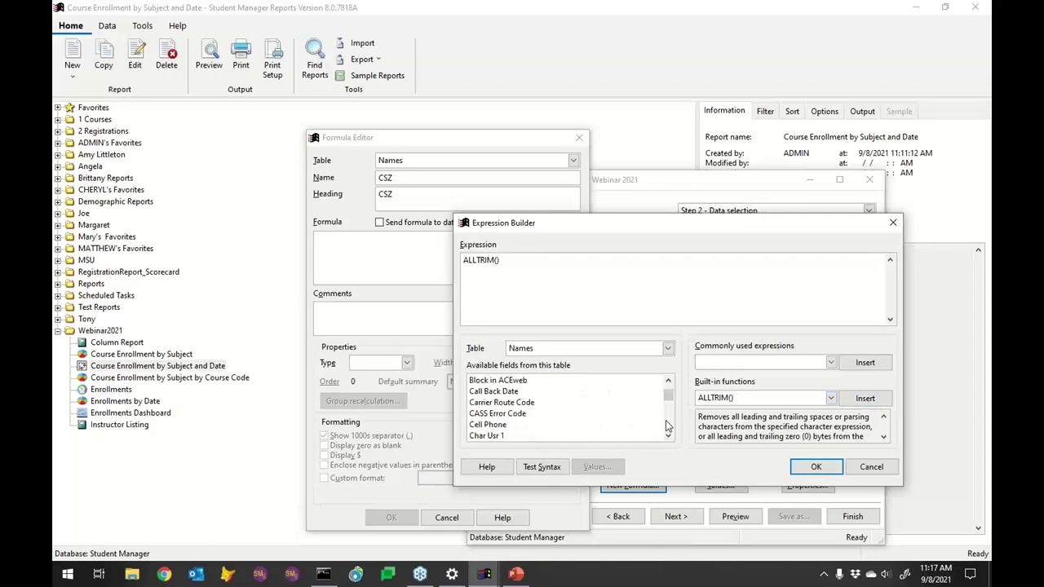
left_click(666, 420)
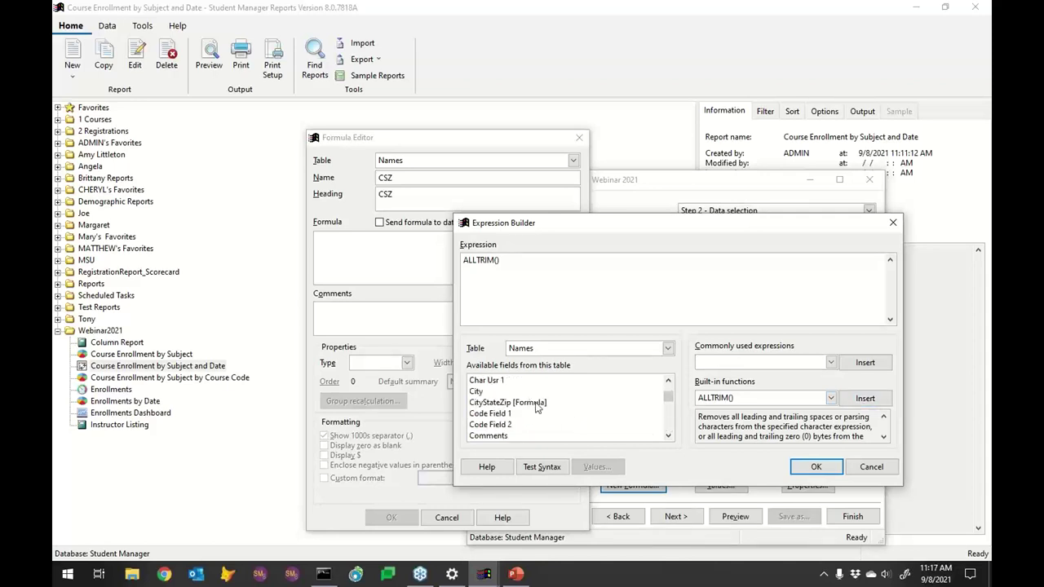
double_click(478, 392)
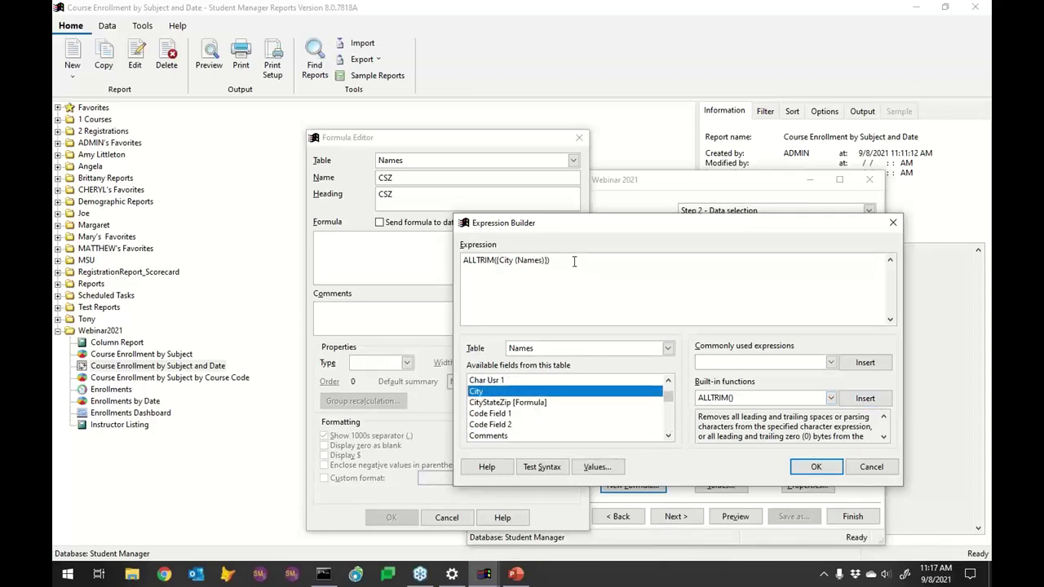
Step: Append a quoted comma and space followed by the State field to the CSZ expression, joined with plus signs
type("+\", \"")
type("+")
scroll(669, 428, "down", 2)
scroll(669, 428, "down", 5)
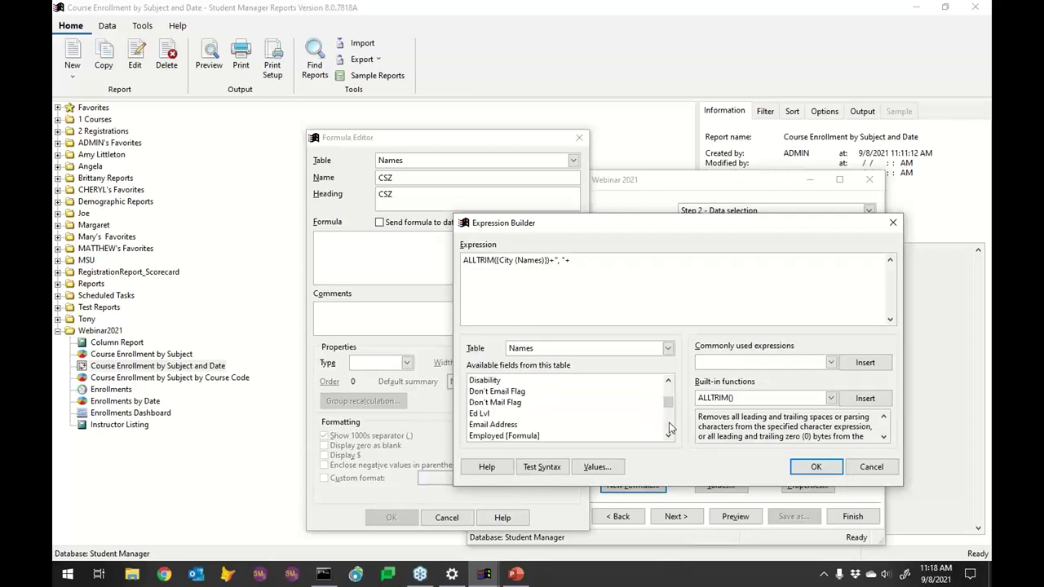
scroll(669, 428, "down", 5)
scroll(669, 428, "down", 5)
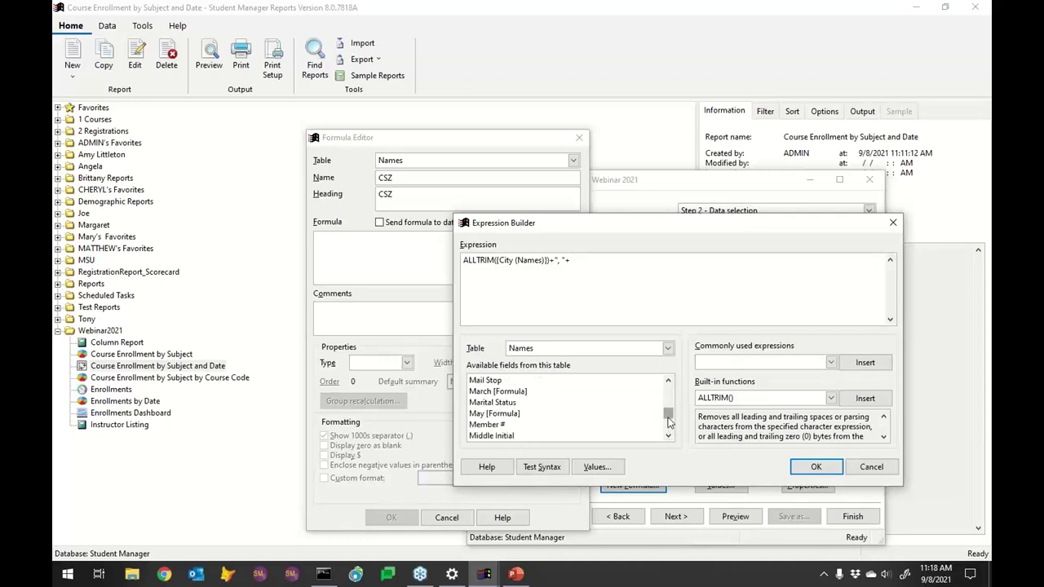
scroll(671, 425, "down", 6)
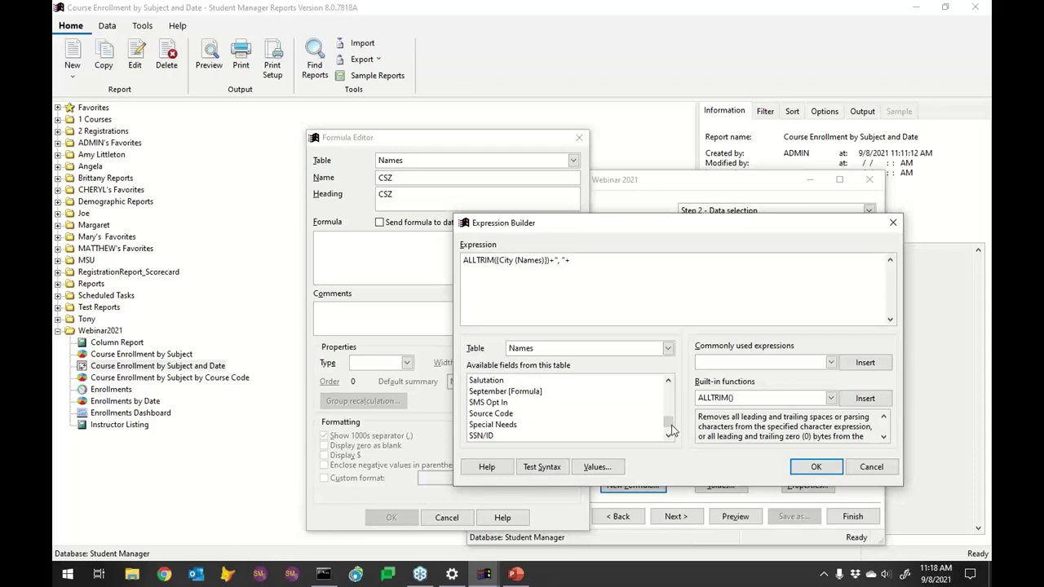
scroll(671, 430, "down", 2)
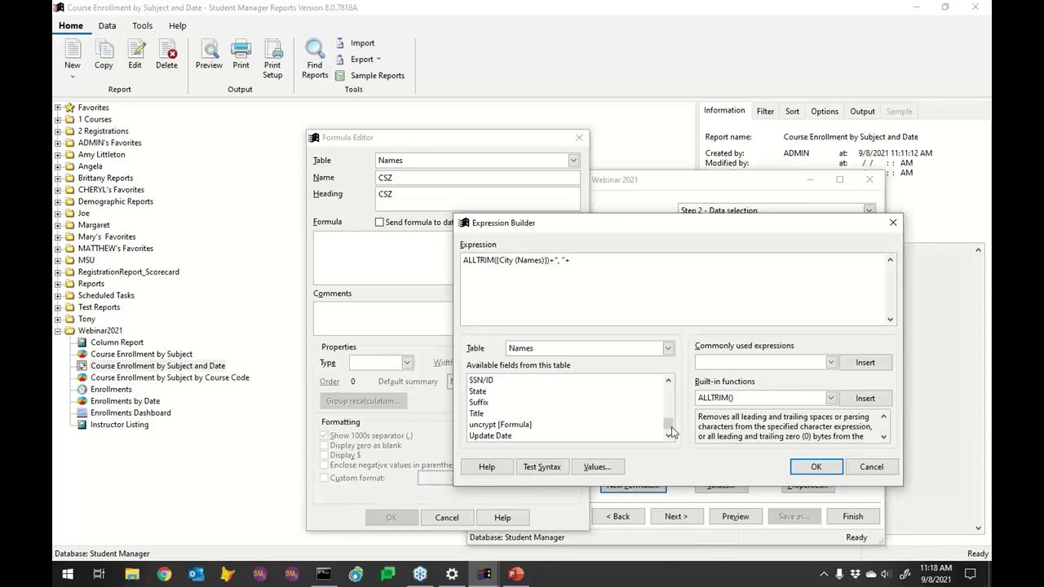
double_click(475, 392)
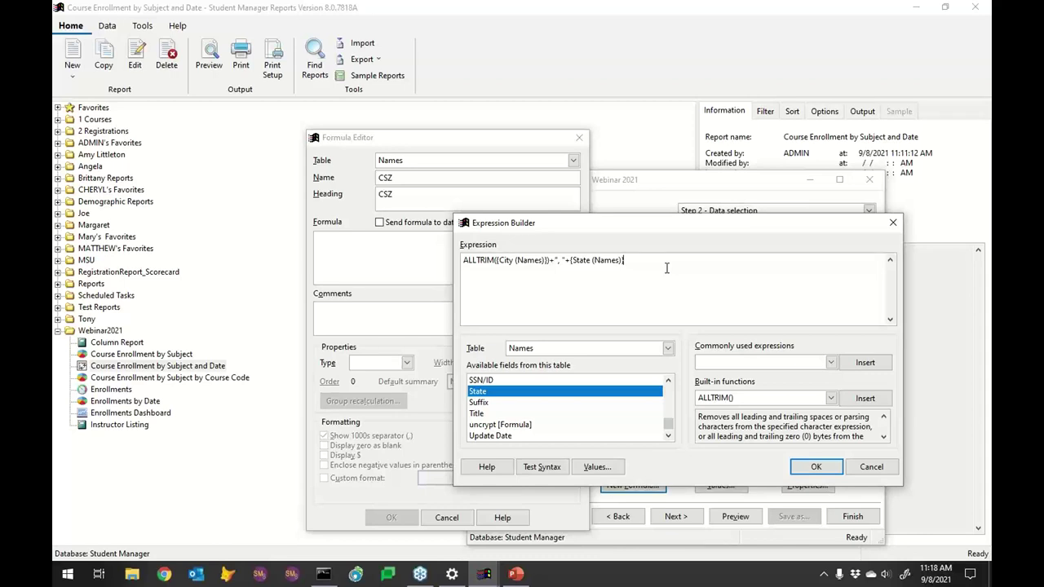
Step: Append a quoted space and the Zip field of the Names table to the CSZ expression, joined with plus signs
type("+")
type("\" \"+")
scroll(670, 428, "down", 2)
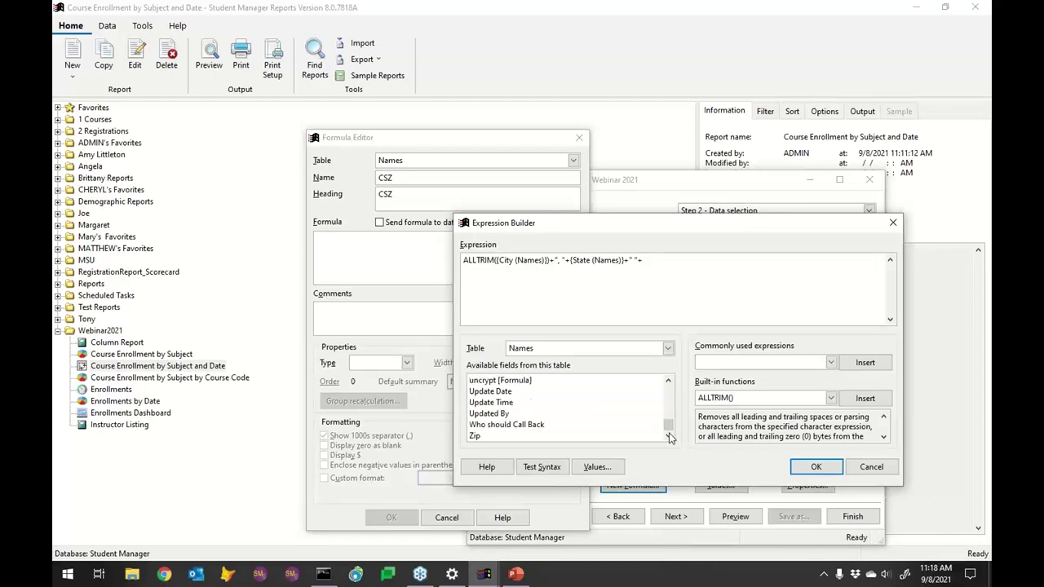
double_click(503, 435)
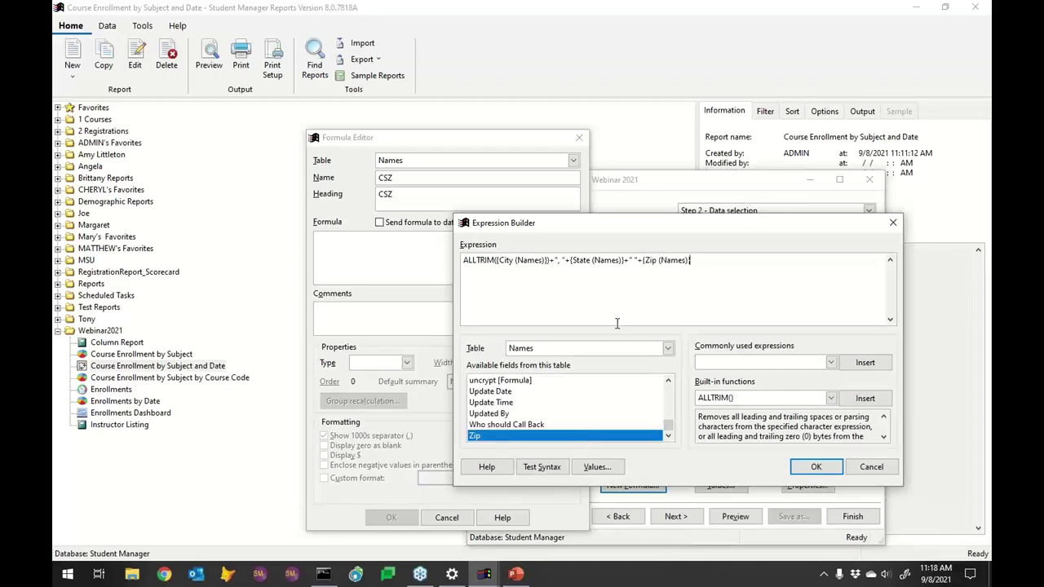
Step: Accept the completed CSZ expression and run the validity test on it
left_click(815, 468)
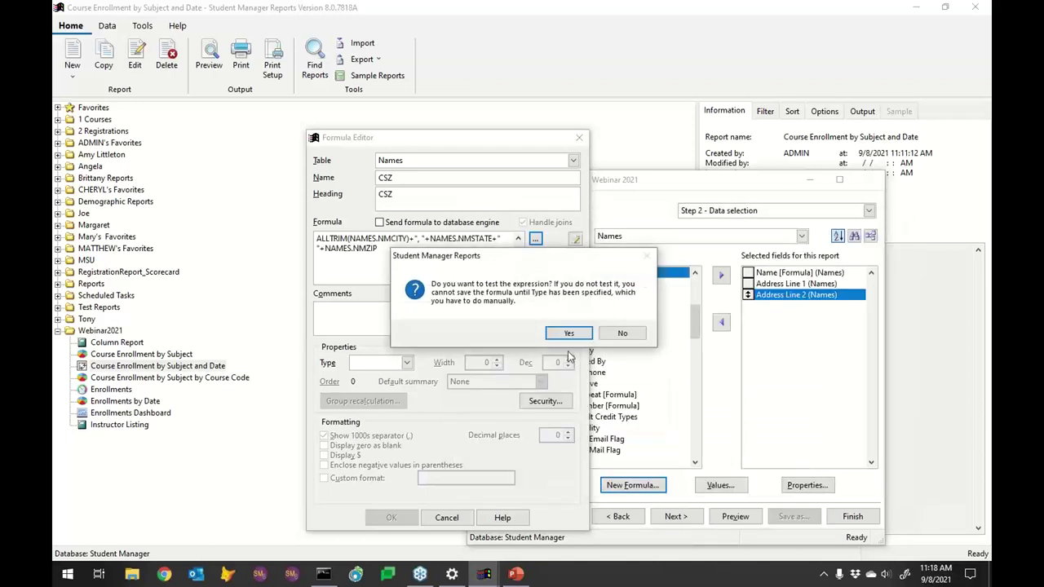
left_click(568, 332)
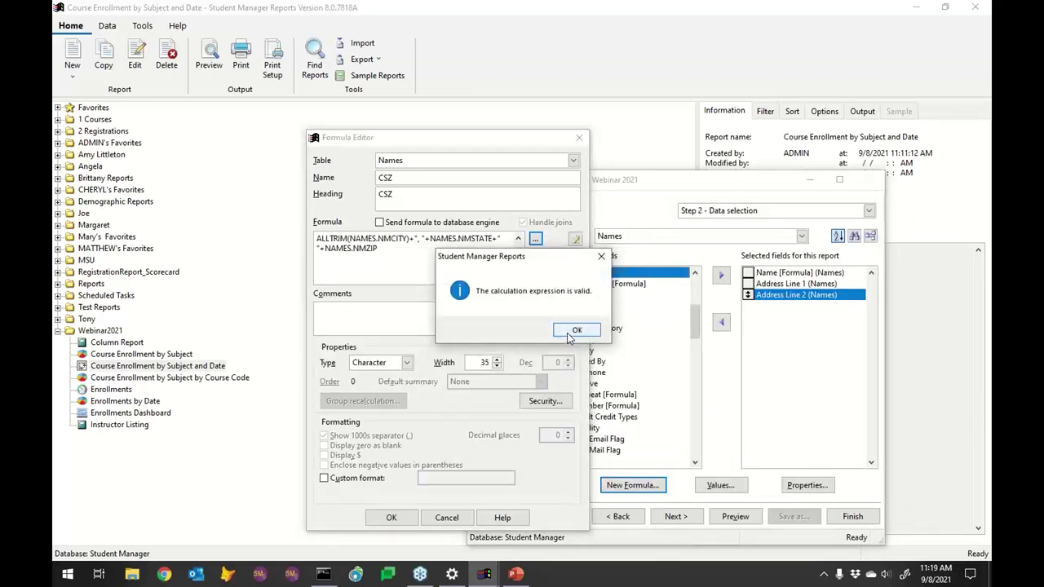
left_click(570, 335)
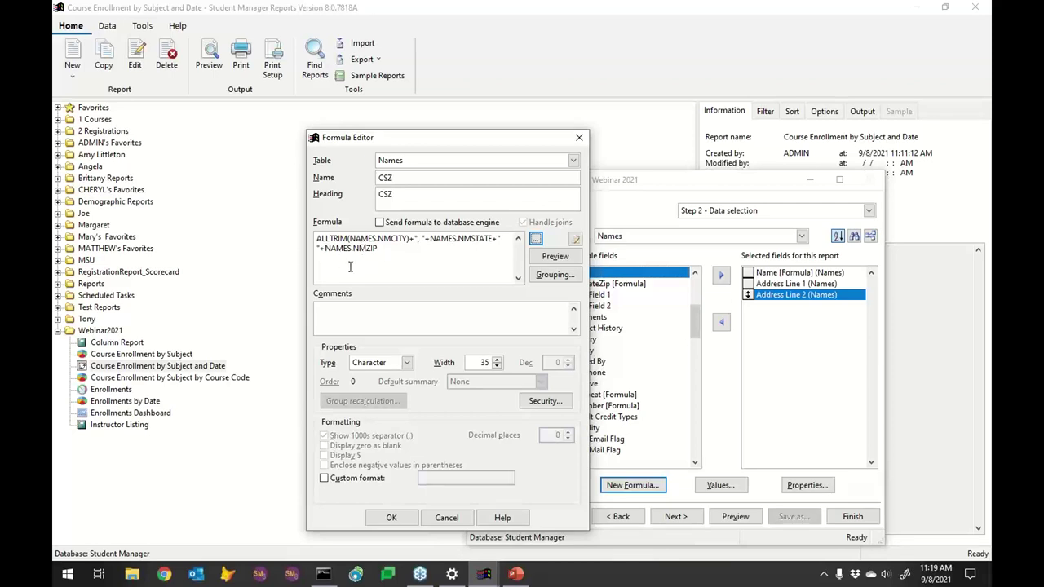
Step: Preview the CSZ formula's calculation results, then save the formula to the label's selected fields
left_click(555, 256)
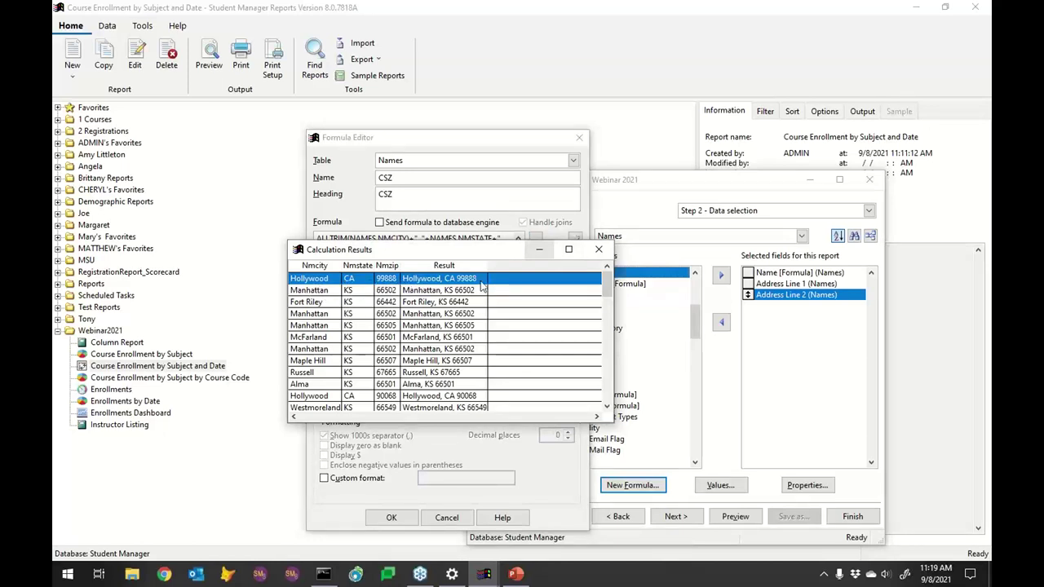
left_click(598, 249)
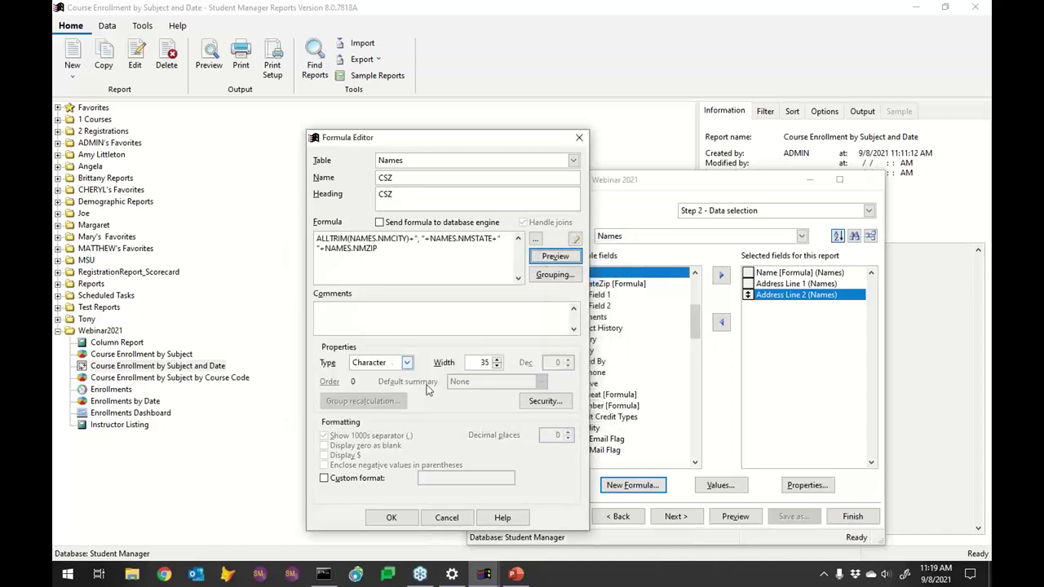
left_click(391, 517)
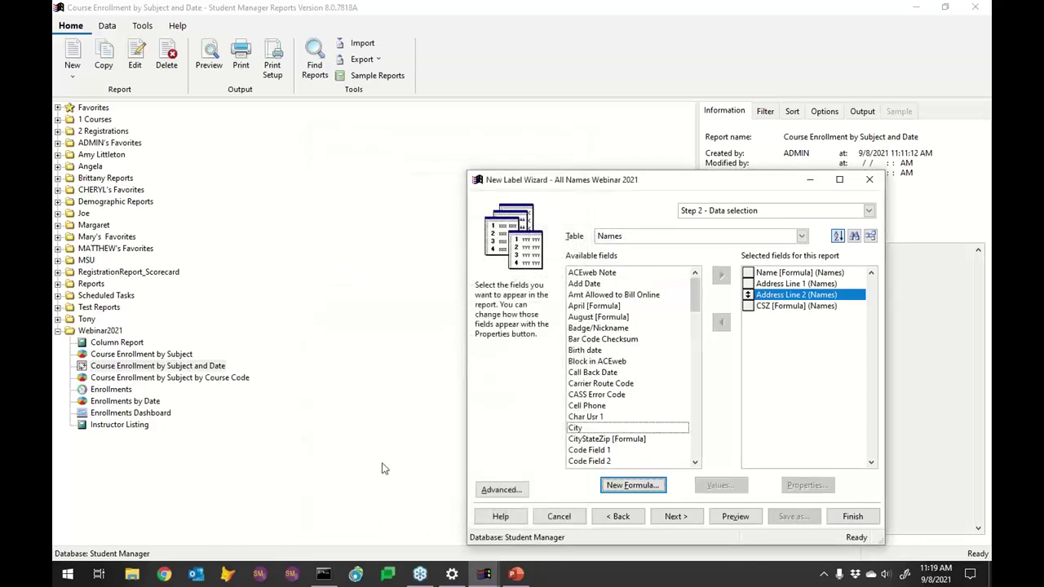
Step: Preview the label report and check the name and address layout on its first three pages
left_click(738, 518)
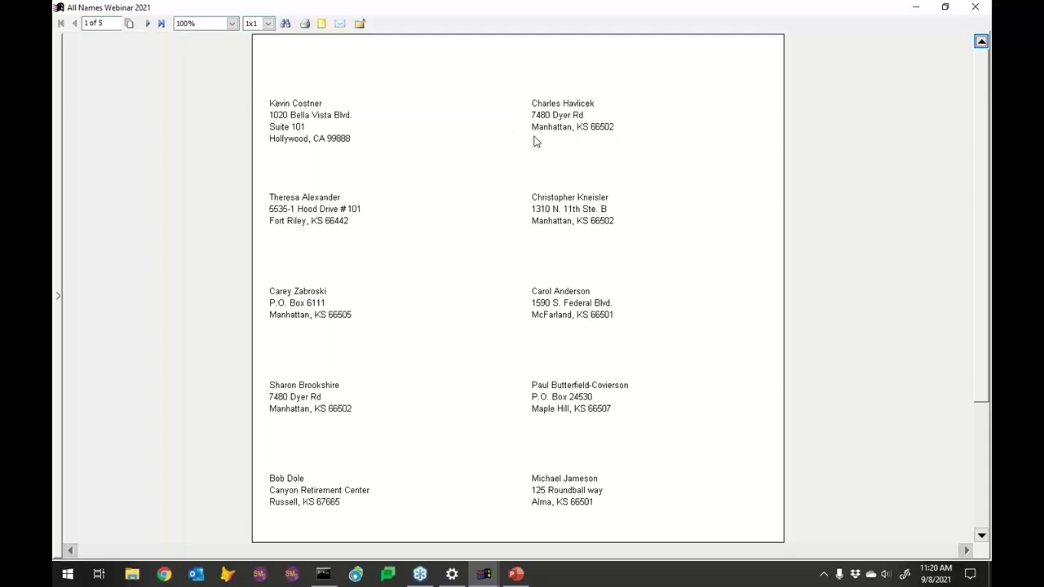
left_click(148, 24)
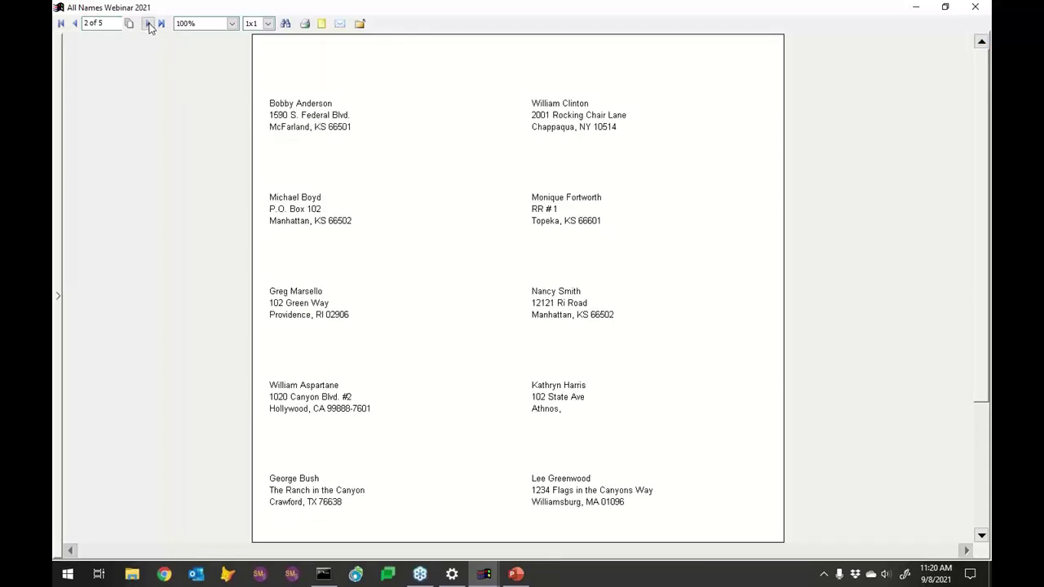
left_click(148, 24)
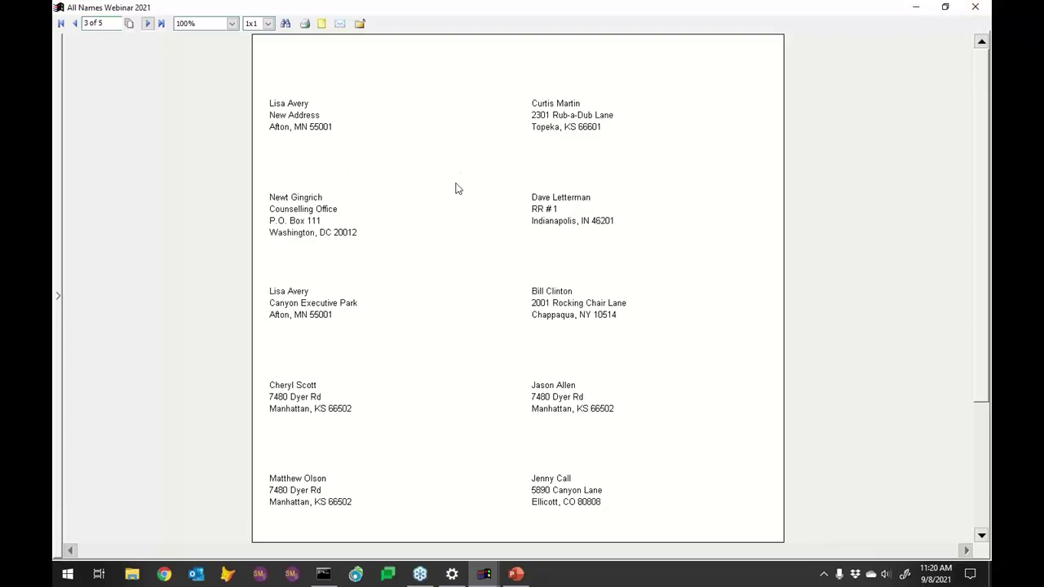
left_click(981, 8)
Step: Advance the label wizard past the filter and sort options to Step 5 - Formatting options, leaving filters and sorting empty
left_click(684, 519)
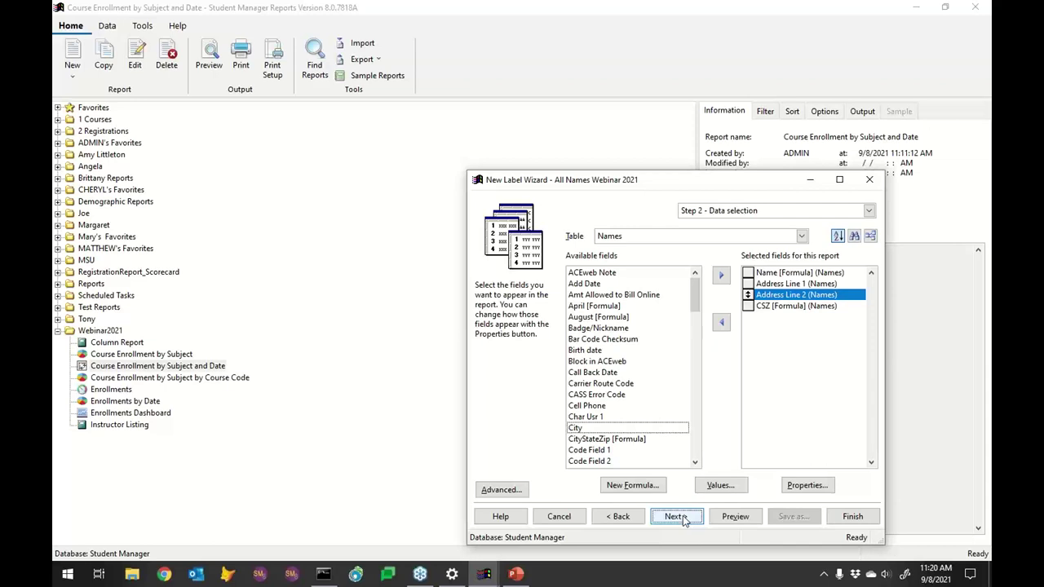
left_click(682, 517)
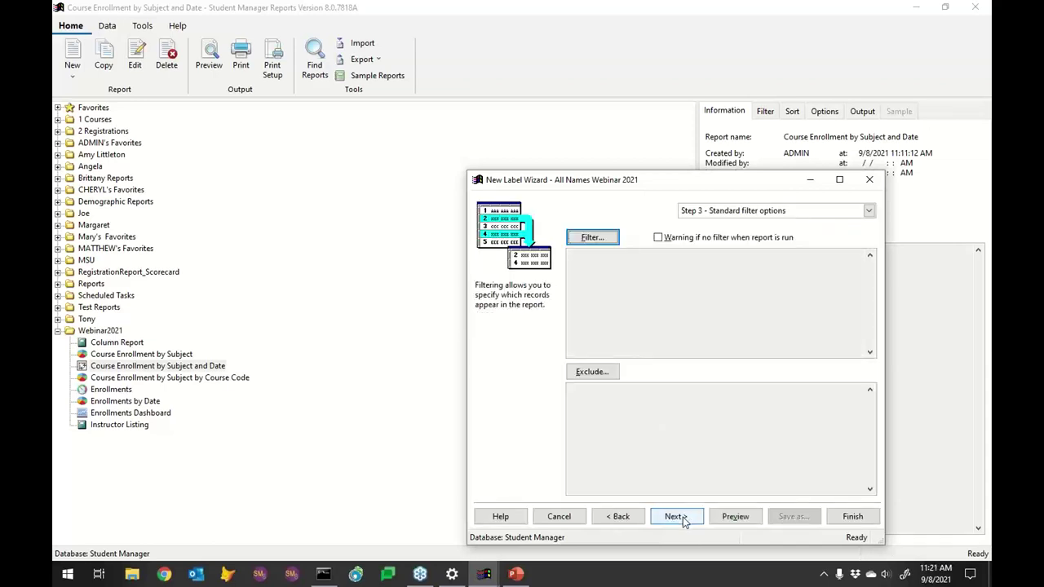
left_click(683, 517)
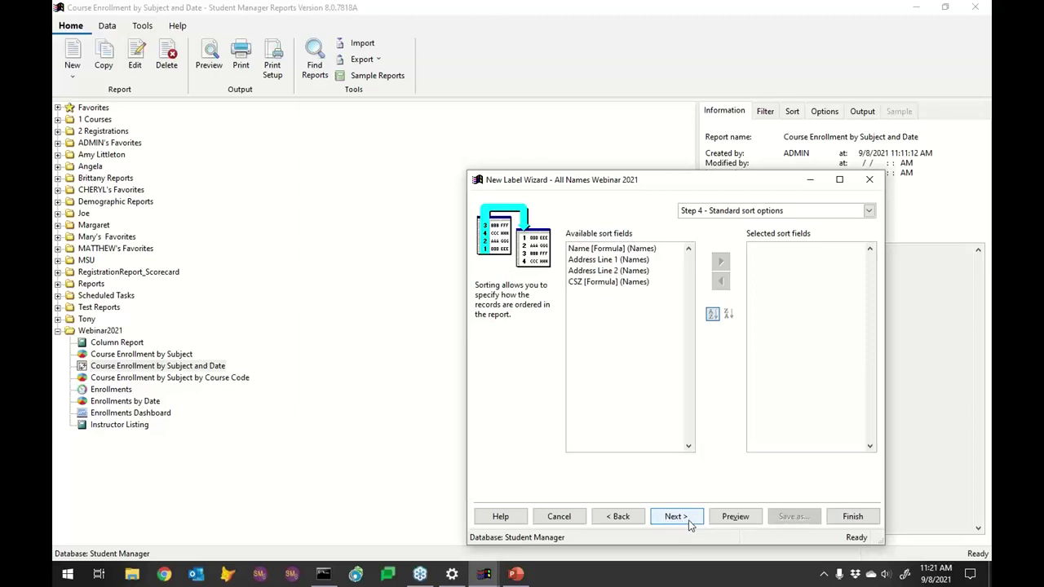
left_click(685, 518)
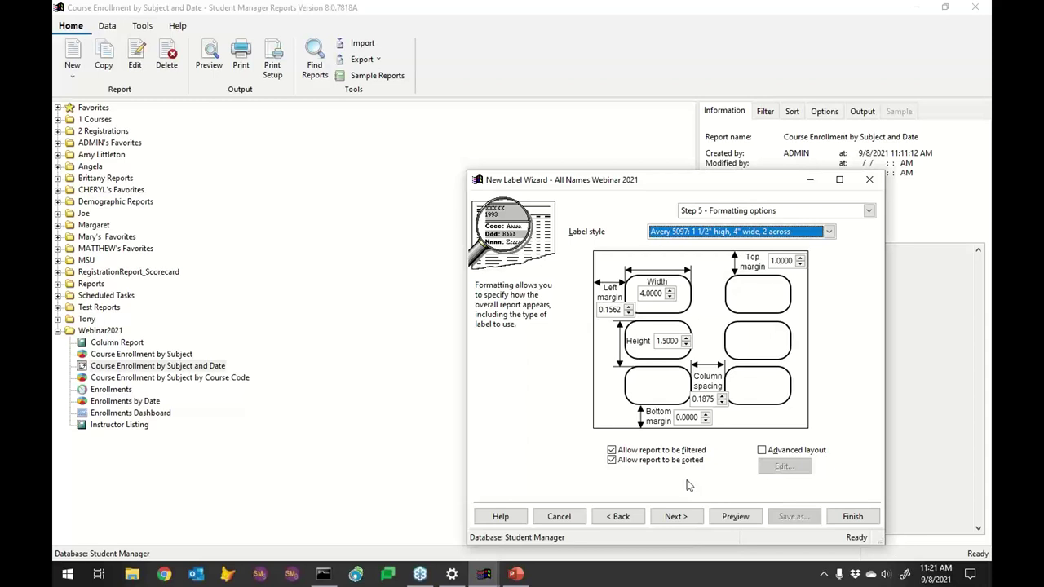
left_click(613, 516)
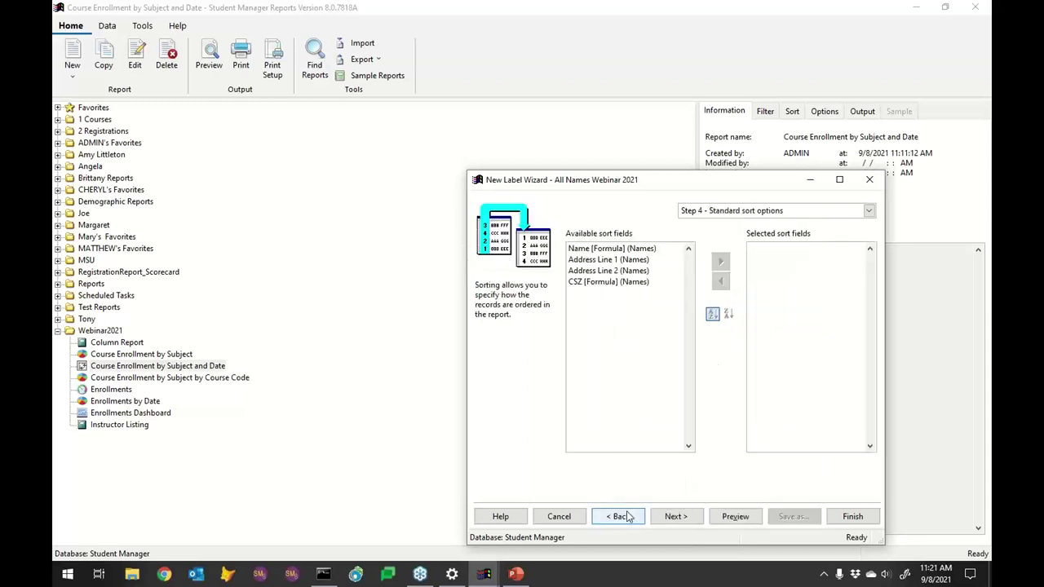
left_click(676, 516)
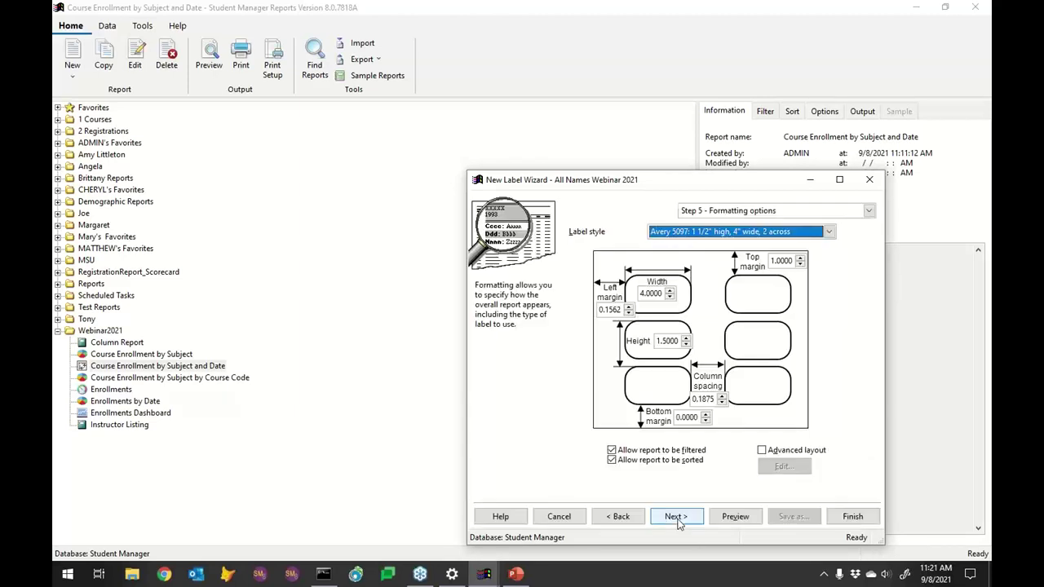
Step: Browse the available label styles and set the label style to Avery 5660: 1" high, 2 5/6" wide, 3 across
left_click(785, 233)
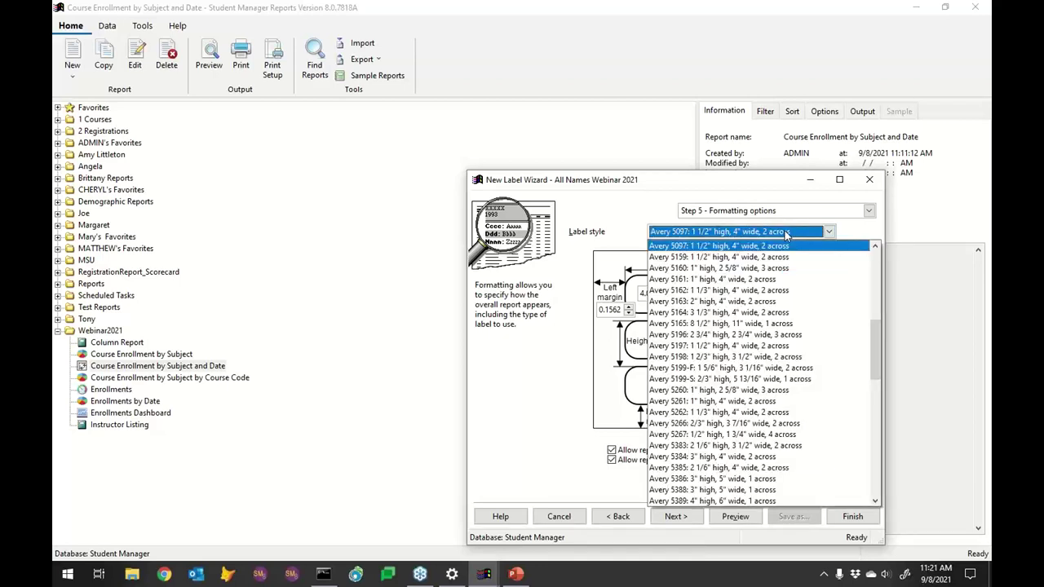
left_click_drag(873, 329, 881, 458)
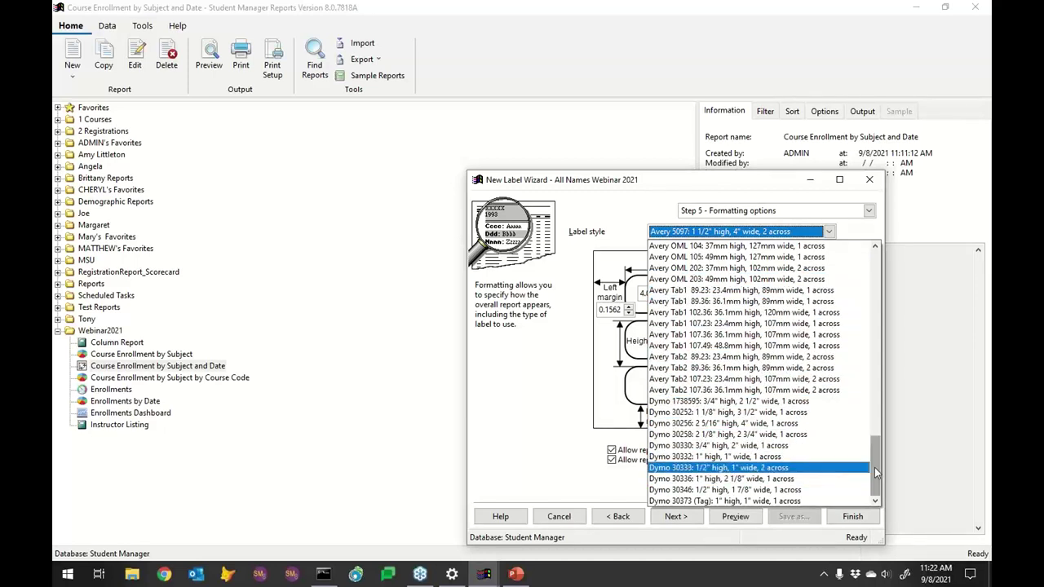
left_click_drag(874, 466, 869, 382)
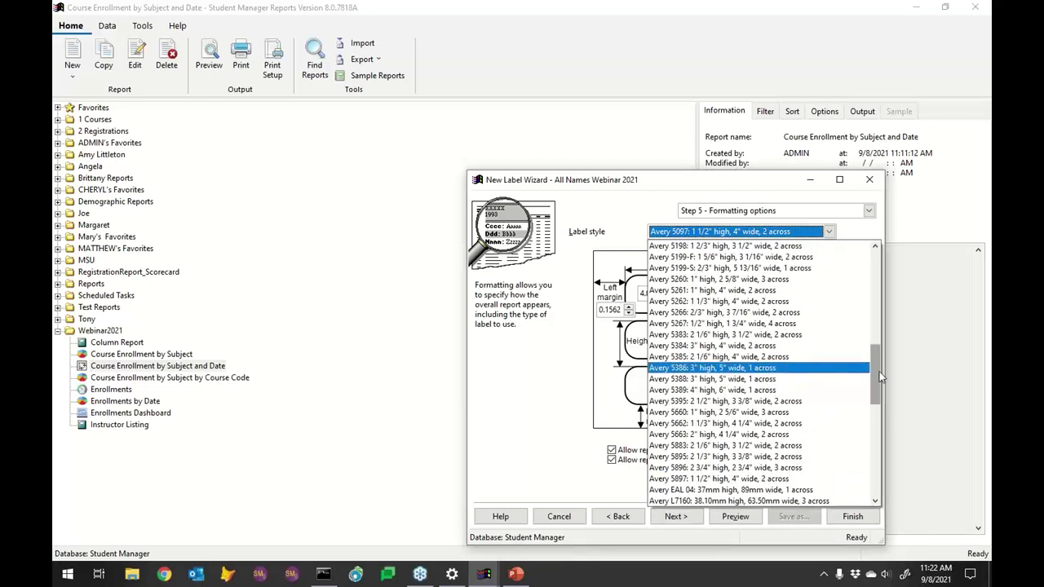
left_click_drag(878, 365, 883, 285)
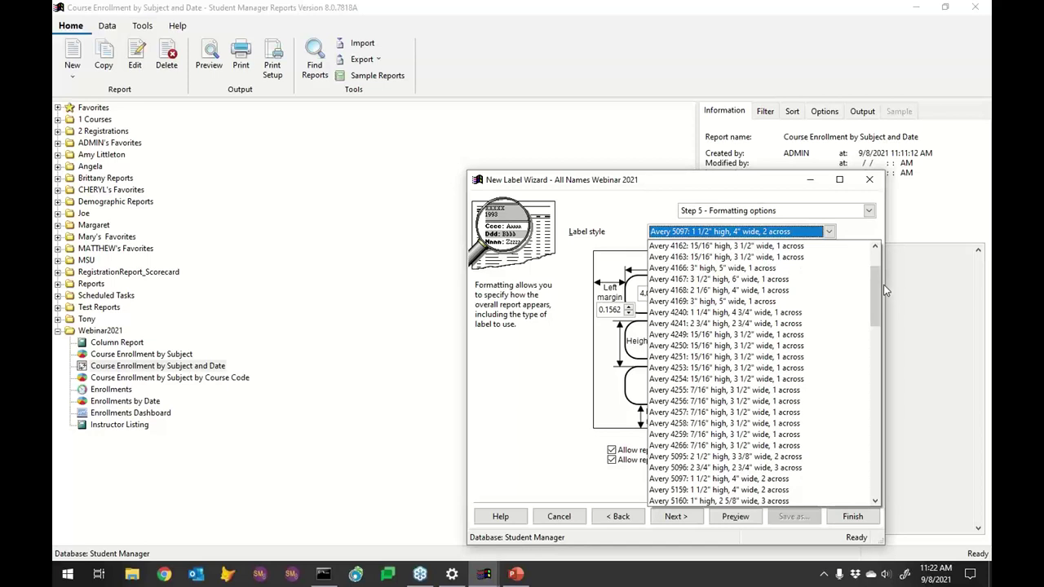
left_click_drag(883, 285, 883, 315)
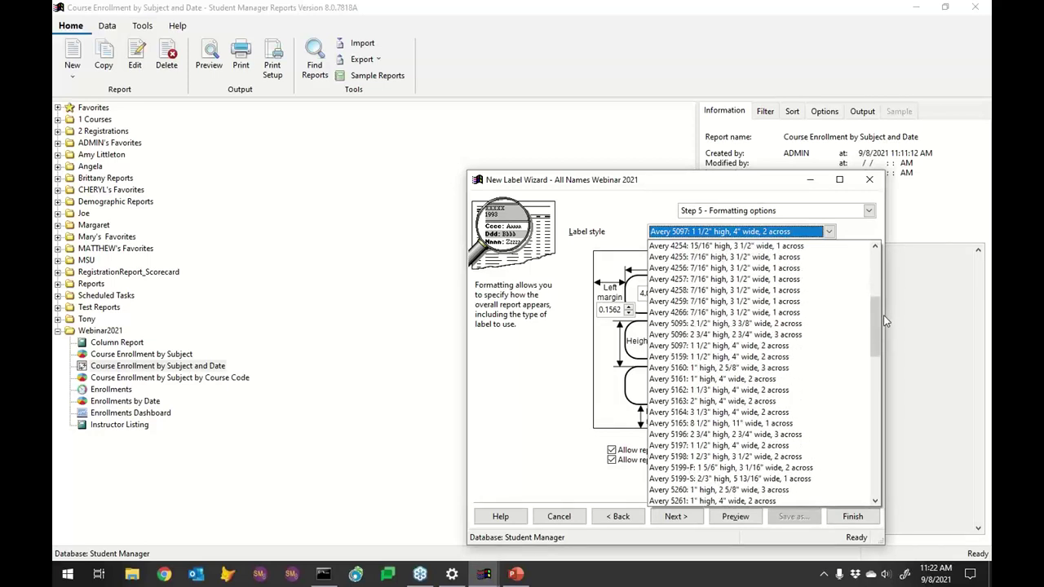
left_click(767, 468)
left_click(828, 231)
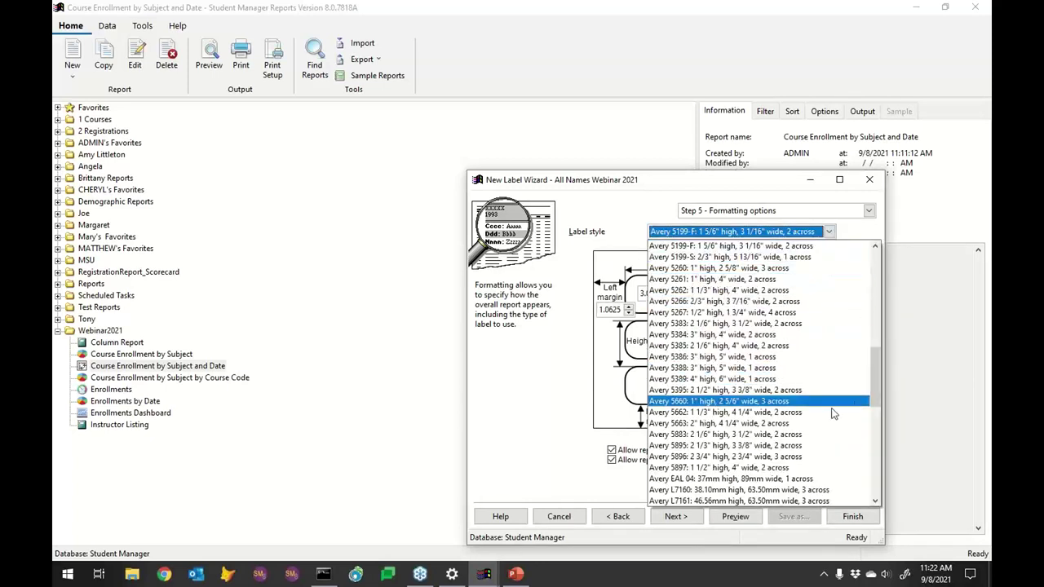
left_click(790, 402)
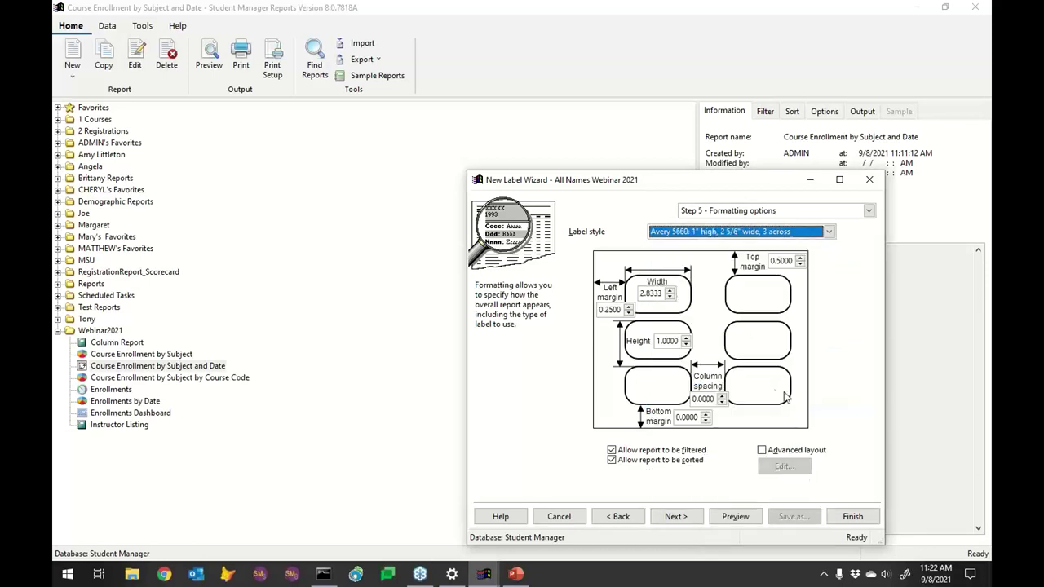
Step: Preview the labels in the Avery 5660 style and examine how the addresses fit on both pages
left_click(735, 516)
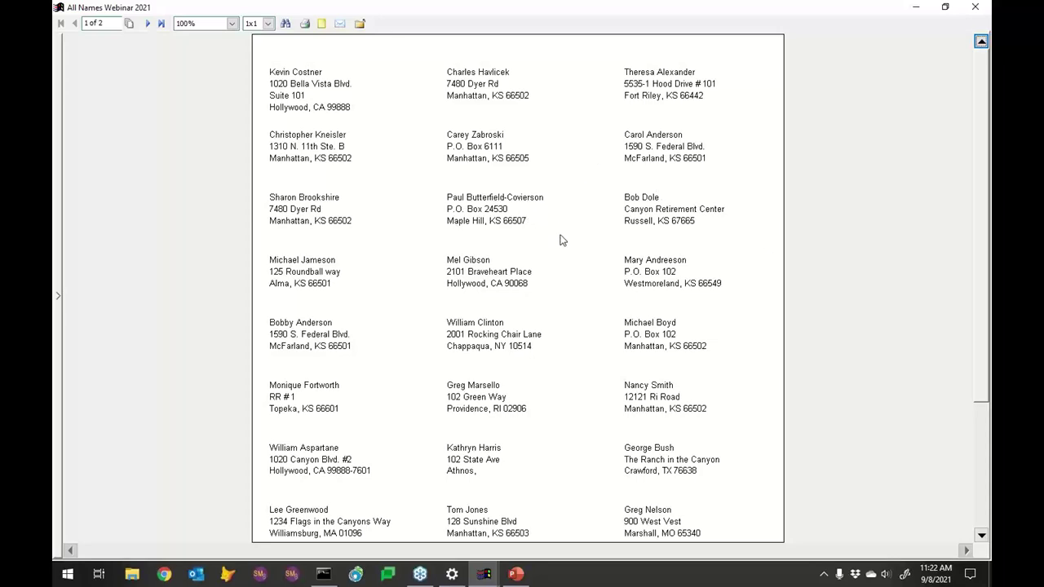
scroll(571, 244, "down", 5)
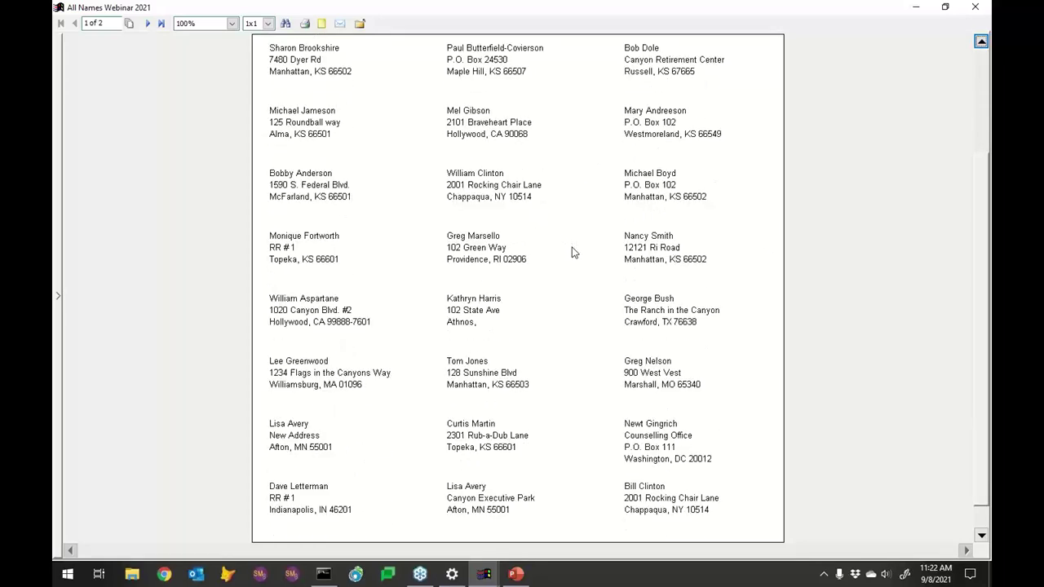
scroll(573, 254, "up", 5)
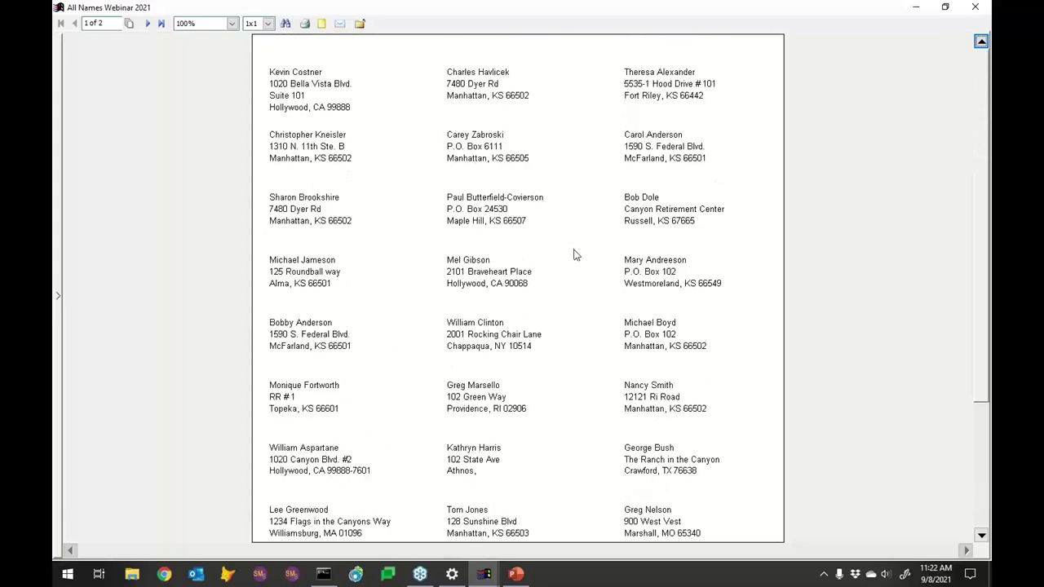
scroll(574, 253, "down", 5)
scroll(573, 255, "up", 5)
left_click(148, 23)
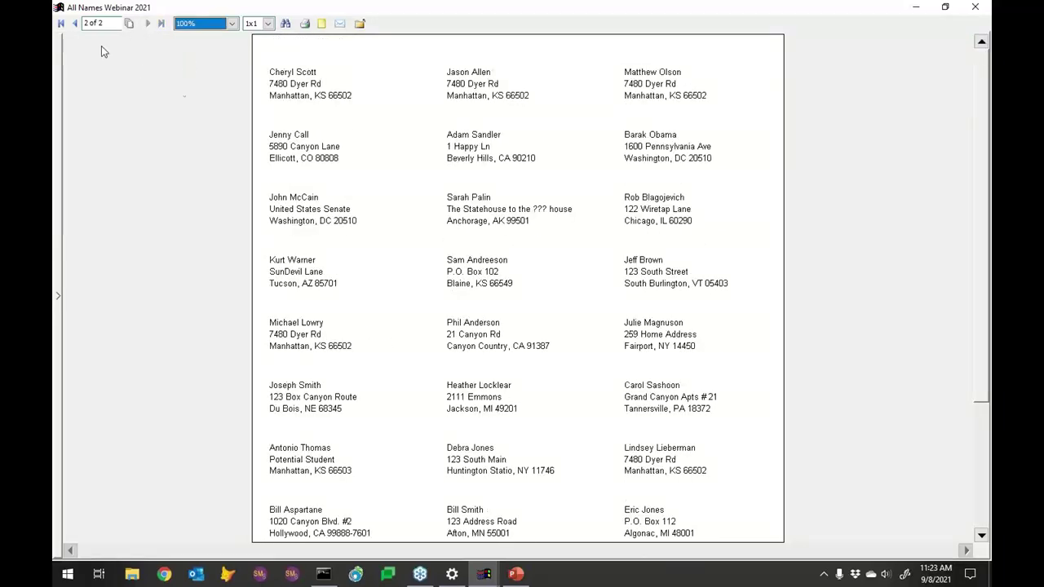
scroll(435, 240, "down", 5)
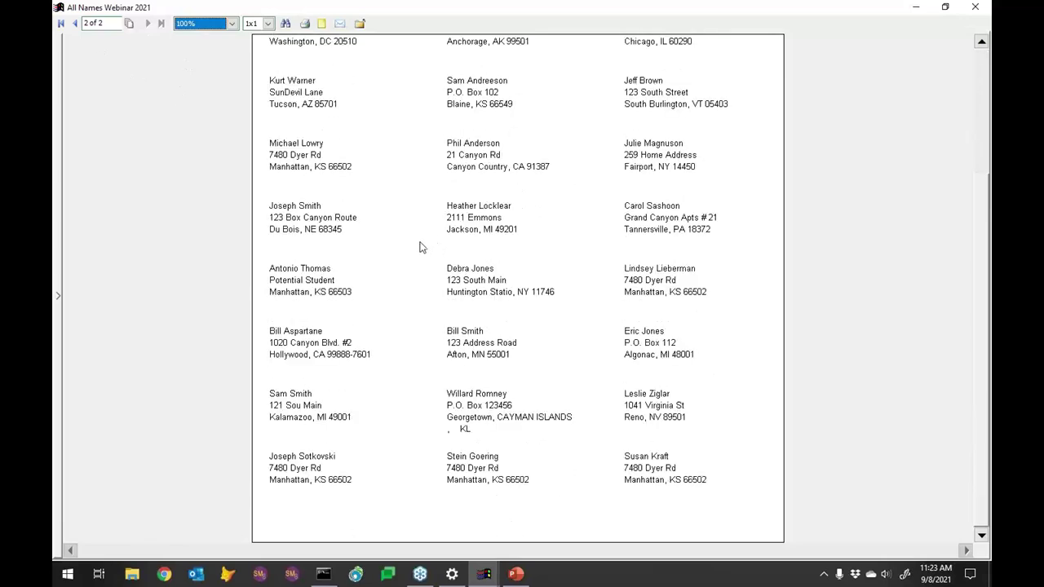
scroll(238, 151, "up", 5)
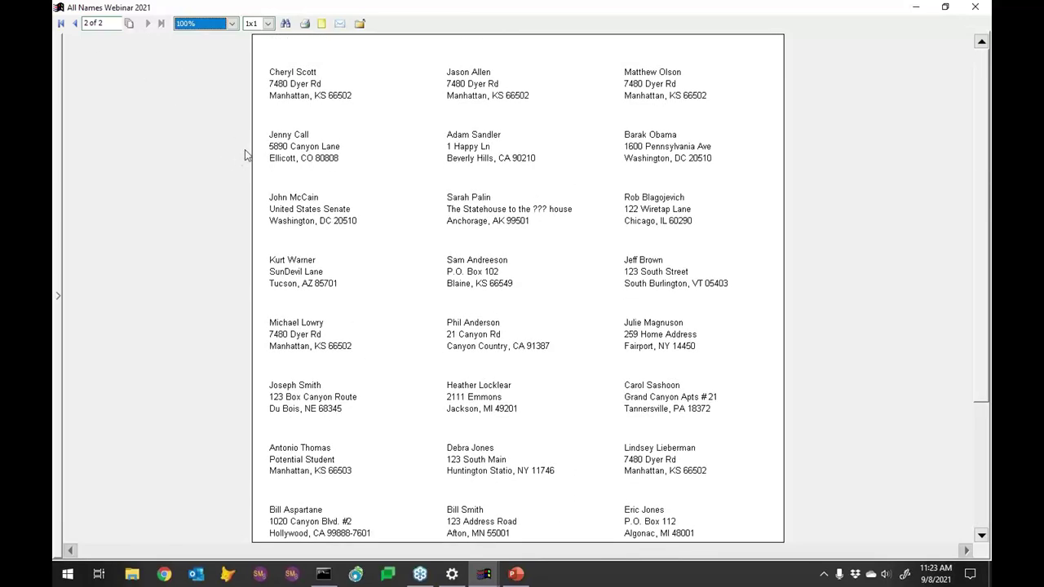
left_click(75, 24)
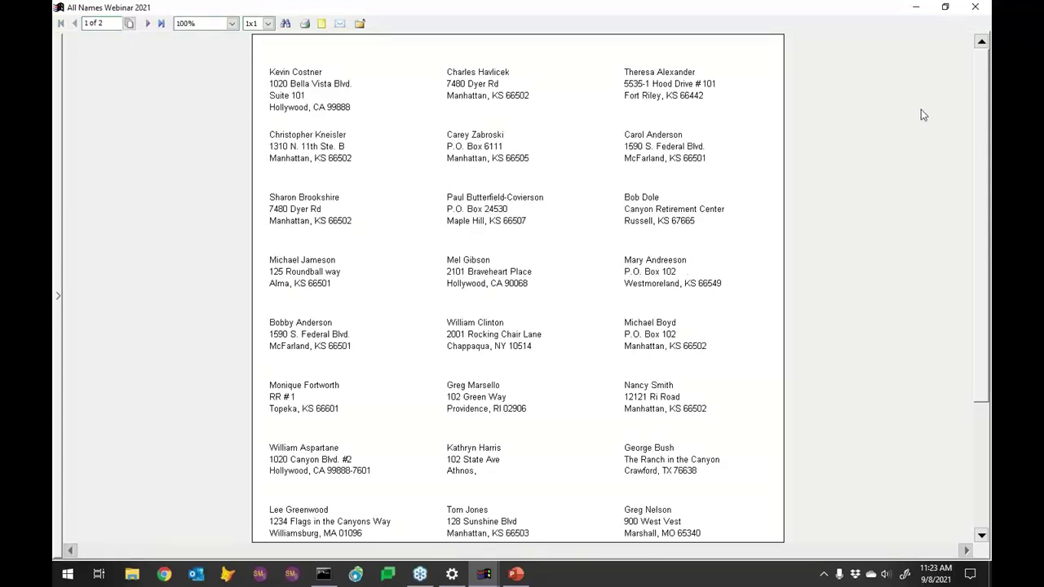
left_click(975, 8)
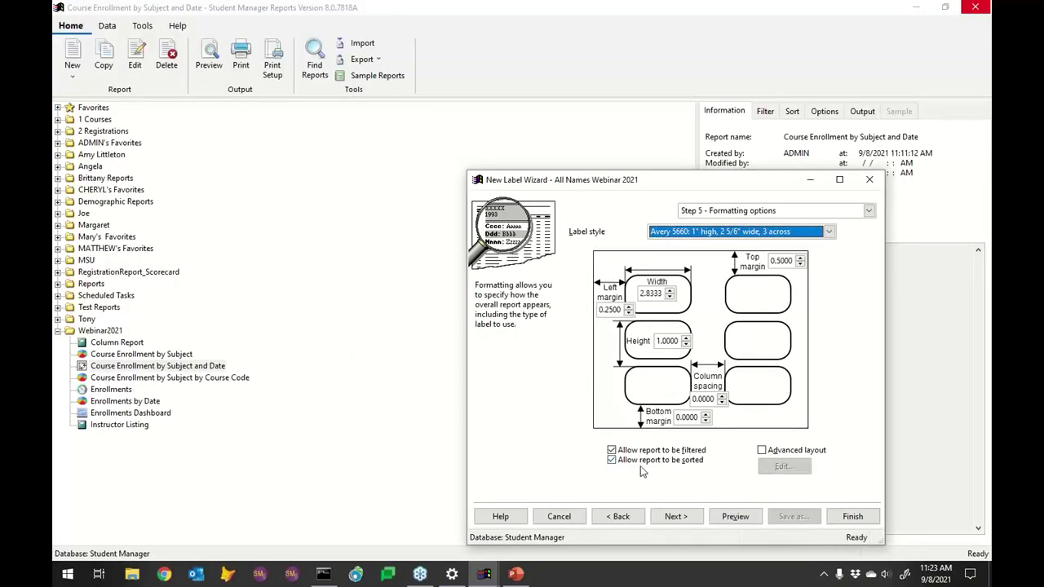
Step: Return the label wizard to Step 2 - Data selection
left_click(619, 517)
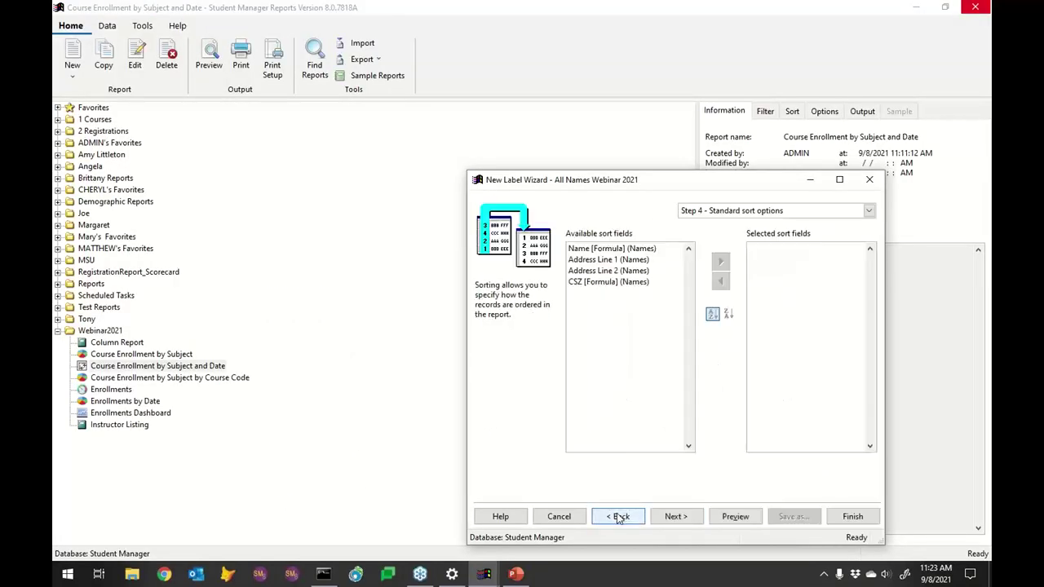
left_click(619, 517)
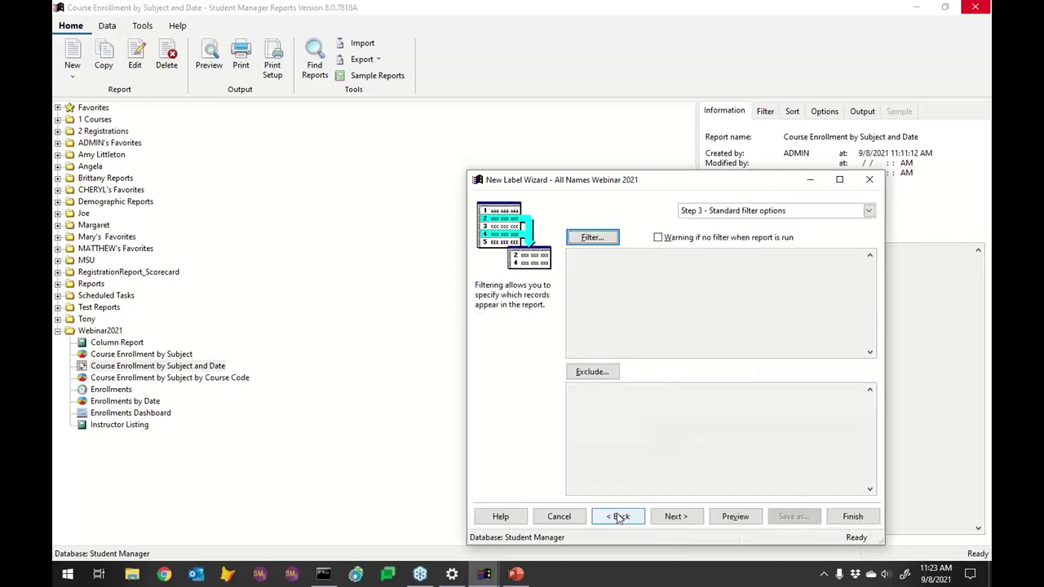
left_click(618, 517)
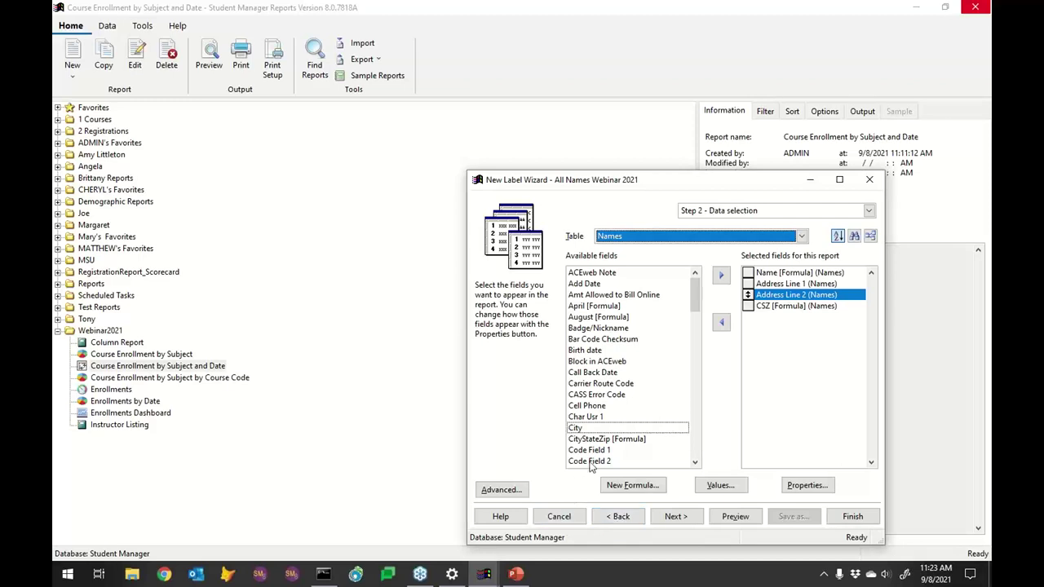
Step: Add the Zip field from the Names table to the selected fields of the label report
left_click(695, 438)
left_click(695, 438)
left_click(694, 442)
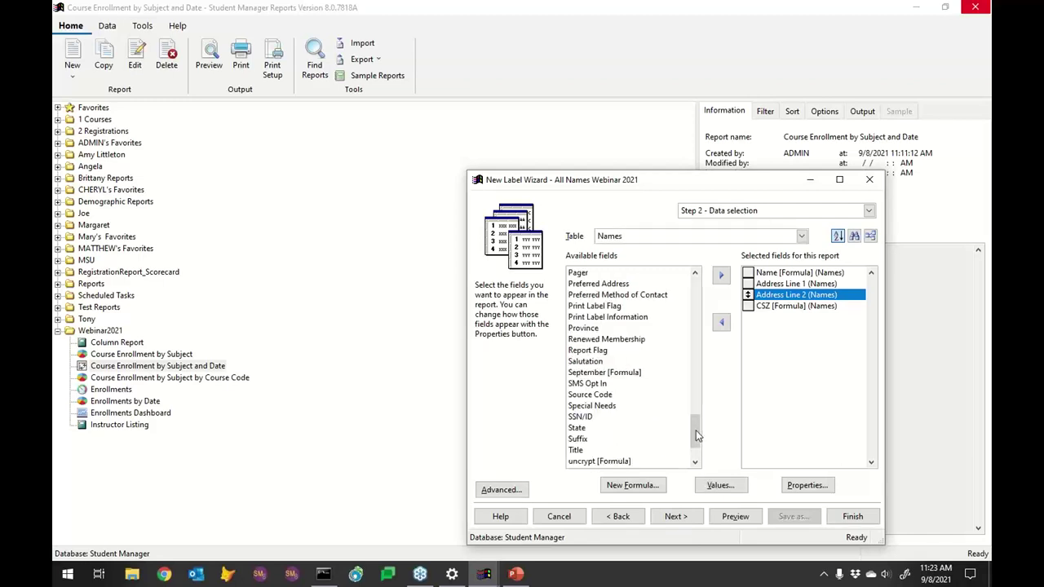
left_click(697, 457)
left_click(573, 460)
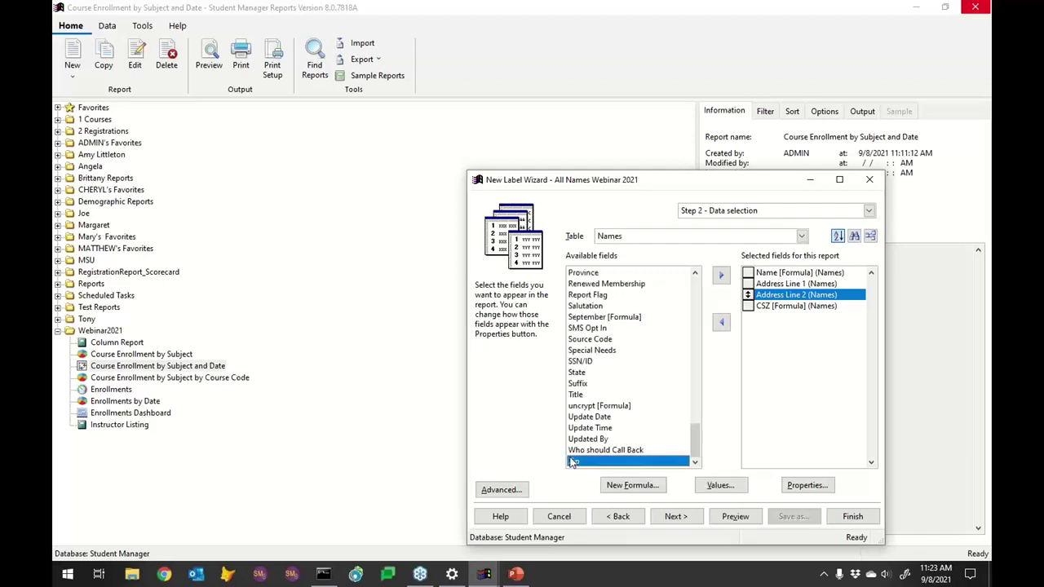
double_click(574, 462)
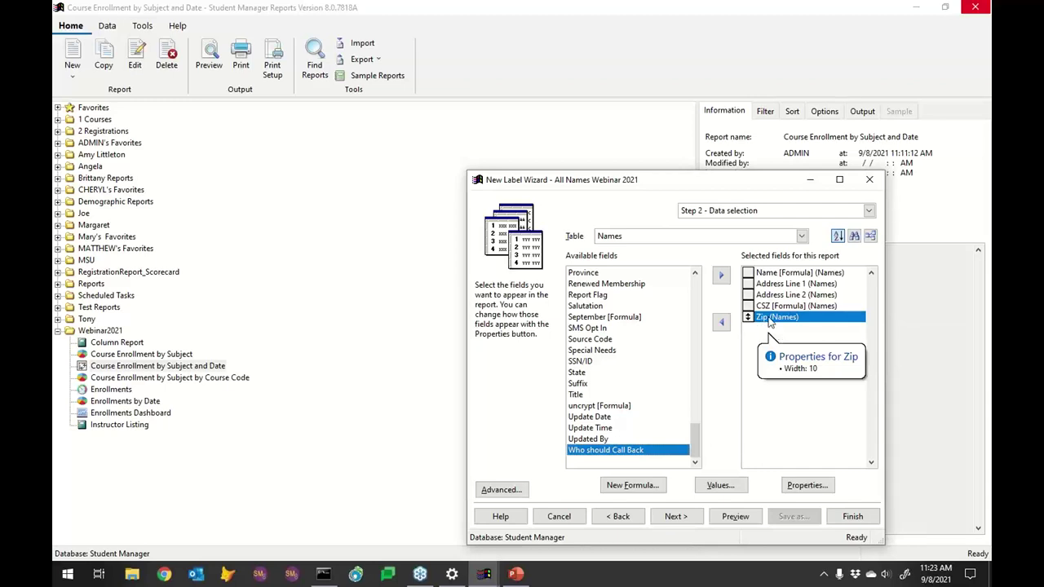
Step: Turn off the display of the Zip field in the report through its properties
left_click(768, 323)
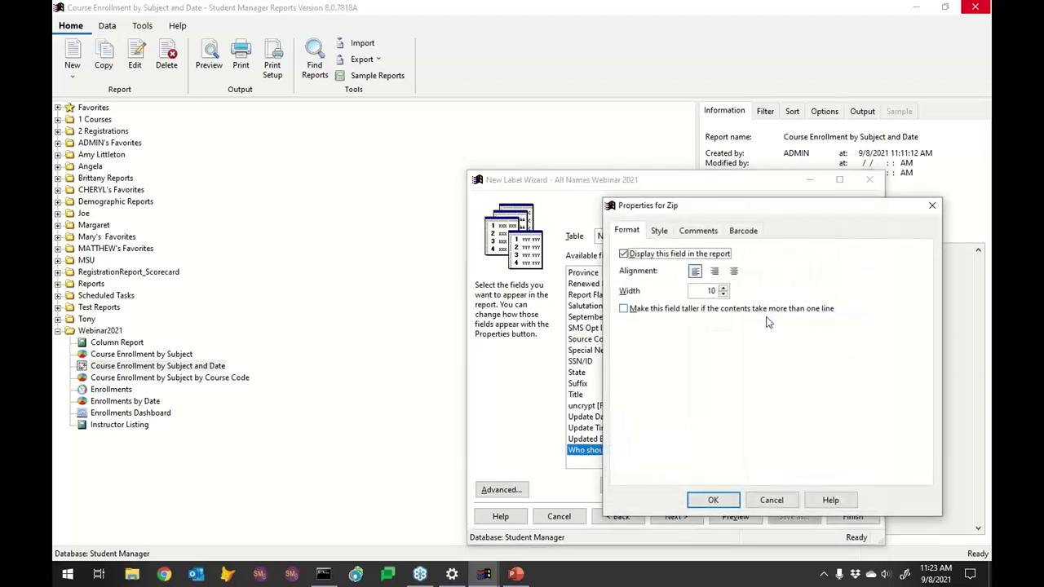
left_click(642, 255)
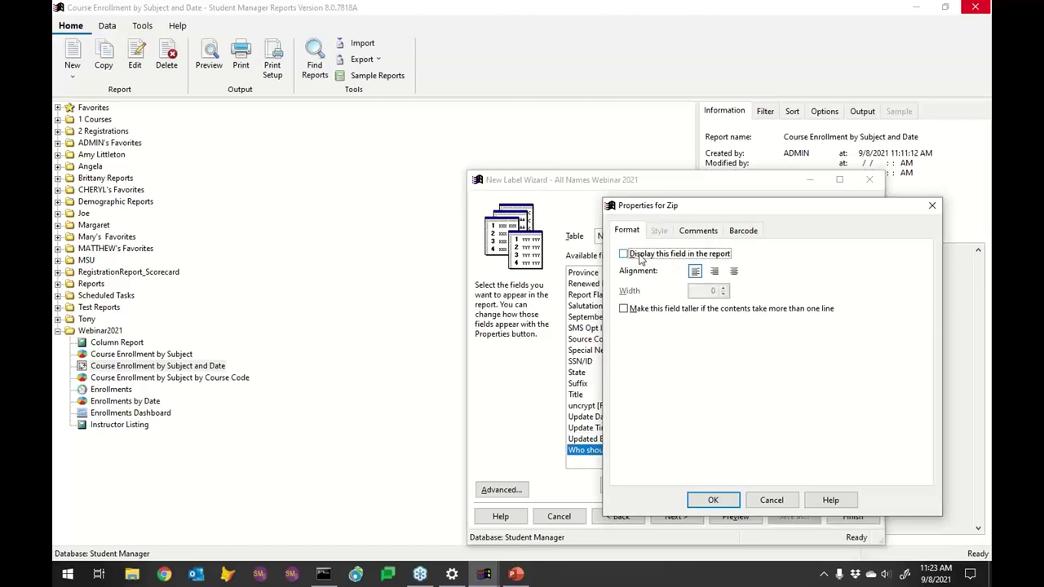
left_click(711, 503)
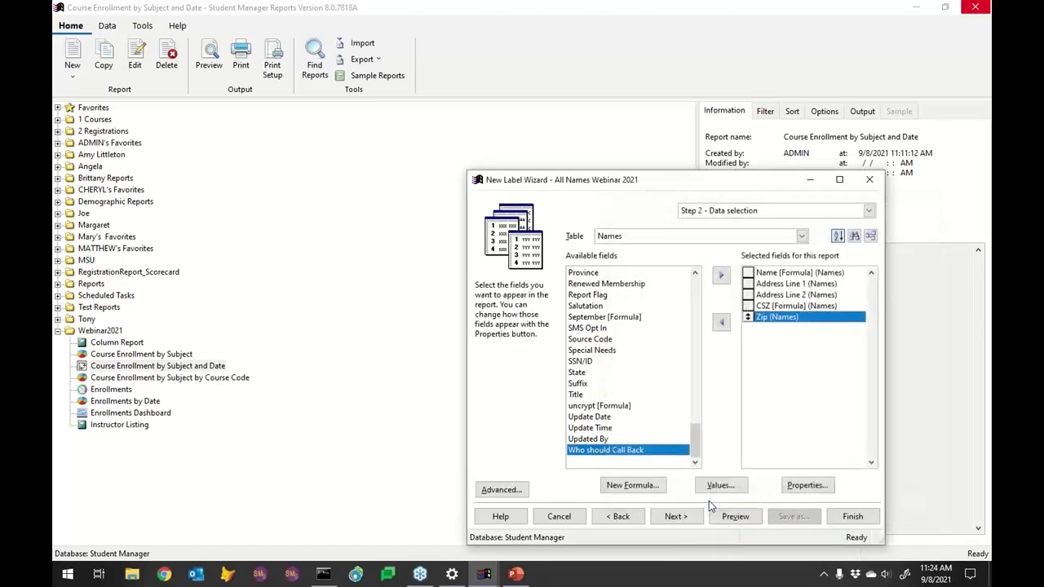
Step: Set Zip as the standard sort field for the labels and preview the sorted result
left_click(694, 519)
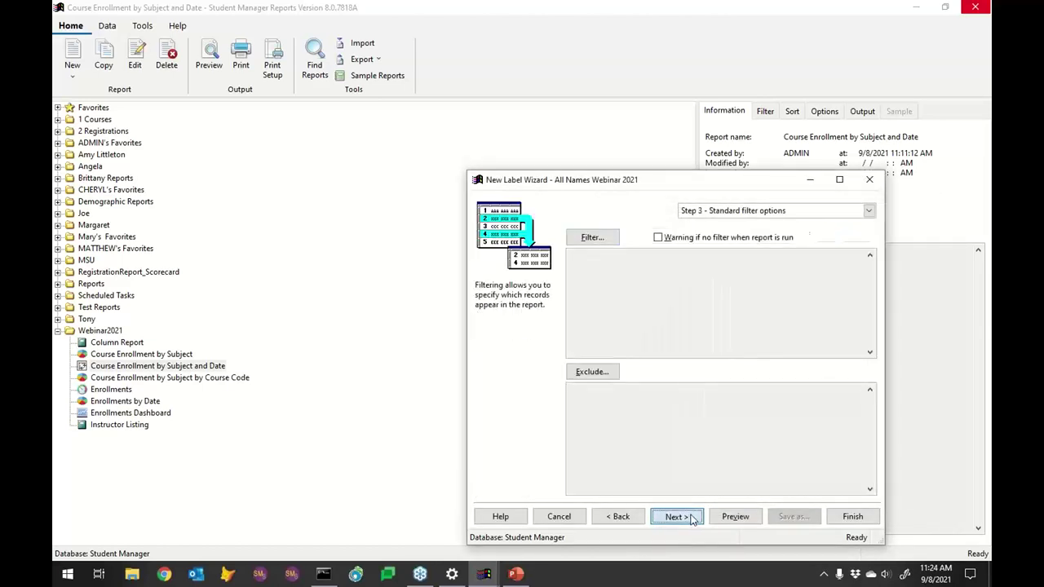
left_click(689, 518)
double_click(592, 293)
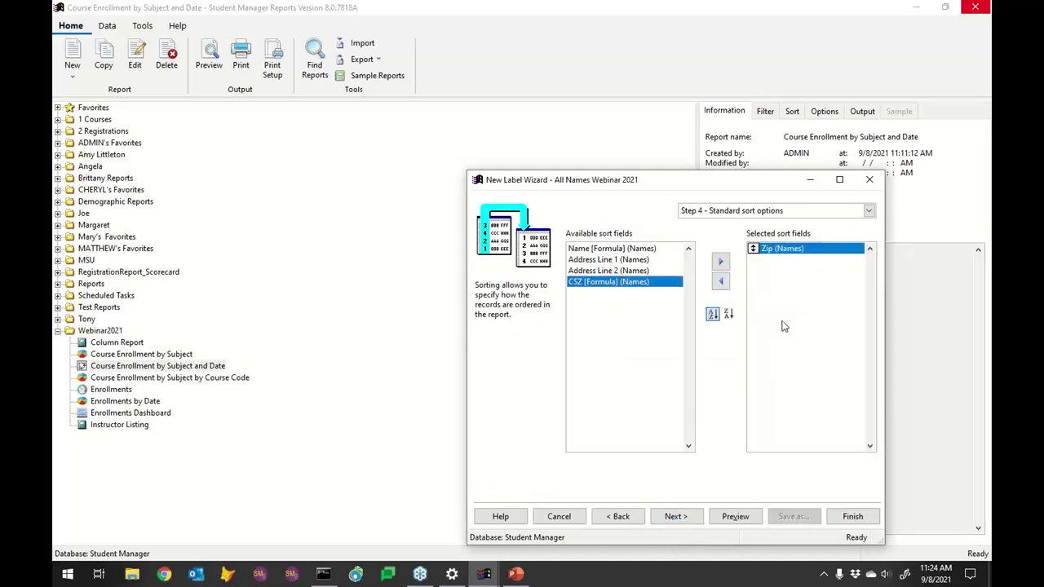
left_click(736, 518)
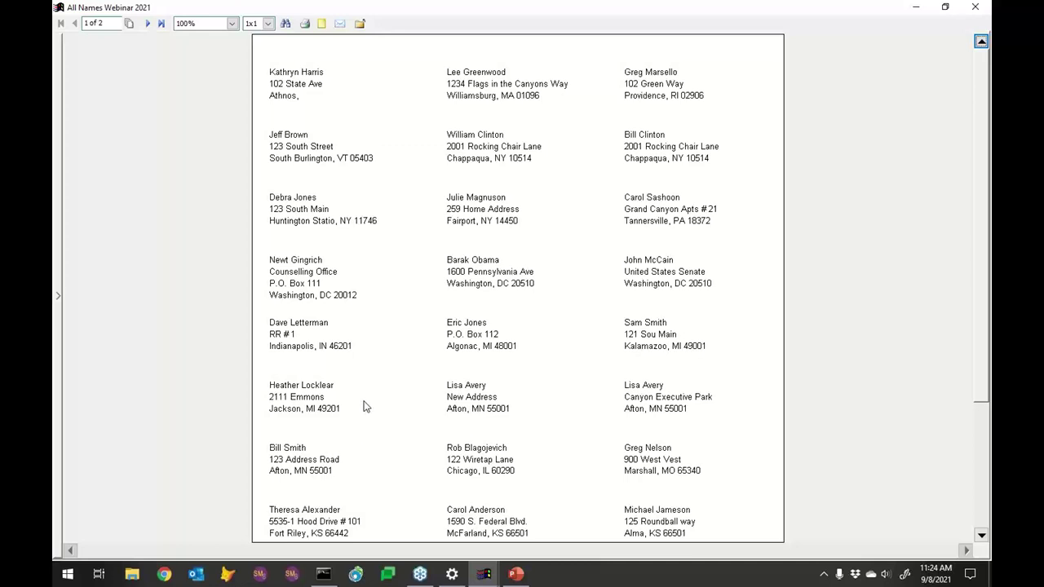
left_click(974, 7)
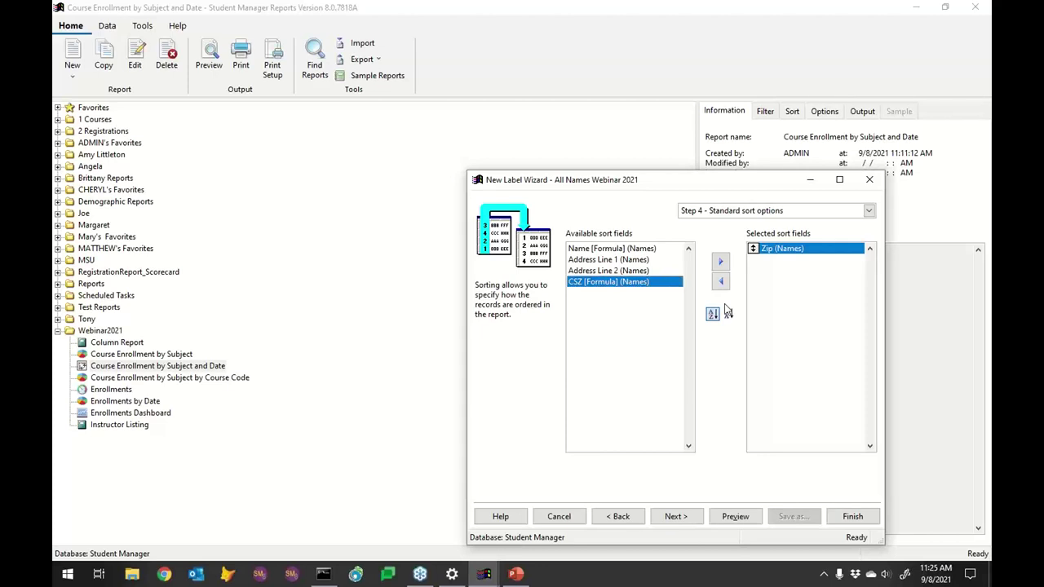
Step: Go back to the standard filter options and add the filter condition Don't Mail Flag is No on the Names table
left_click_drag(727, 310, 631, 517)
left_click(631, 517)
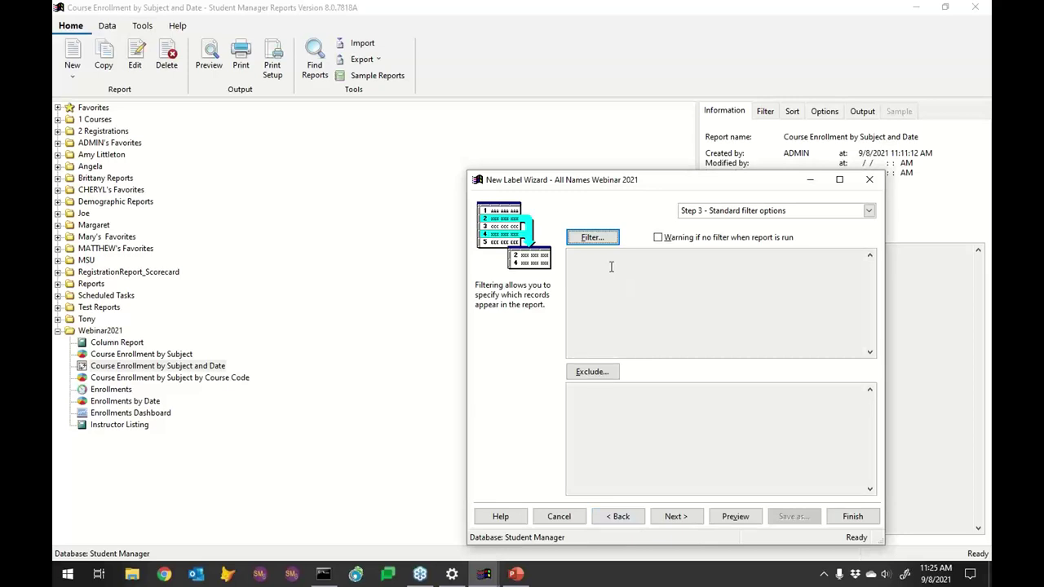
left_click(593, 238)
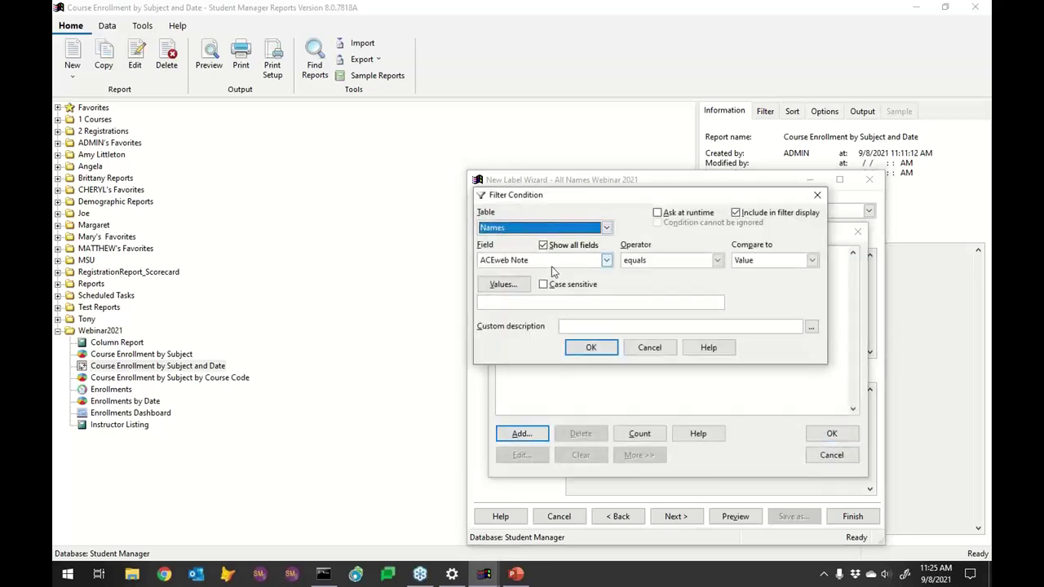
left_click(552, 261)
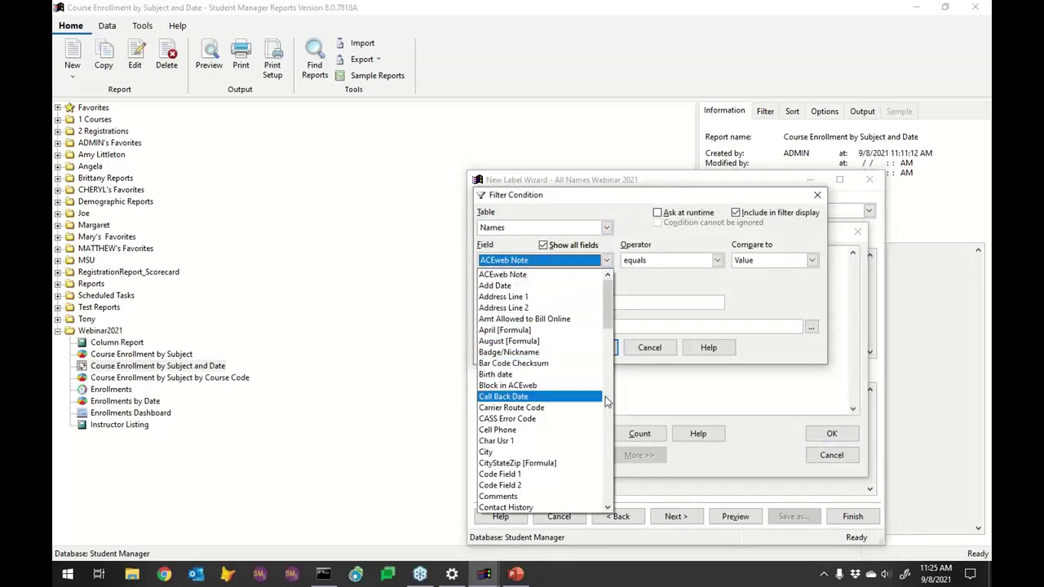
scroll(605, 397, "down", 7)
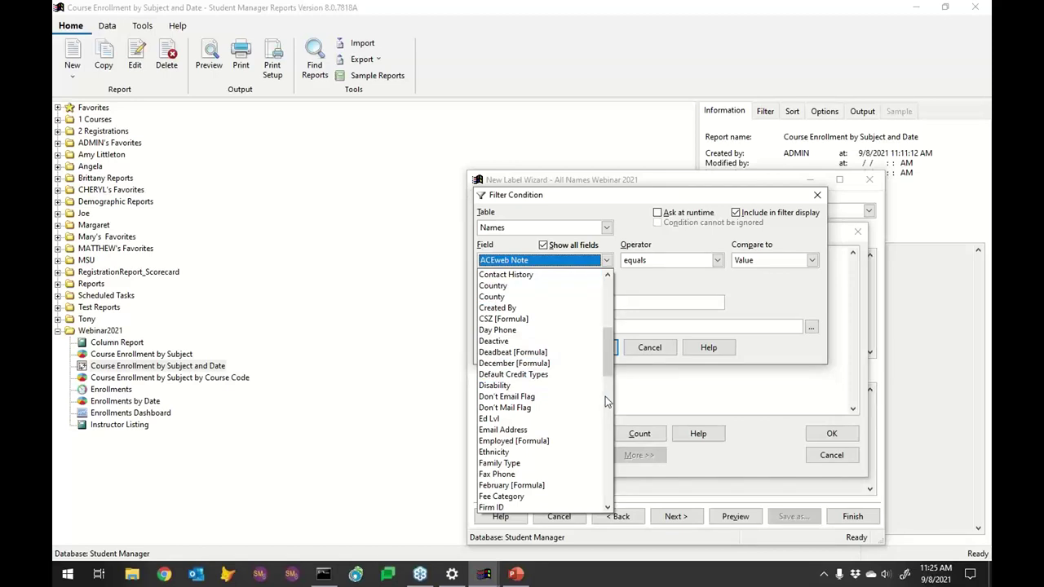
left_click(511, 407)
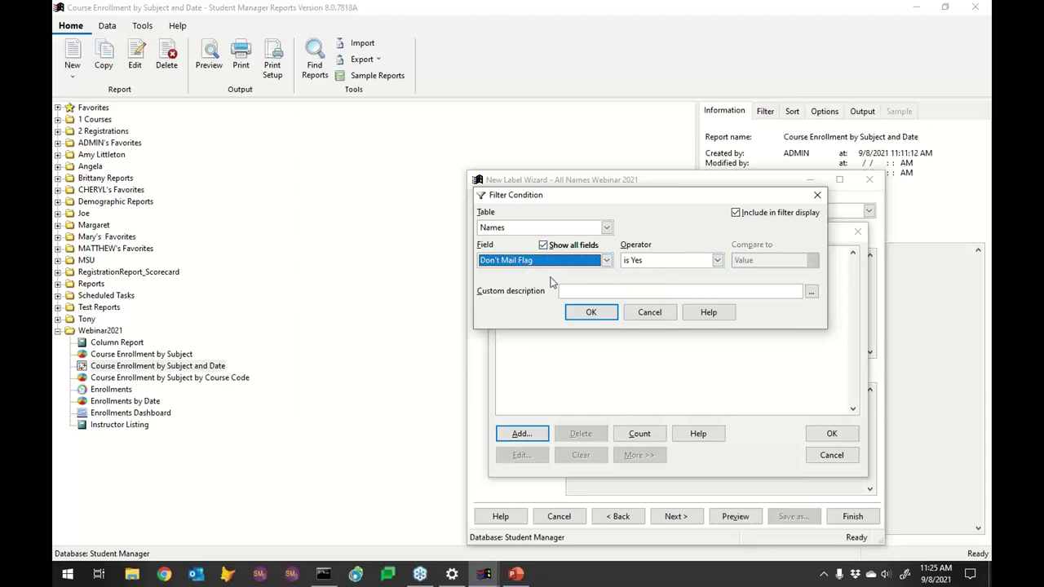
left_click(667, 261)
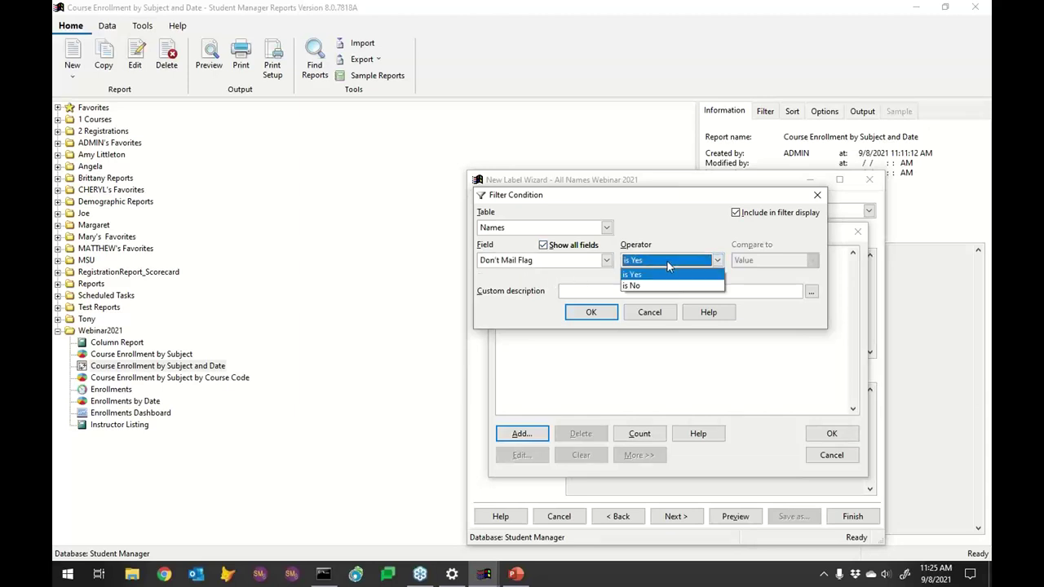
left_click(662, 282)
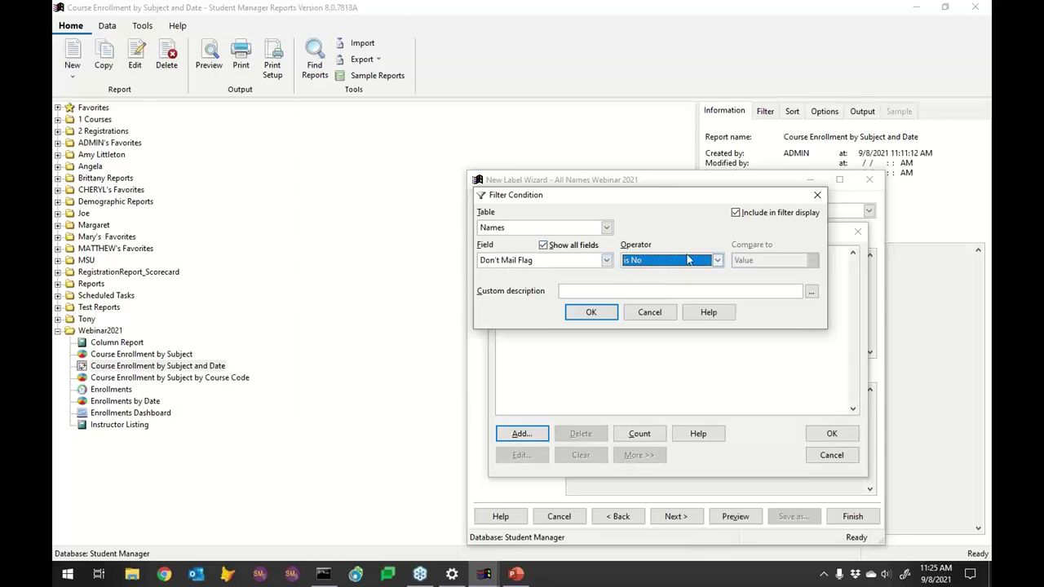
left_click(593, 312)
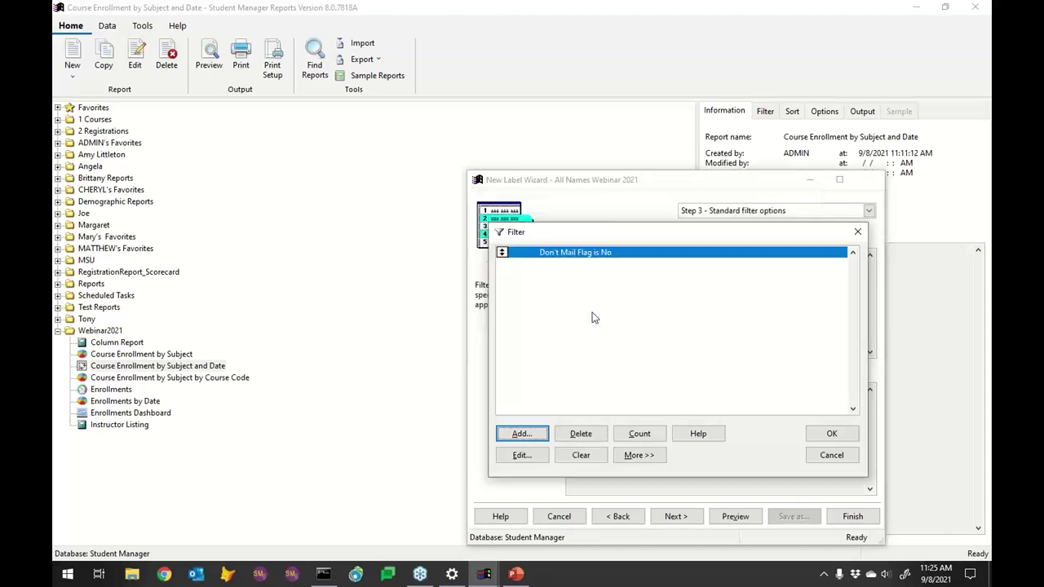
left_click(832, 433)
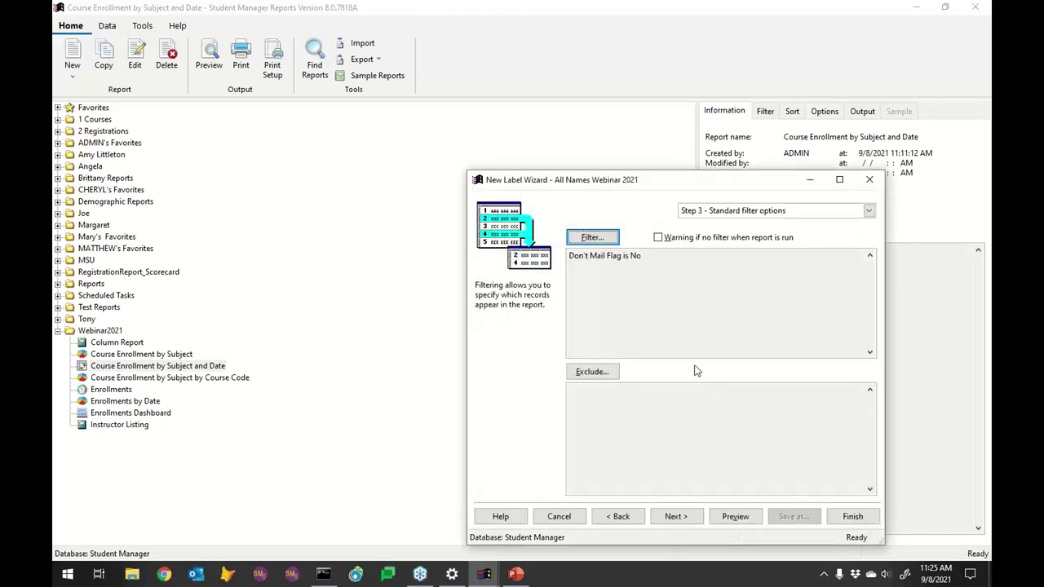
Step: Preview the filtered labels and examine the addresses on both pages
left_click(730, 516)
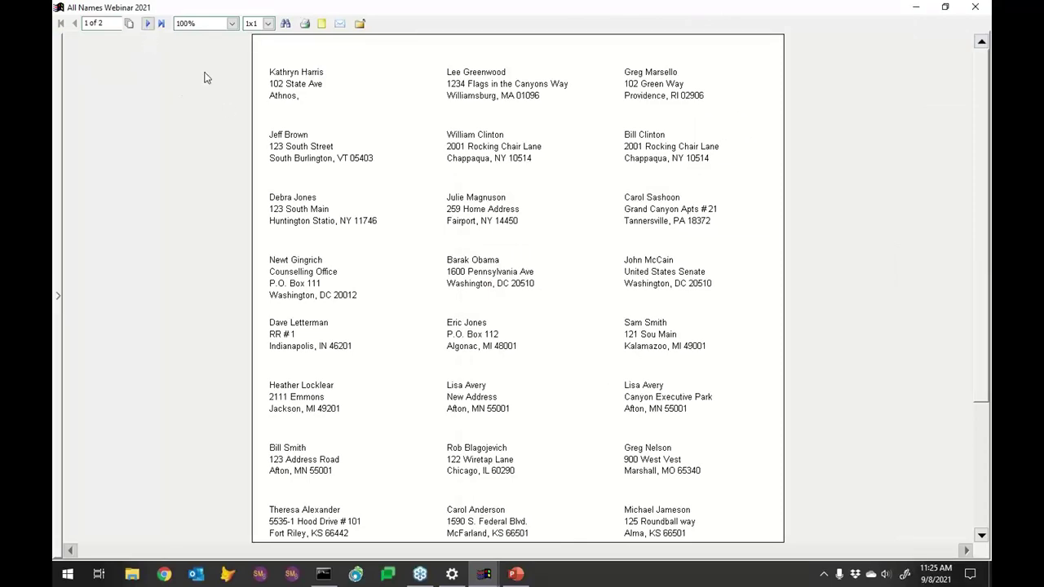
left_click(149, 26)
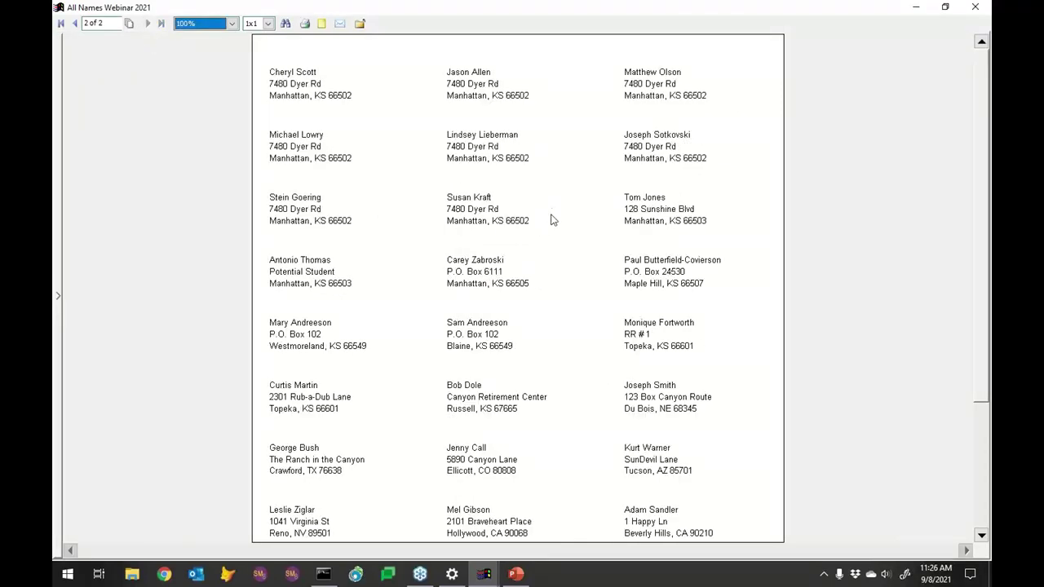
scroll(550, 214, "down", 5)
scroll(551, 214, "up", 5)
left_click(975, 7)
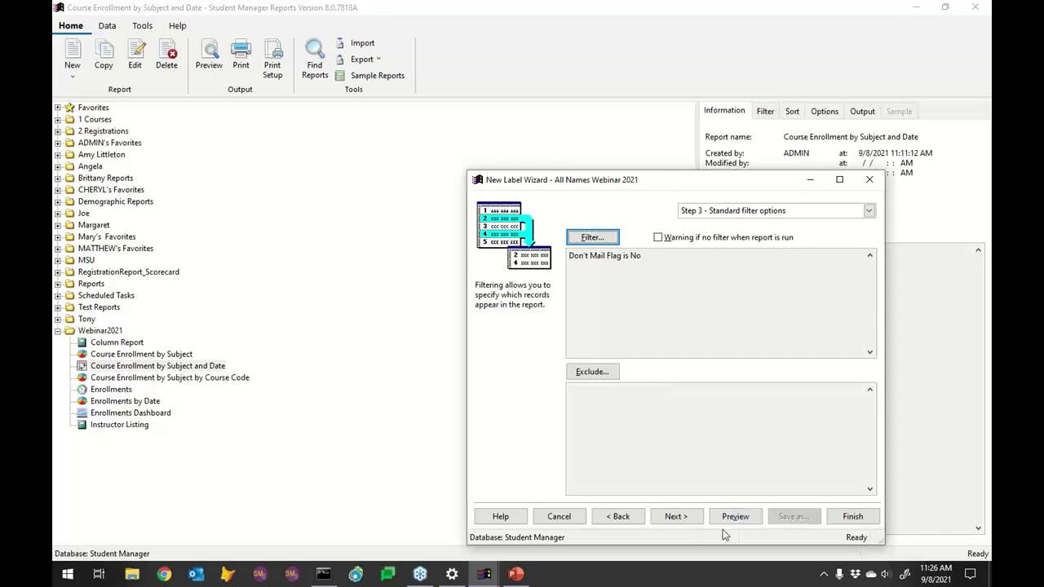
Step: Set the label top margin to 0.3000 in the formatting options and preview the shifted labels
left_click(680, 520)
left_click(680, 518)
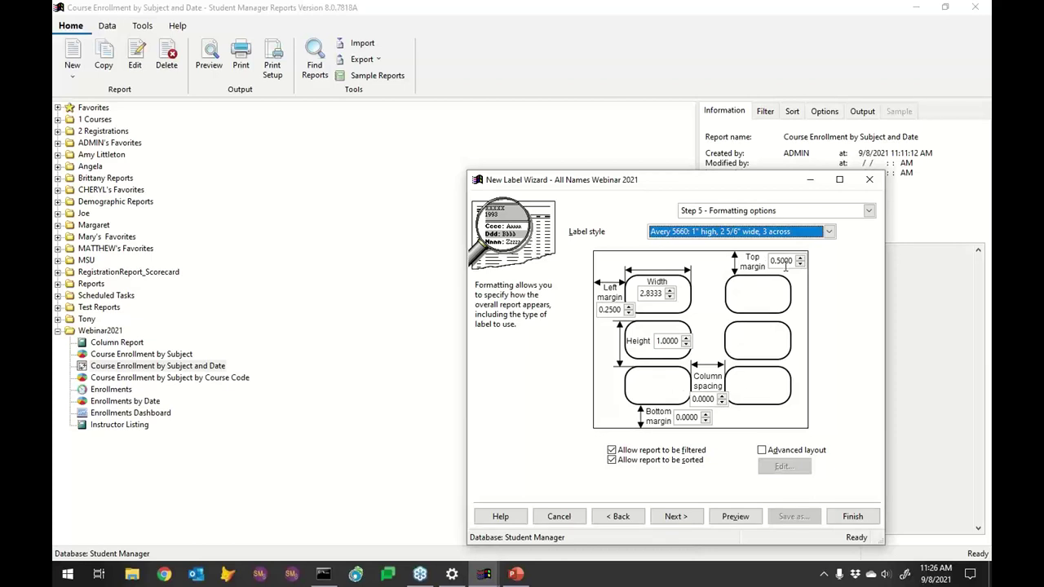
left_click(799, 264)
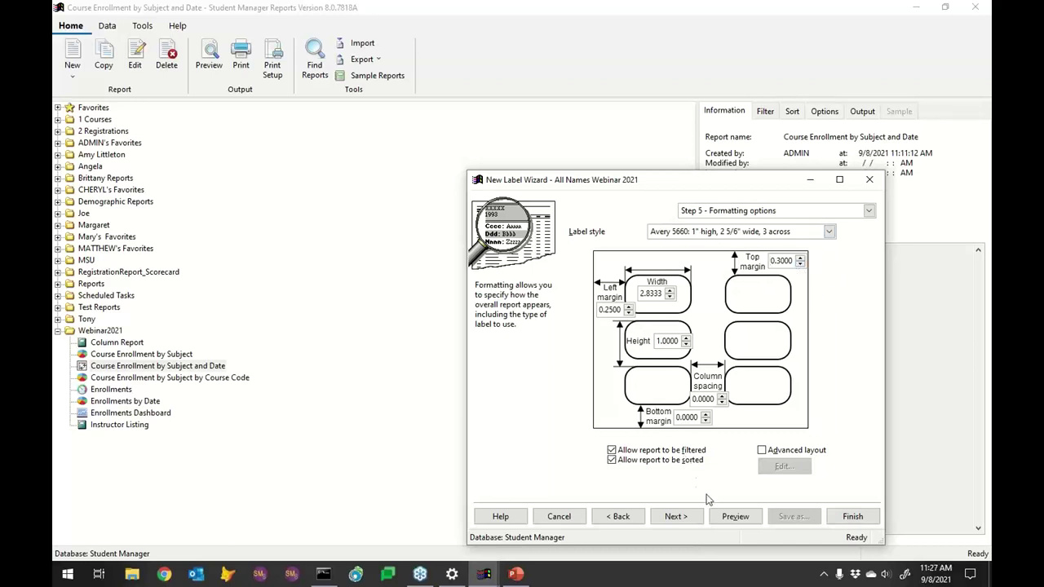
left_click(735, 516)
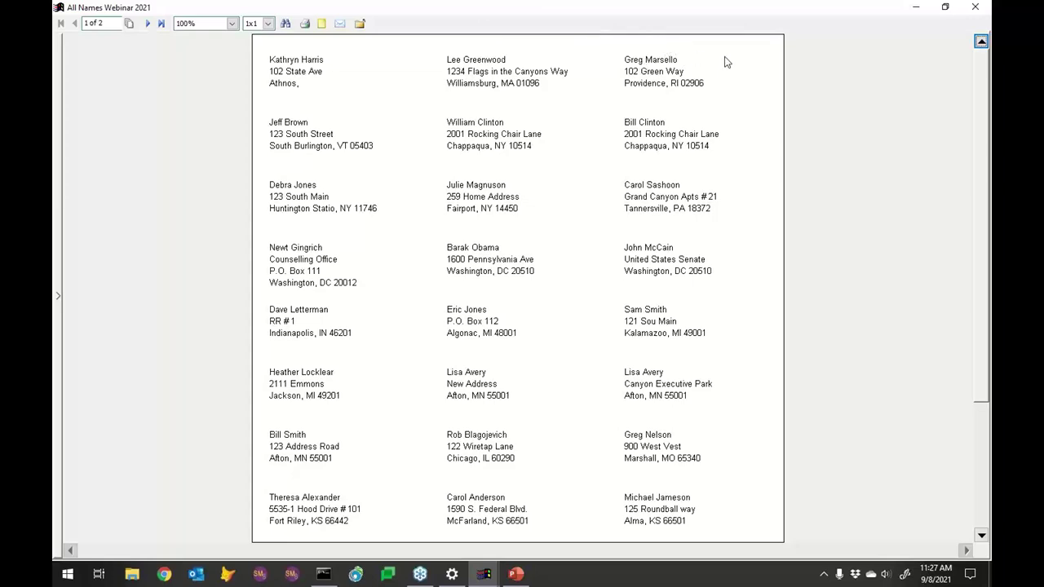
left_click(974, 7)
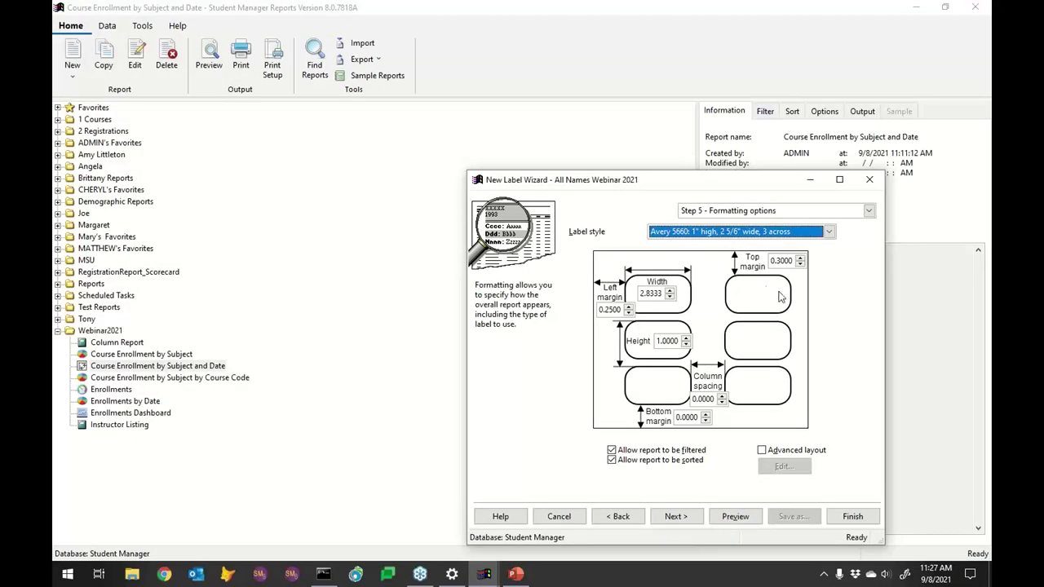
Step: Set the label top margin back to 0.5000 and finish the label wizard to save the report
left_click(800, 257)
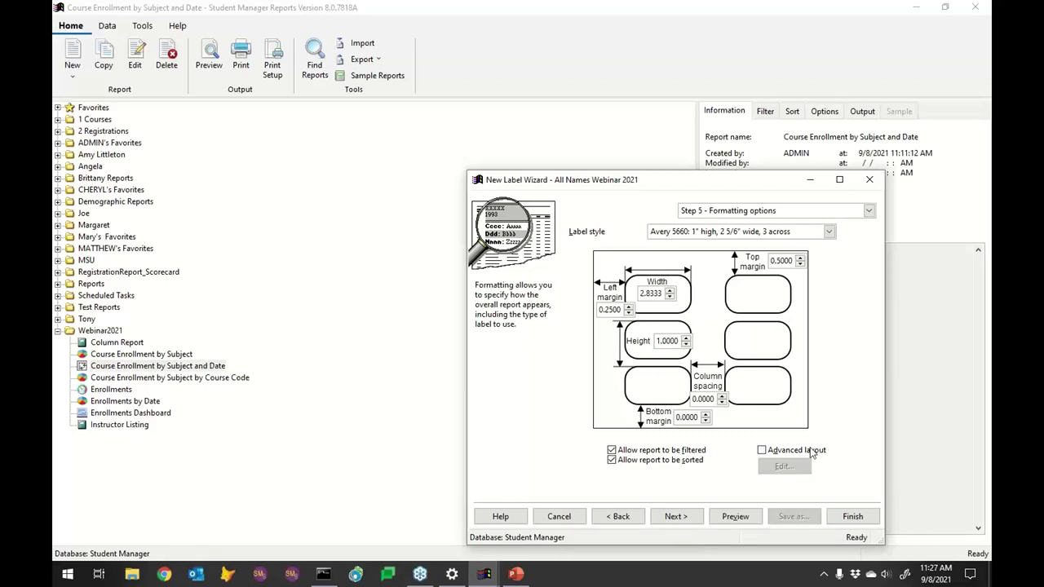
left_click(851, 517)
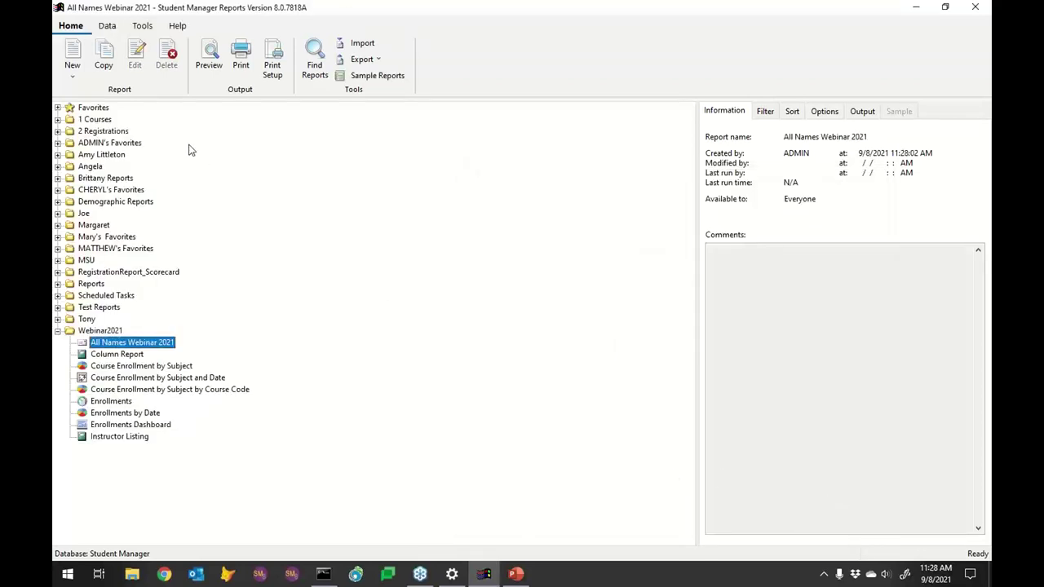
Step: Find the first Full Name formula in the list of all formulas and open it in the Formula Editor
left_click(109, 27)
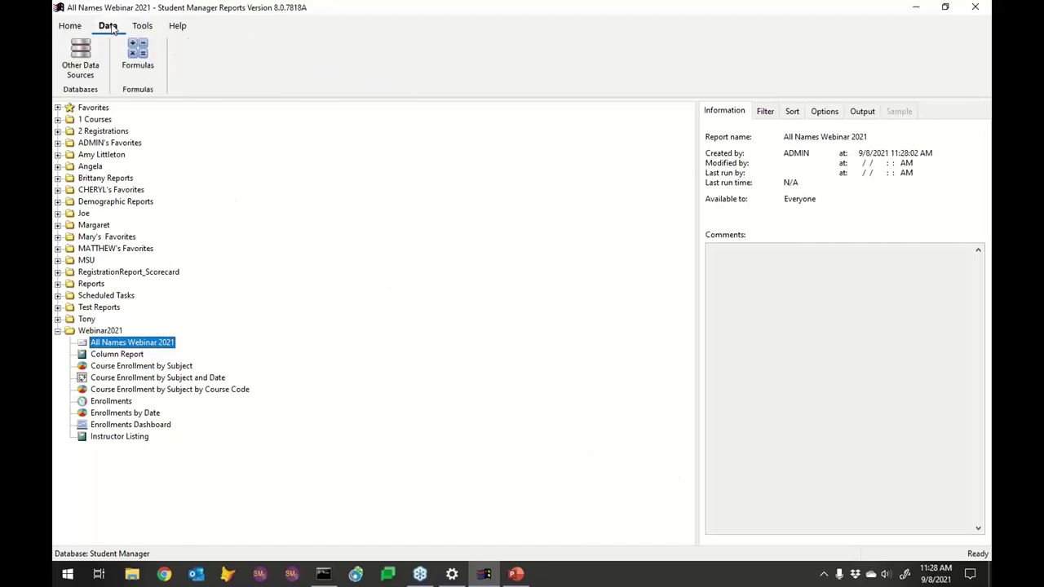
left_click(140, 82)
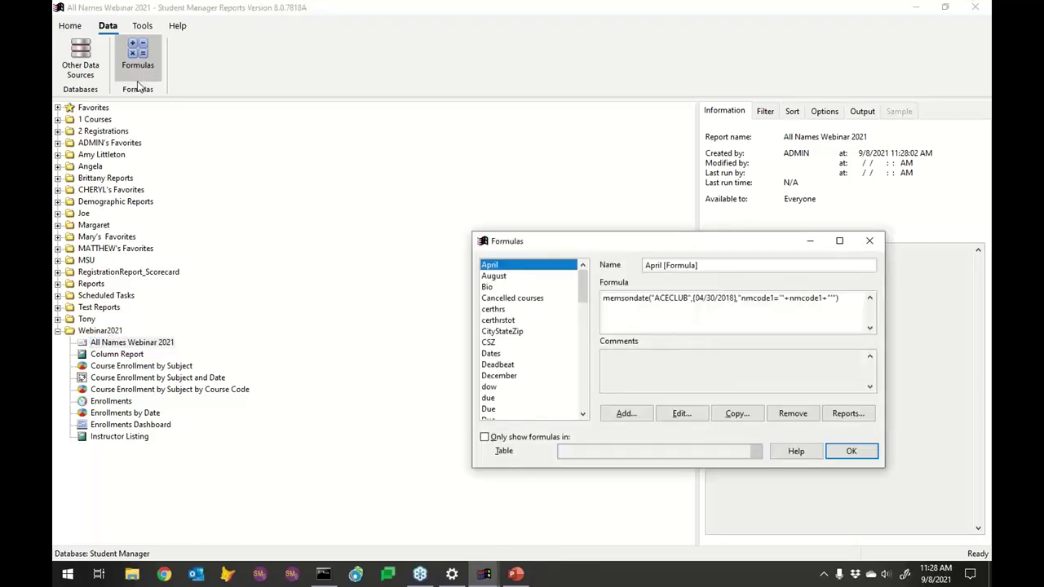
scroll(581, 363, "down", 5)
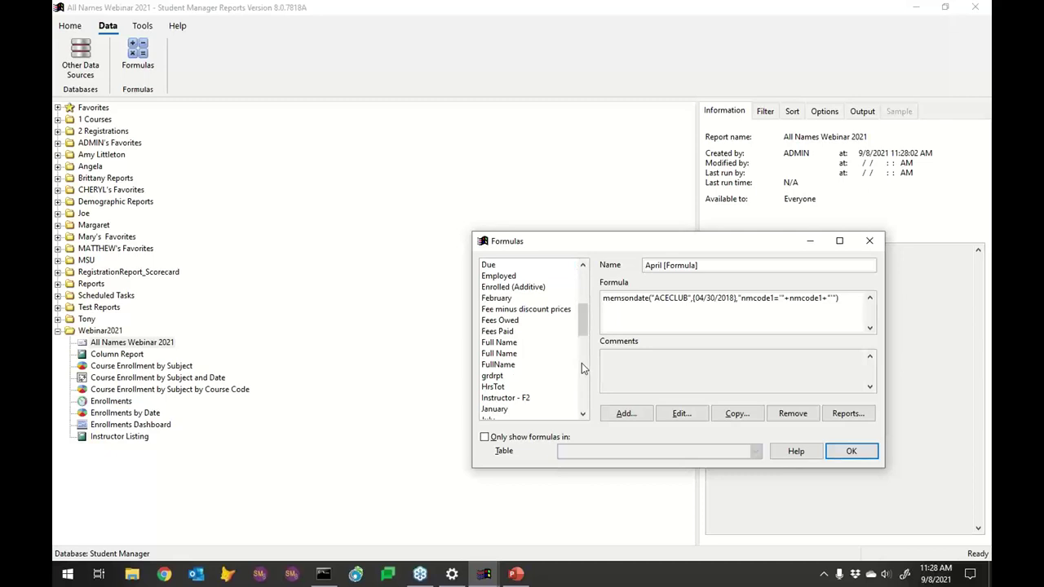
left_click(499, 343)
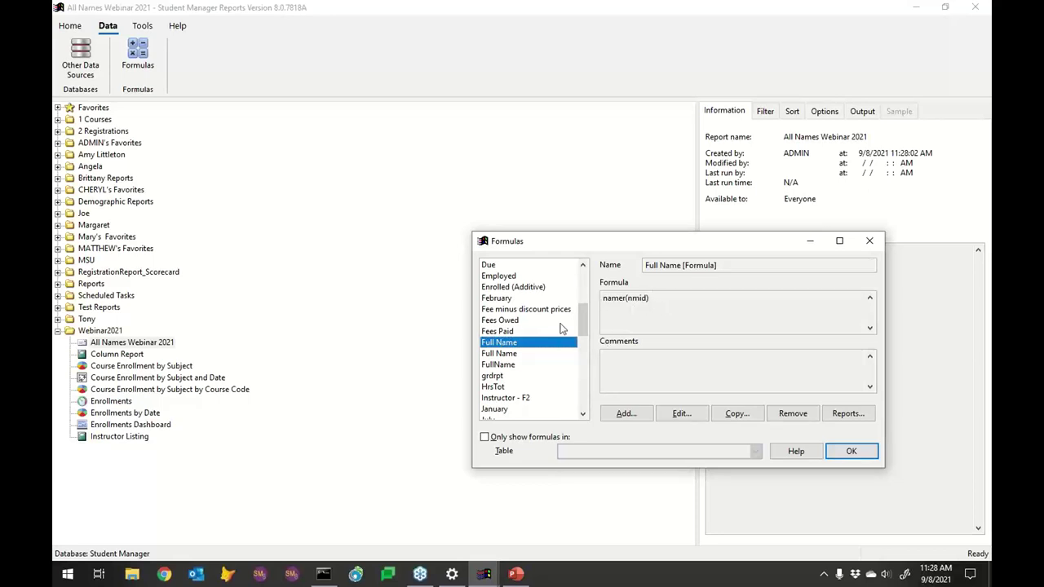
left_click(689, 416)
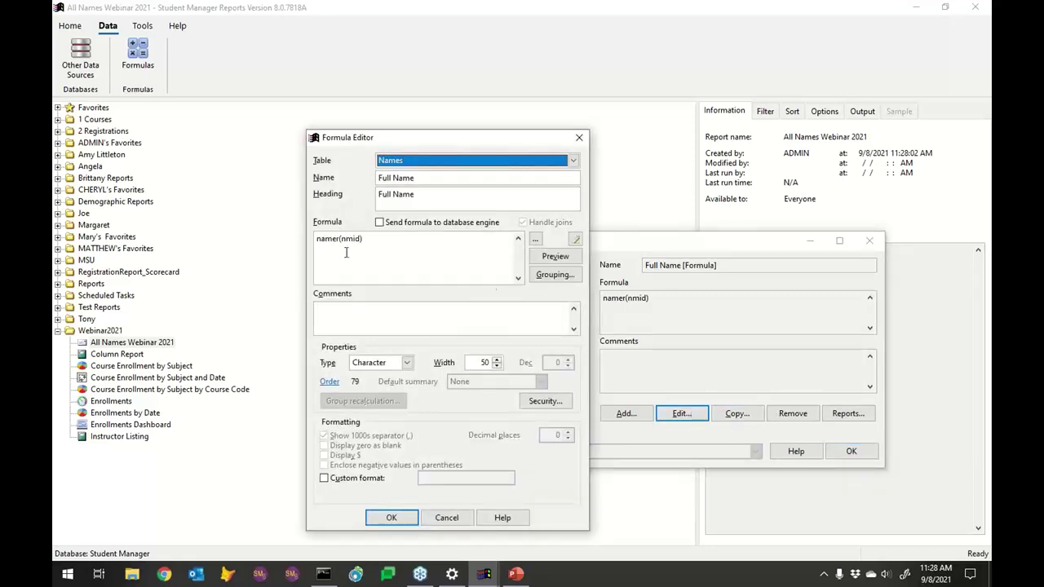
Step: Examine the Full Name expression in the Expression Builder and close the builder without changes
left_click(535, 238)
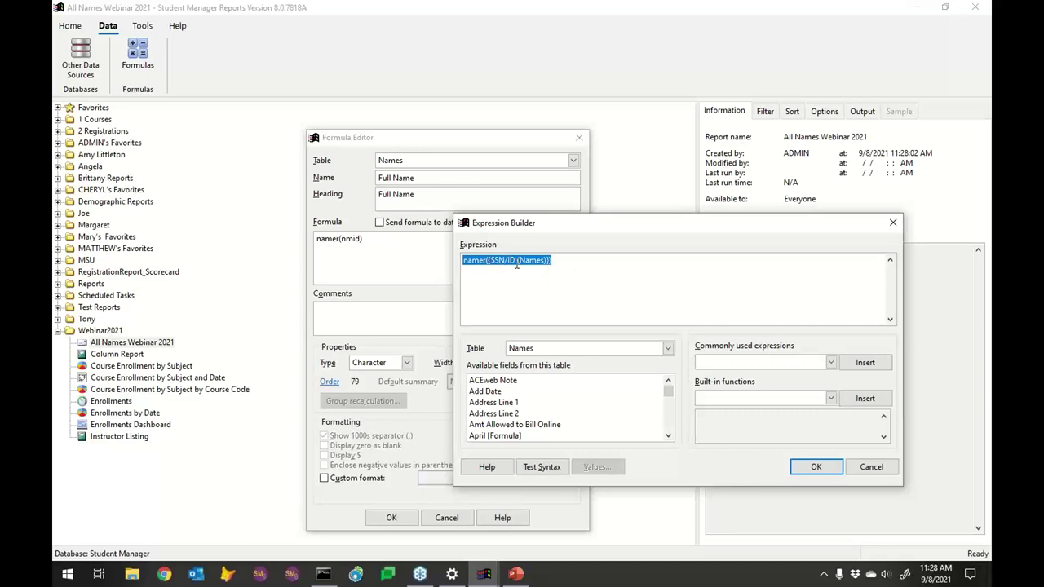
left_click(864, 466)
left_click(571, 334)
left_click(574, 333)
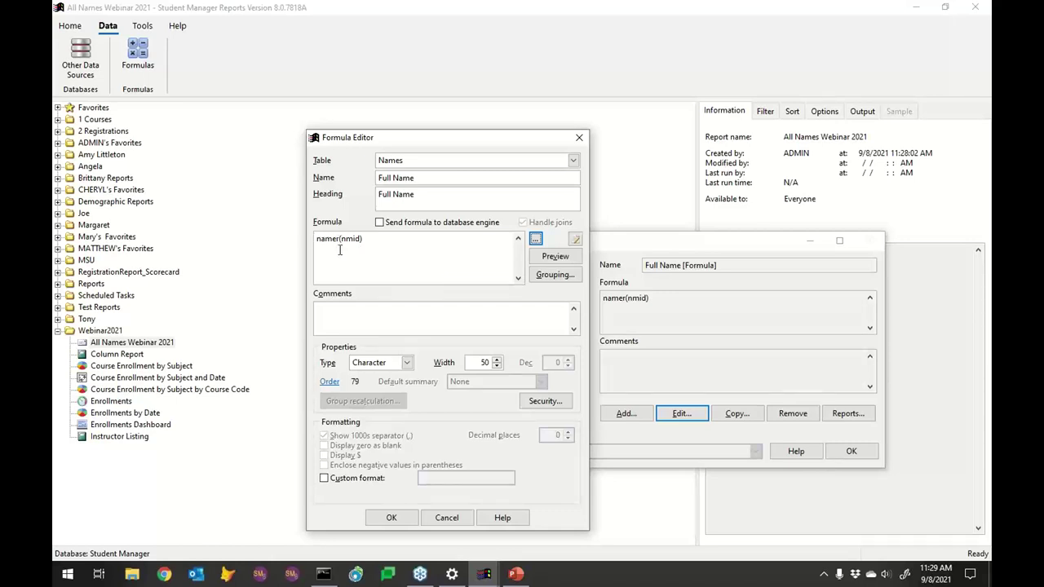
Step: Preview the calculated results of the Full Name formula, close the results, and accept the Formula Editor
left_click(548, 258)
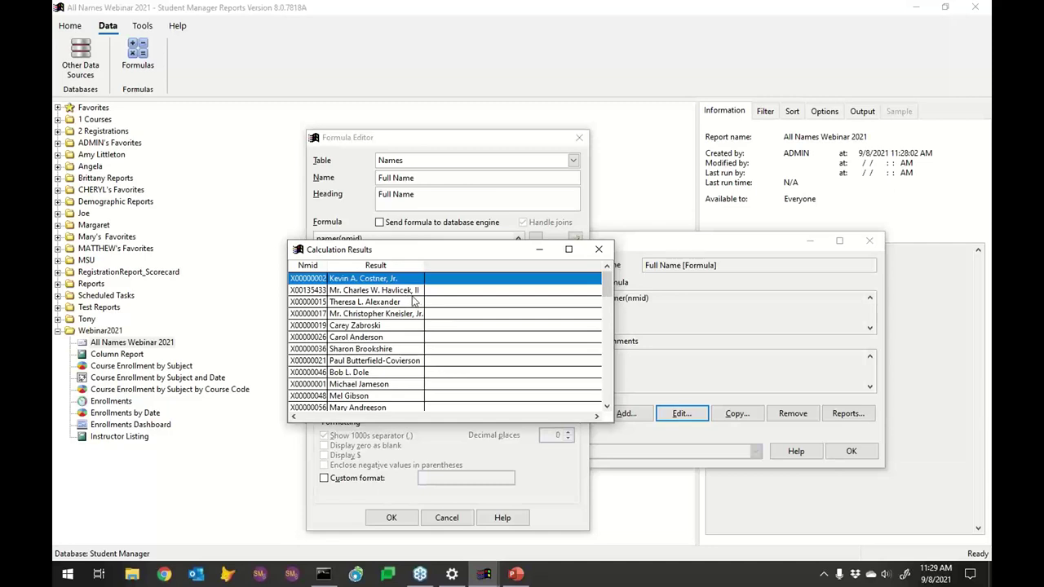
left_click(600, 249)
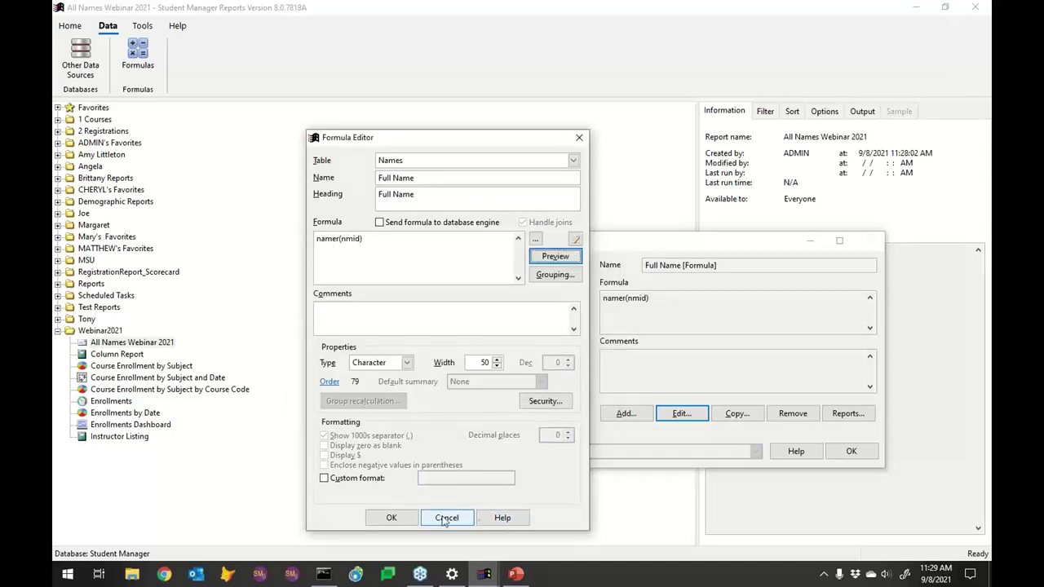
left_click(394, 517)
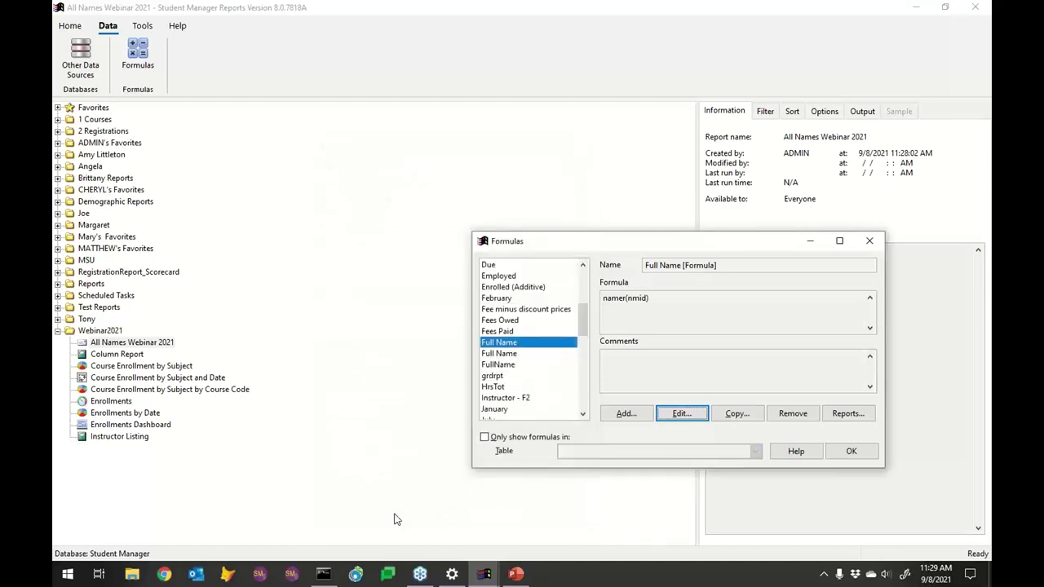
Step: Open the FullName formula, namer(nmid,2), in the Formula Editor and preview its calculated results
left_click(504, 365)
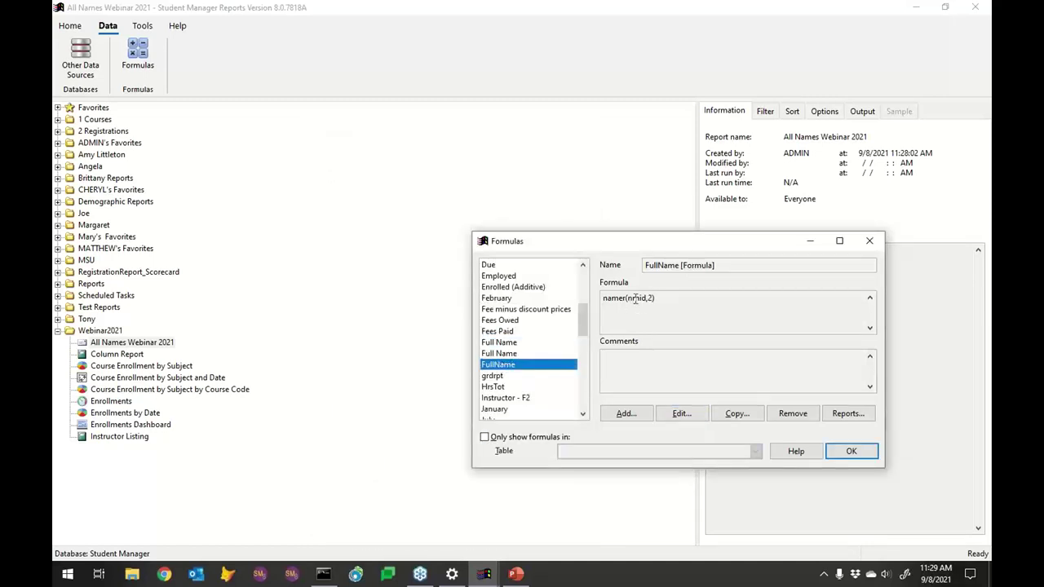
left_click(680, 416)
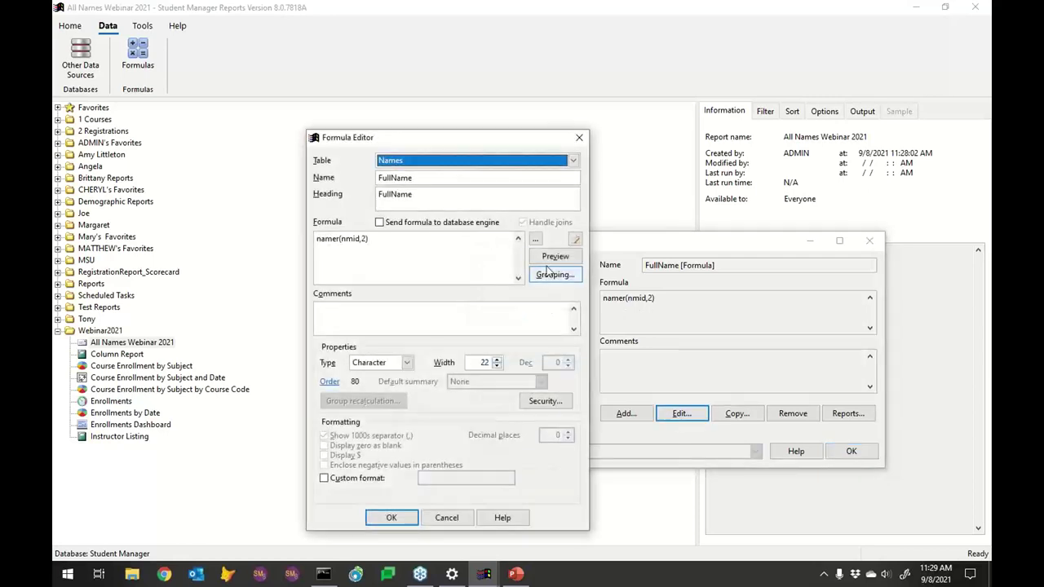
left_click(553, 257)
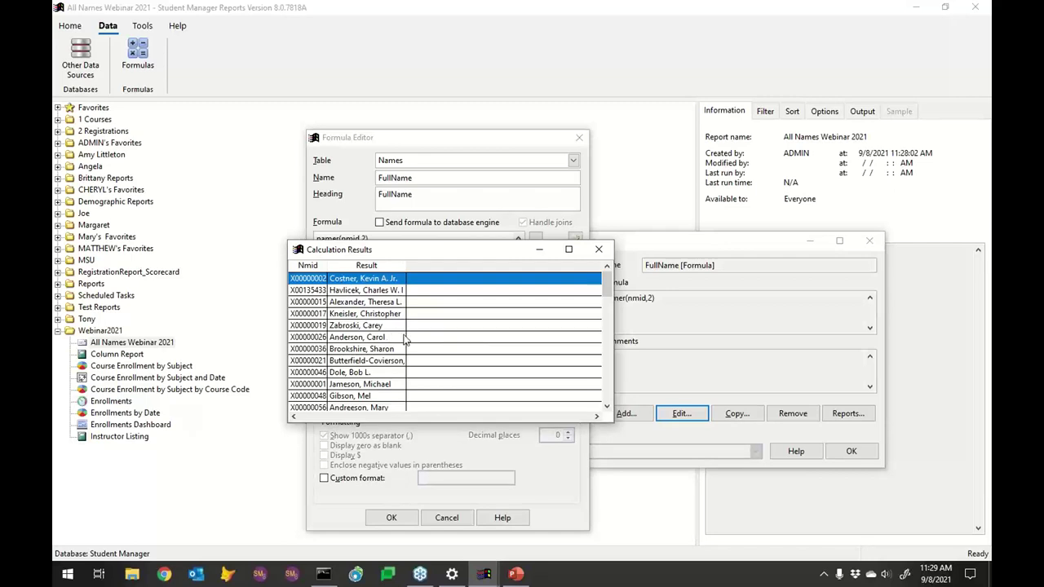
left_click(598, 249)
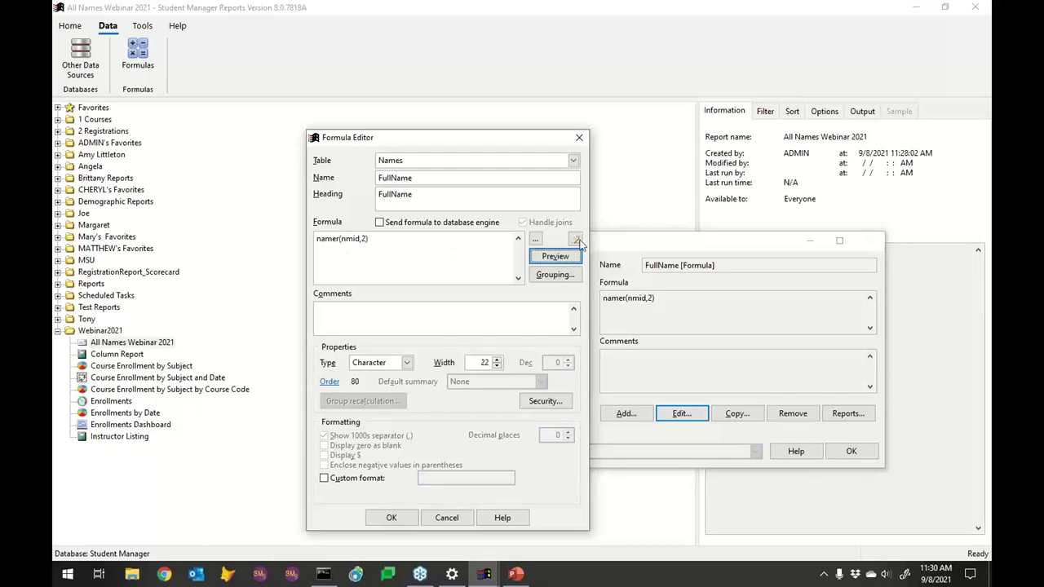
Step: Examine the FullName expression in the Expression Builder, leave it unchanged and untested, and preview the formula's results again
left_click(536, 239)
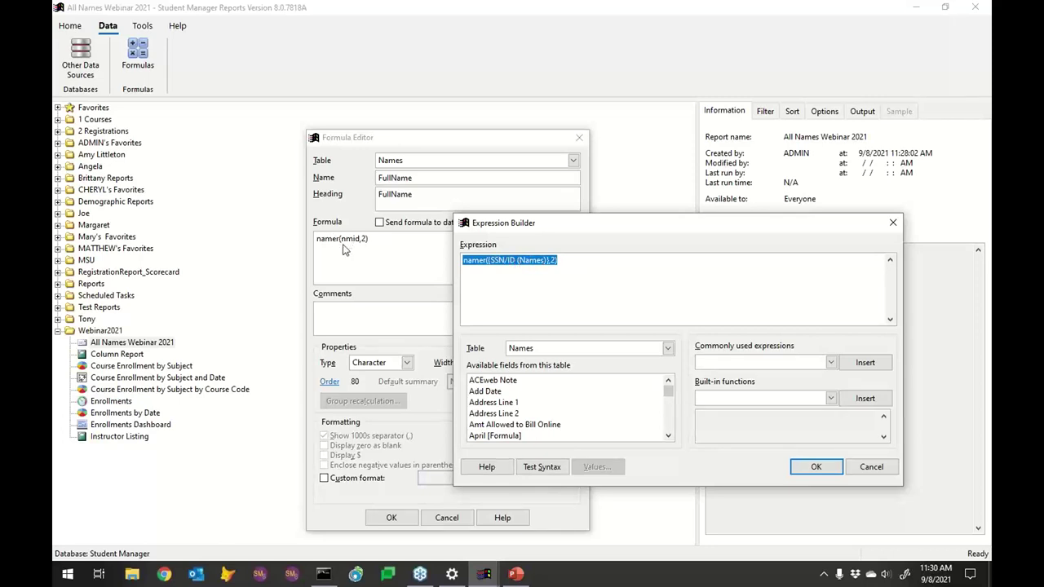
left_click(861, 468)
left_click(623, 332)
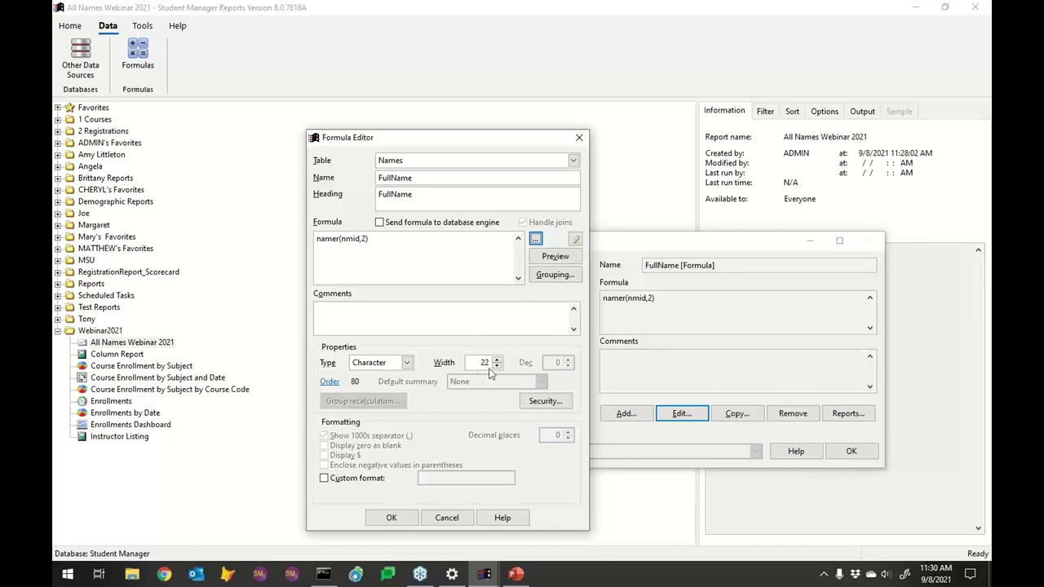
left_click(535, 239)
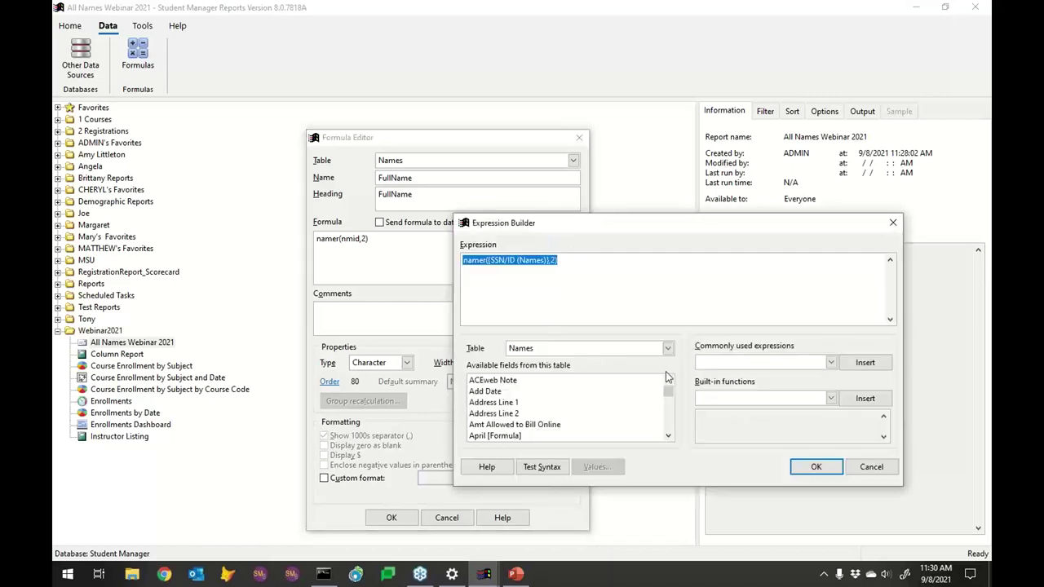
left_click(870, 466)
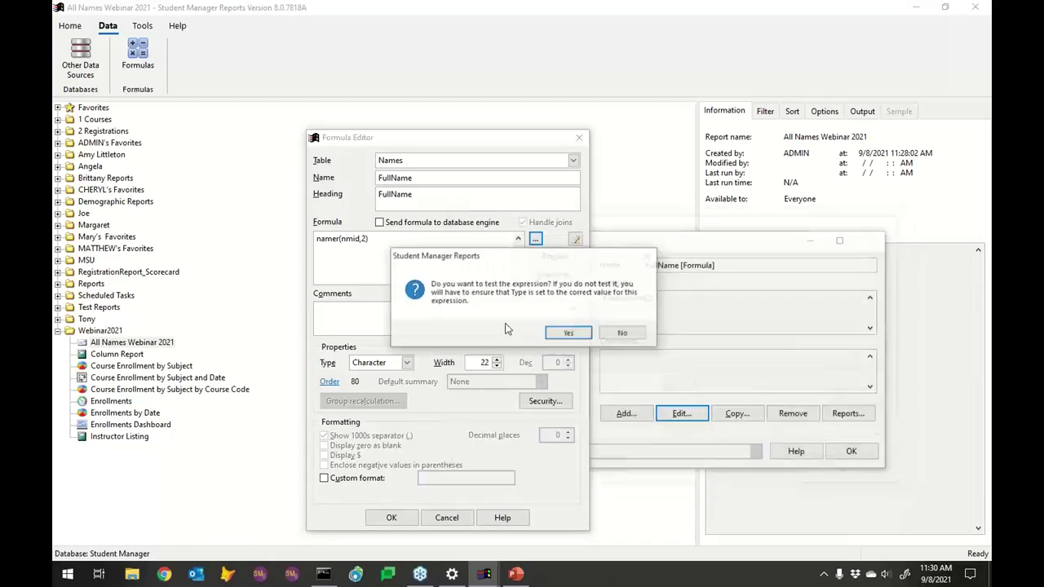
left_click(624, 336)
left_click(554, 256)
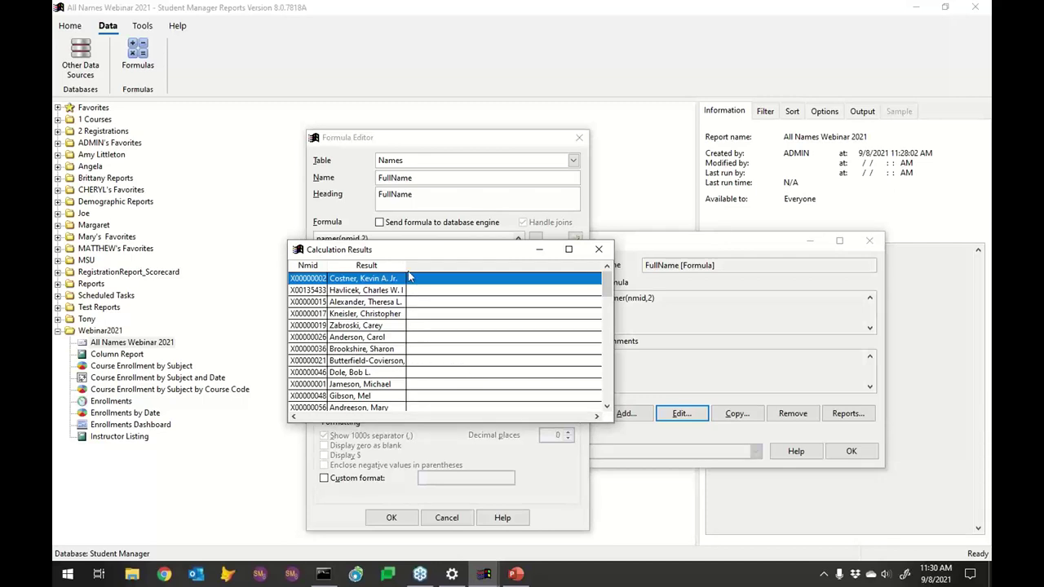
Step: Set the FullName formula's width to 30, check its calculation results in a preview, and save the formula
left_click_drag(406, 266, 419, 266)
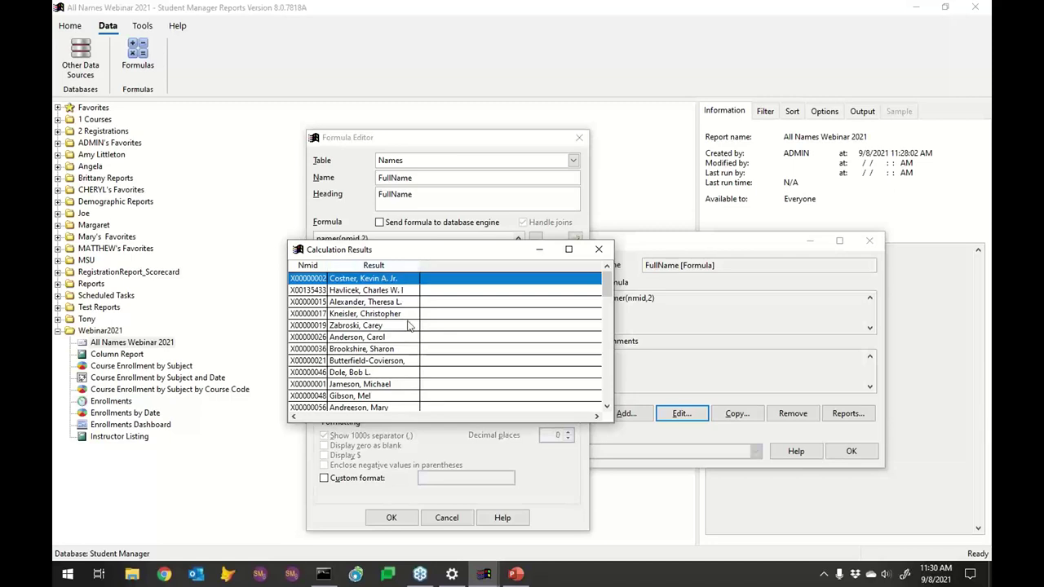
left_click(598, 250)
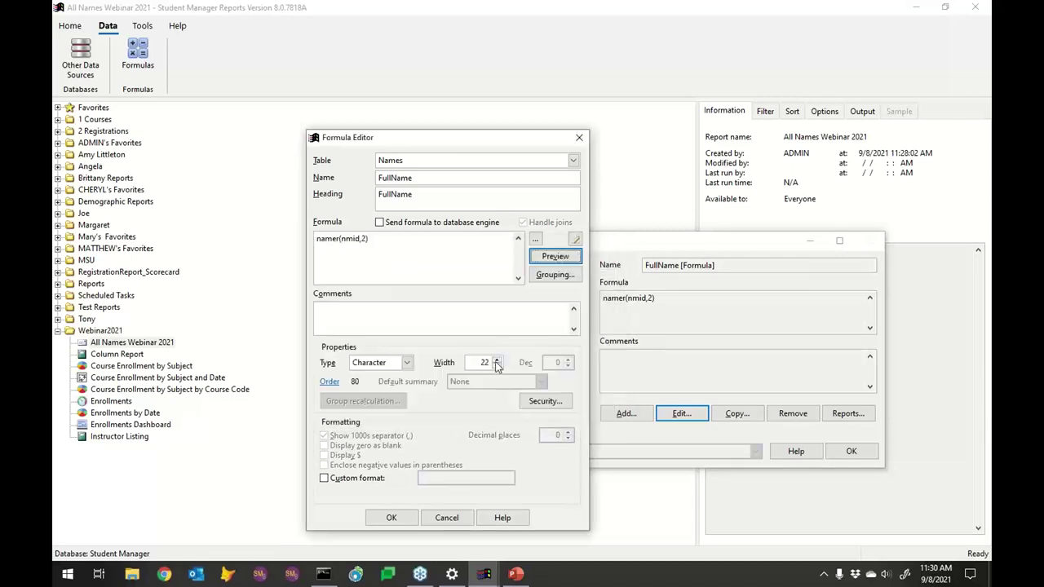
left_click(496, 360)
left_click(496, 360)
left_click(496, 359)
left_click(496, 360)
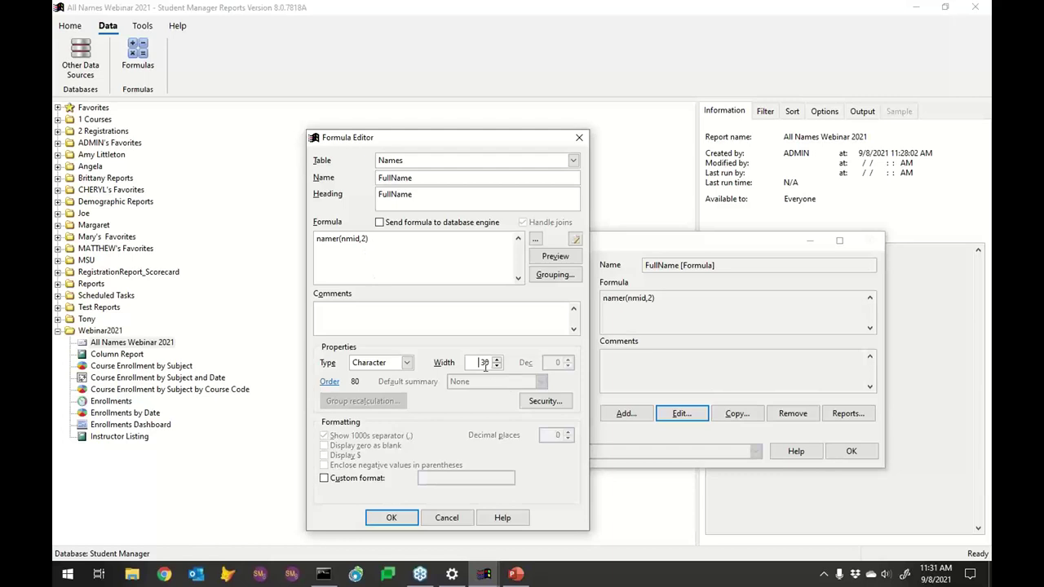
left_click(541, 258)
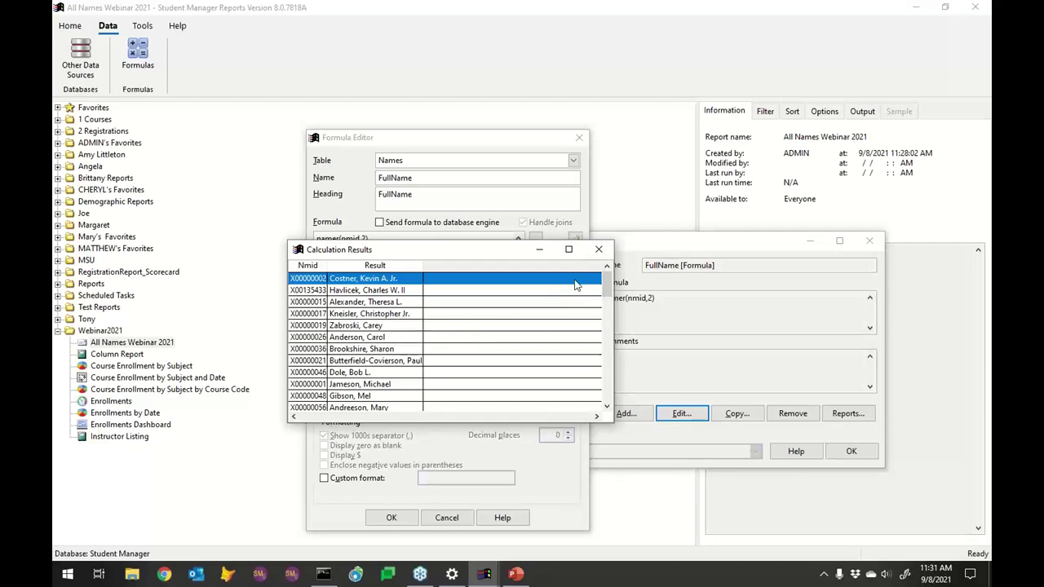
left_click(598, 249)
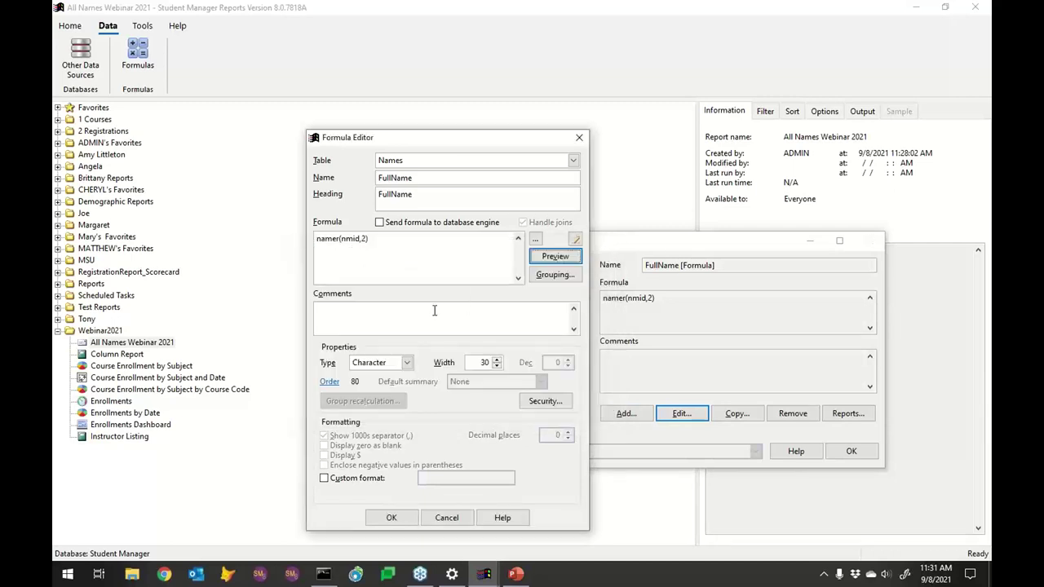
left_click(393, 518)
Step: Open the Full Name formula belonging to the Names table, inspect its definition, and close it
left_click(507, 356)
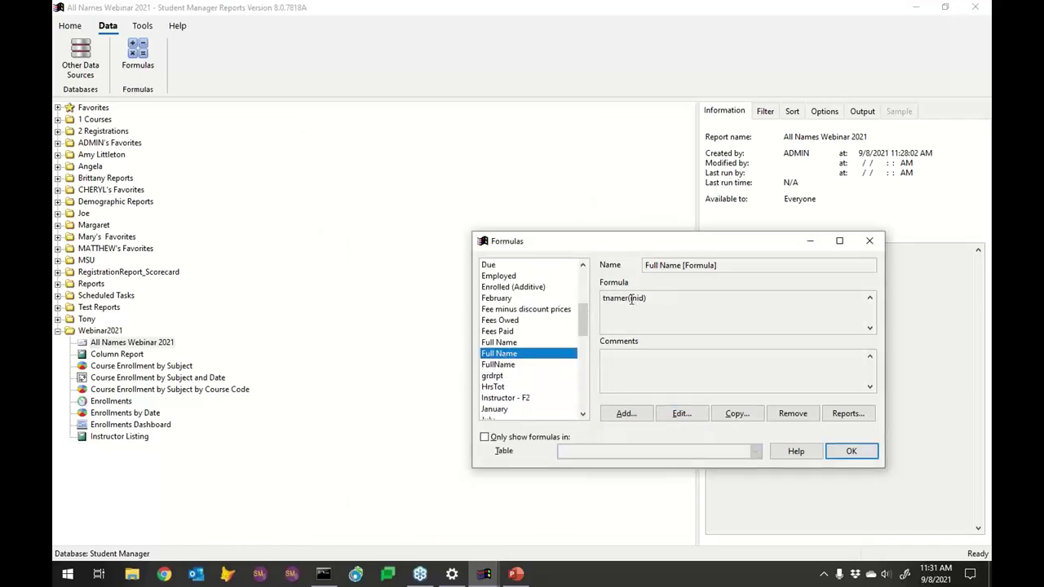
double_click(501, 343)
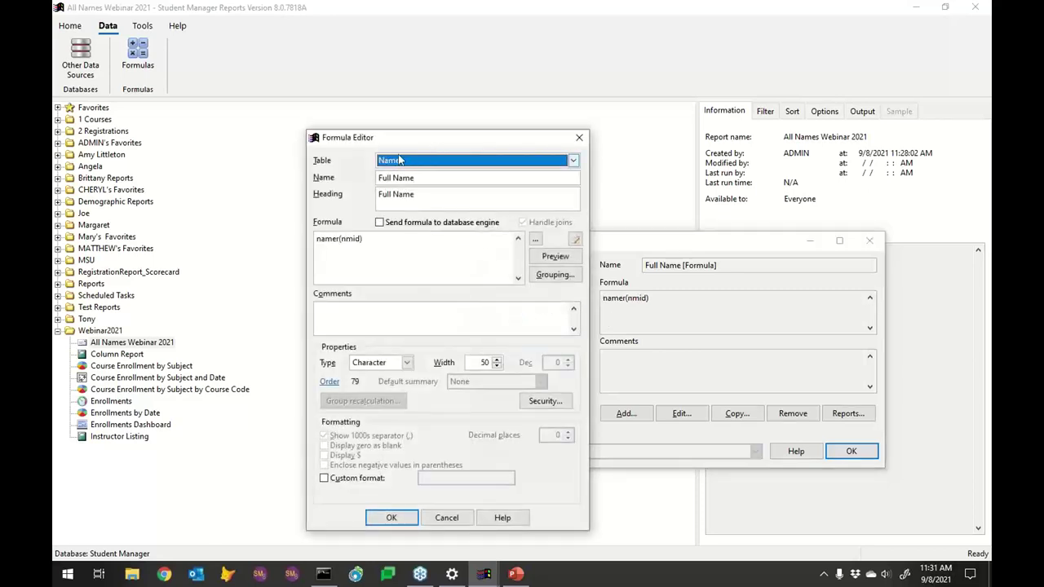
left_click(579, 137)
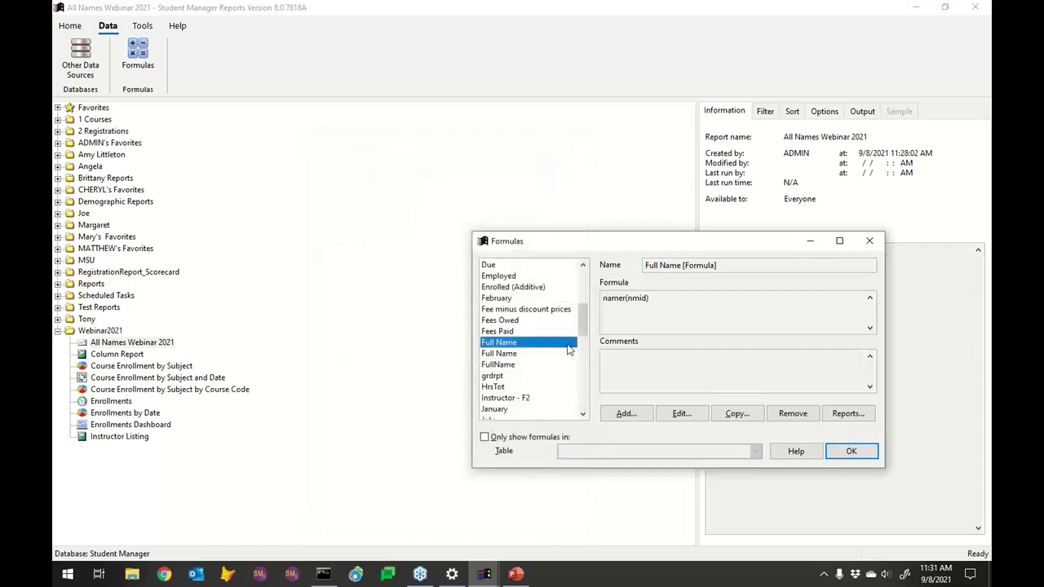
Step: Review the Instructor table's Full Name formula in the Formula Editor and preview its calculation results
left_click(512, 354)
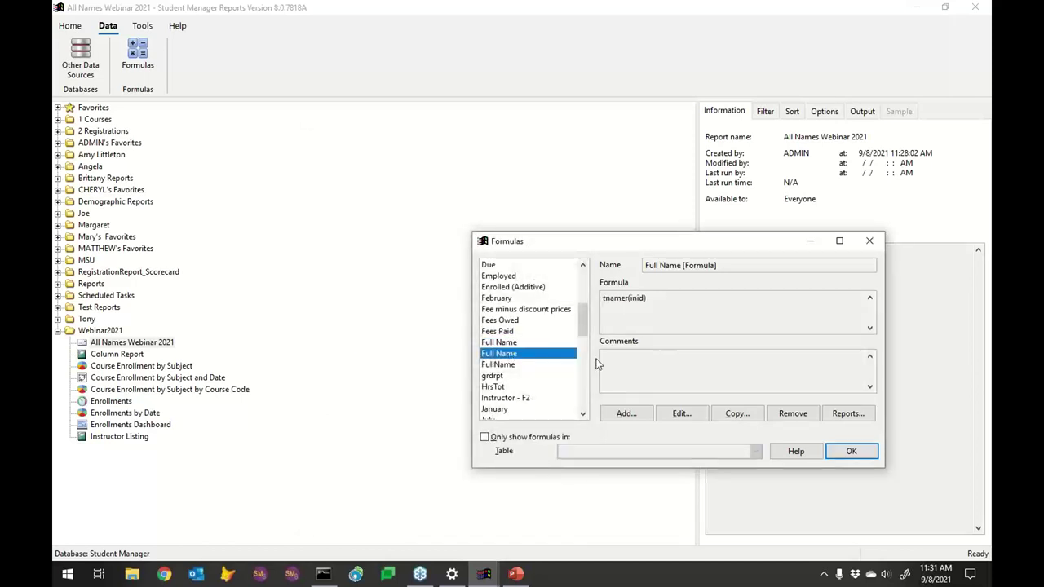
left_click(682, 413)
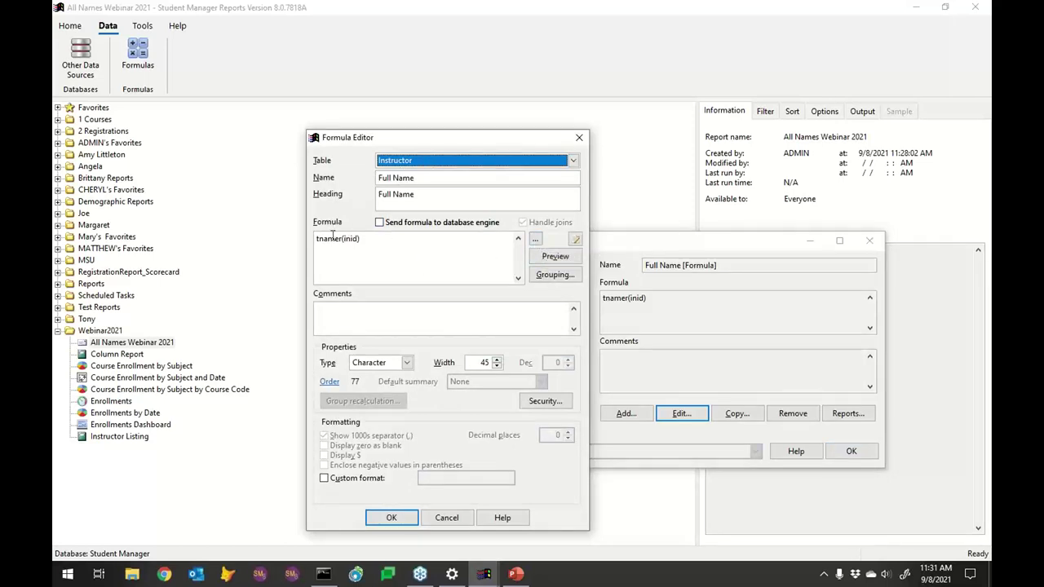
left_click(534, 238)
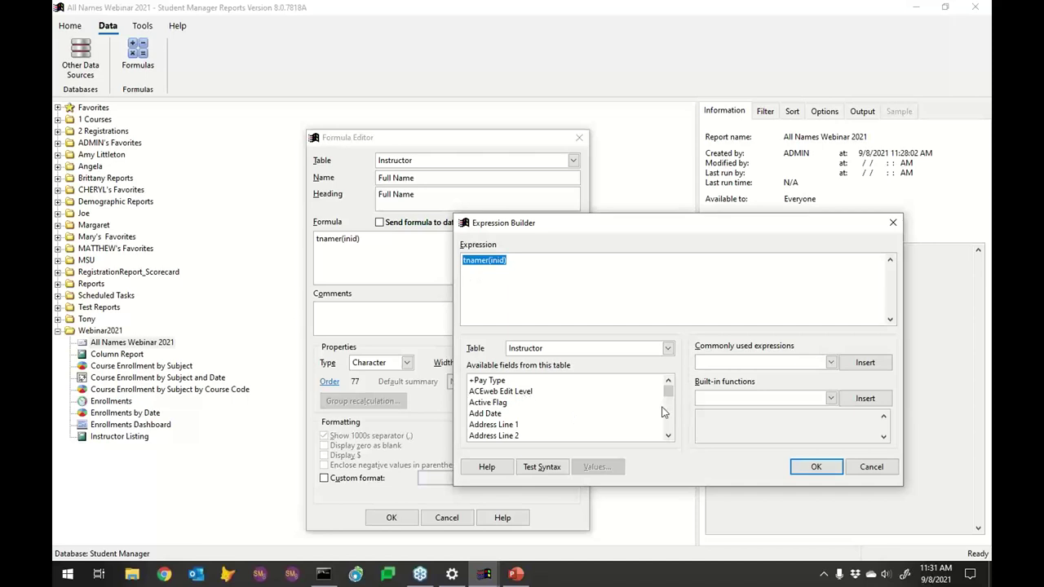
left_click(870, 467)
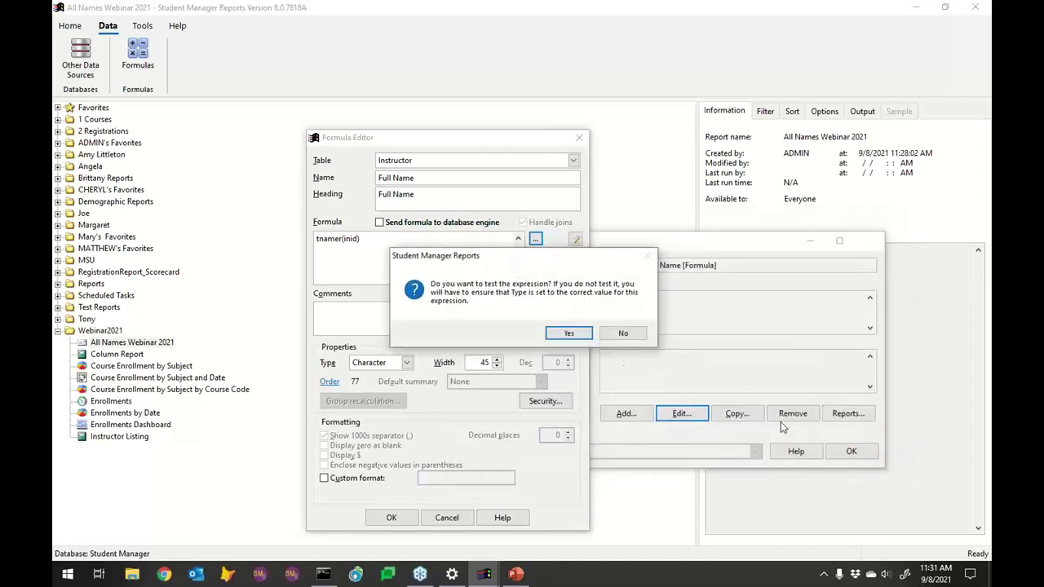
left_click(625, 335)
left_click(556, 256)
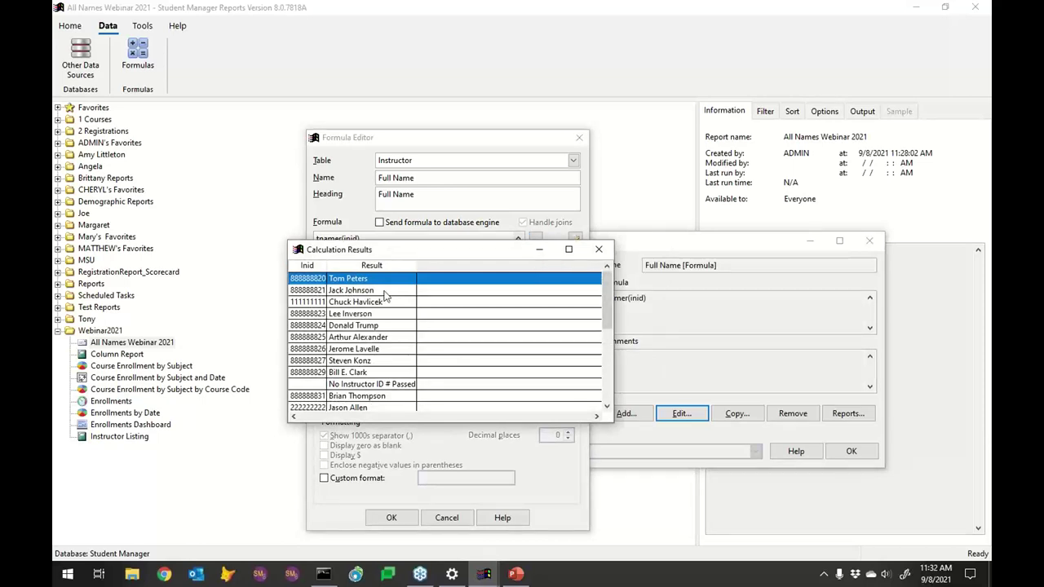
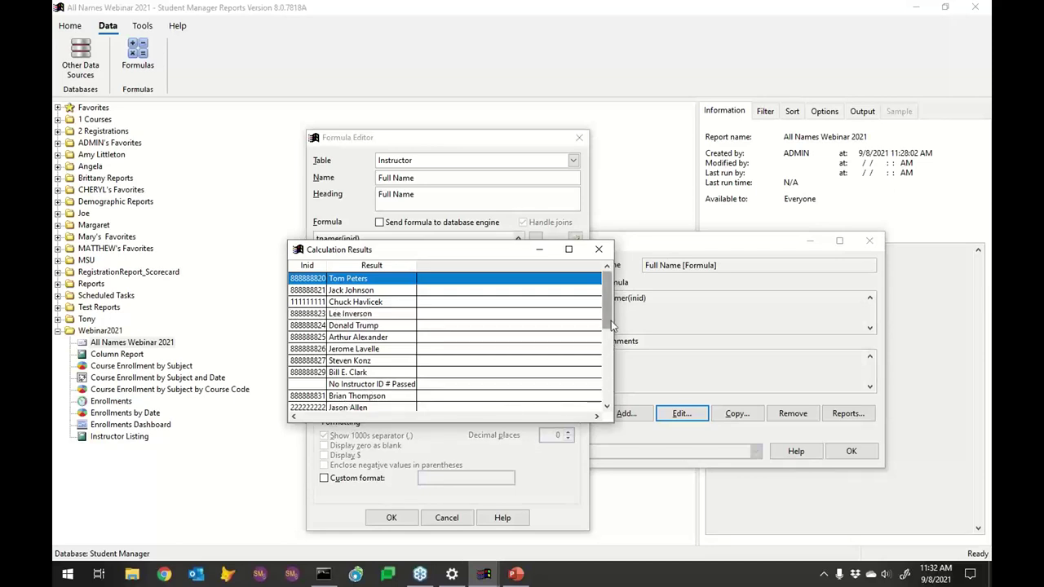
left_click(599, 249)
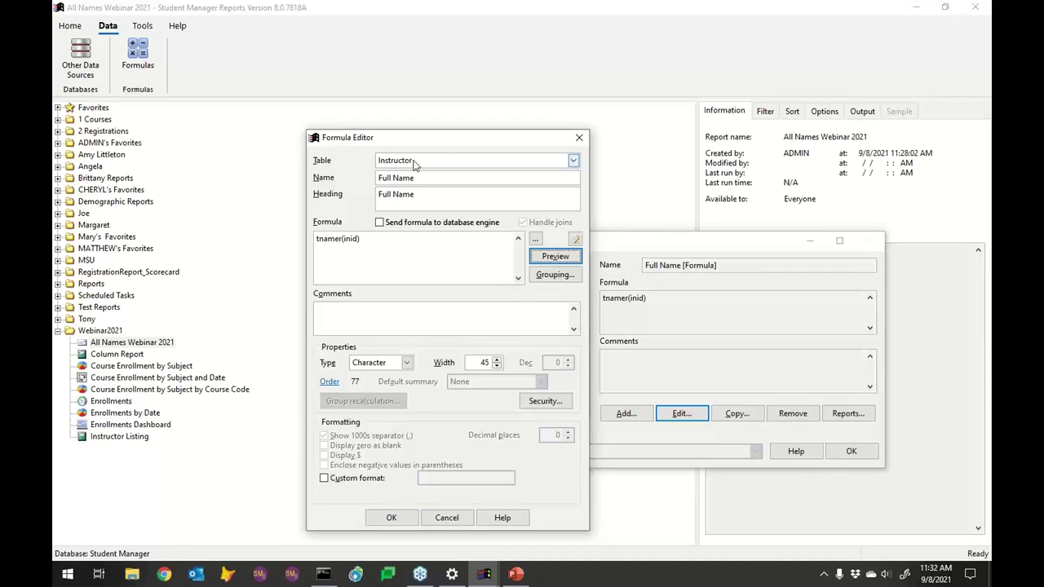
left_click(392, 517)
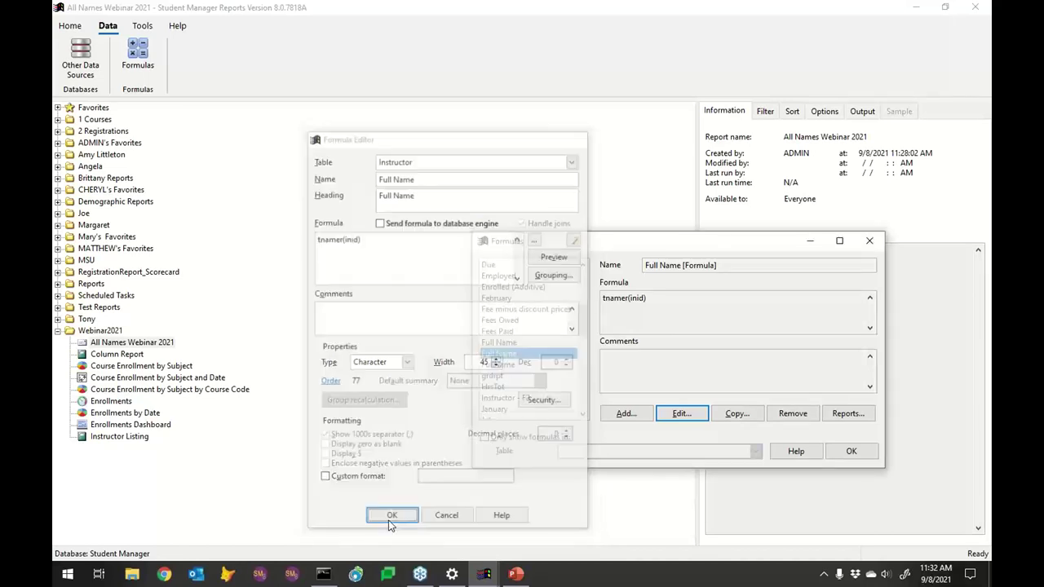
Step: Close the Formulas window, open the All Names Webinar 2021 report for editing at data selection, and select its CSZ formula field
left_click(854, 451)
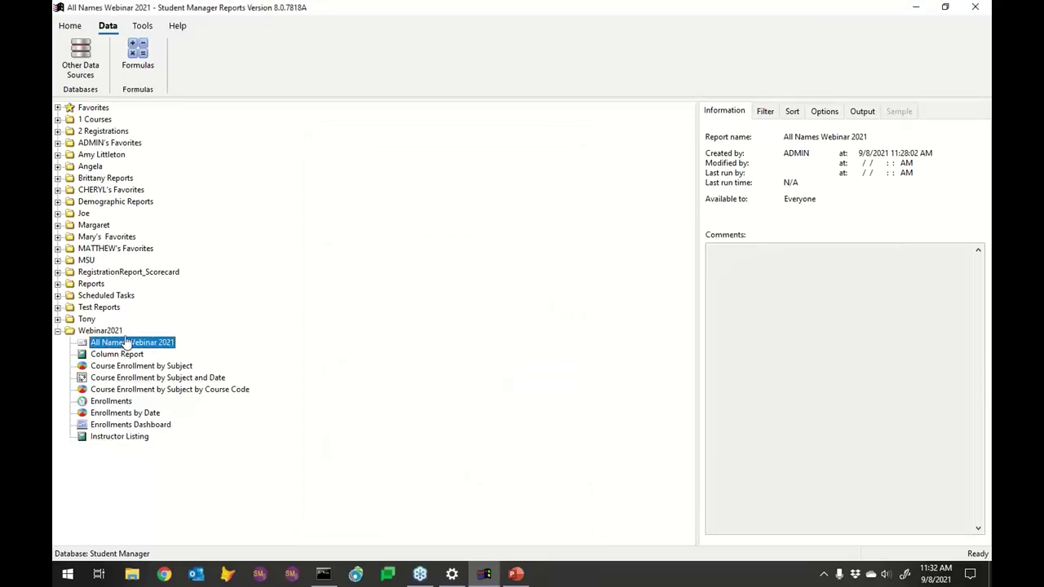
left_click(70, 25)
left_click(134, 59)
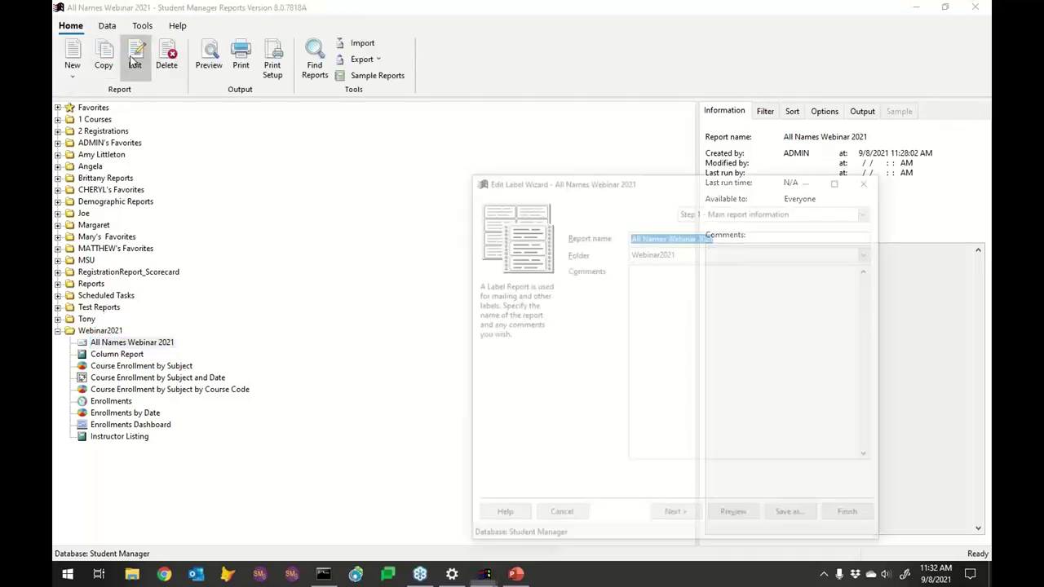
left_click(668, 514)
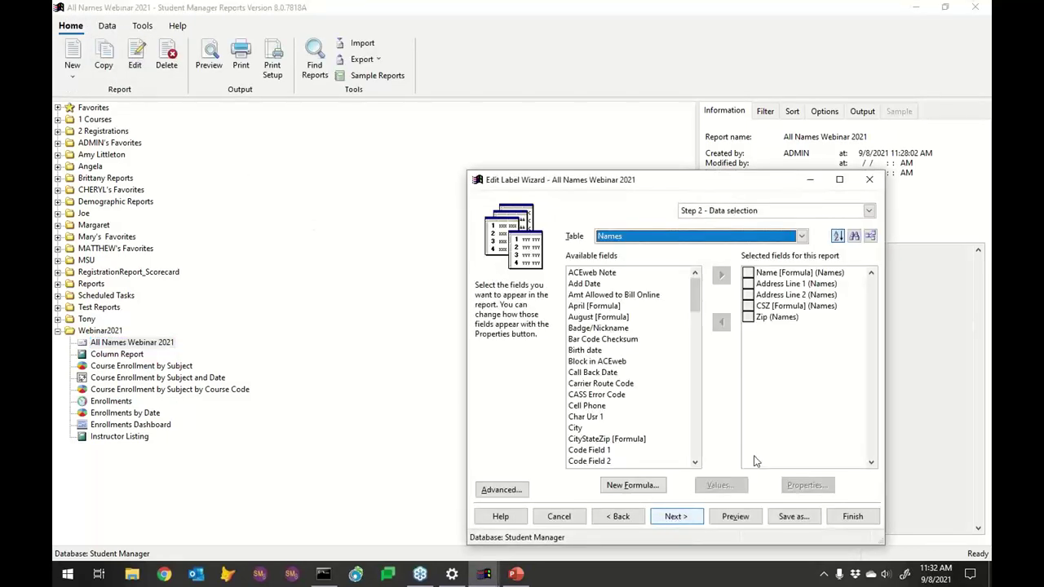
left_click(779, 307)
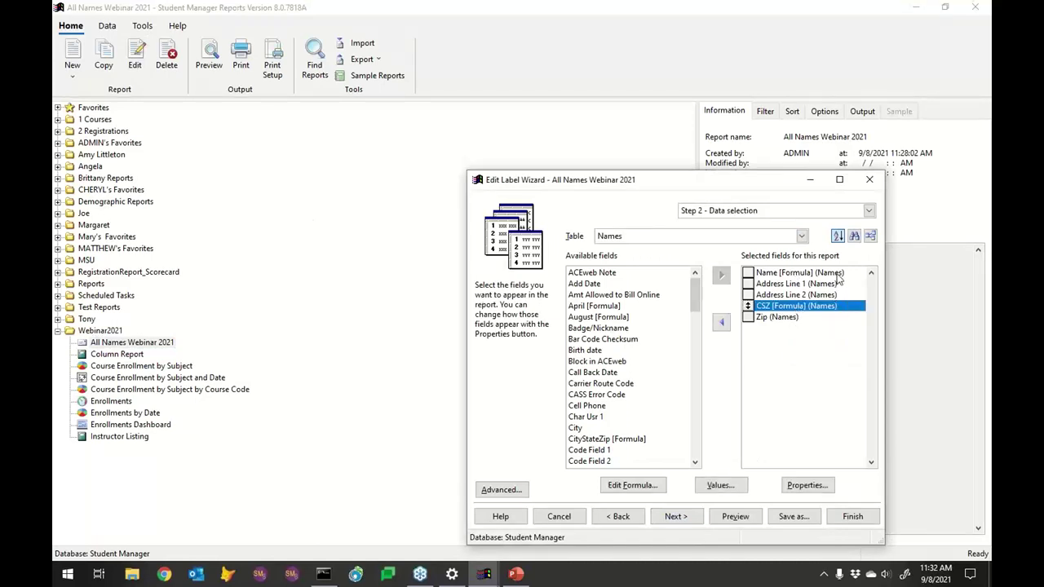
mouse_move(830, 305)
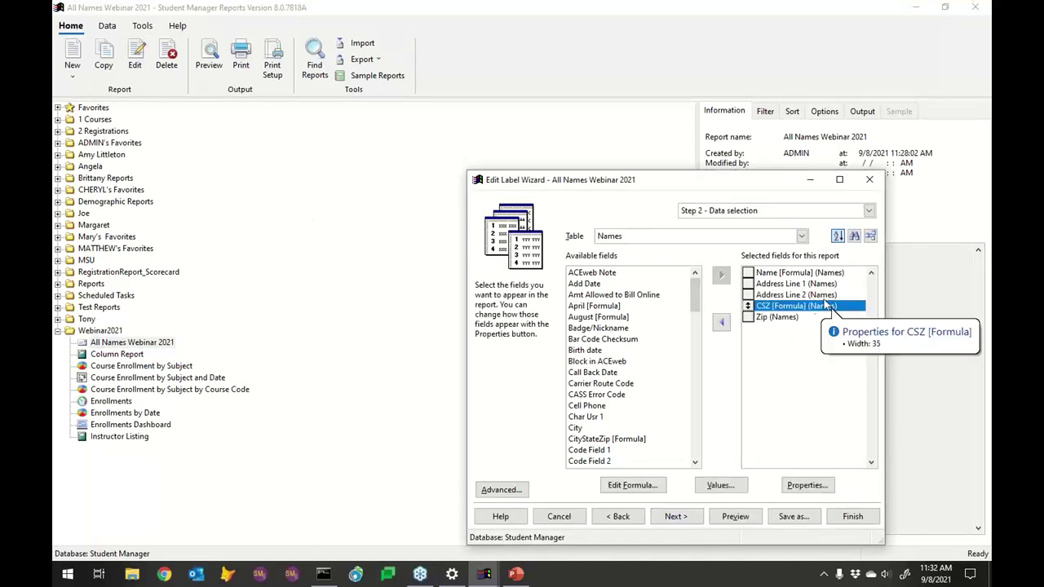
Step: Switch the table that supplies the label report's available fields to Registrations
left_click(638, 236)
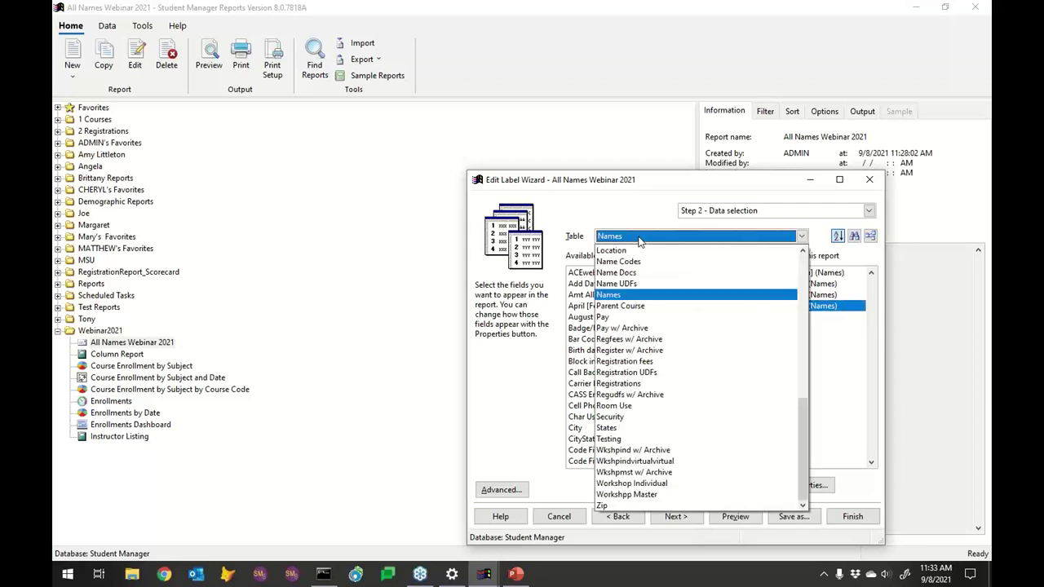
key("Down")
key("Return")
left_click(640, 236)
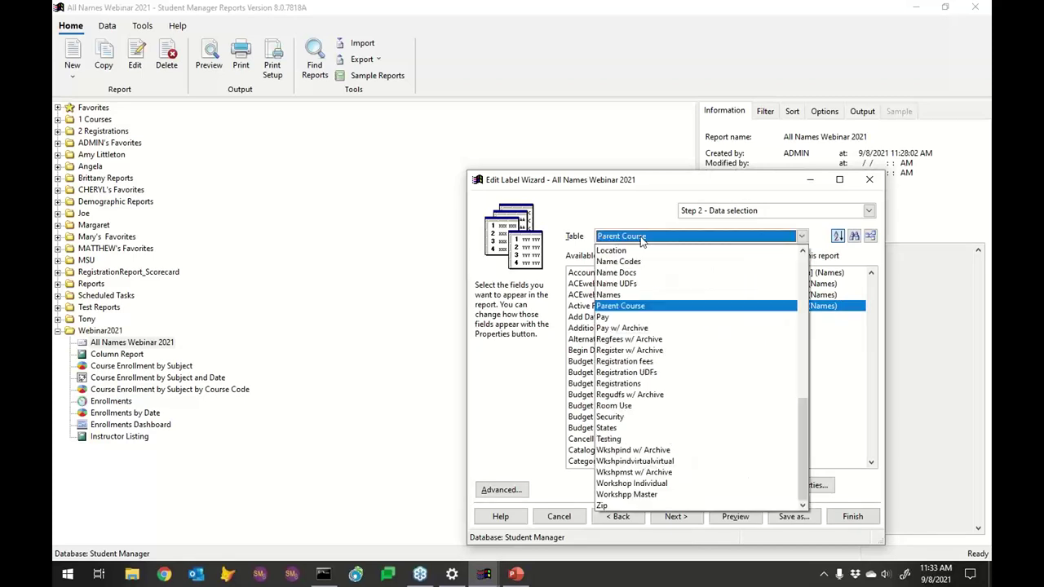
left_click(640, 390)
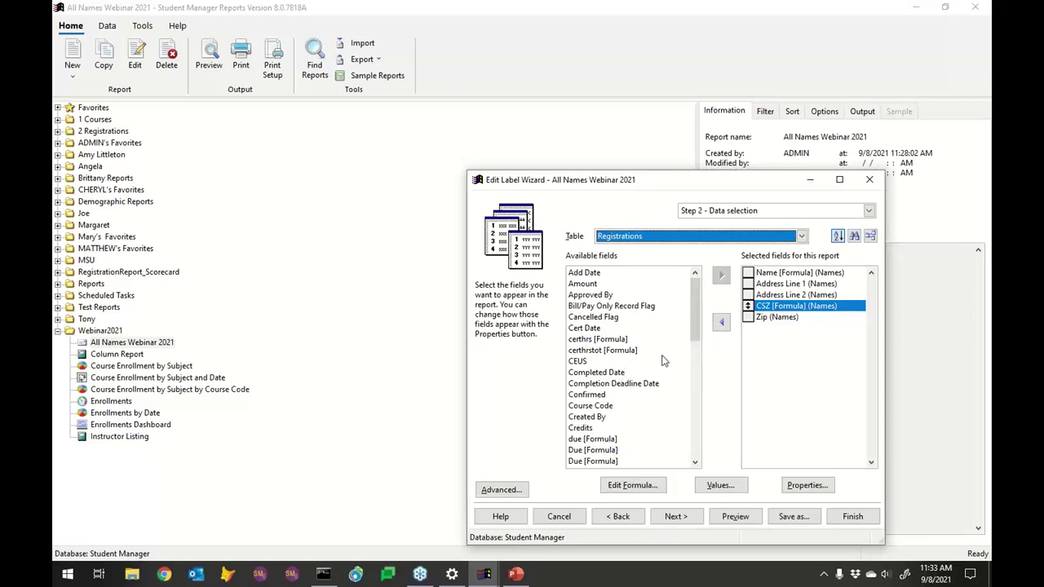
Step: Look through the Registrations formula fields and inspect the definition of the lowercase due formula
left_click(608, 339)
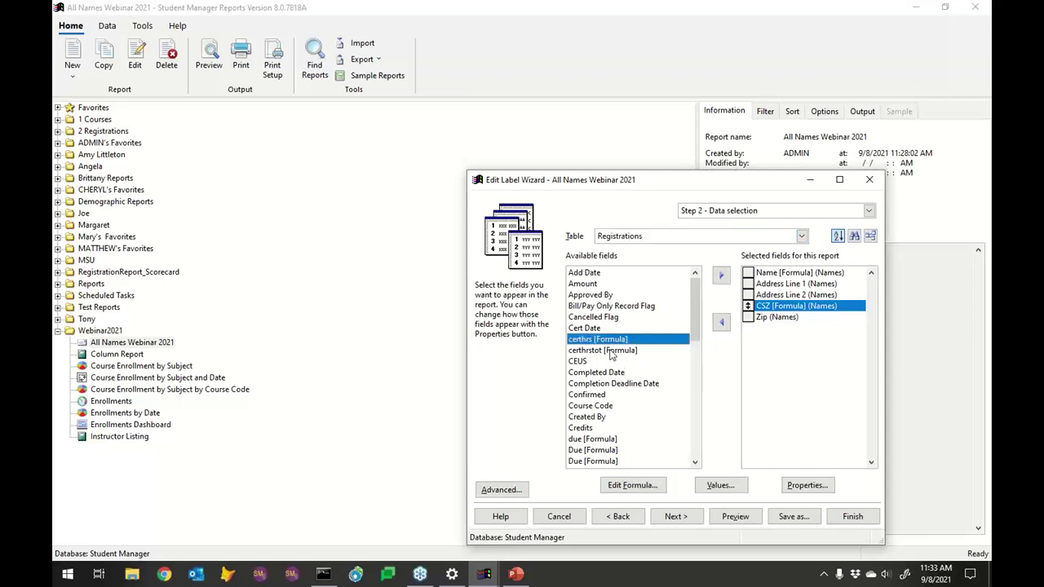
left_click(610, 350)
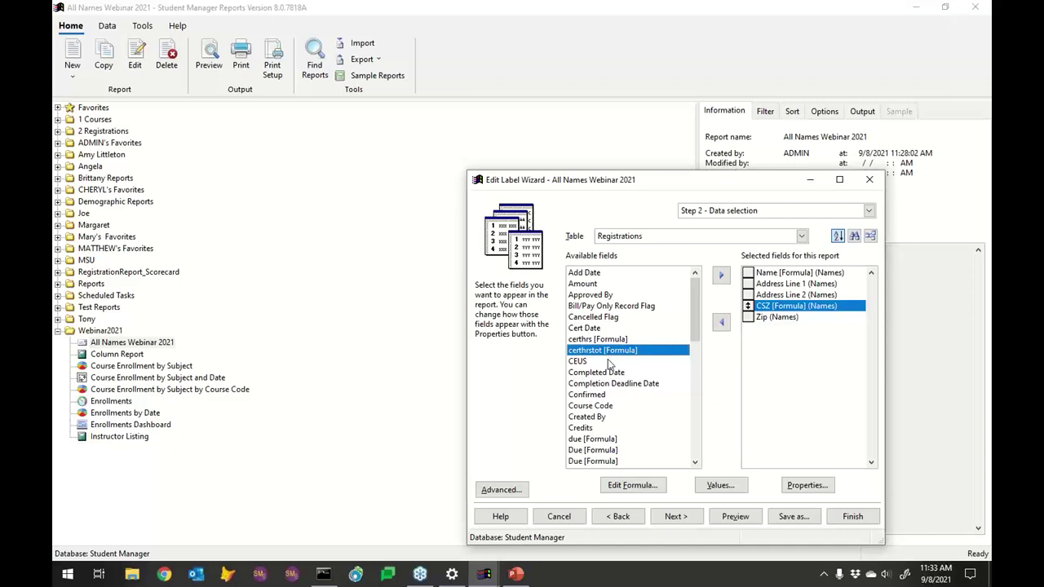
left_click(607, 441)
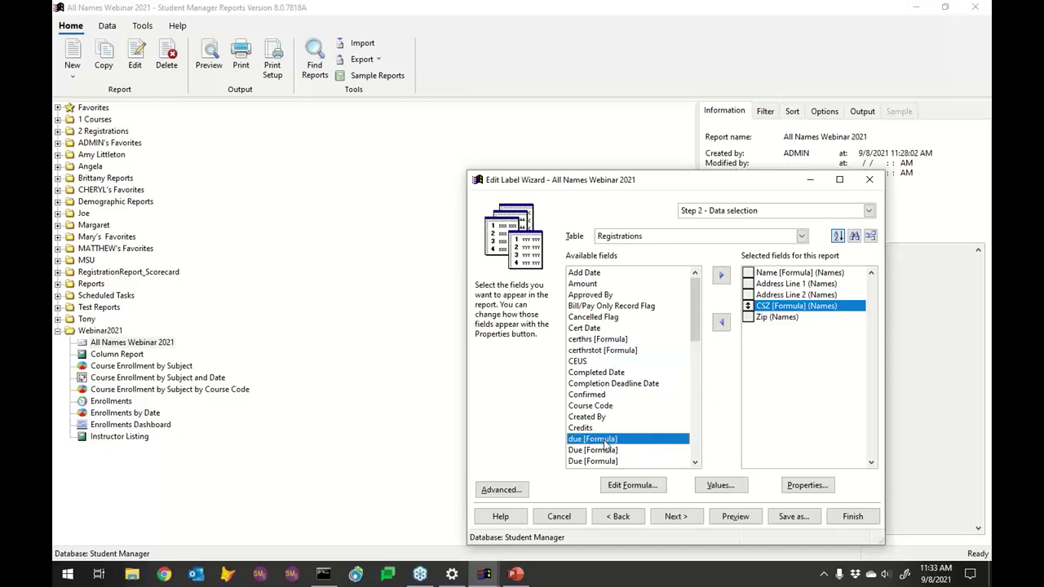
left_click(638, 485)
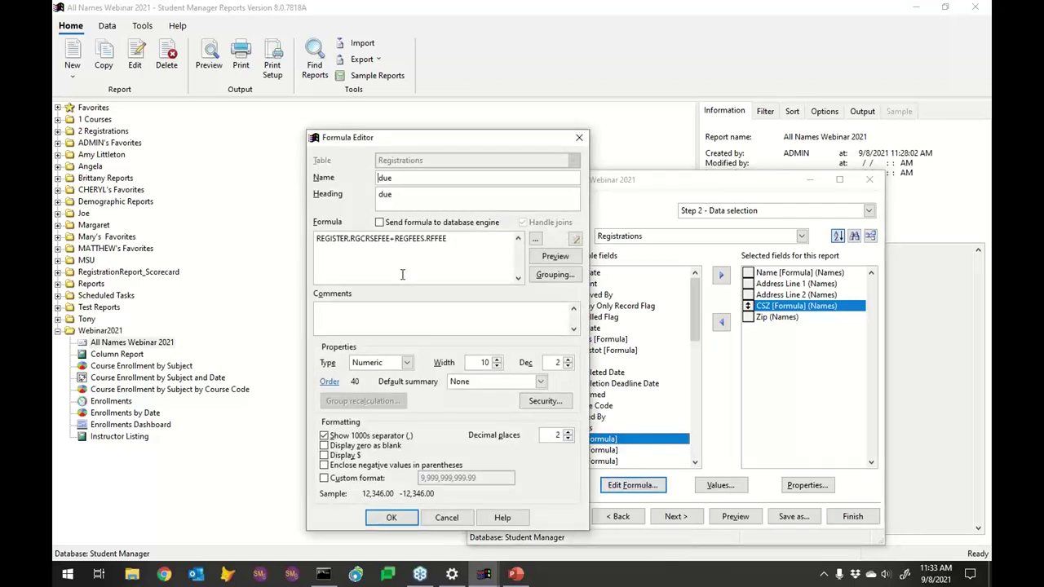
left_click(447, 517)
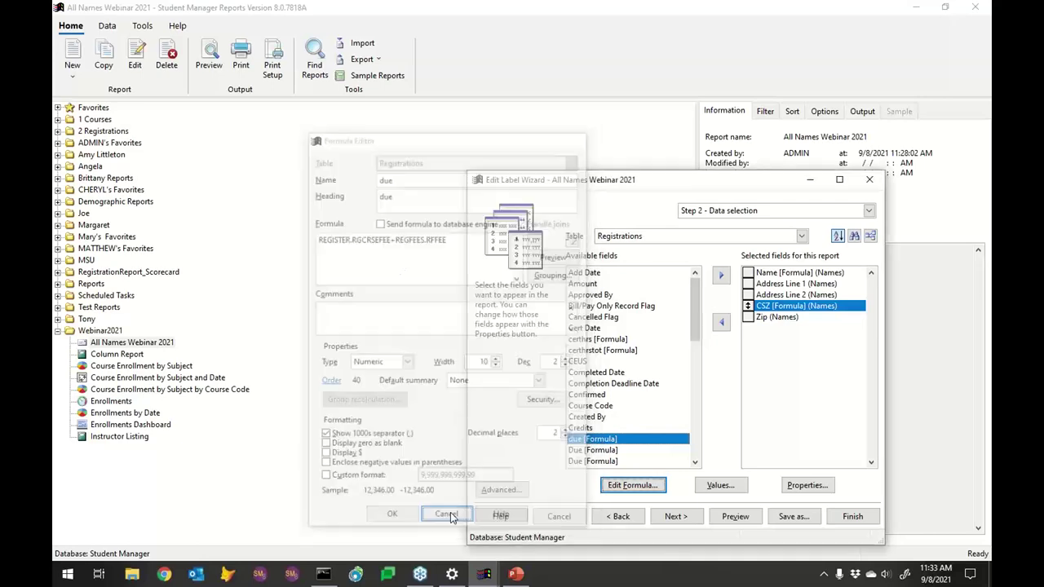
Step: Inspect the definition of the first capitalised Due formula in the Registrations table
left_click(604, 450)
left_click(630, 485)
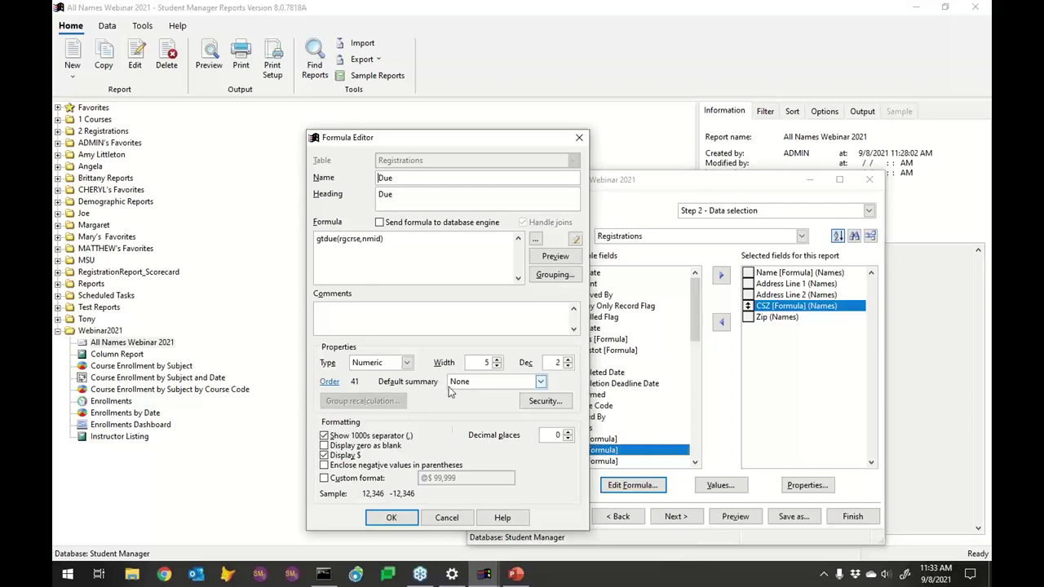
left_click(444, 517)
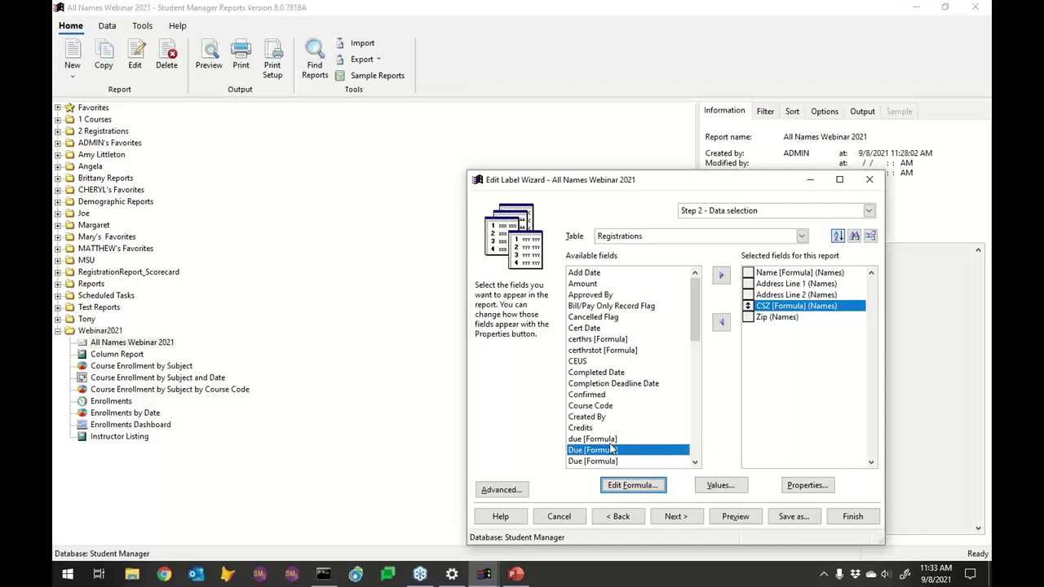
Step: Find the Paid formula among the Registrations fields and inspect its definition
scroll(697, 417, "down", 8)
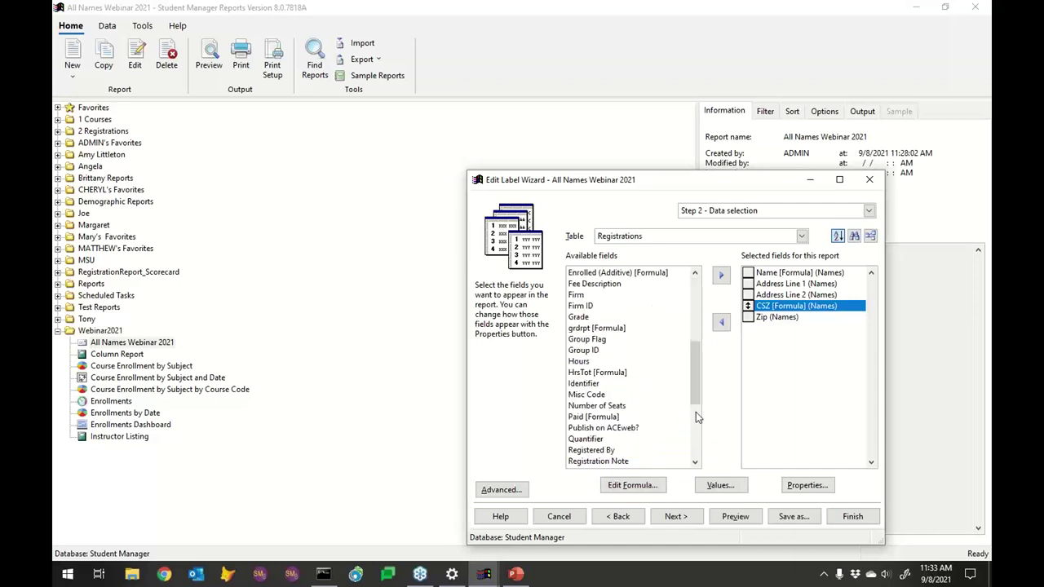
left_click(599, 416)
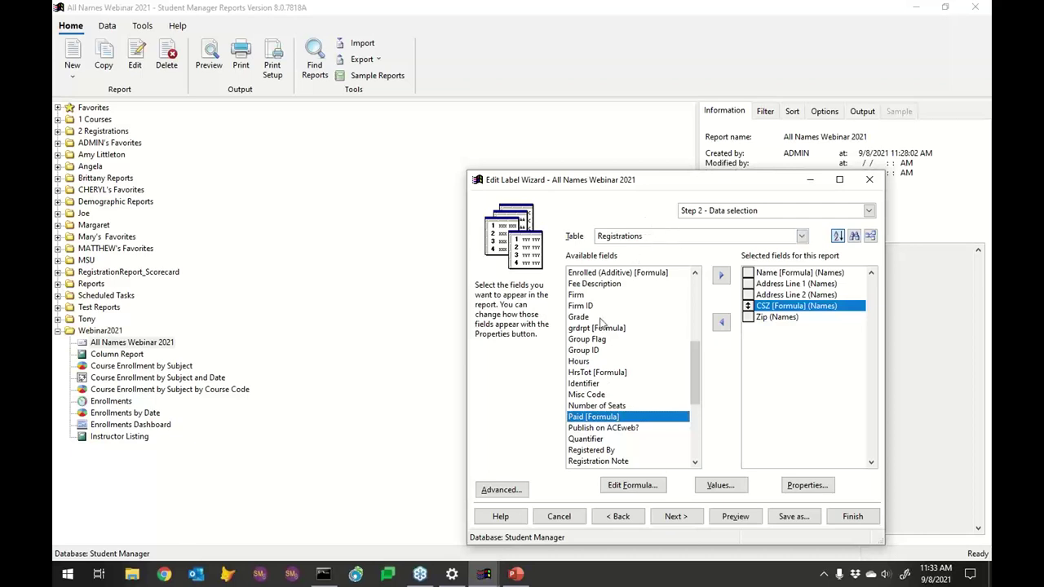
left_click(642, 486)
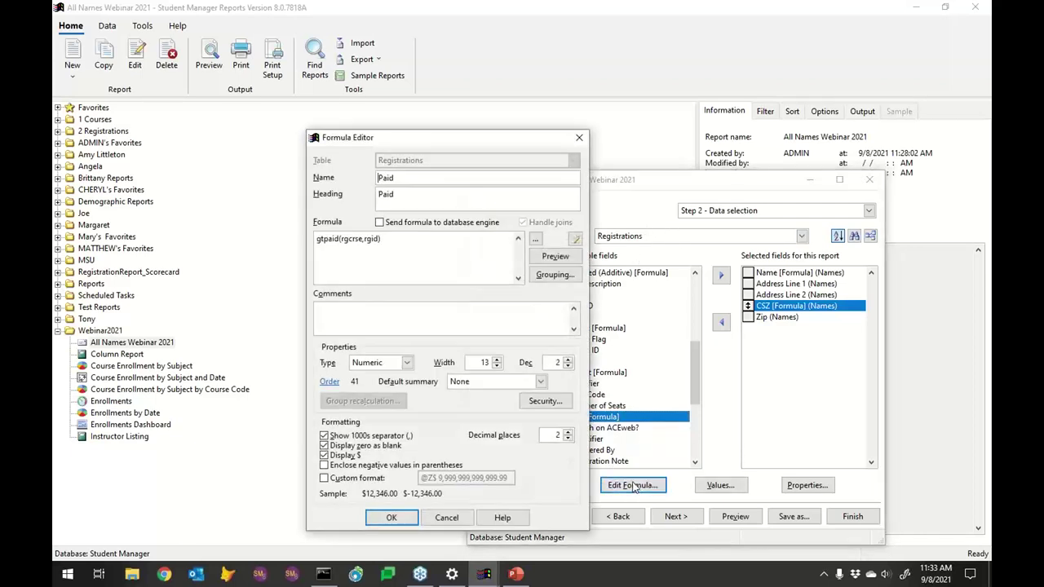
left_click(579, 137)
Step: Switch the table that supplies the label report's available fields to Course
left_click(697, 237)
left_click(804, 297)
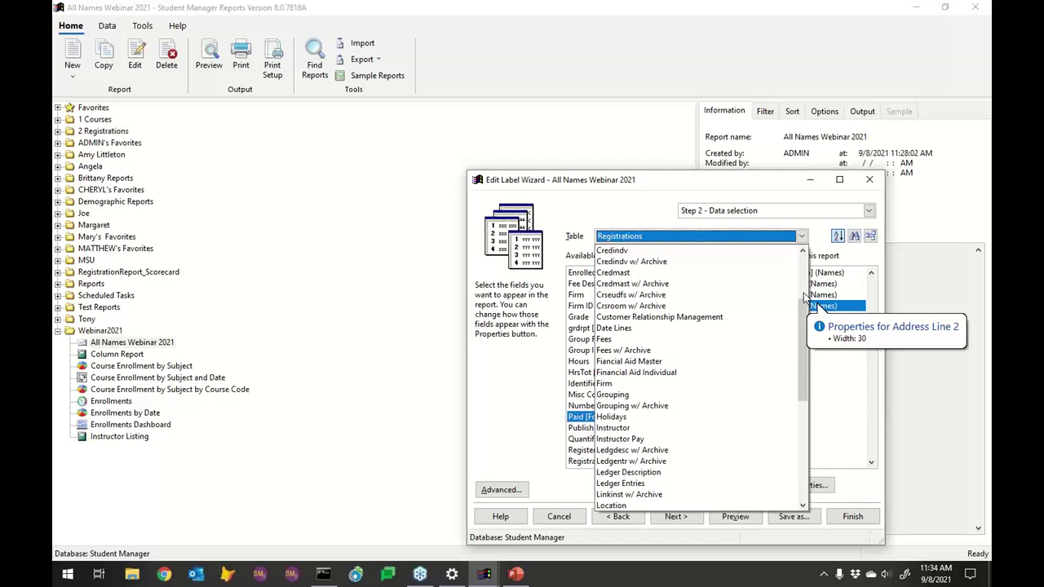
left_click(804, 298)
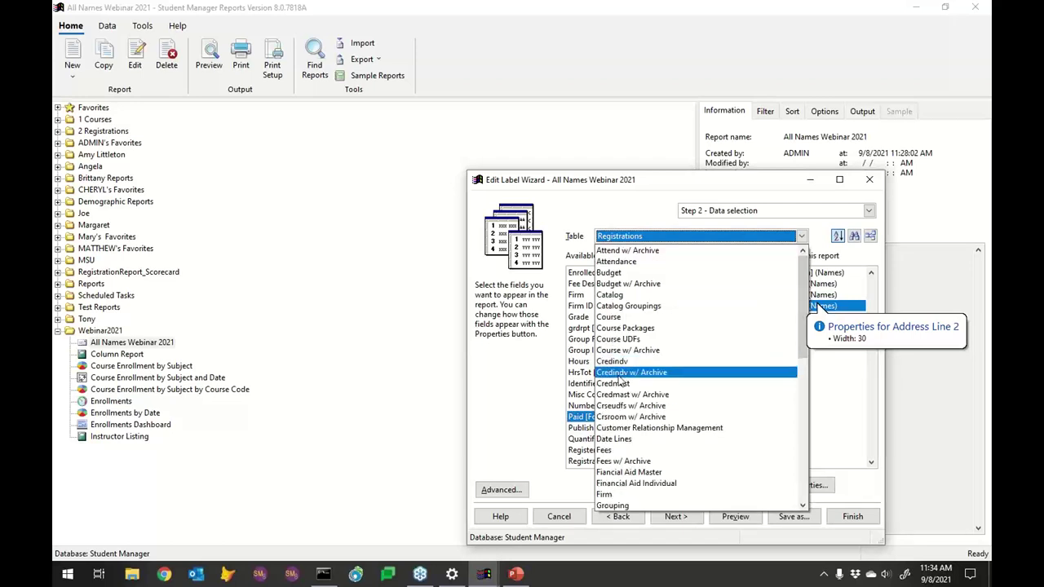
left_click(618, 317)
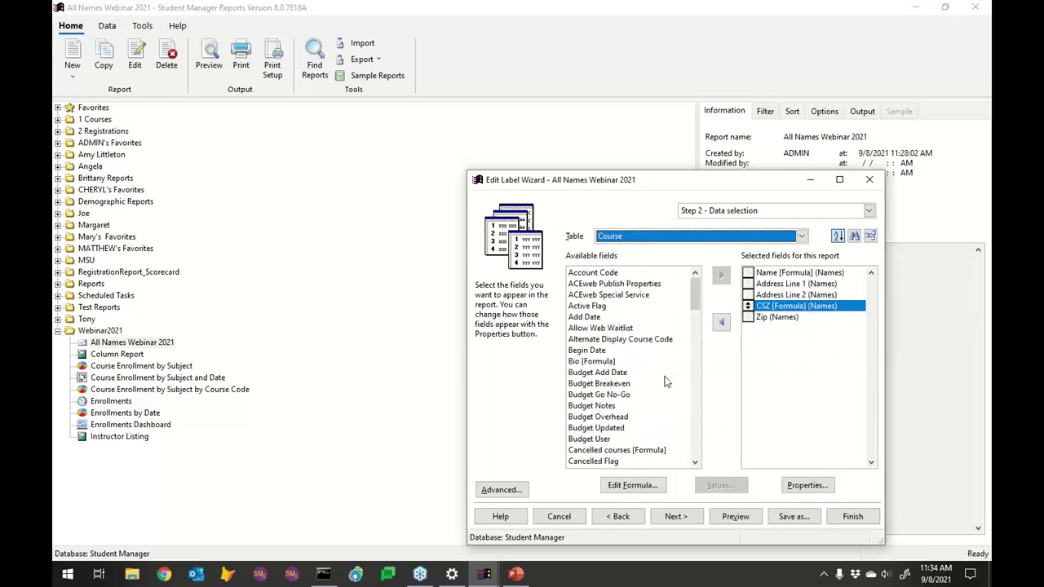
Step: Look through the Course table's available fields for existing fee formulas, and finish editing the label report
left_click(692, 424)
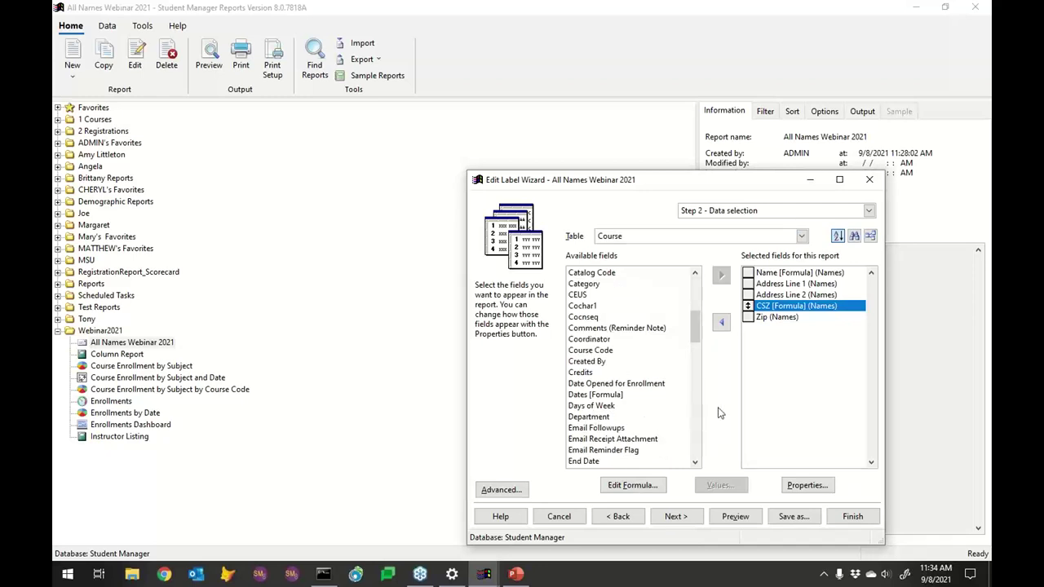
left_click(688, 407)
left_click(697, 427)
left_click(697, 426)
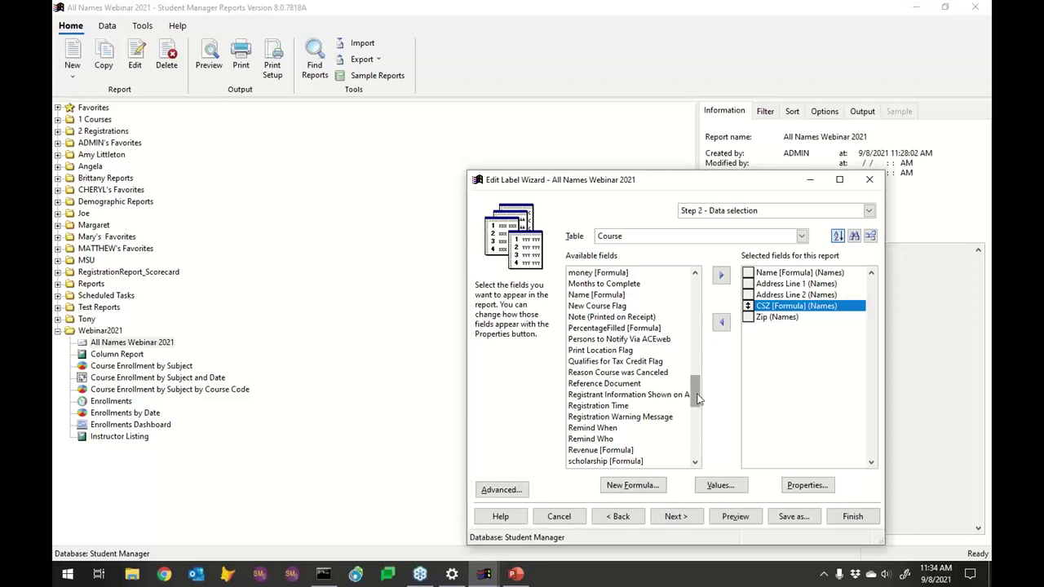
left_click_drag(698, 398, 697, 376)
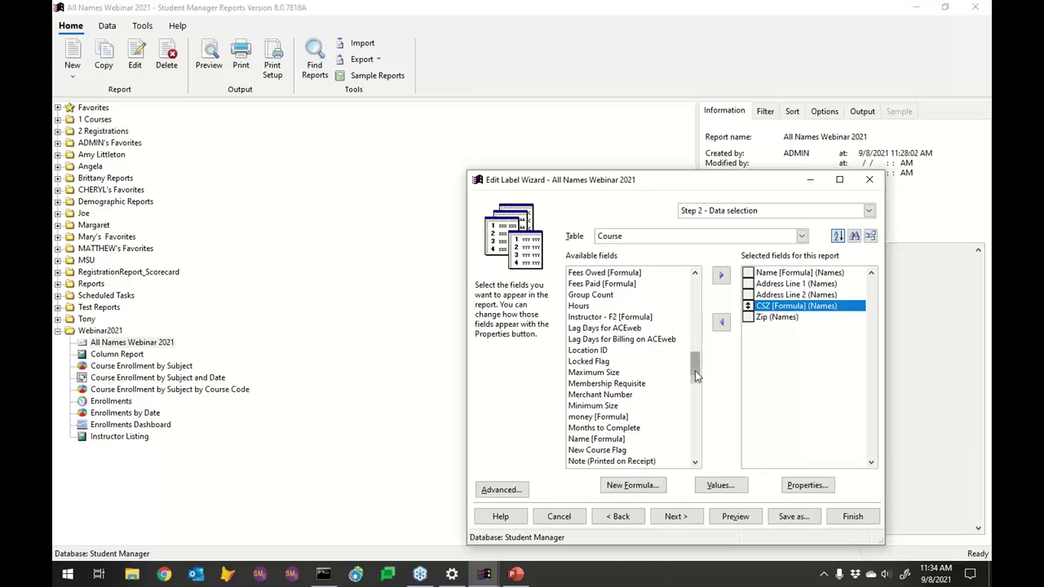
left_click(852, 516)
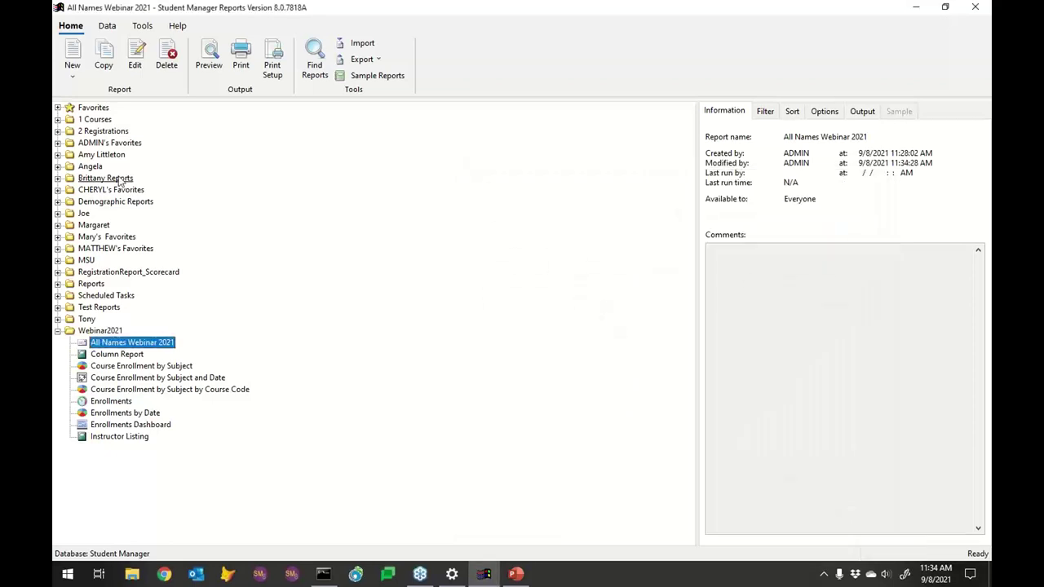
Step: Start a new formula for the Course table with the name and heading Paid
left_click(109, 27)
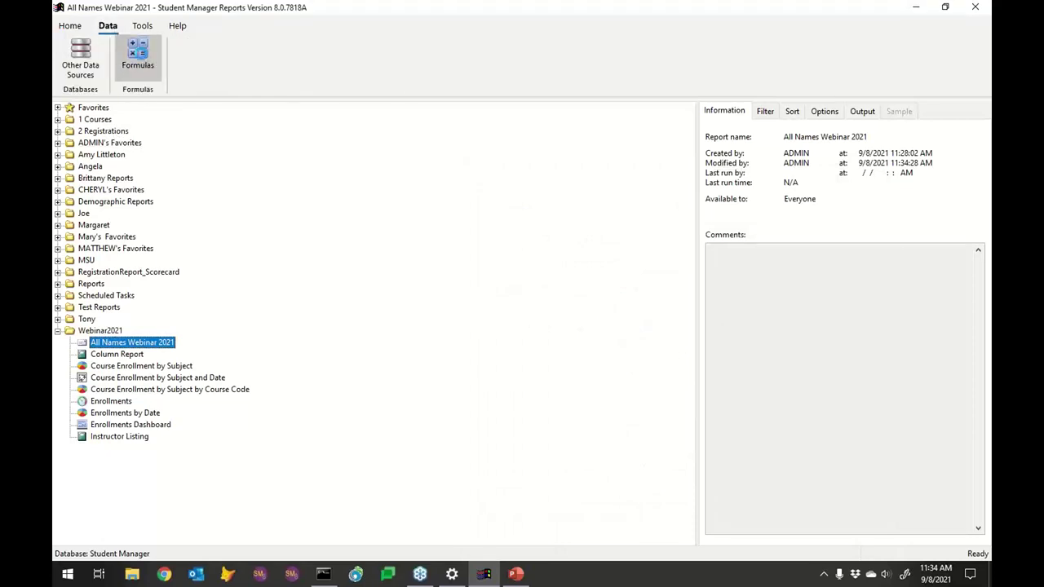
left_click(138, 57)
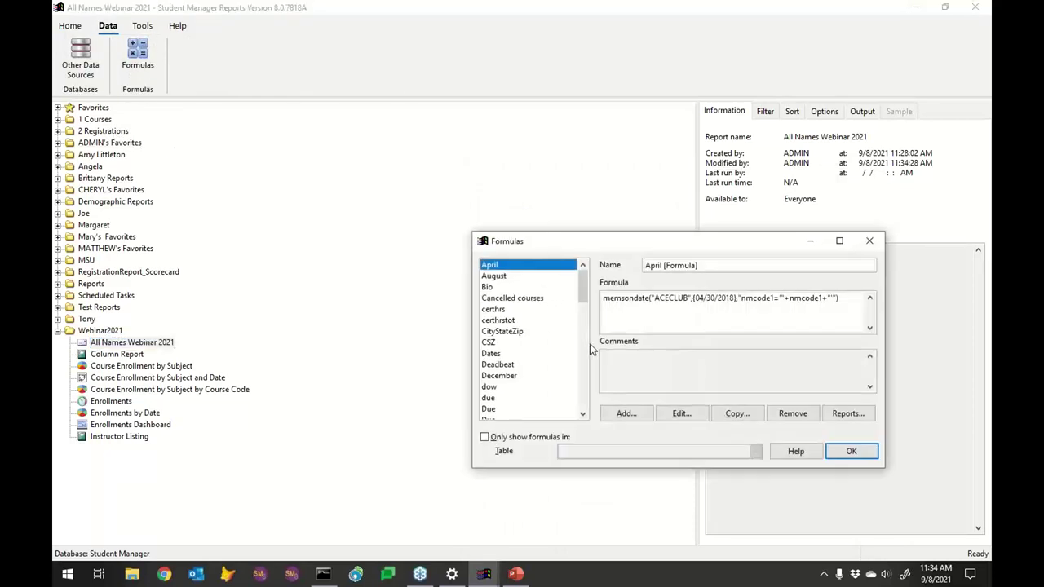
left_click(626, 413)
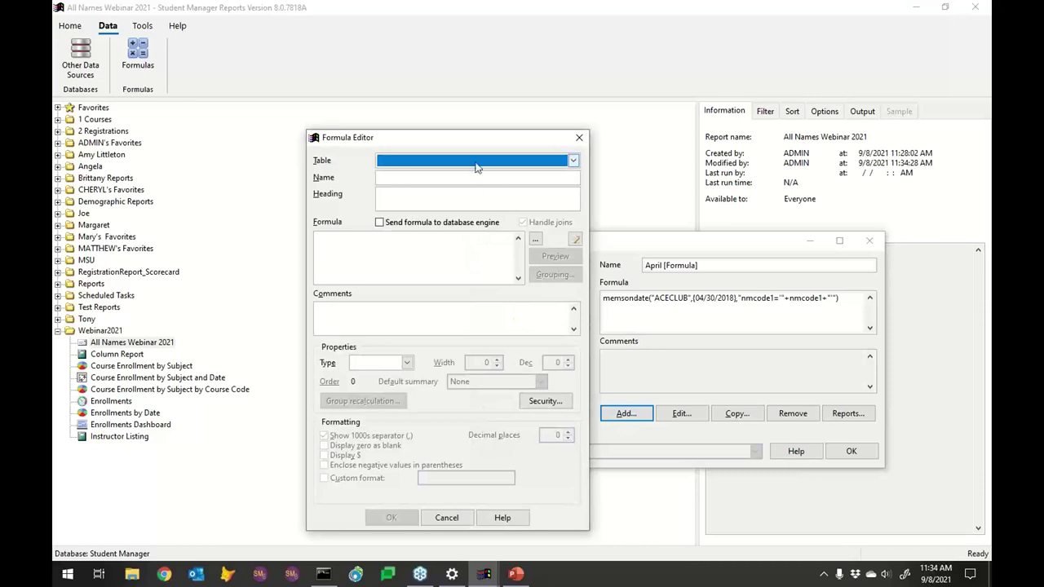
left_click(478, 161)
left_click(406, 239)
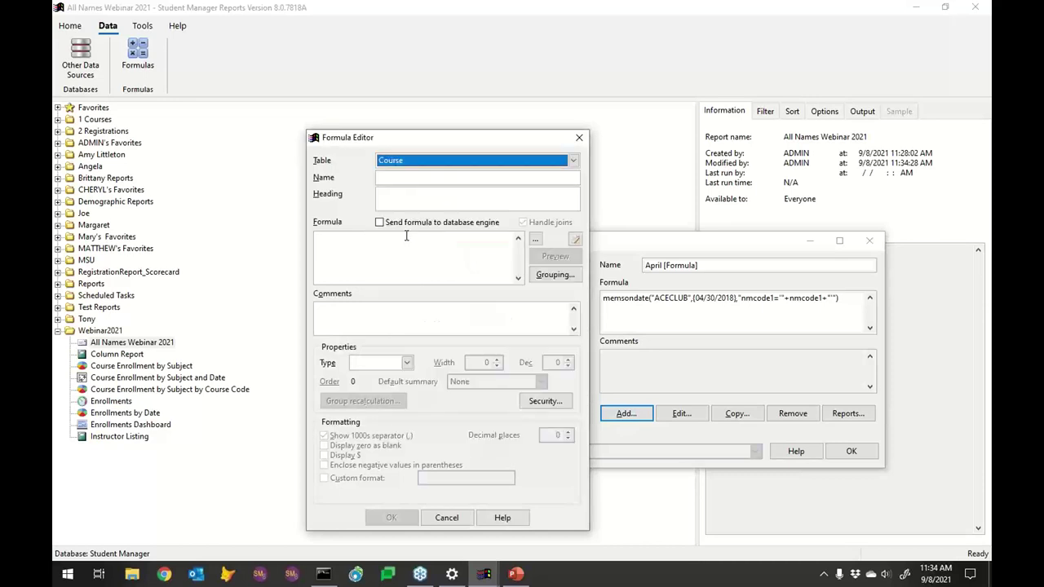
left_click(390, 177)
type("Paid")
key("Tab")
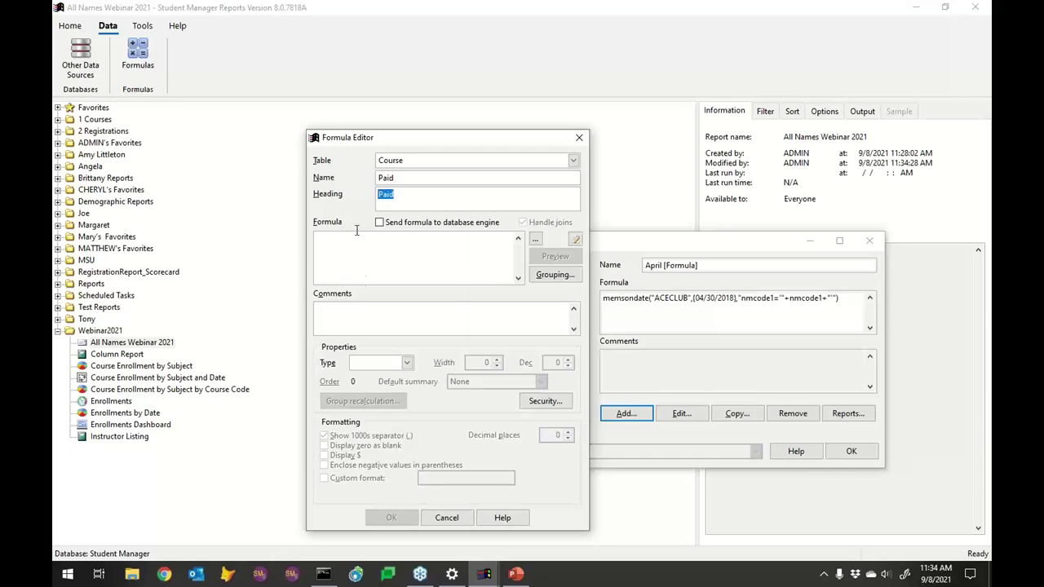
left_click(366, 255)
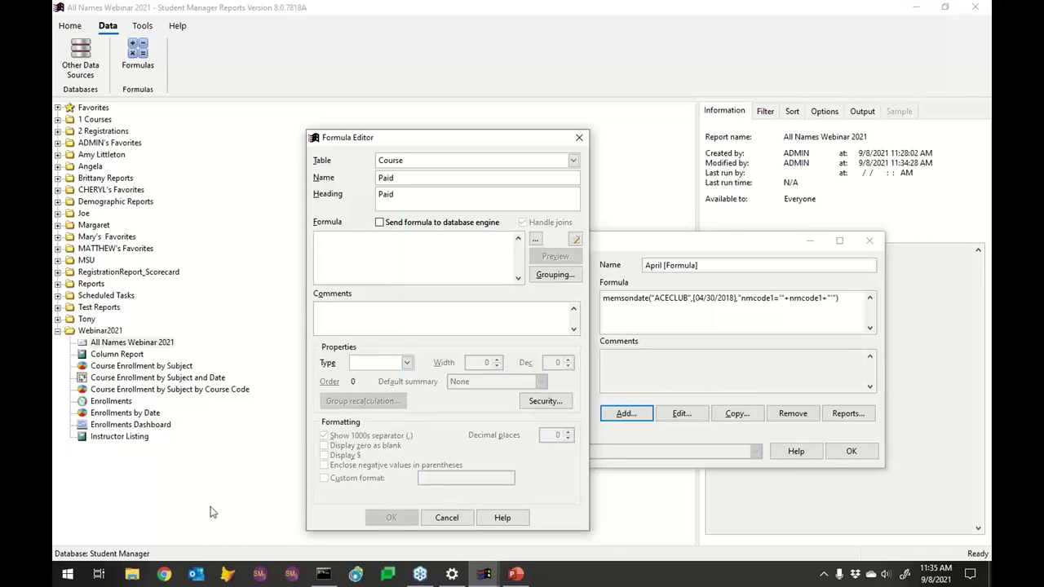
Step: Switch to Chrome and open the Student Manager/ACEweb Online Reference Guide on aceware.com
left_click(165, 575)
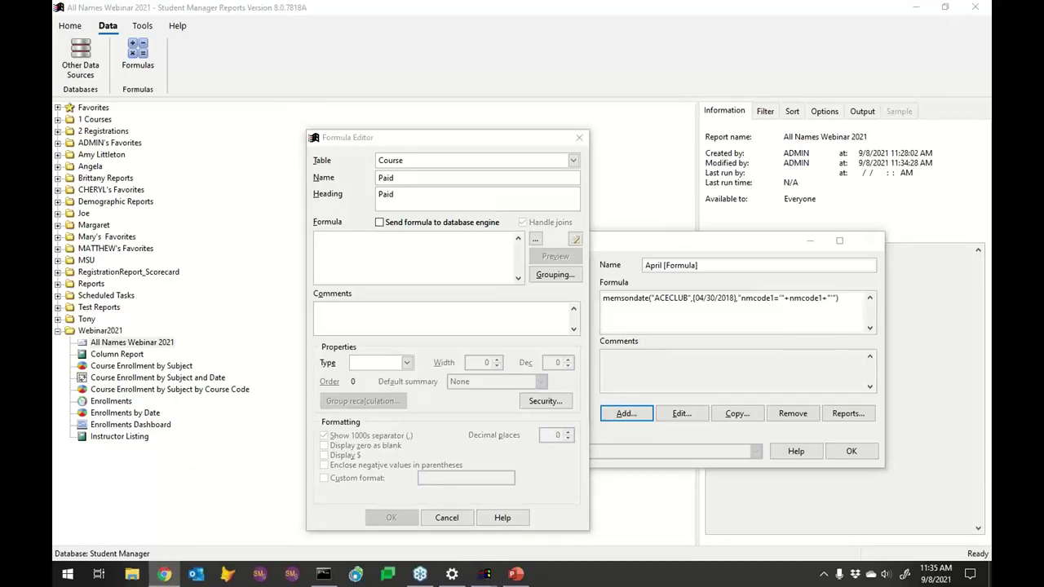
left_click_drag(986, 8, 551, 5)
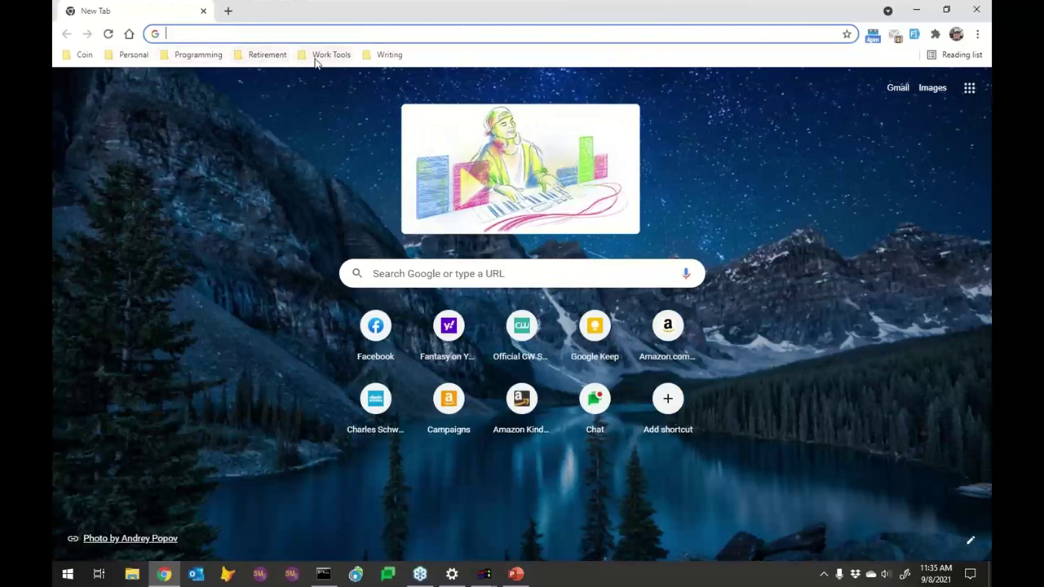
left_click(245, 33)
type("ad")
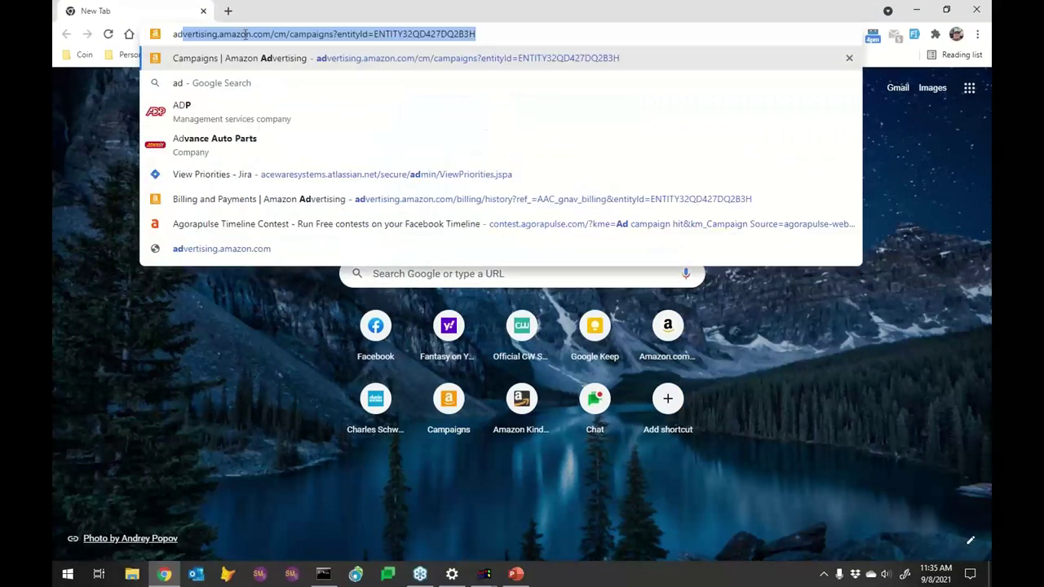
key("BackSpace")
type("skew")
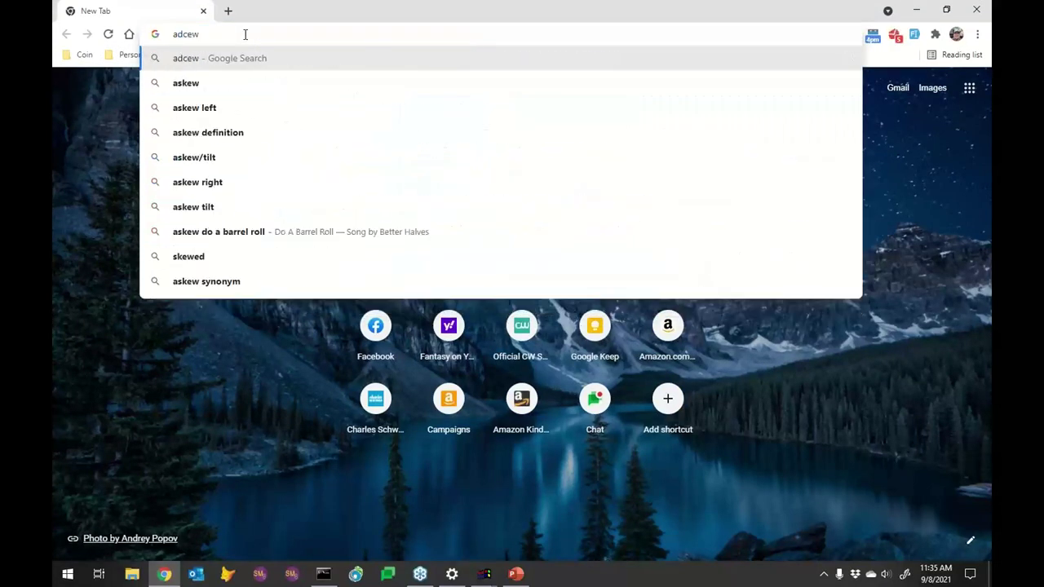
key("BackSpace")
key("BackSpace")
key("BackSpace")
key("BackSpace")
type("d")
key("BackSpace")
type("ce")
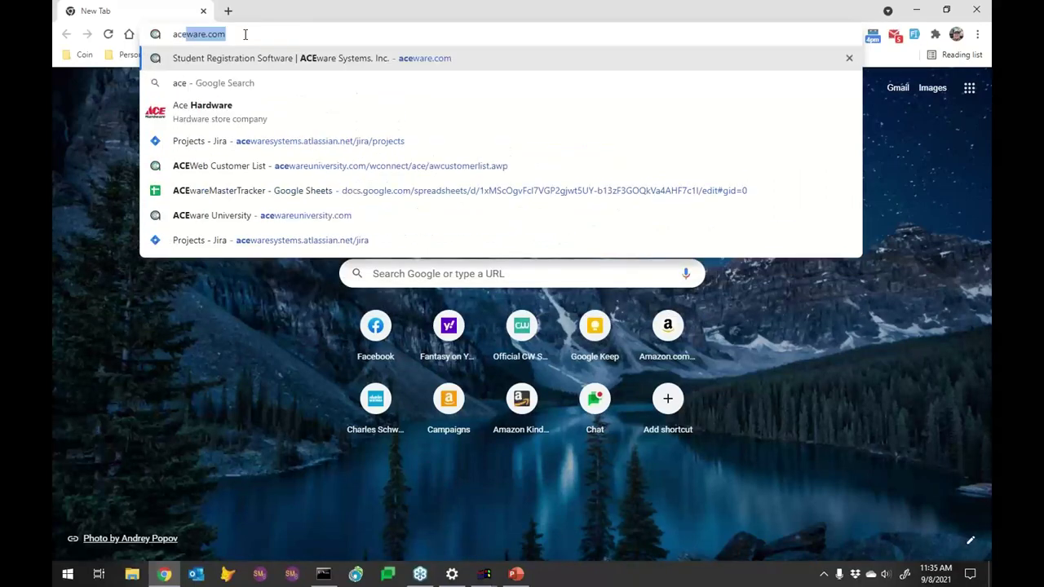
key("Return")
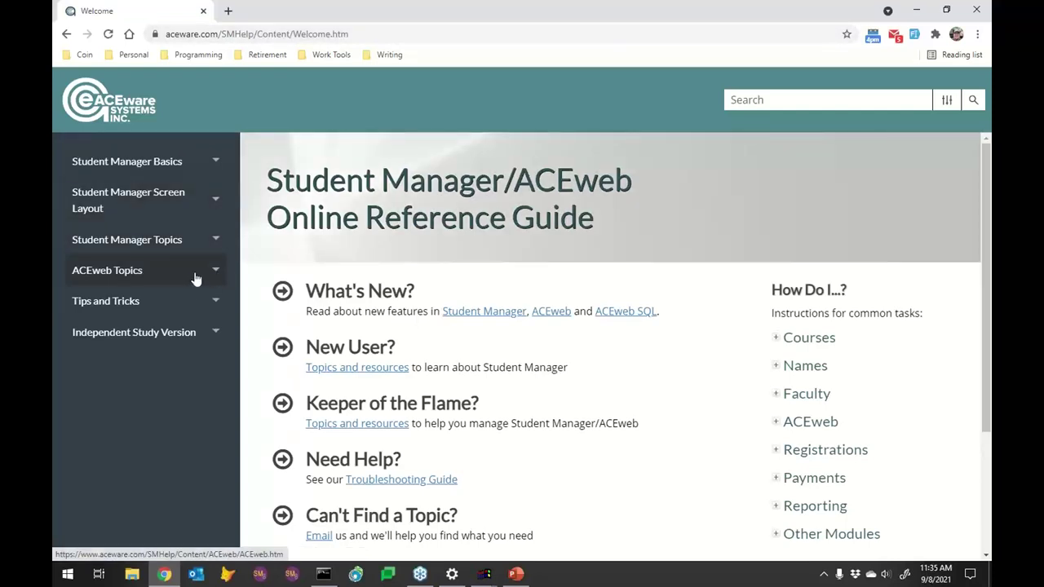
Step: Search the online reference guide for "course paid"
left_click(756, 98)
type("course due")
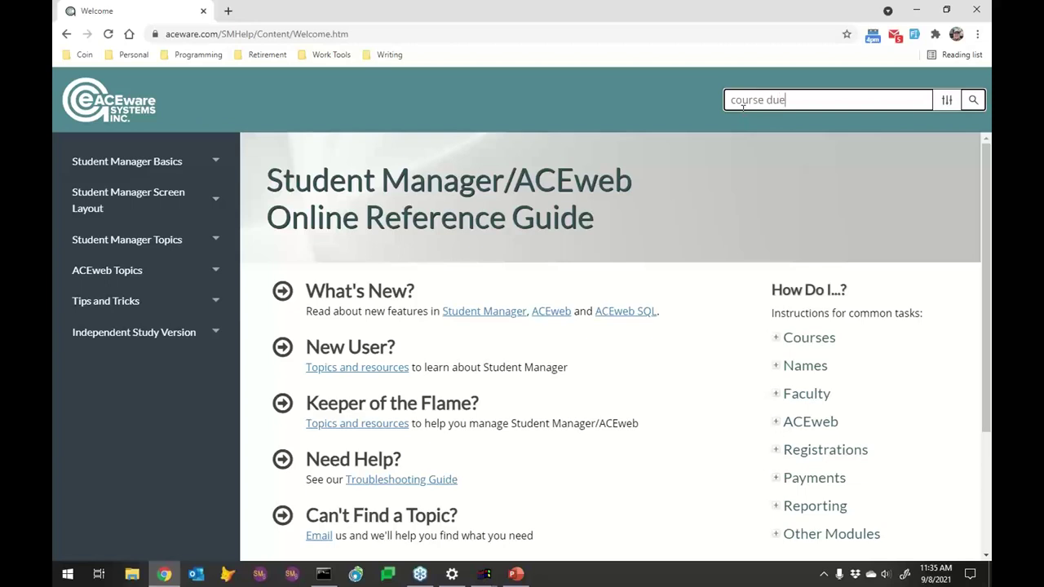
key("BackSpace")
key("BackSpace")
type("paid")
key("Return")
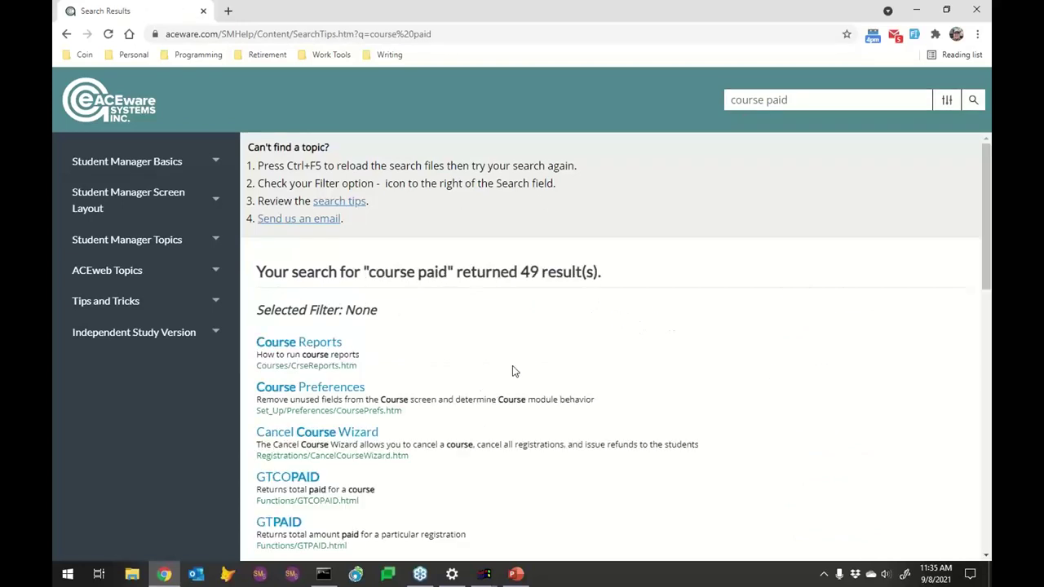
Step: Open the GTCOPAID function topic and copy the example expression GTCOPAID(cocrse)
left_click(287, 481)
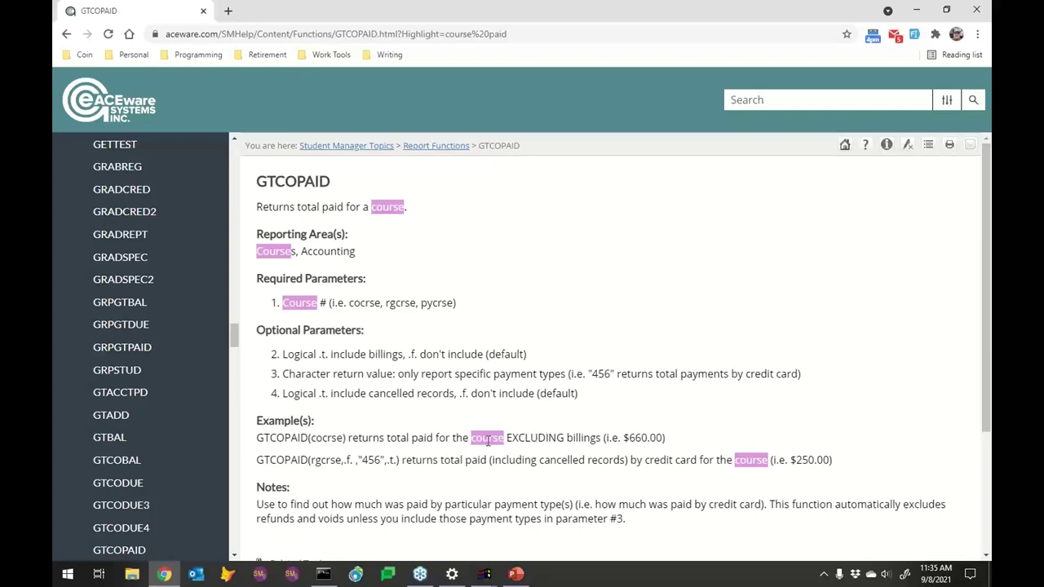
left_click_drag(345, 439, 256, 438)
key("ctrl+c")
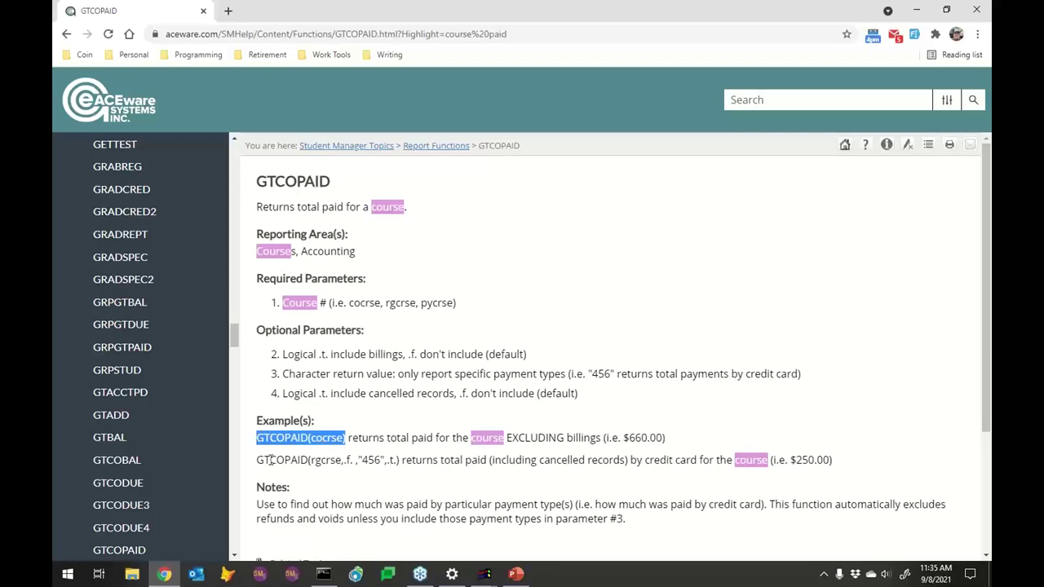
Step: Return to the Formula Editor, paste GTCOPAID(cocrse) as the Paid formula's expression and test it
key("alt+Tab")
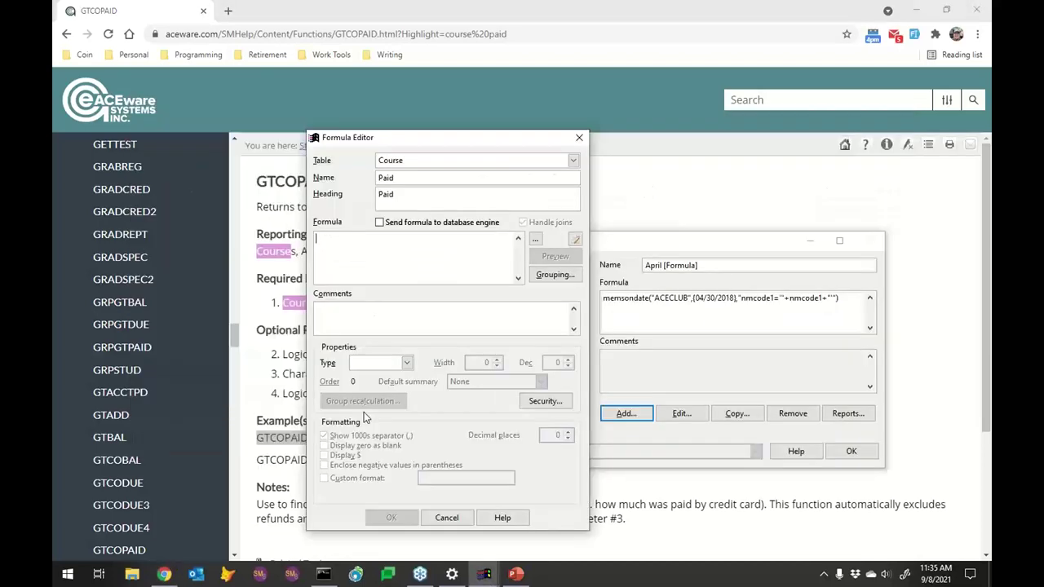
left_click(354, 267)
key("ctrl+v")
key("Tab")
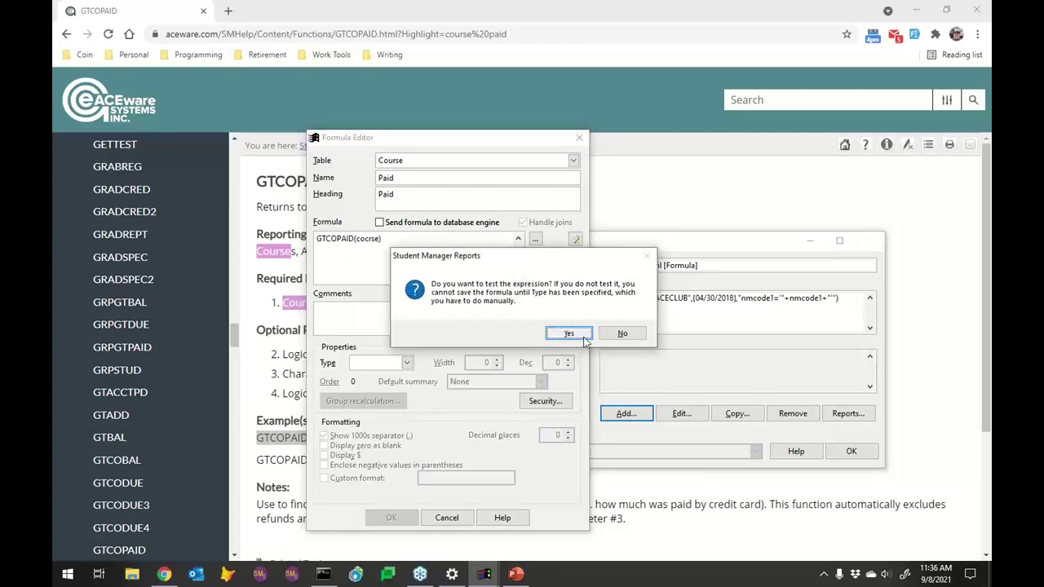
left_click(568, 333)
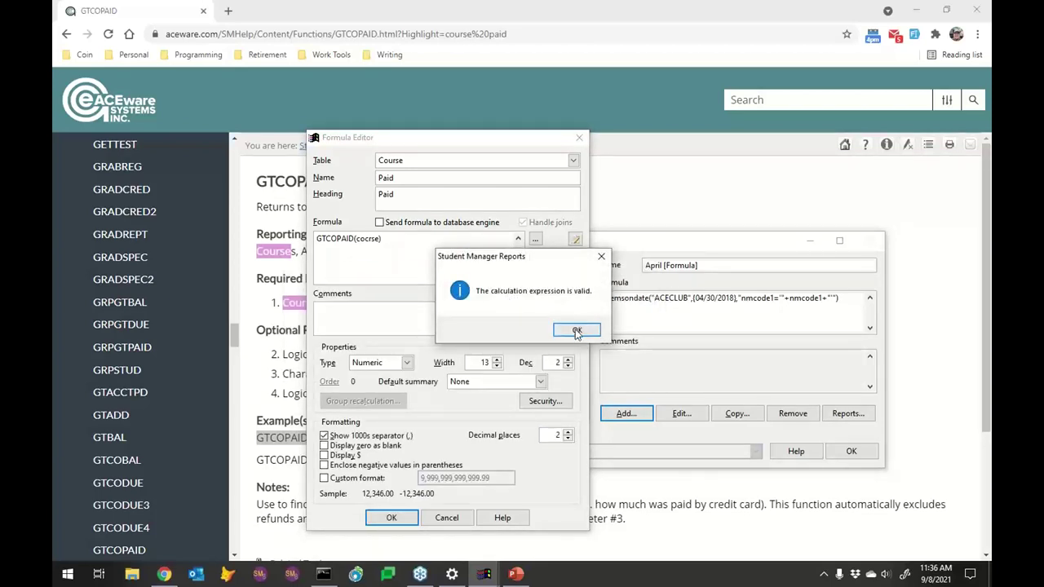
left_click(576, 331)
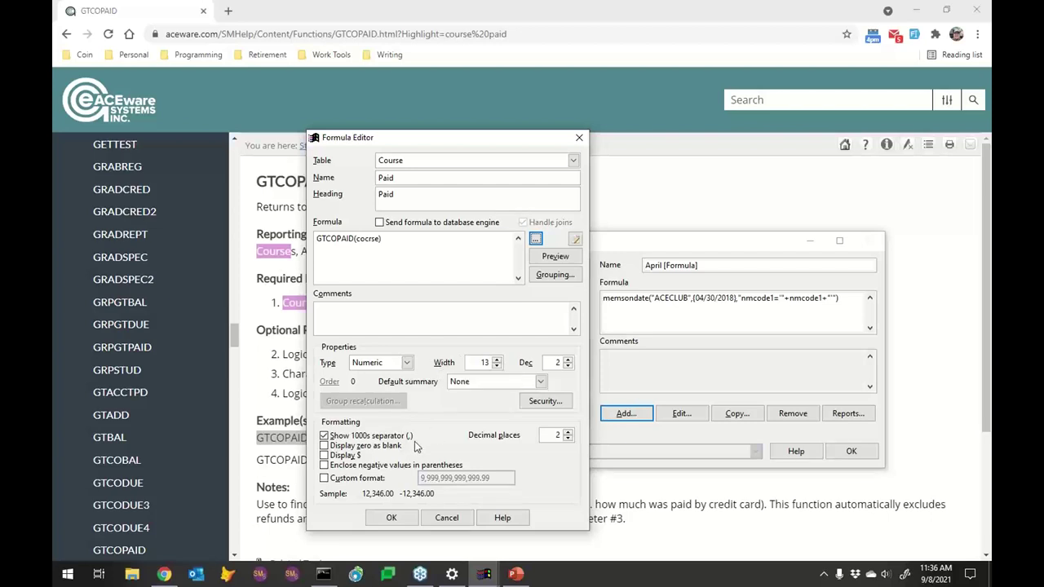
Step: Format the Paid formula to display zero as blank and show the $ sign, and set its width to 6
left_click(338, 446)
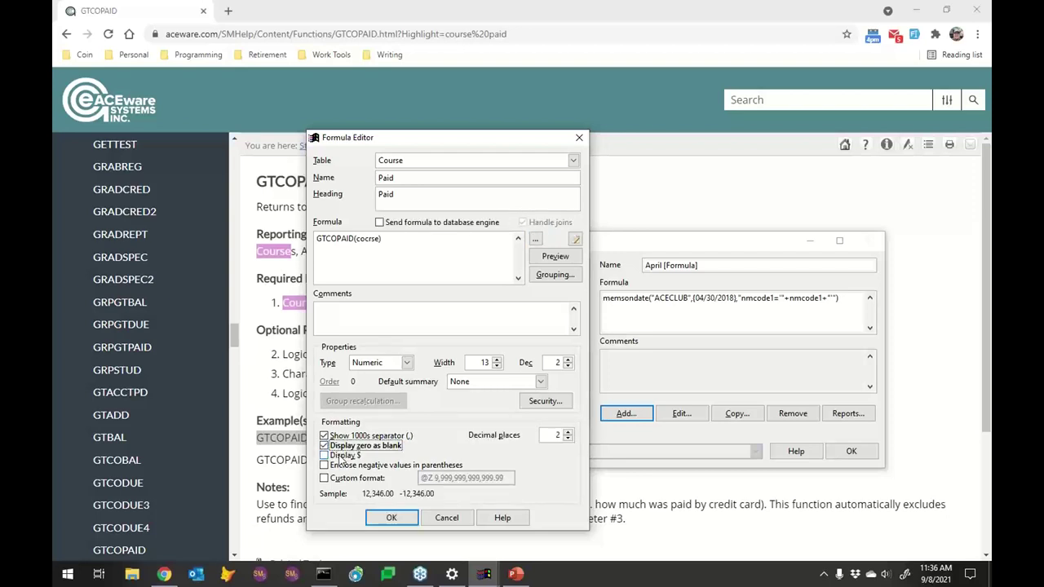
left_click(342, 455)
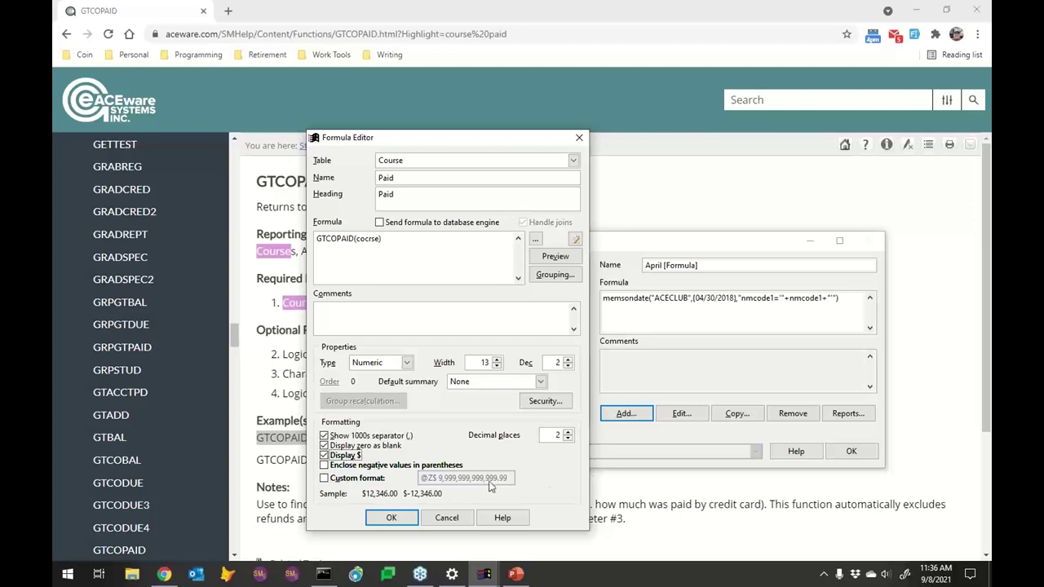
left_click(497, 366)
left_click(496, 366)
left_click(496, 366)
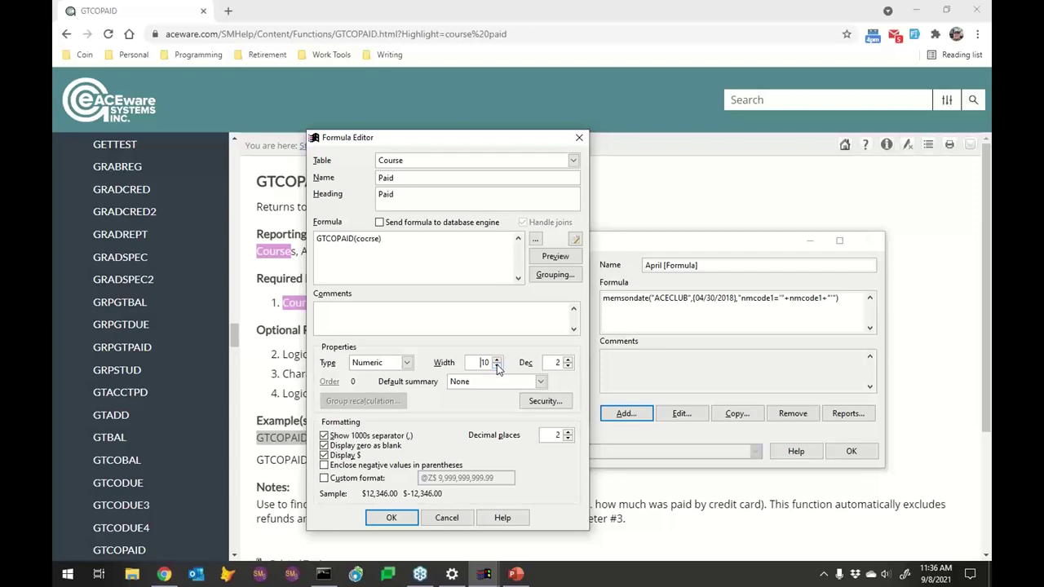
left_click(497, 368)
left_click(494, 367)
left_click(495, 367)
left_click(495, 367)
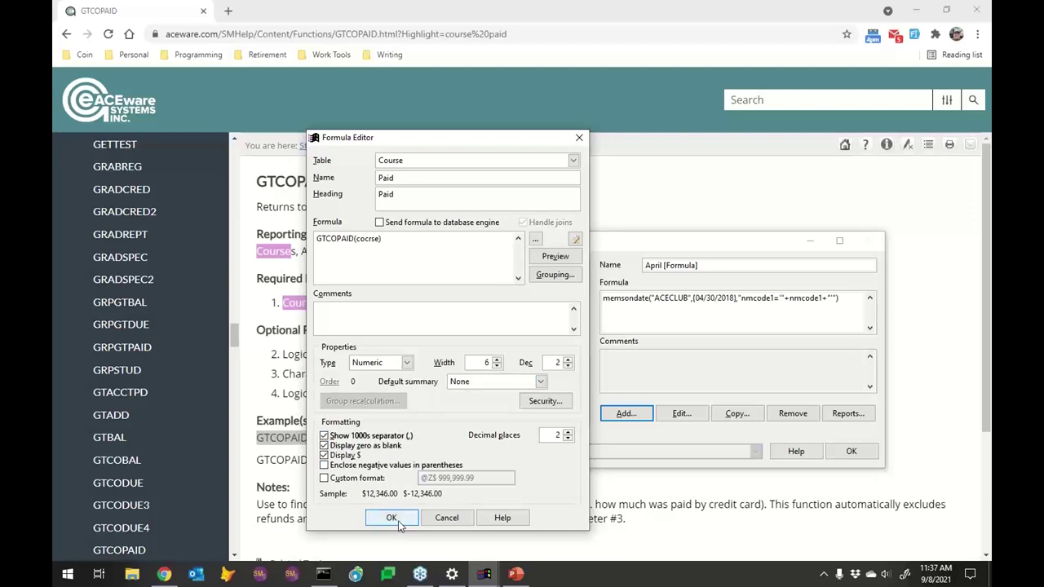
Step: Preview the Paid formula's calculated results and check the amount for course 21FWORD101A
left_click(556, 256)
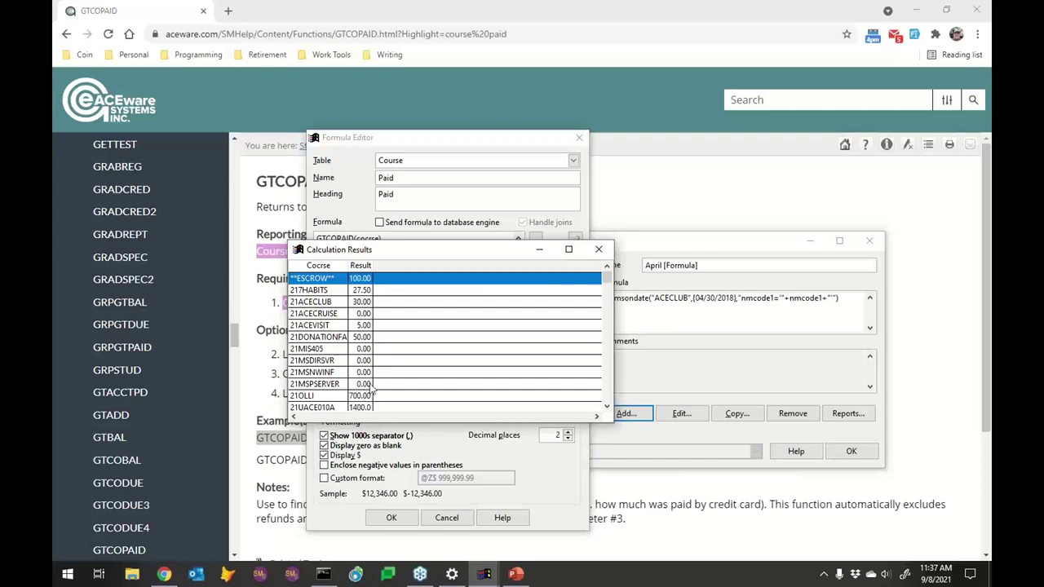
left_click_drag(608, 282, 608, 308)
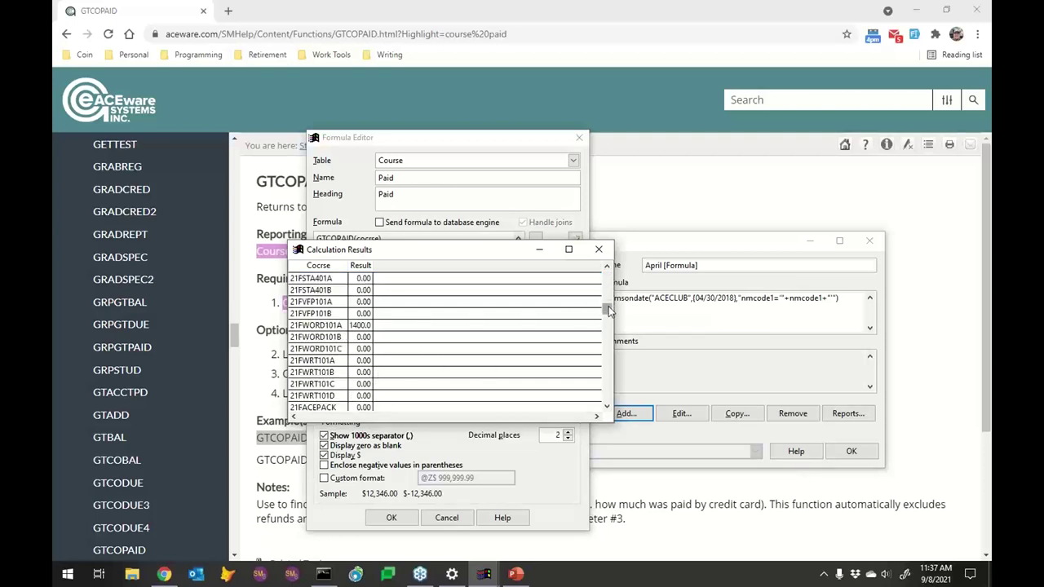
left_click(359, 326)
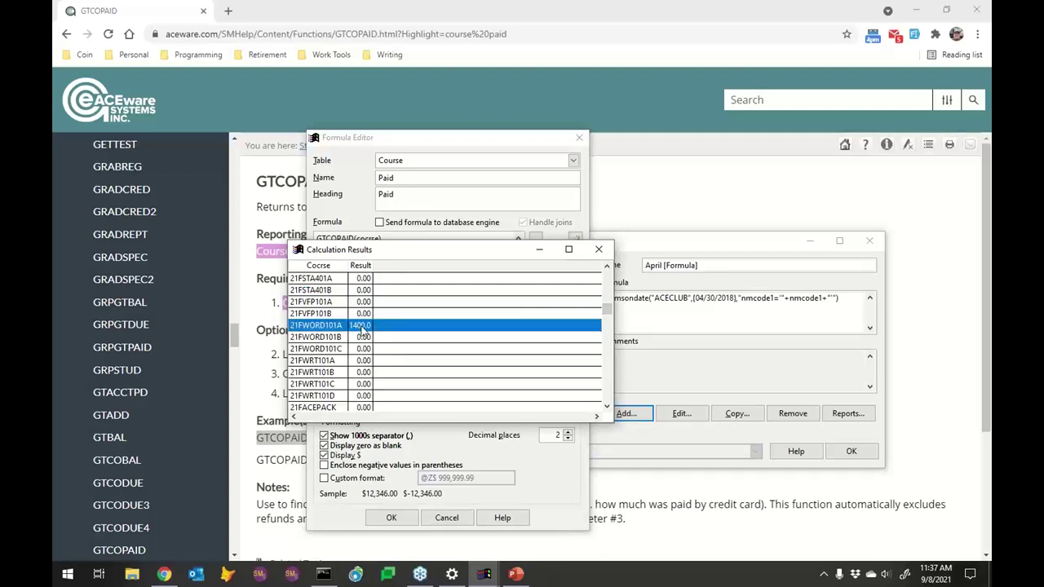
left_click(599, 251)
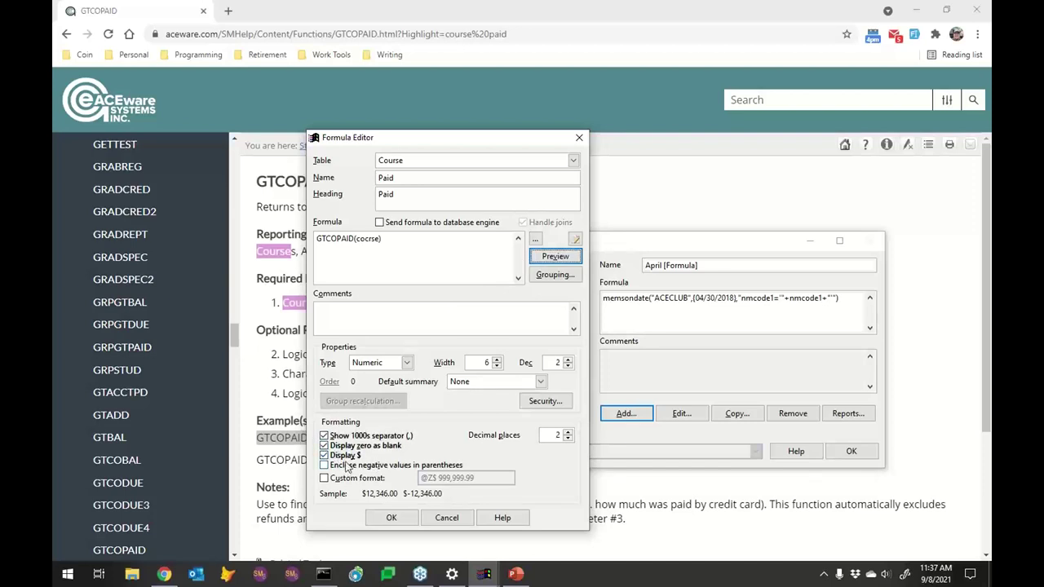
Step: Preview the Paid formula's calculated results once more and save the formula
left_click(555, 257)
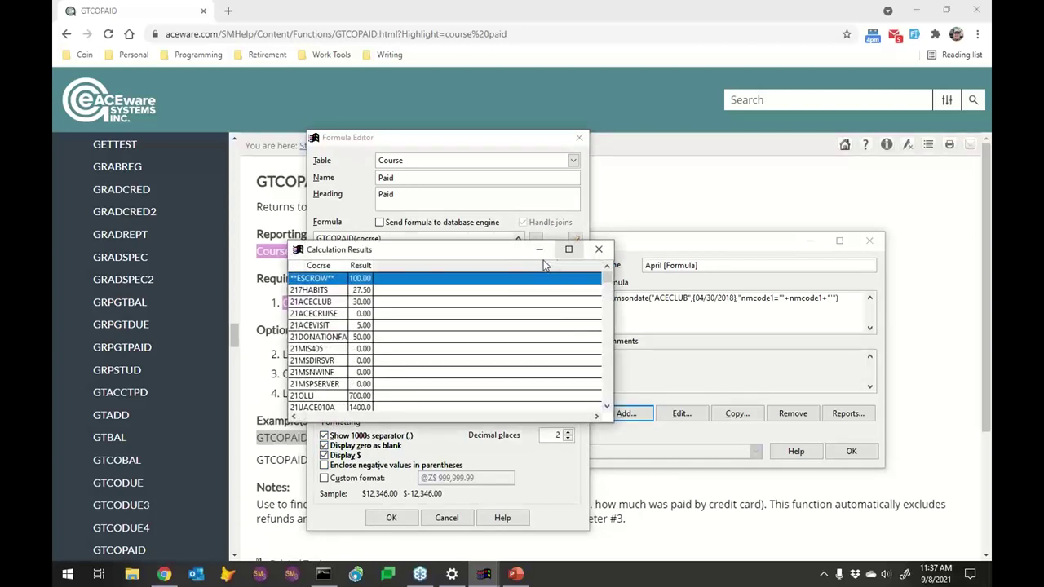
left_click(602, 256)
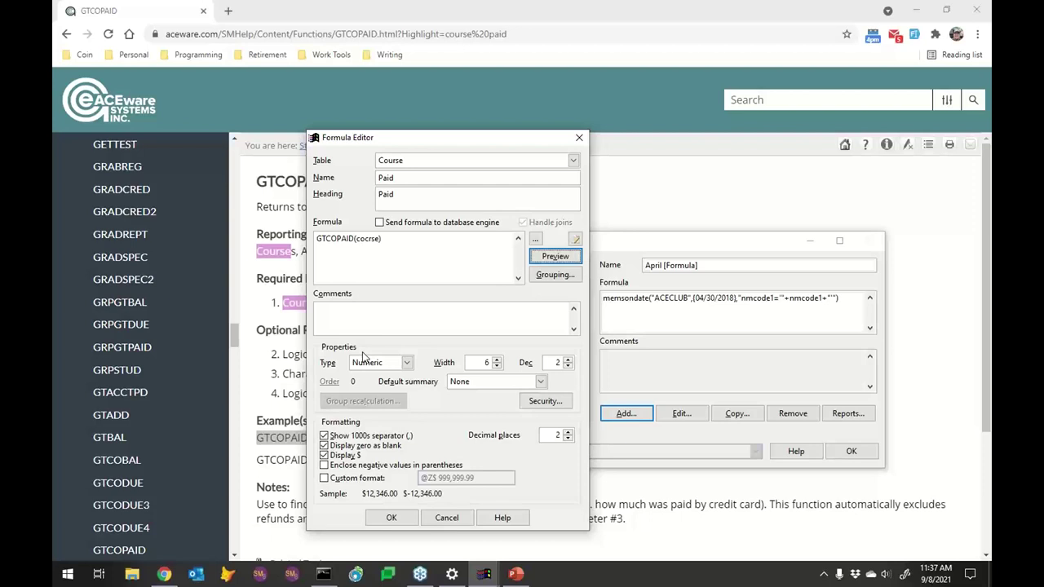
left_click(391, 518)
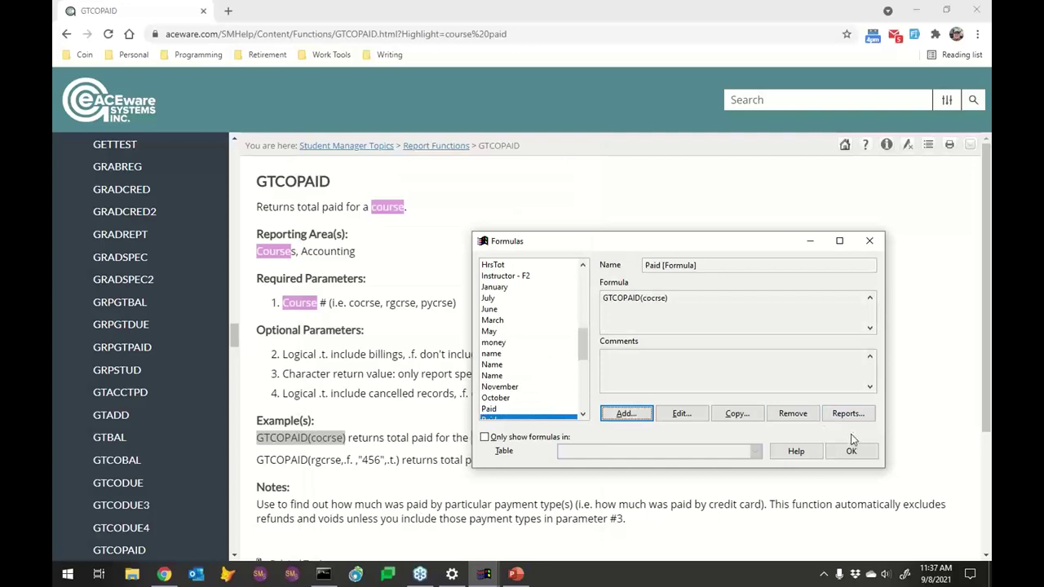
Step: Check the Agenda Session 3 slide in PowerPoint, return to Student Manager Reports and close the Formulas list
left_click(517, 573)
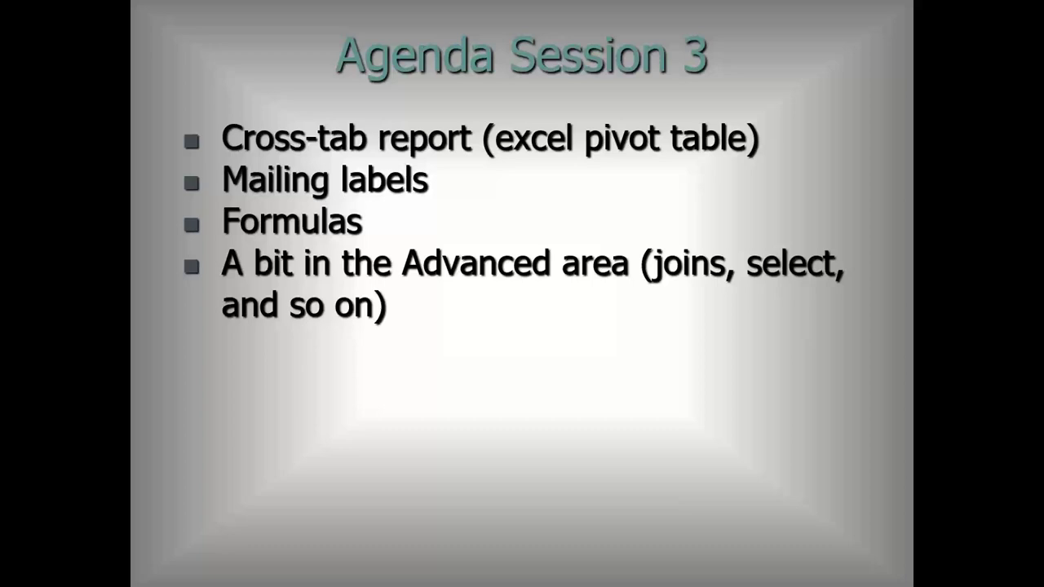
key("alt+Tab")
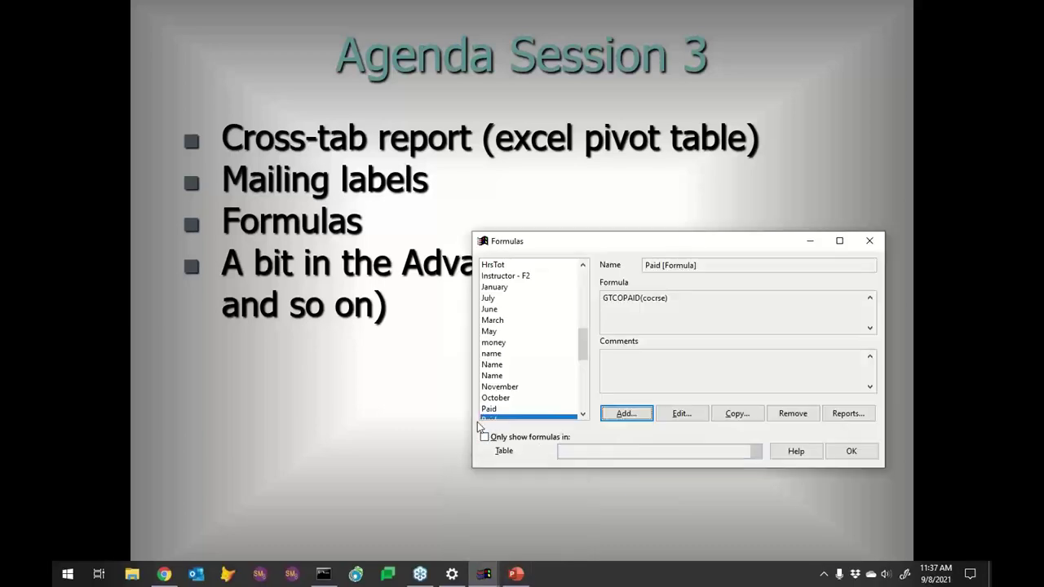
left_click(850, 451)
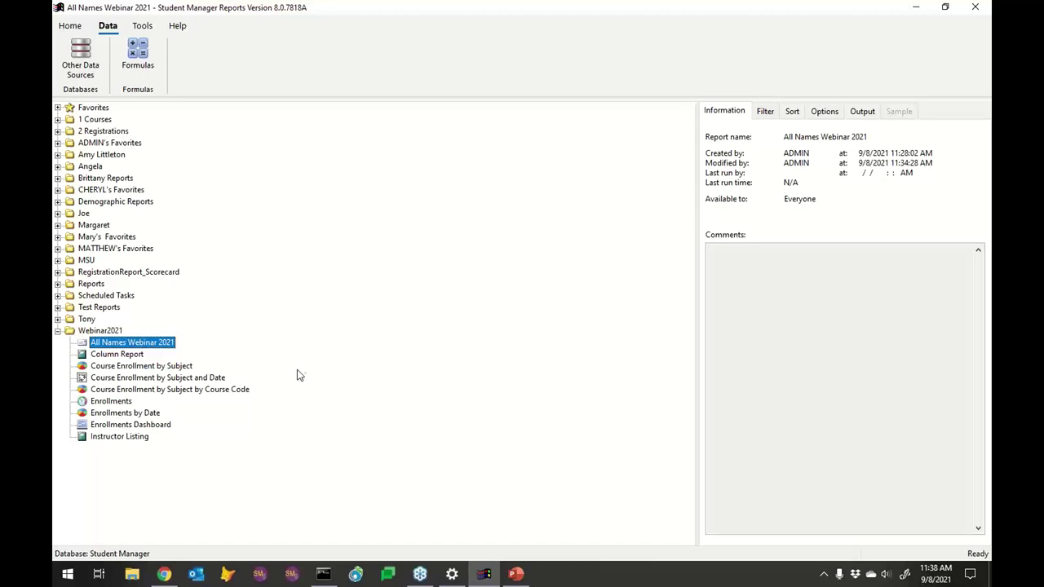
Step: Copy the Course Enrollment by Subject and Date report as Course Paid by Subject and Date 1 in the Webinar2021 folder
left_click(119, 377)
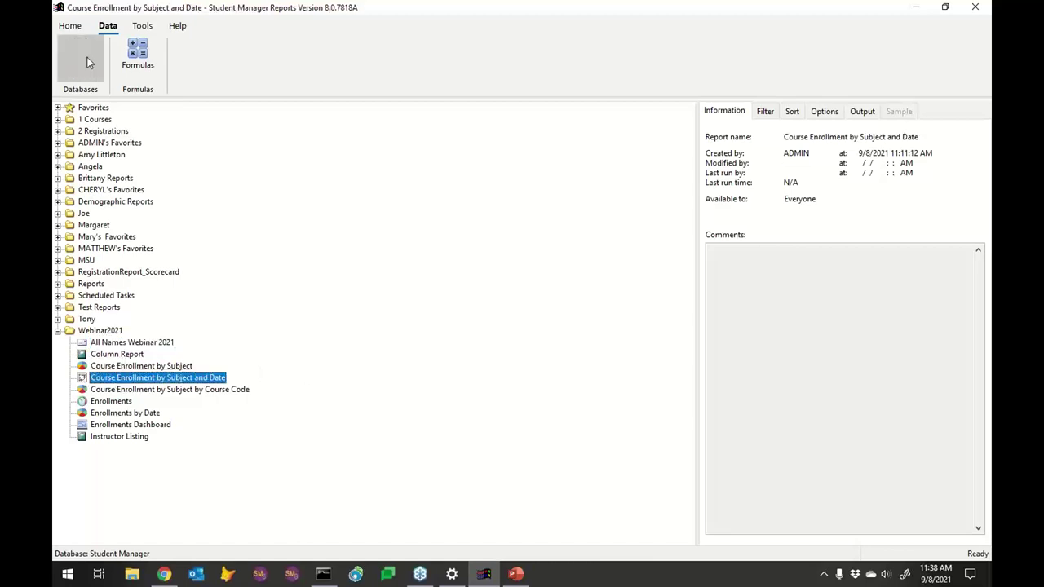
left_click(71, 25)
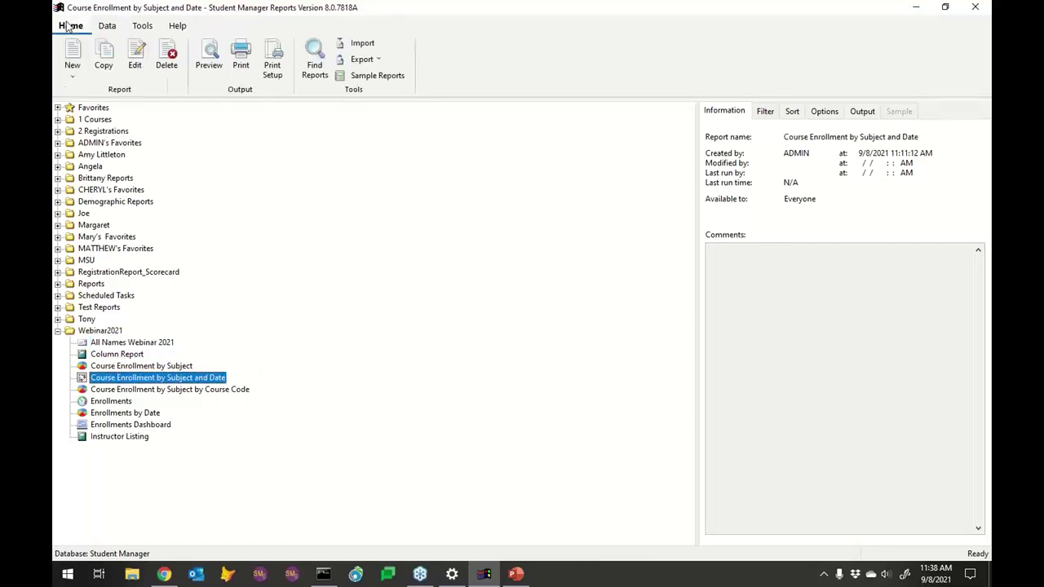
left_click(104, 55)
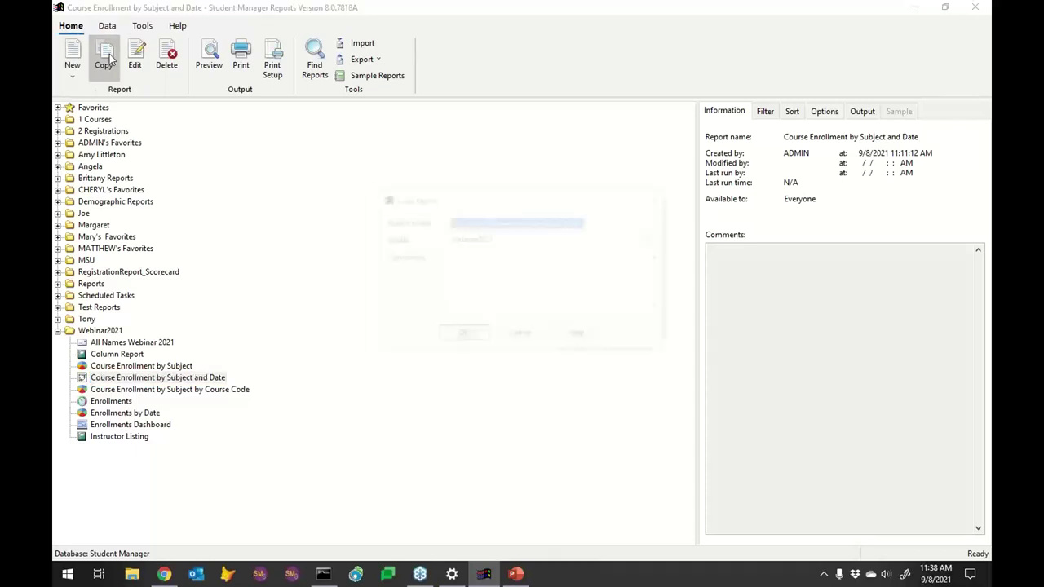
double_click(501, 221)
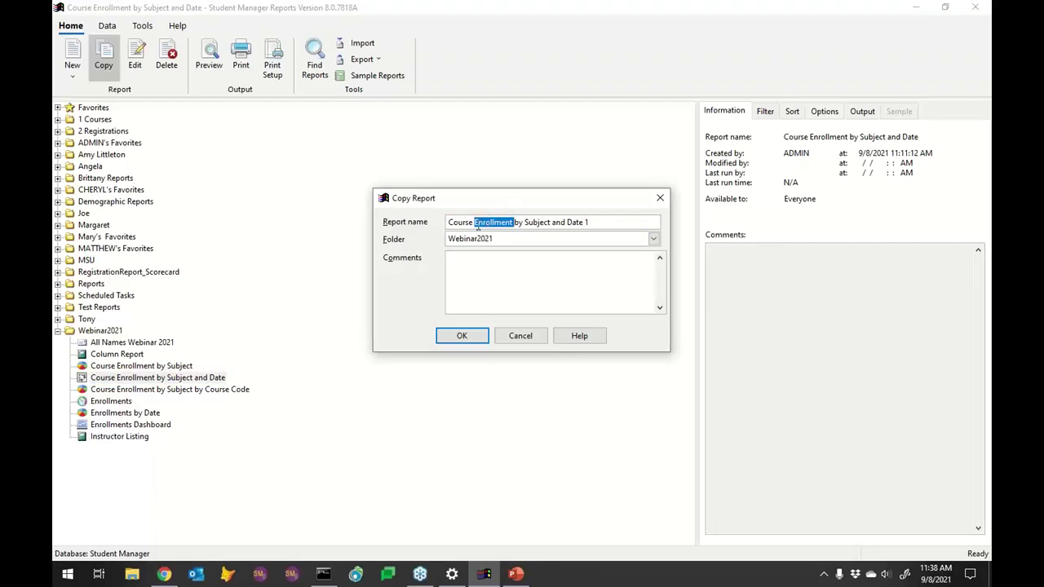
type("Paid")
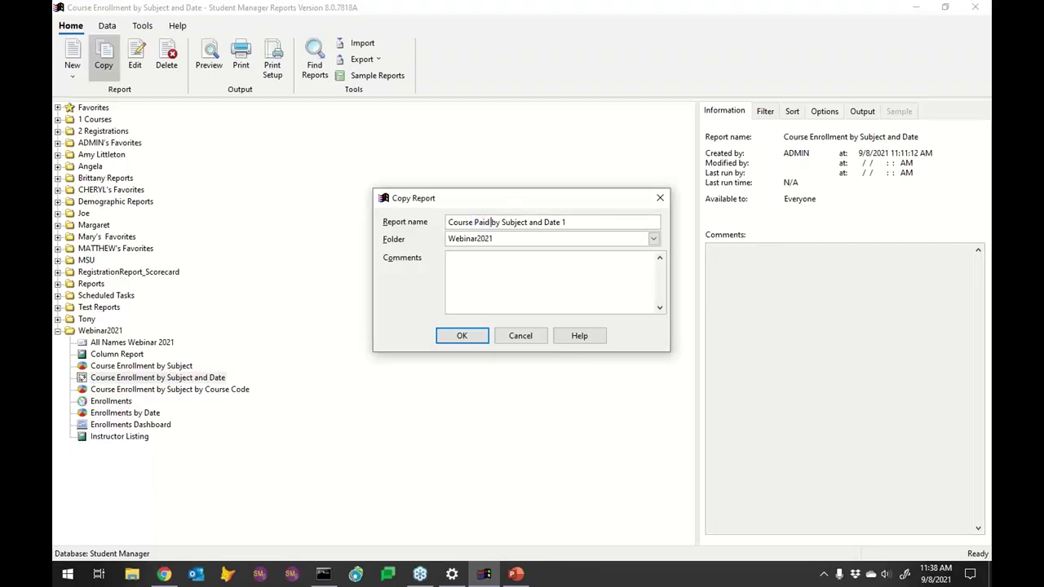
left_click(465, 338)
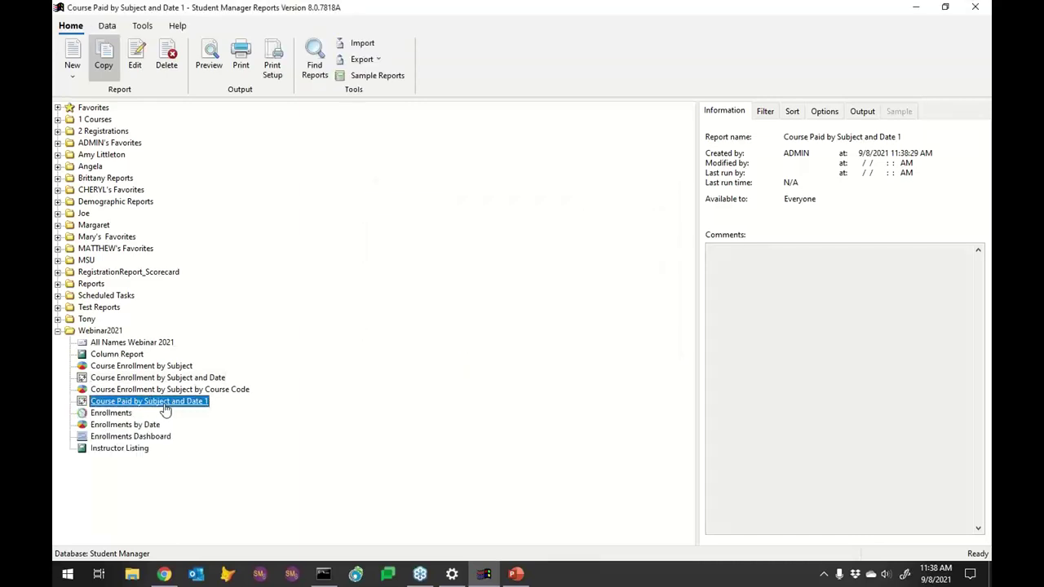
Step: Edit the copied report, renaming it Course Paid by Subject and Date and replacing its Enrollment Count field with the Course table's Paid formula
left_click(135, 57)
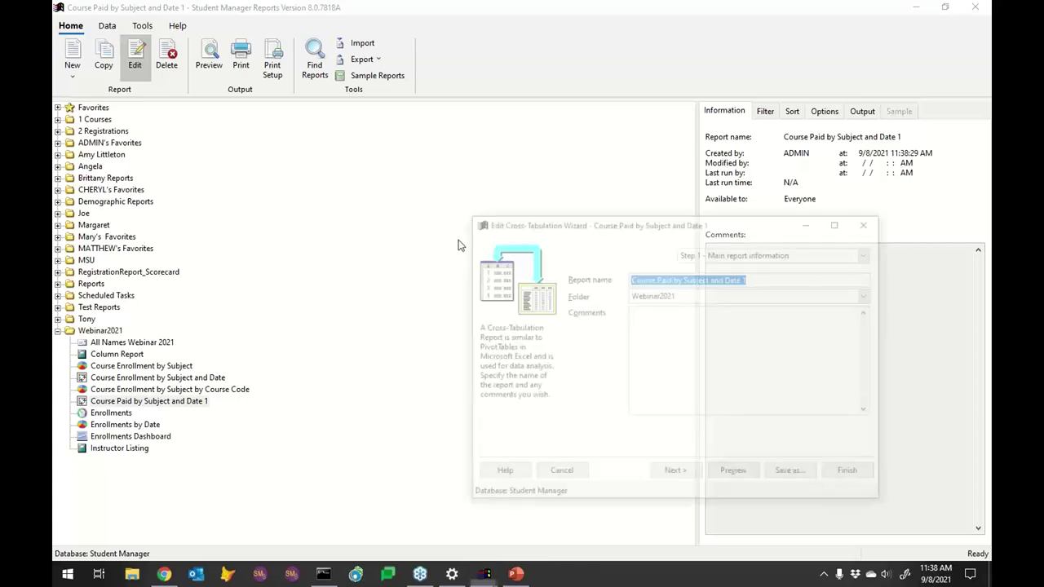
left_click(676, 474)
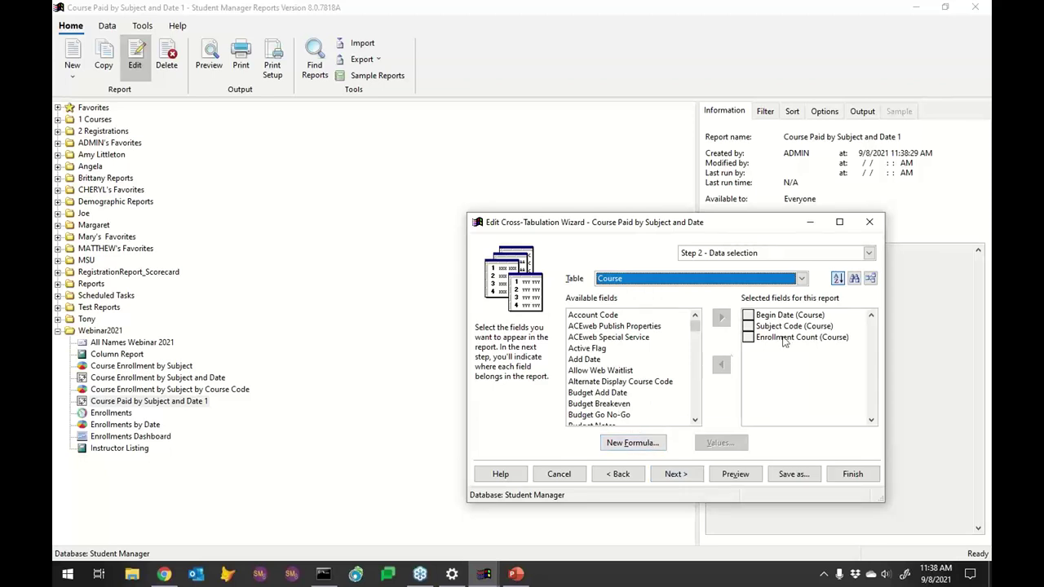
left_click(753, 337)
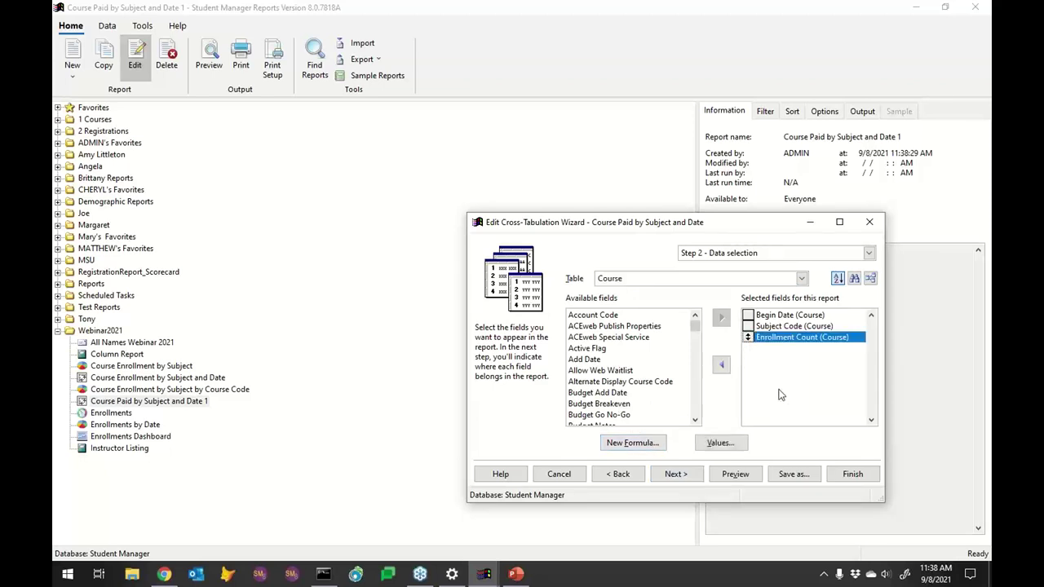
left_click(720, 364)
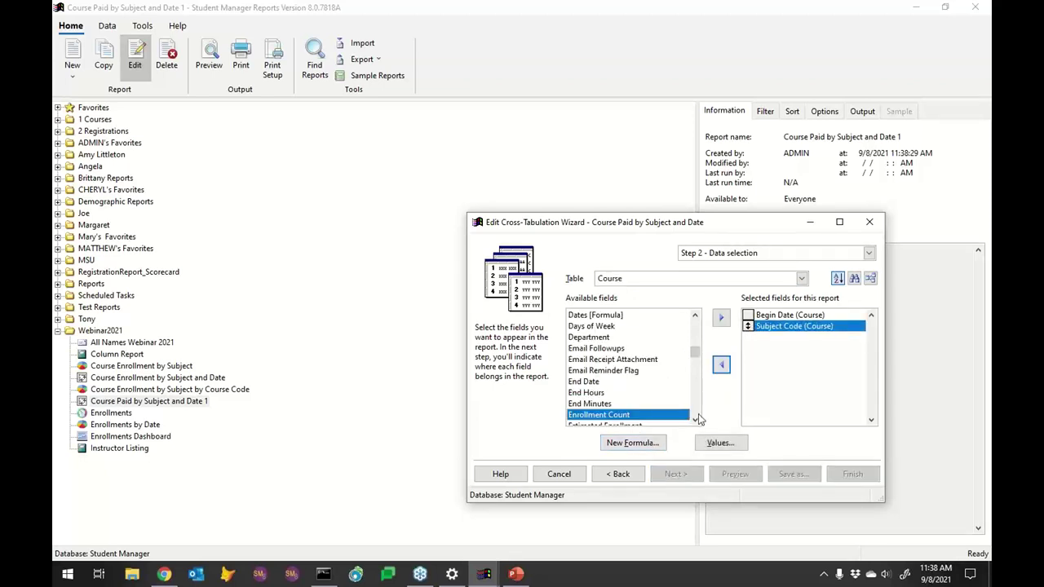
left_click(693, 399)
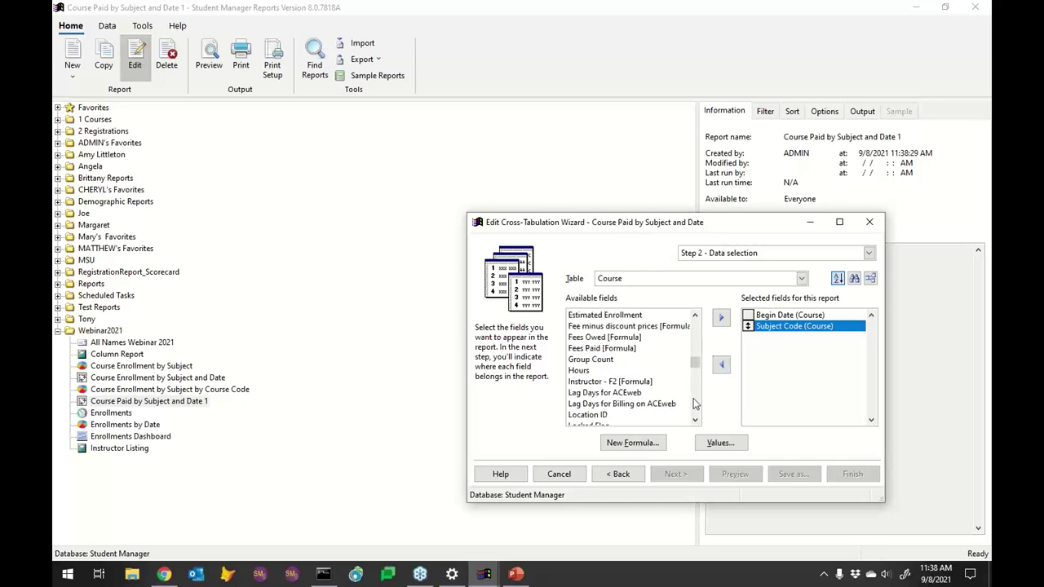
left_click(694, 403)
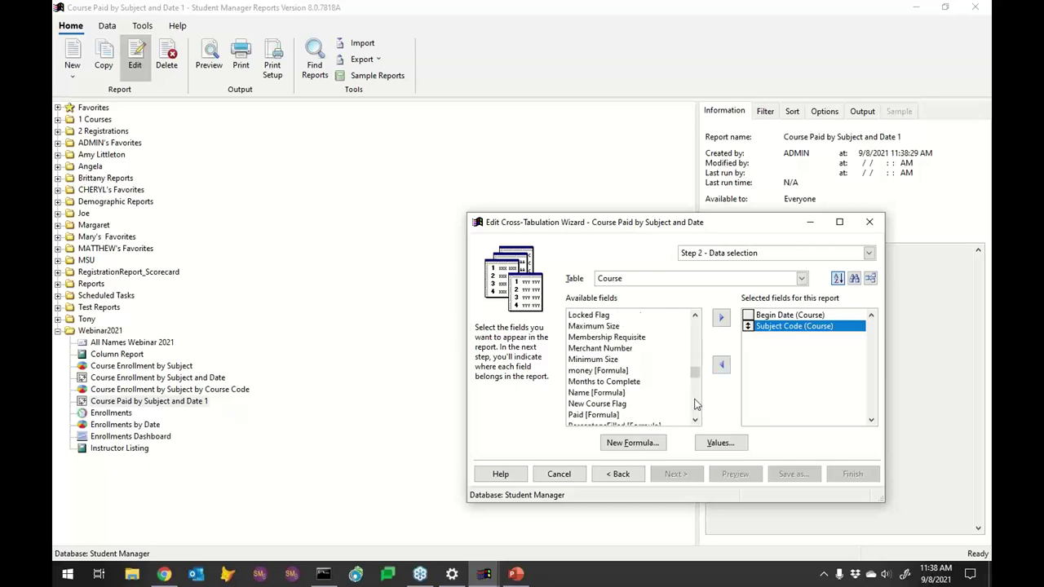
double_click(595, 415)
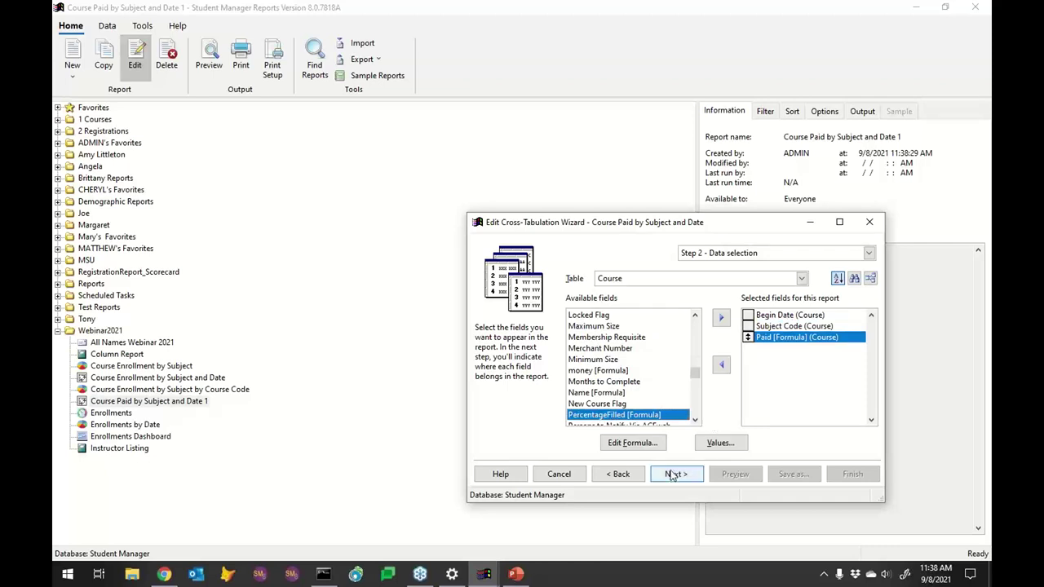
Step: Set the cross-tab's data to the Paid formula, its column to Begin Date and its row to Subject Code
left_click(673, 475)
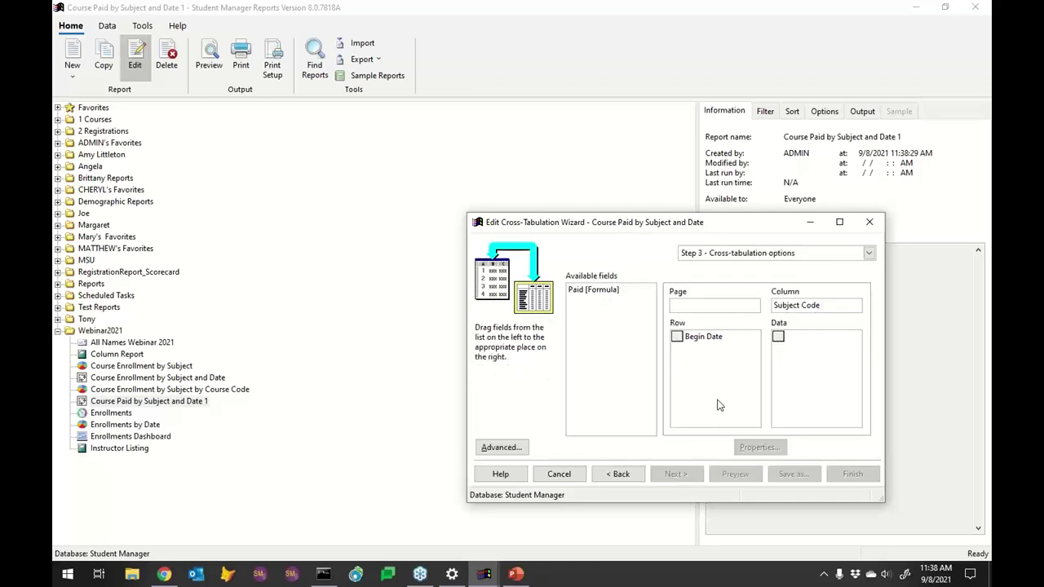
left_click_drag(575, 293, 803, 359)
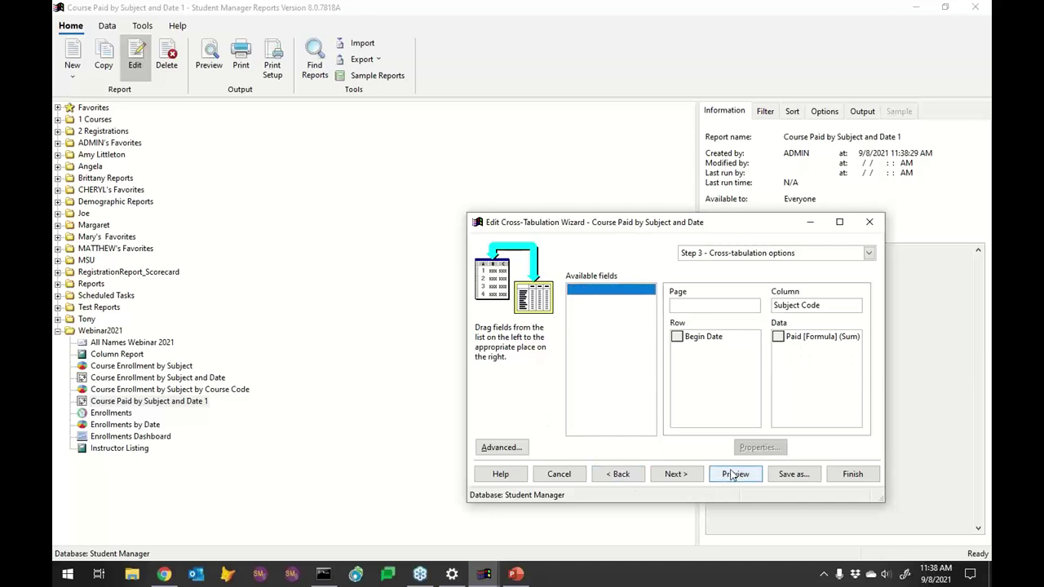
left_click(795, 309)
left_click_drag(796, 308, 611, 310)
left_click_drag(697, 338, 807, 308)
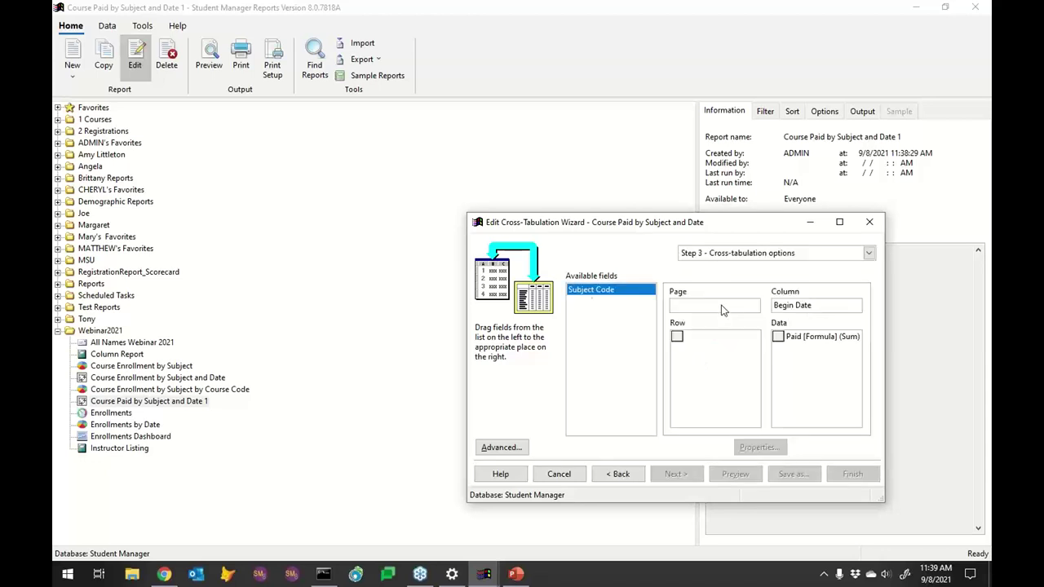
left_click_drag(579, 291, 700, 344)
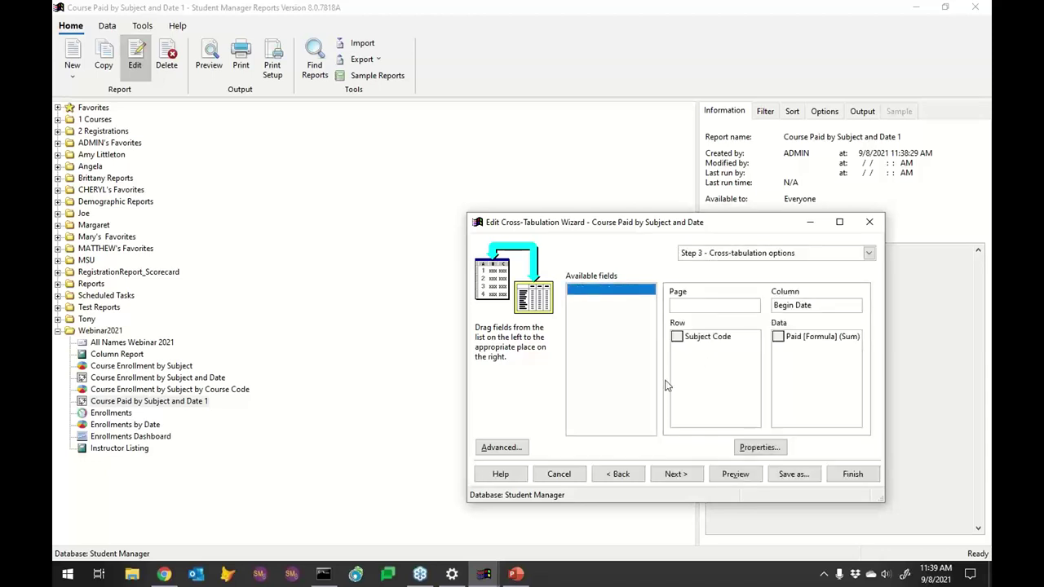
Step: Add a report filter so that Course Code begins with 21
left_click(675, 475)
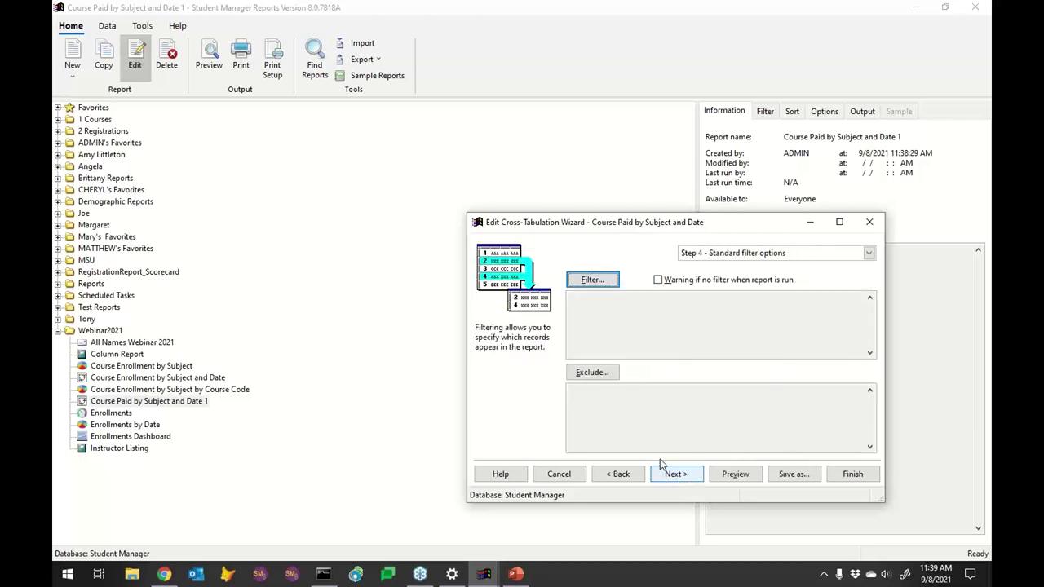
left_click(579, 283)
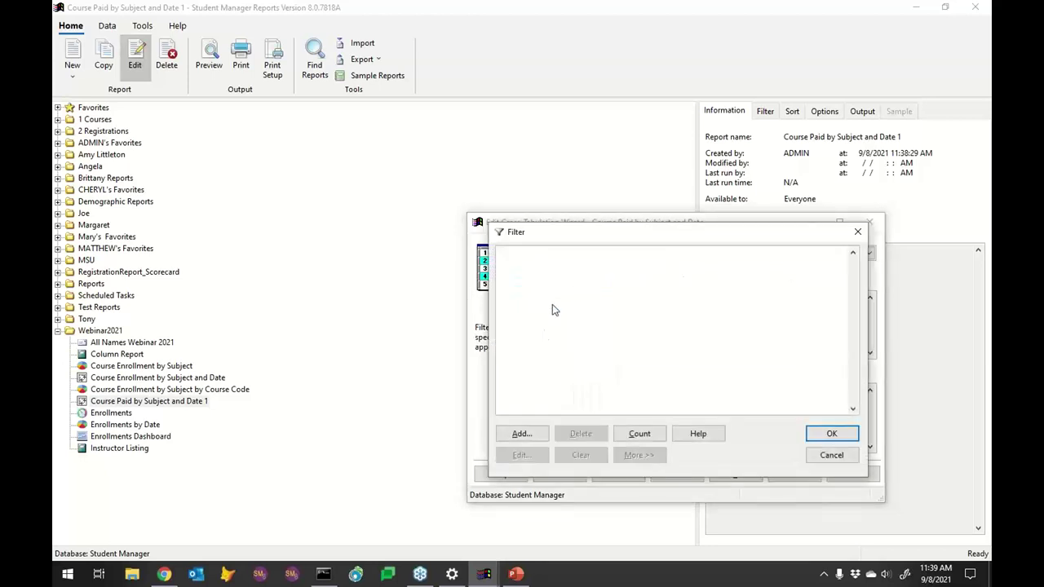
left_click(521, 433)
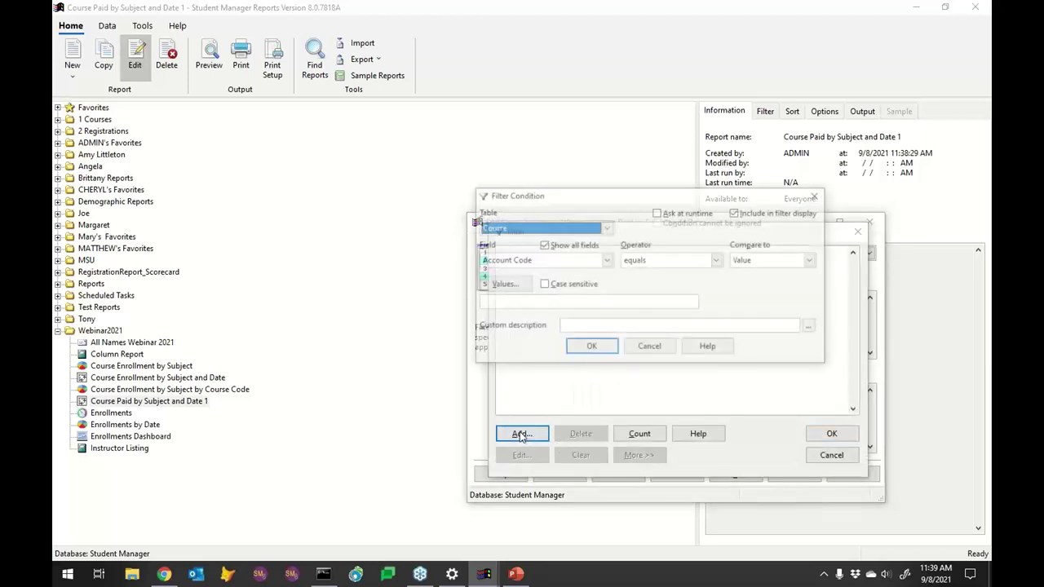
left_click(566, 261)
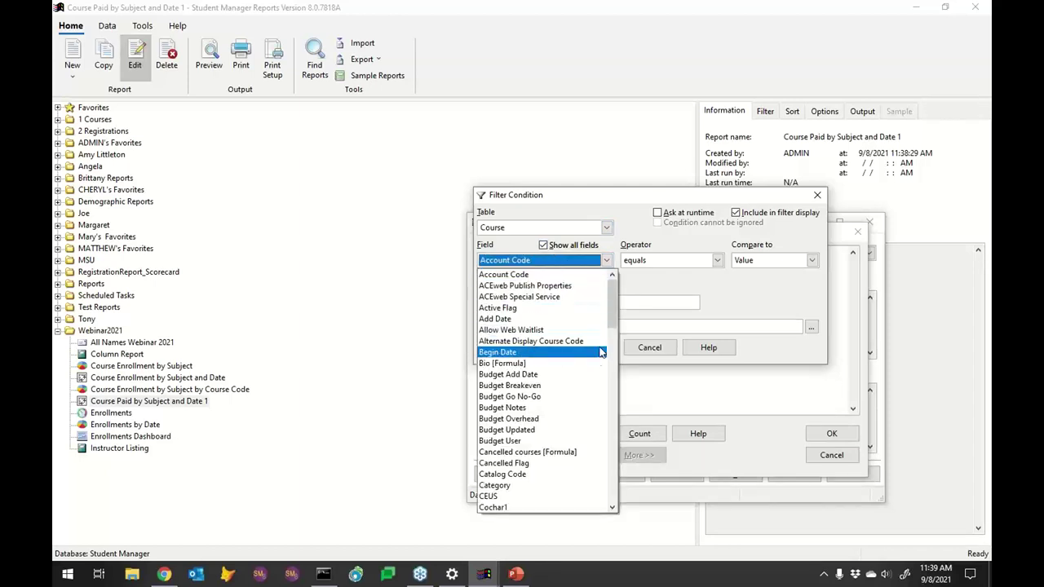
left_click_drag(614, 313, 614, 334)
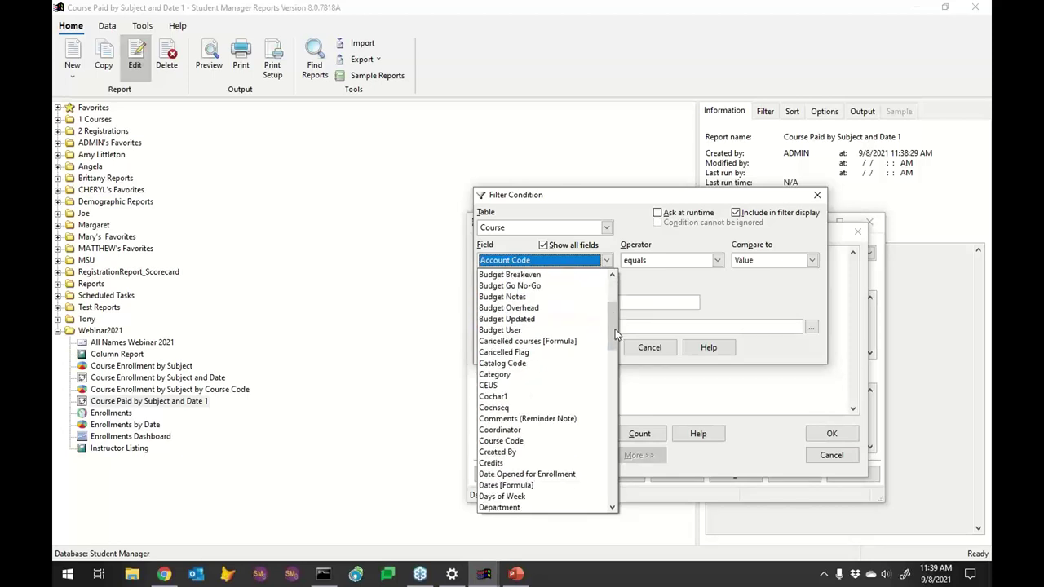
left_click(516, 441)
left_click(667, 261)
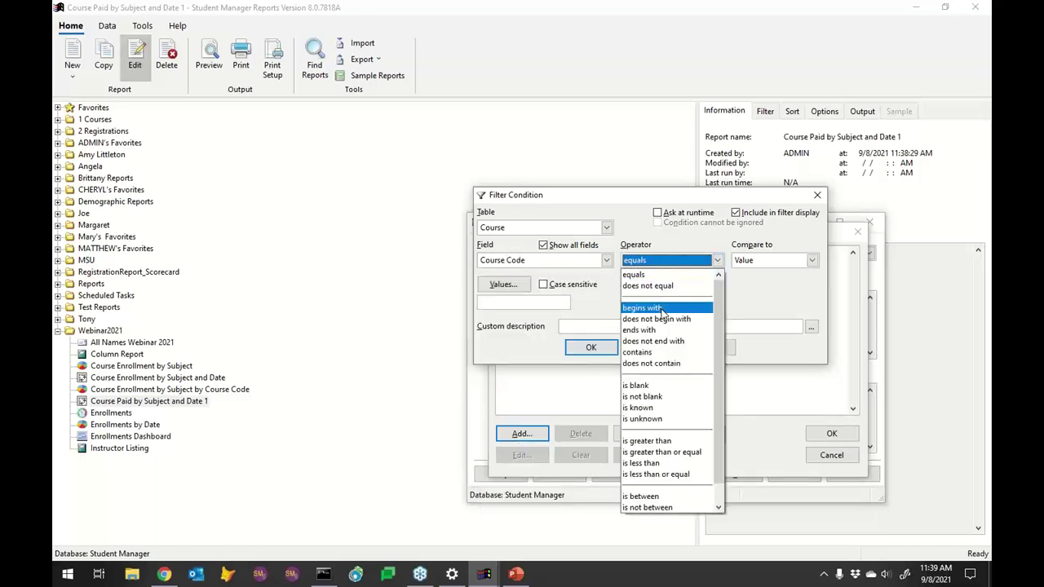
left_click(662, 308)
left_click(499, 301)
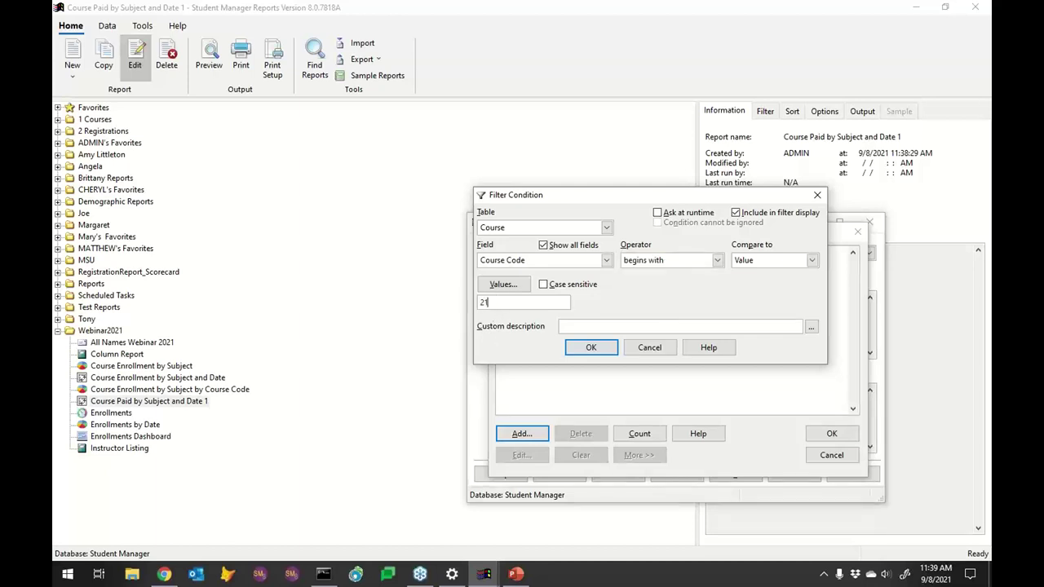
left_click(593, 347)
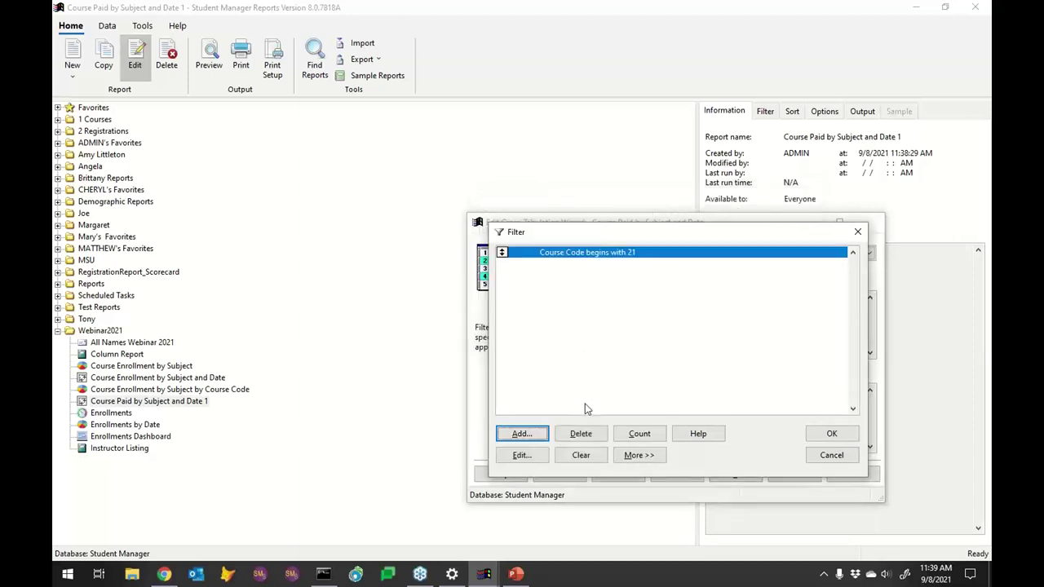
left_click(832, 433)
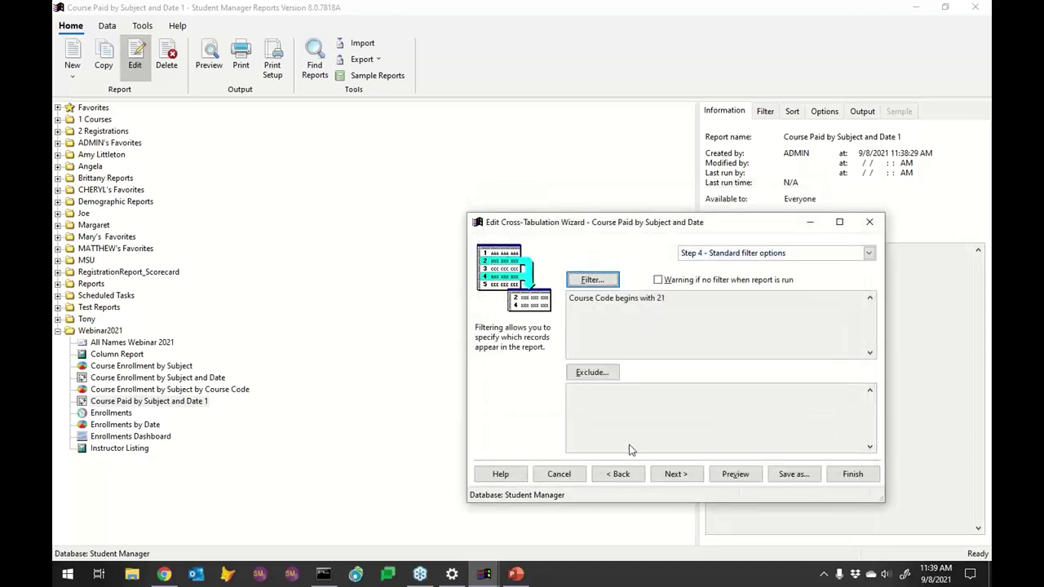
Step: Preview the Course Paid by Subject and Date report and review the paid totals on both pages
left_click(736, 479)
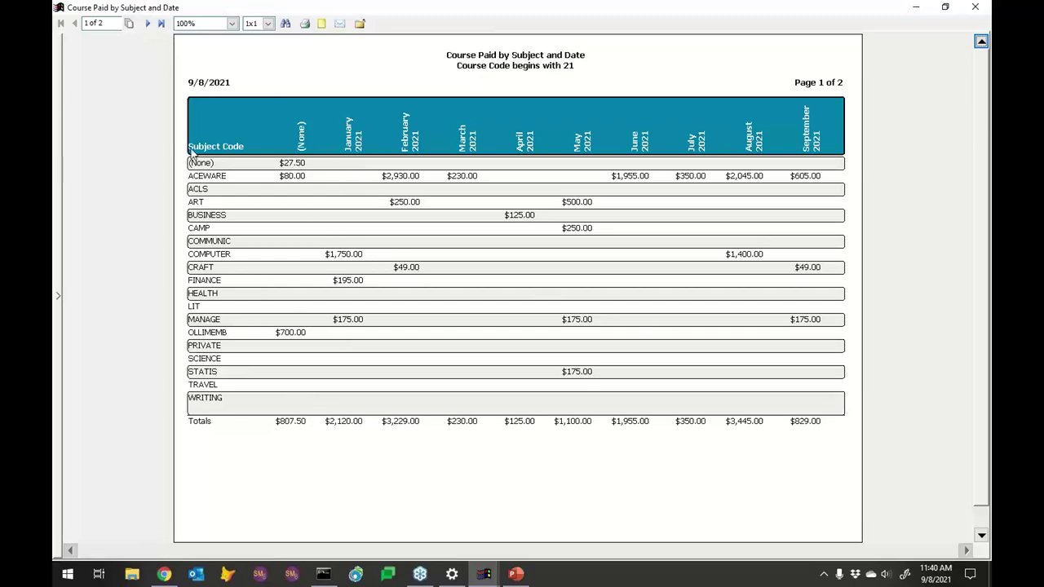
left_click(148, 22)
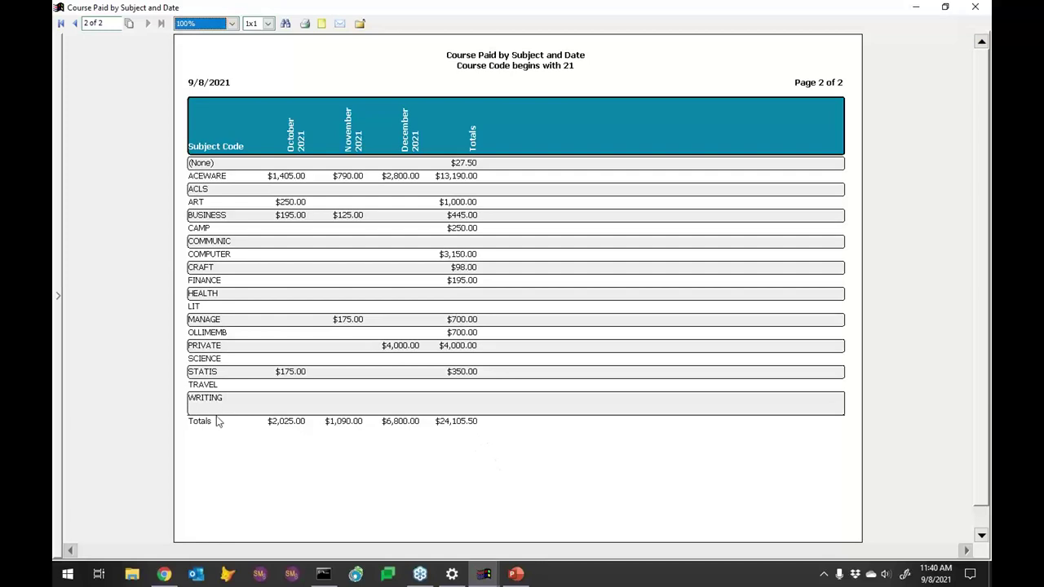
left_click(76, 24)
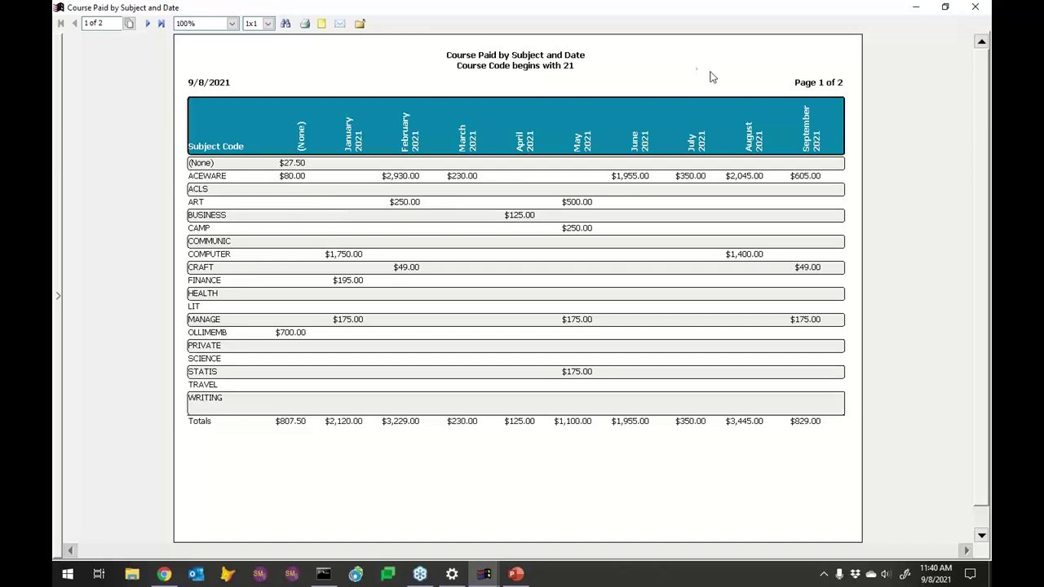
Step: Close the preview and replace the report's Begin Date field with Add Date from the Registrations table
left_click(975, 10)
left_click(619, 474)
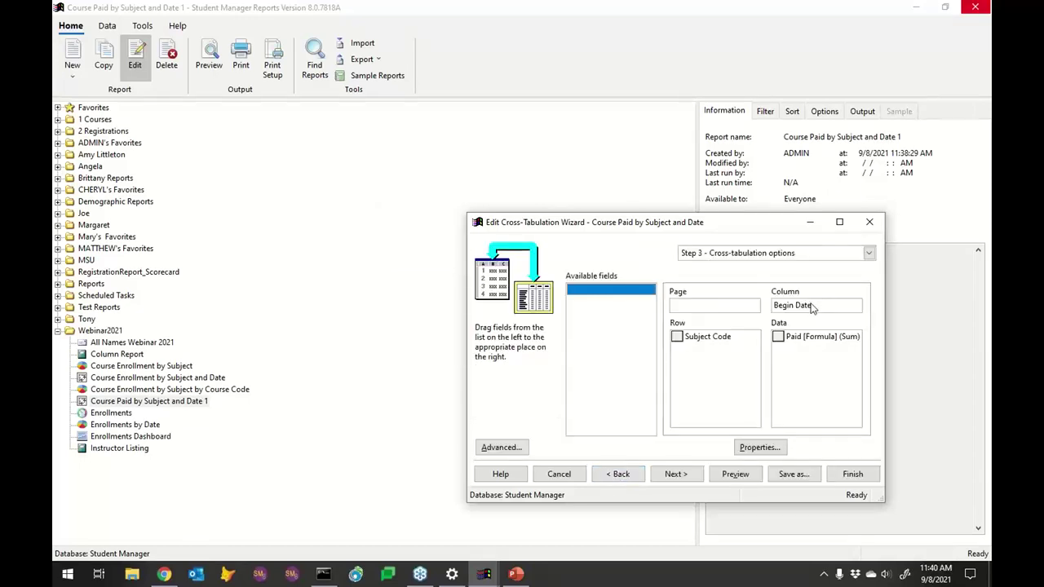
left_click(812, 308)
left_click(618, 473)
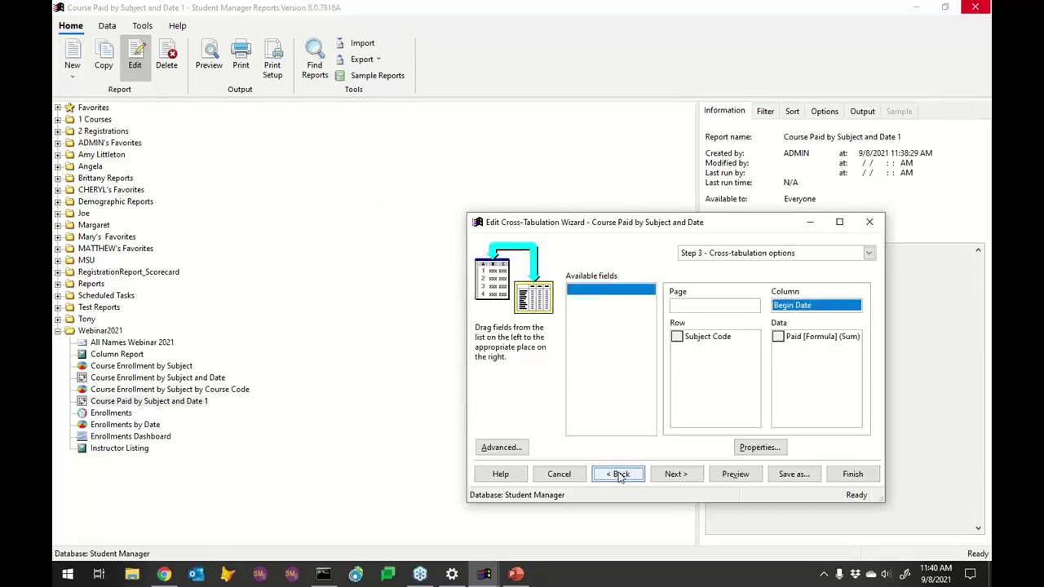
left_click(769, 316)
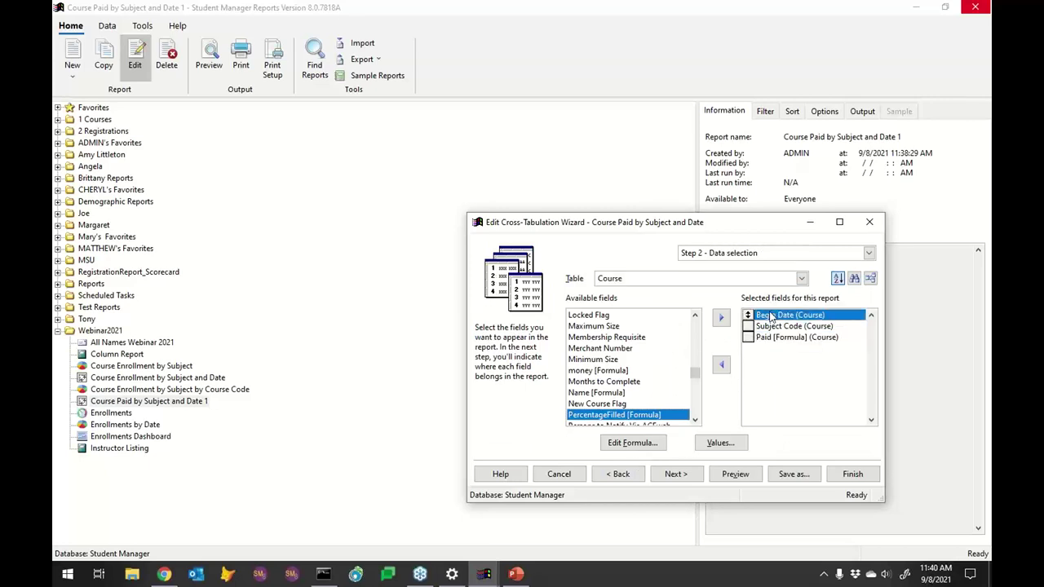
left_click(720, 365)
left_click(685, 281)
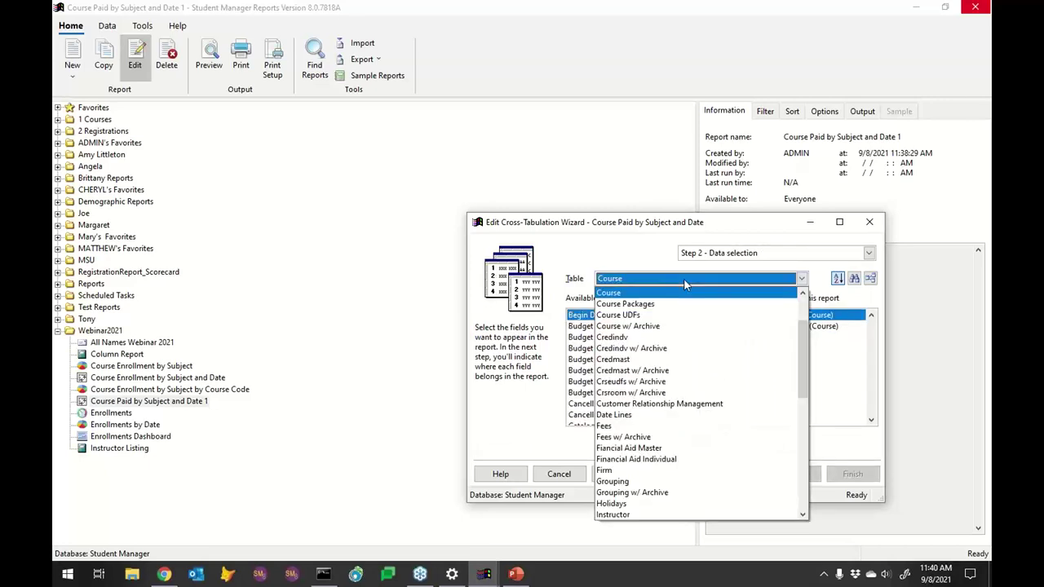
left_click_drag(805, 381, 809, 453)
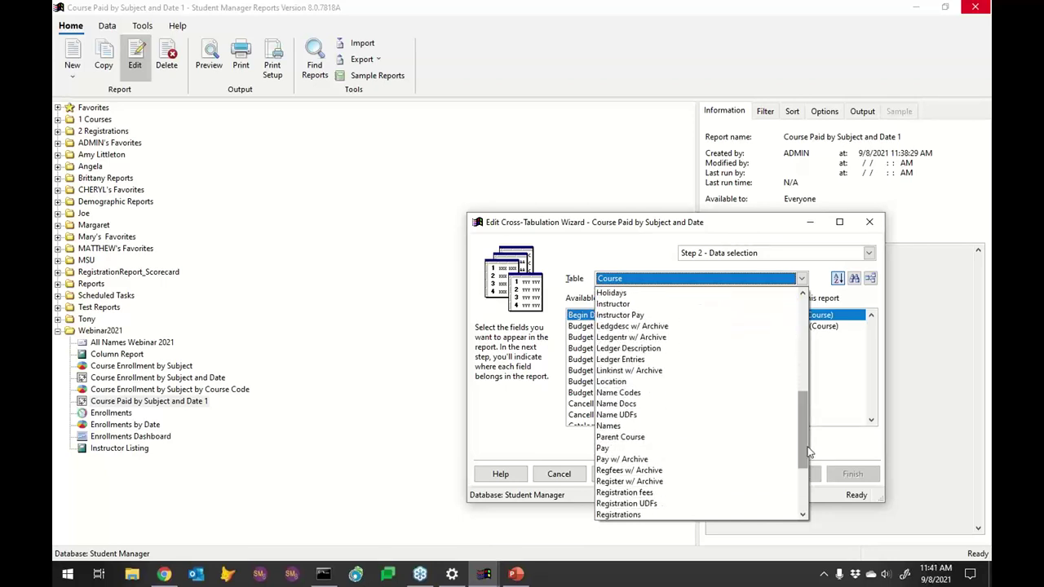
left_click(633, 514)
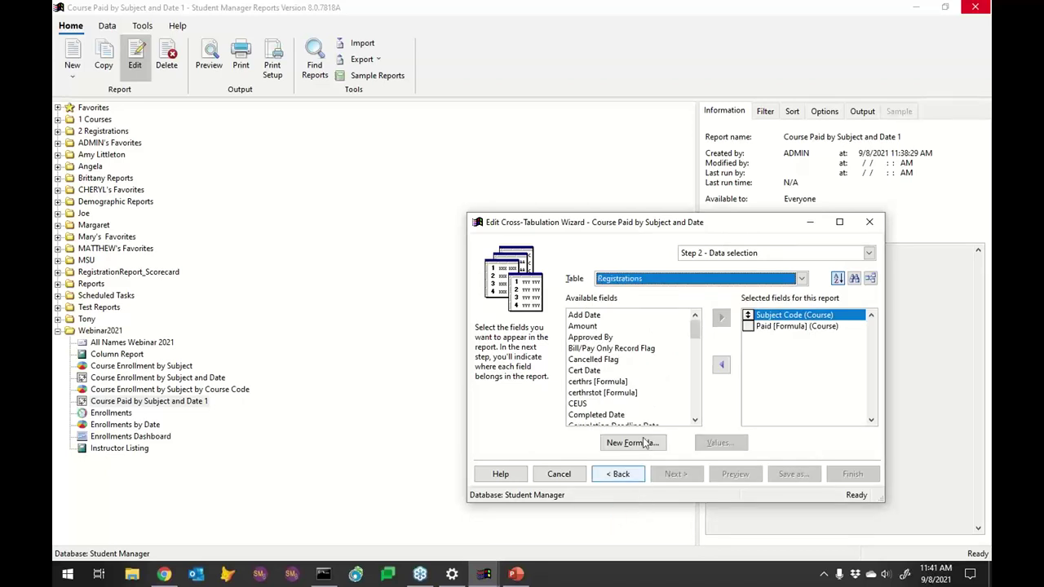
double_click(577, 316)
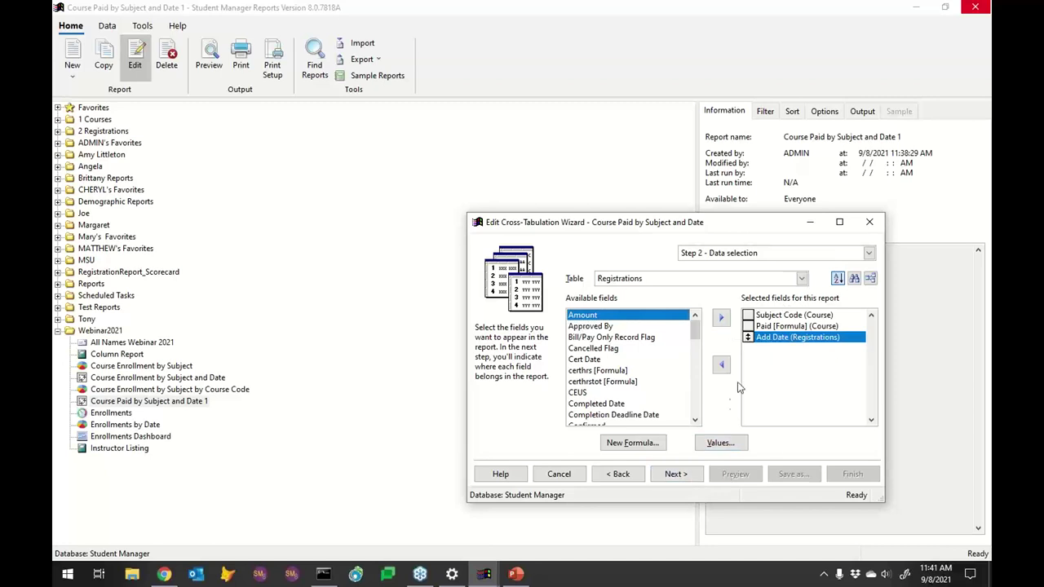
Step: Set the cross-tab's column to Add Date, displayed as Month/Year with rotated column headings
left_click(675, 476)
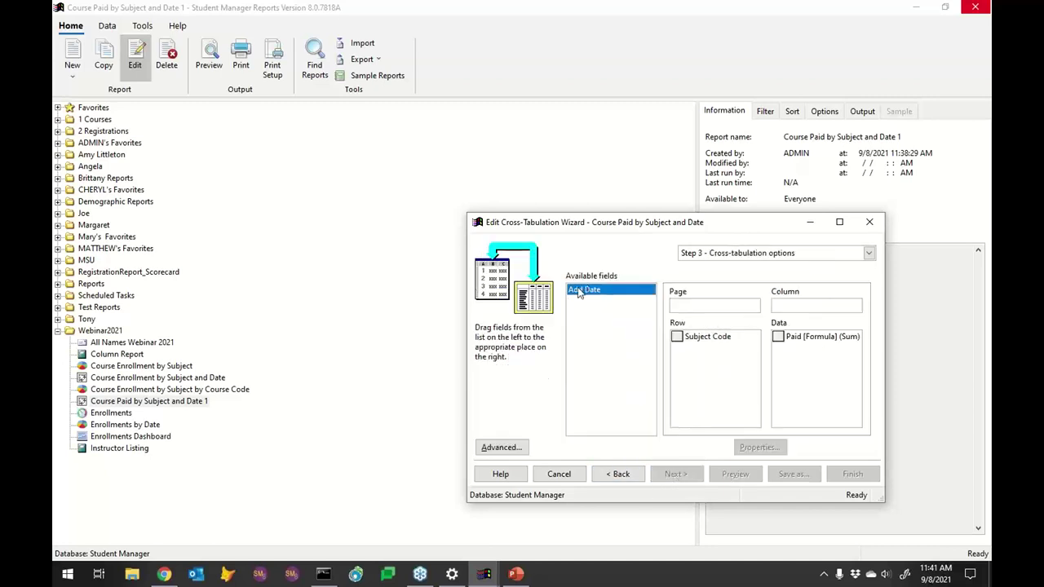
left_click_drag(801, 315, 795, 310)
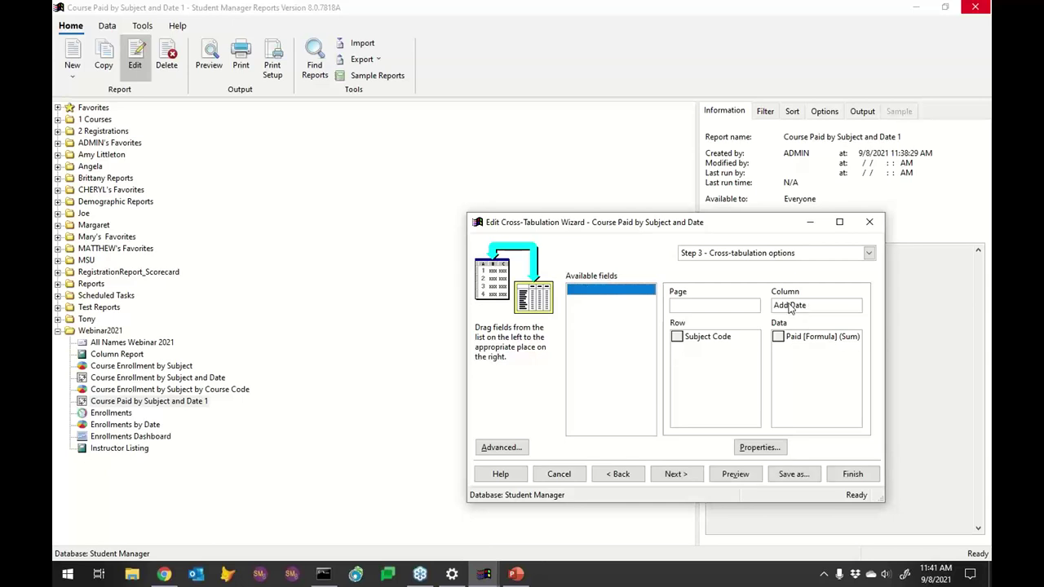
left_click(789, 308)
left_click(764, 445)
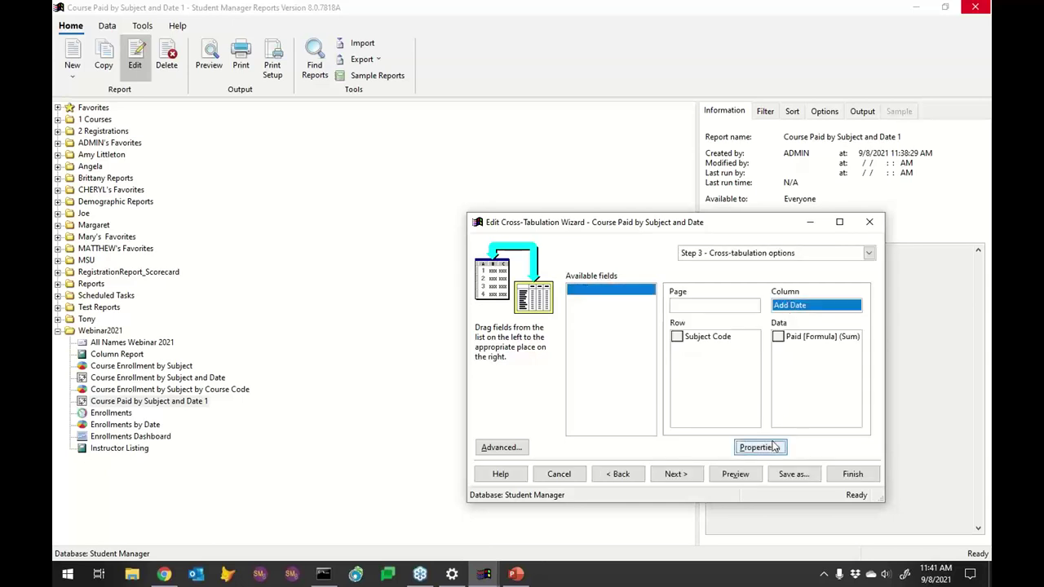
left_click(747, 261)
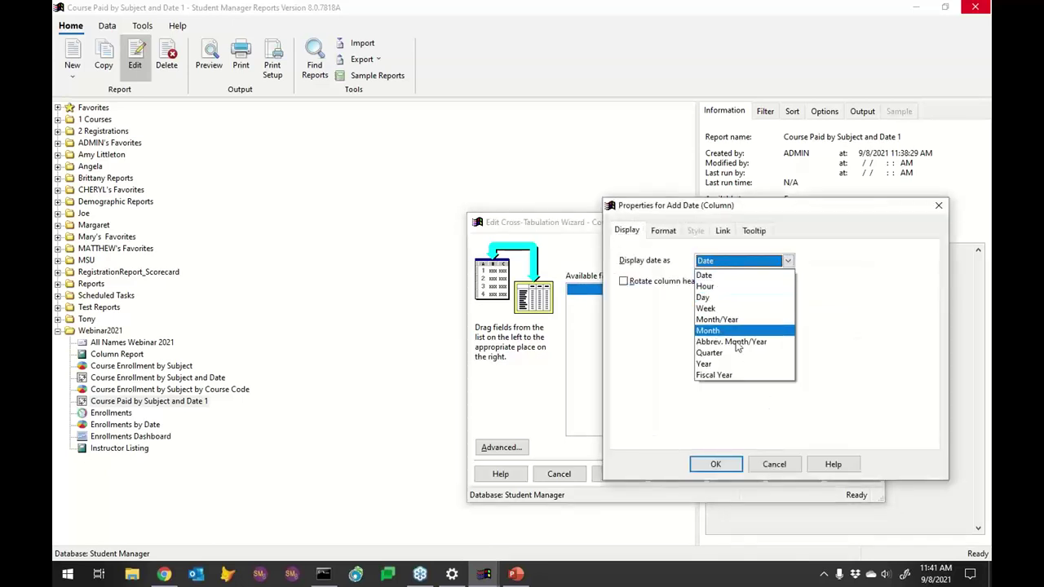
left_click(716, 318)
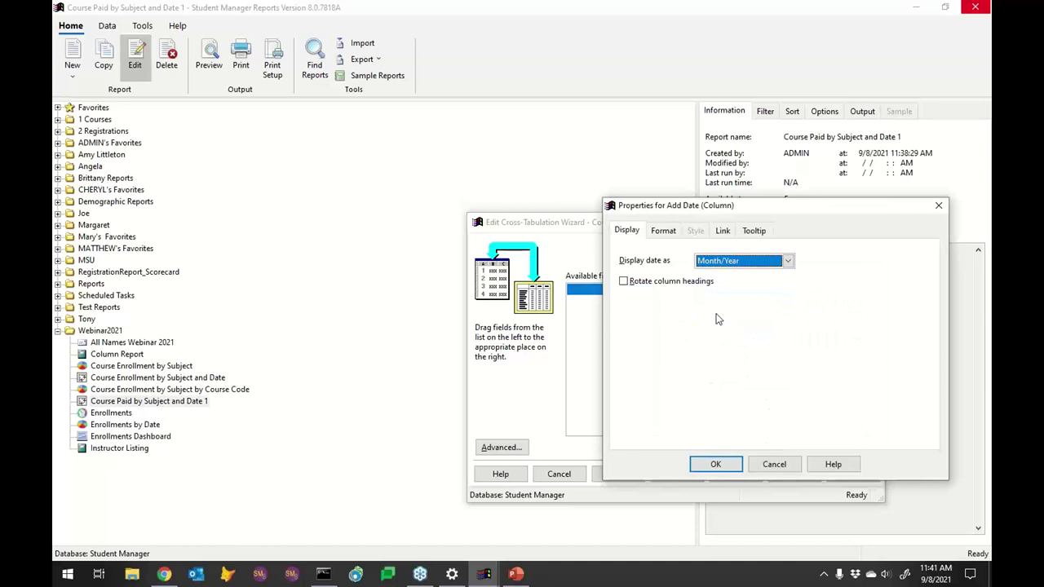
left_click(674, 283)
left_click(704, 465)
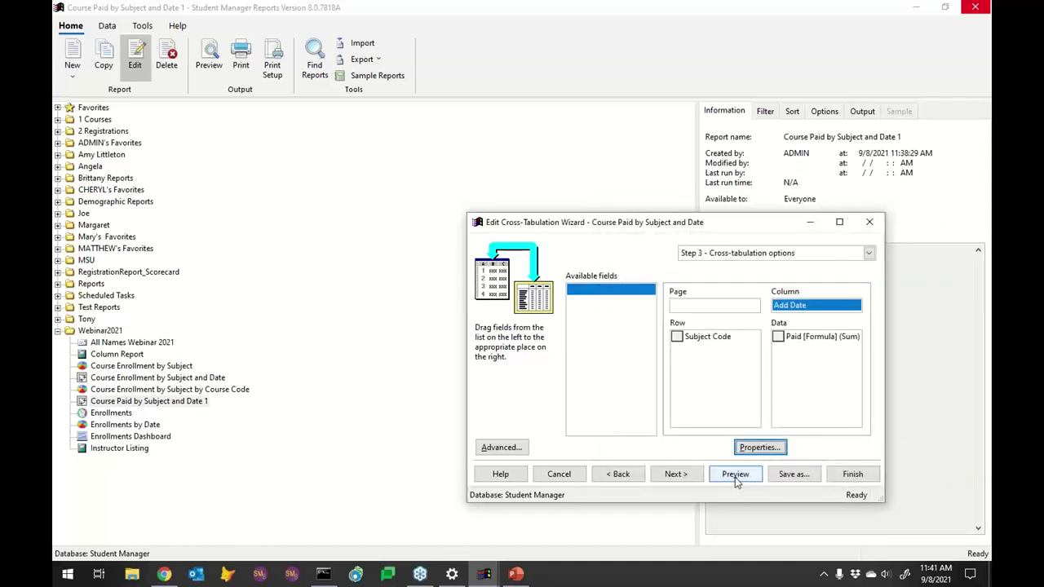
Step: Preview the cross-tab by registration Add Date and review the paid amounts on both pages
left_click(736, 476)
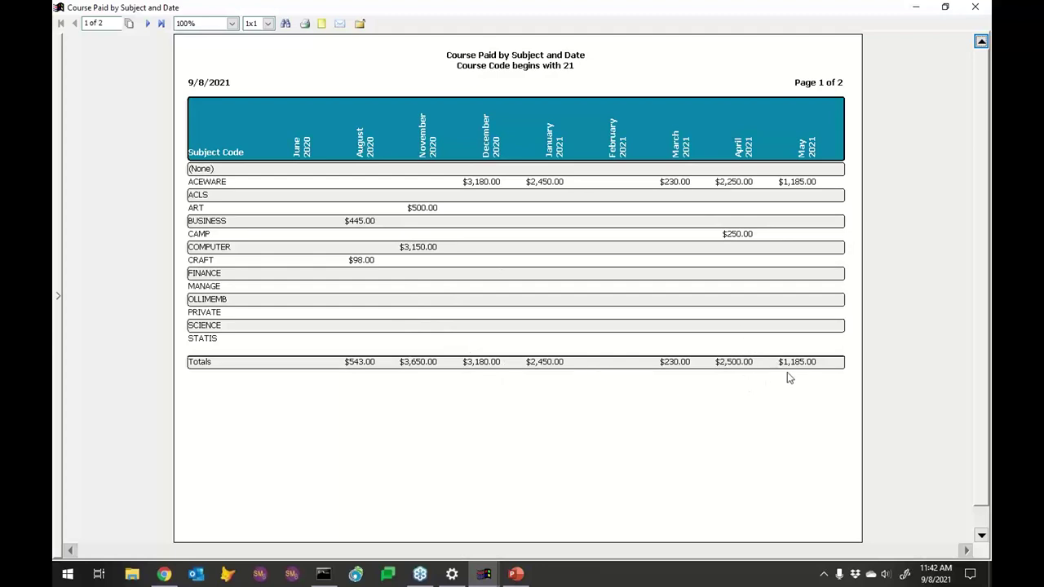
left_click(148, 24)
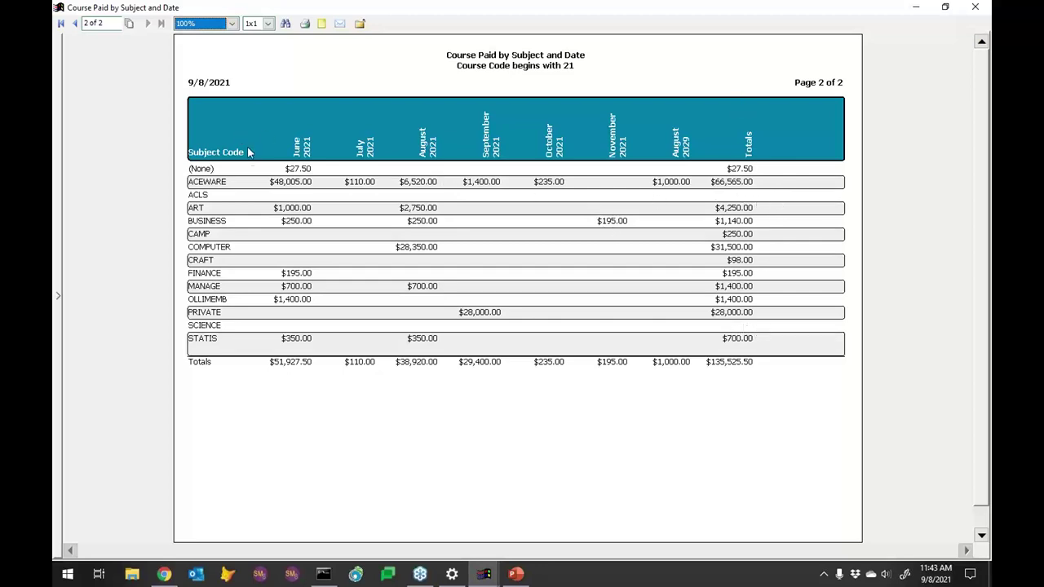
left_click(975, 9)
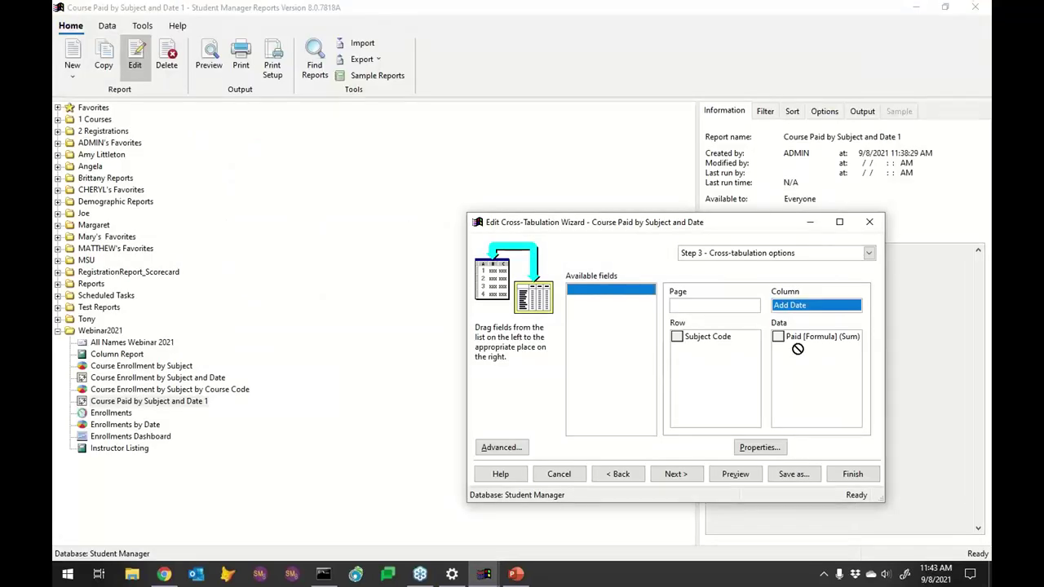
Step: Edit the Course table's Paid formula so that zero values are no longer displayed as blank
mouse_move(806, 347)
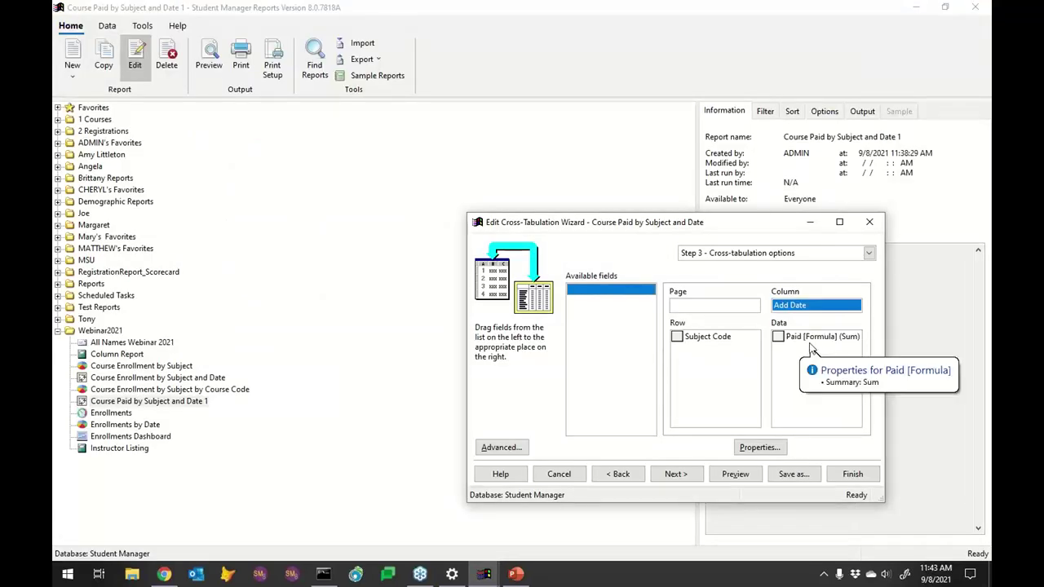
left_click(815, 339)
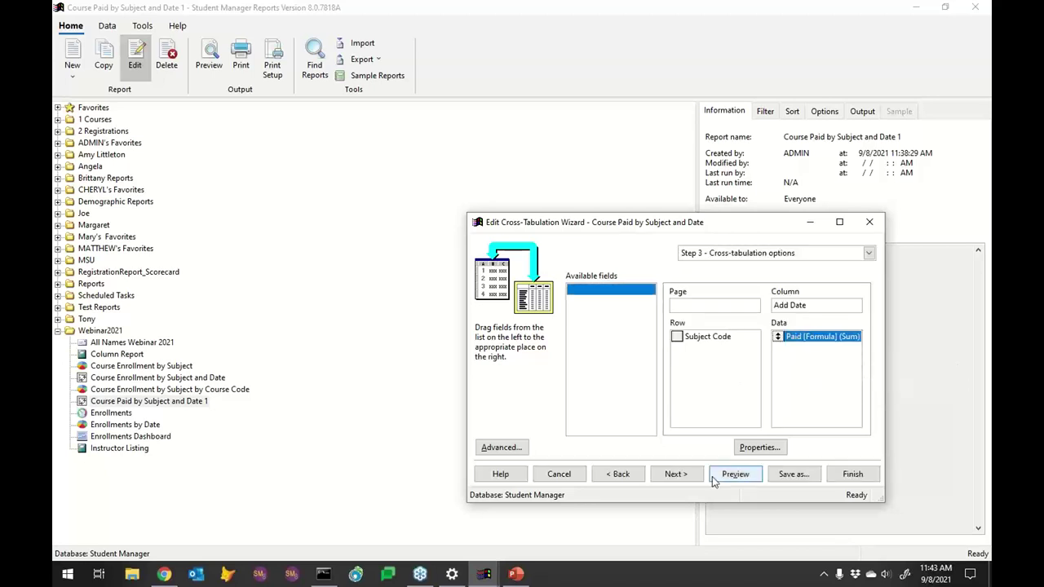
left_click(618, 474)
left_click_drag(791, 341, 771, 331)
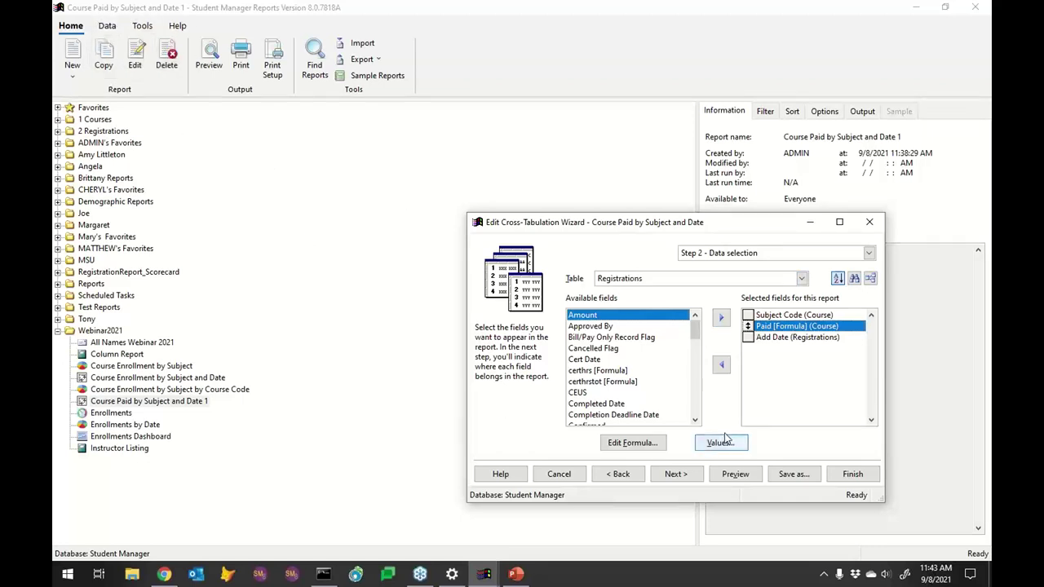
left_click(630, 444)
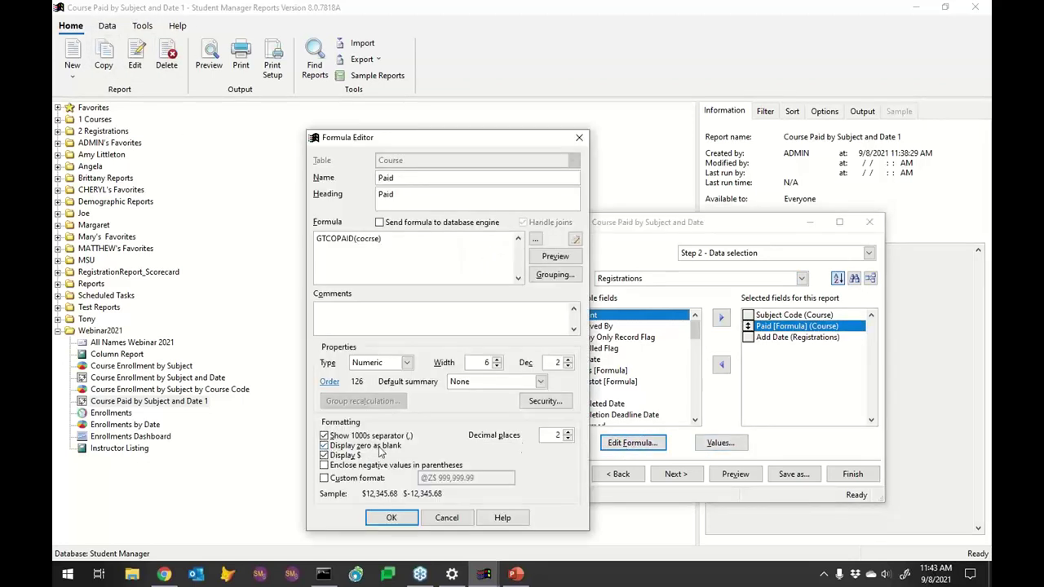
left_click(324, 445)
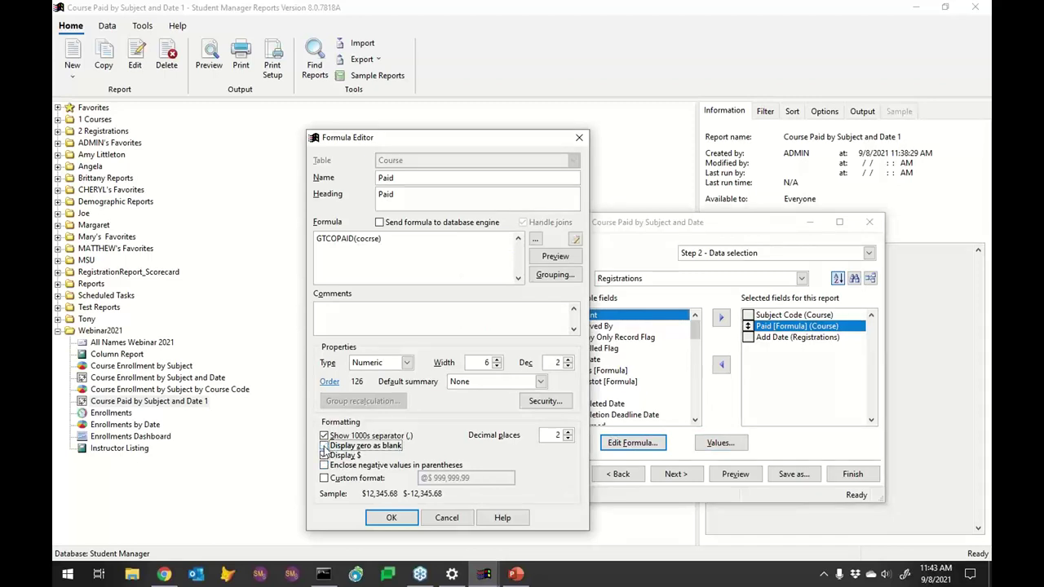
left_click(390, 518)
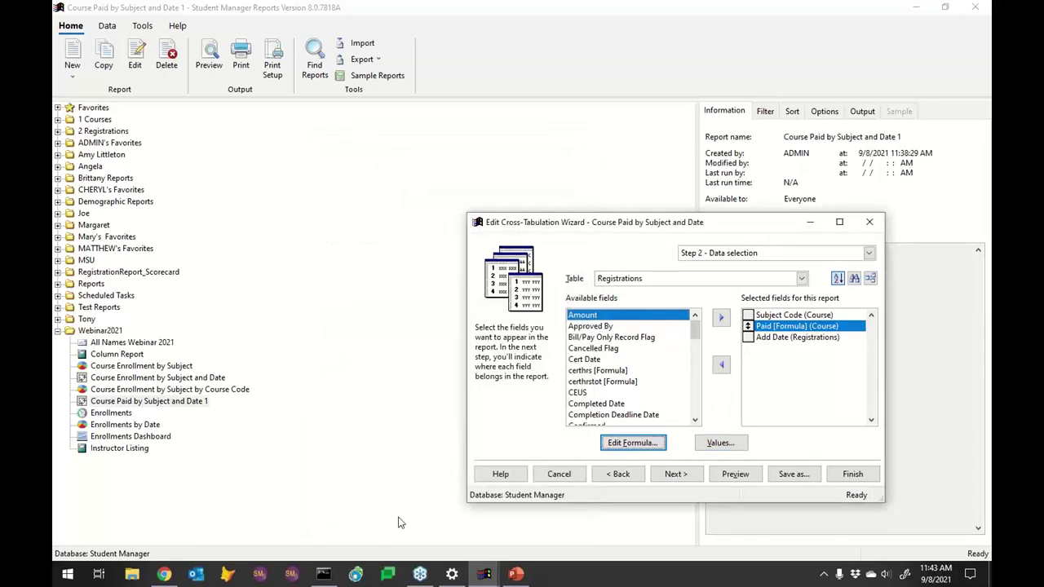
Step: Preview the cross-tab with zero amounts shown, and finish editing the report to save it
left_click(734, 475)
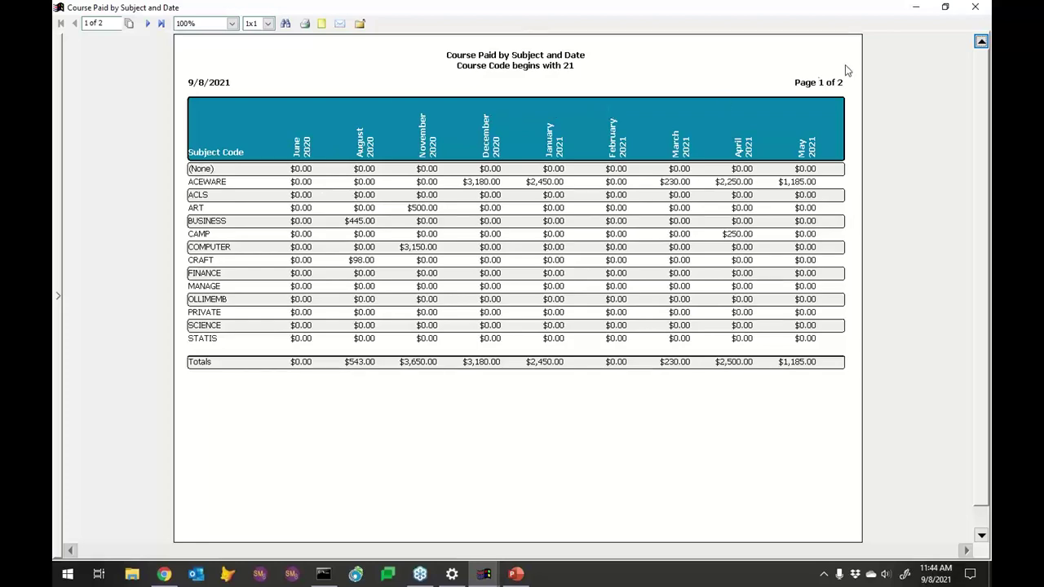
left_click(975, 7)
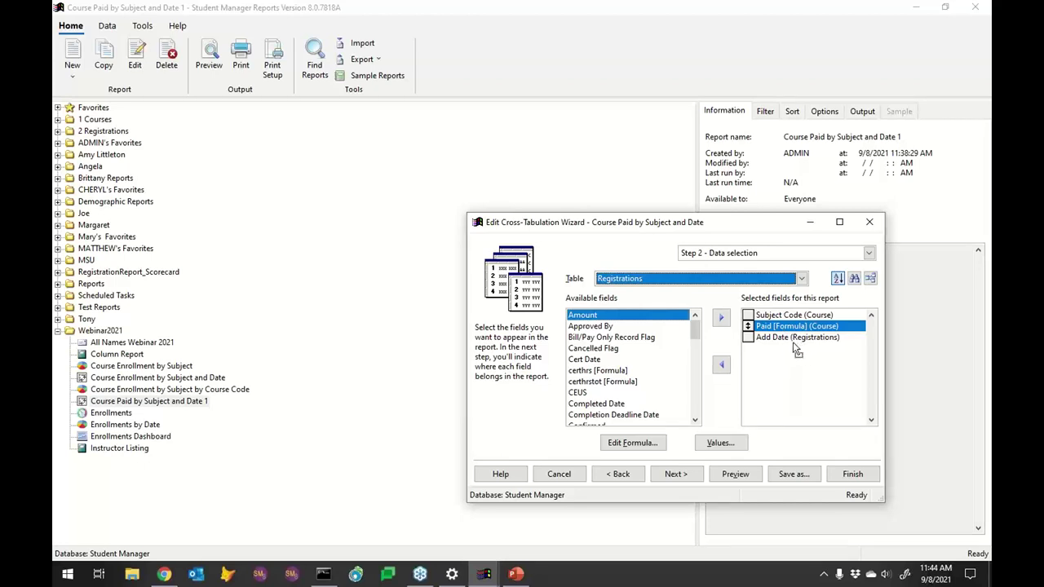
left_click_drag(796, 349, 730, 350)
left_click(851, 476)
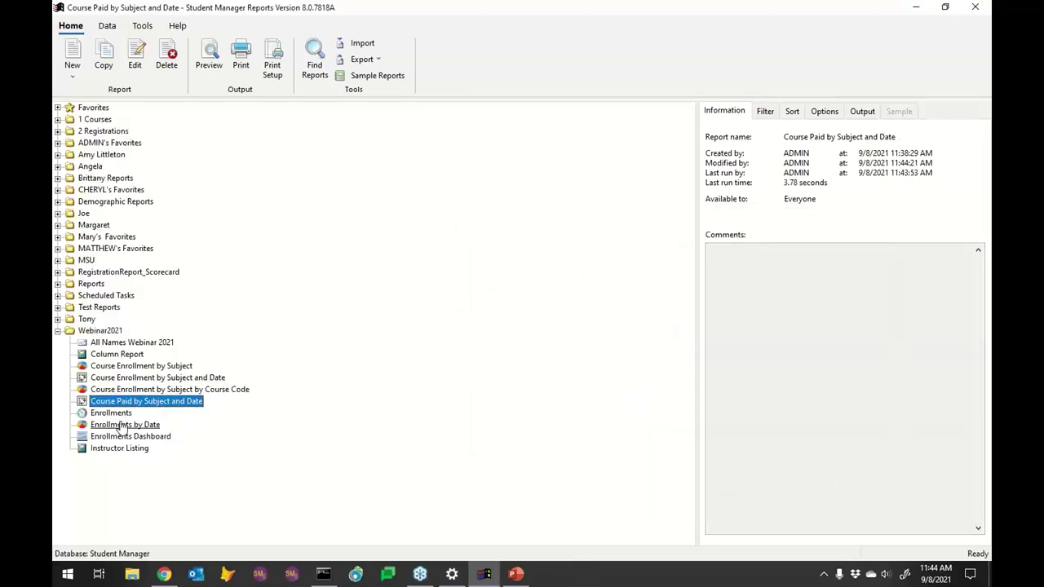
Step: Open the Instructor Listing report in the Webinar2021 folder for editing and delete its advanced layout
left_click(123, 450)
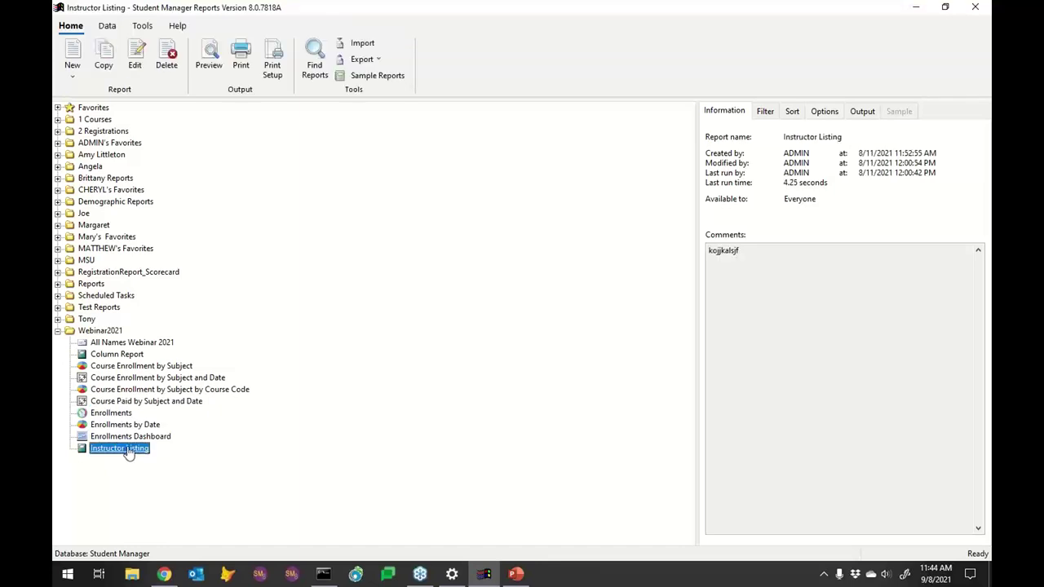
left_click(135, 65)
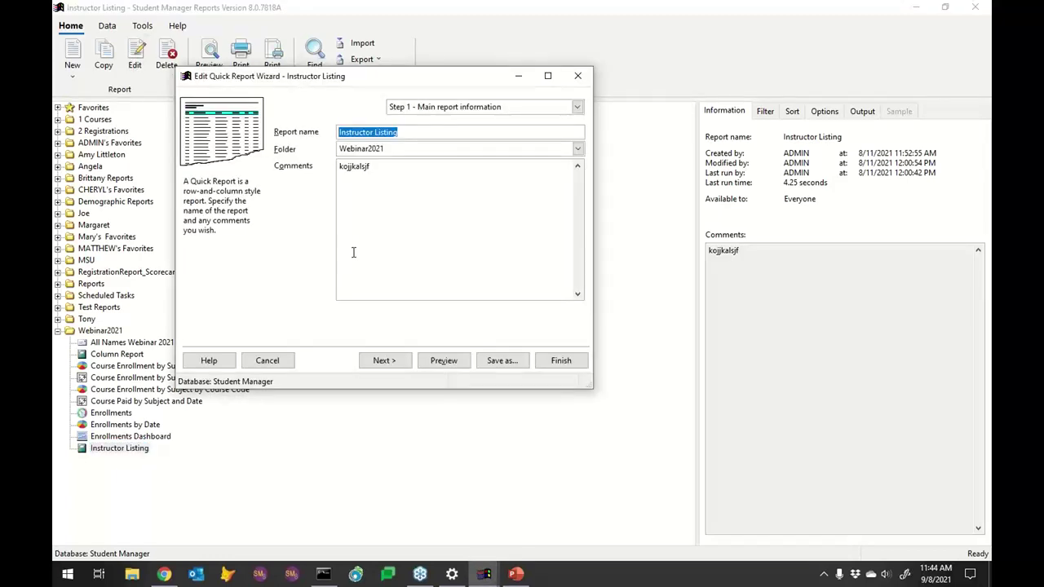
left_click(384, 363)
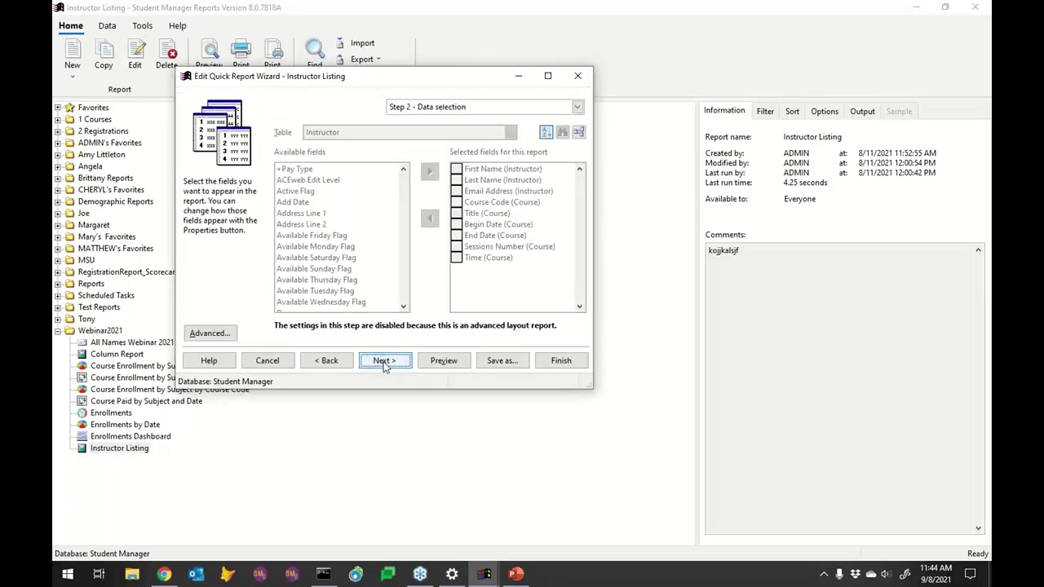
left_click(384, 361)
left_click(384, 360)
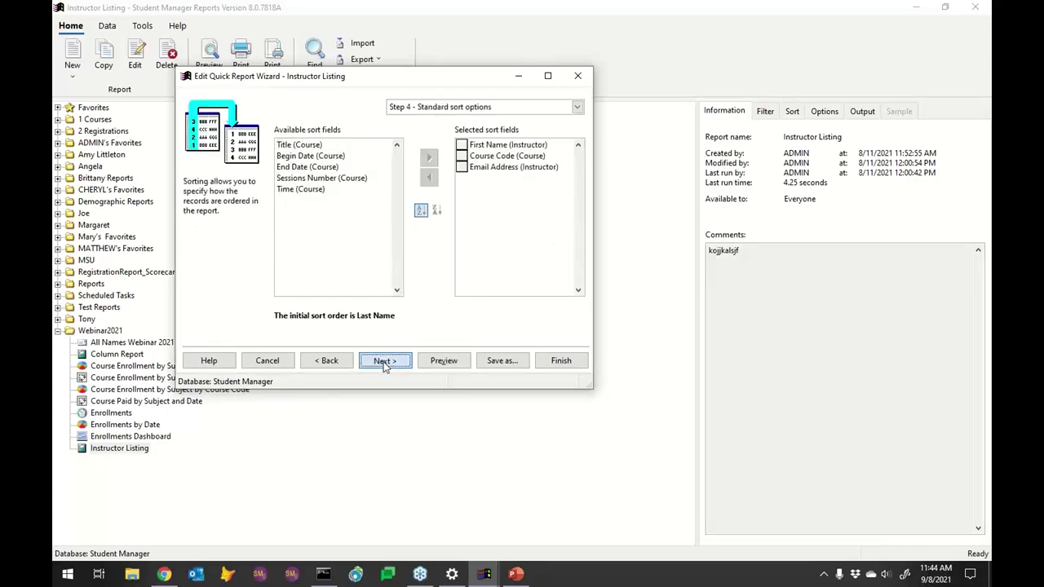
left_click(384, 360)
left_click(451, 321)
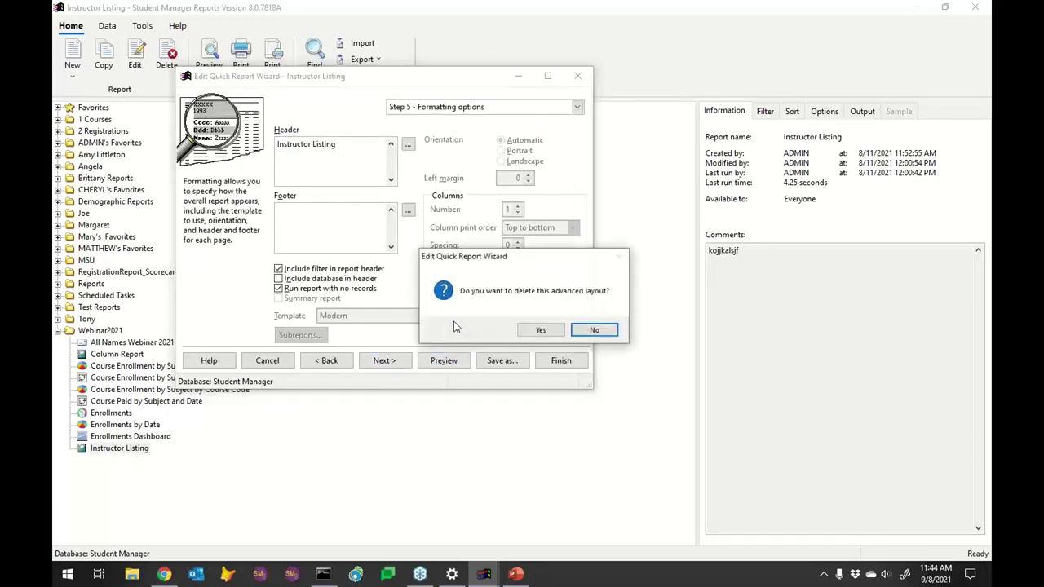
left_click(536, 334)
Step: Return to the Instructor Listing's data selection and preview the report's first two pages
left_click(329, 362)
left_click(328, 361)
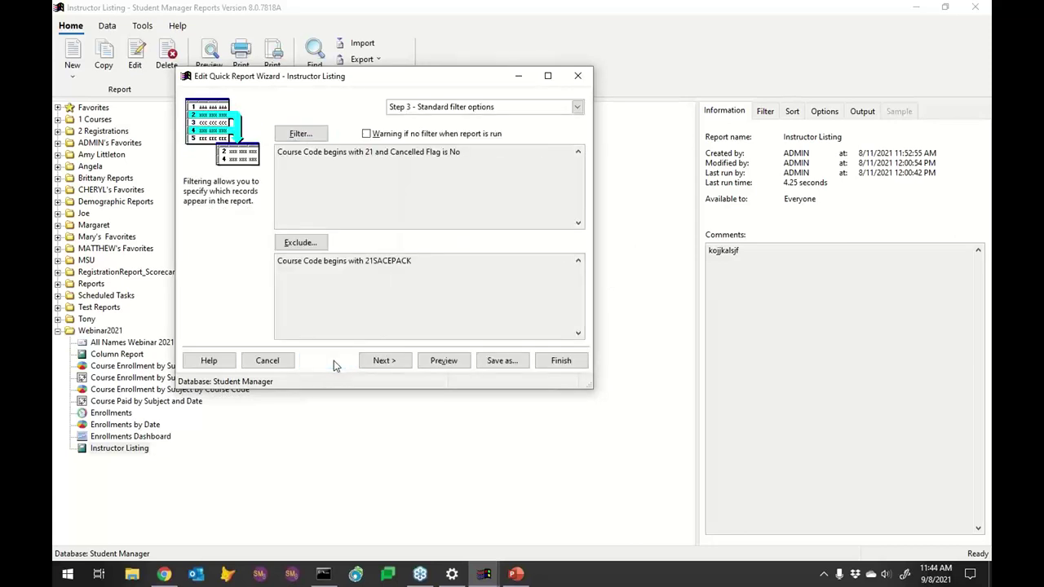
left_click(328, 361)
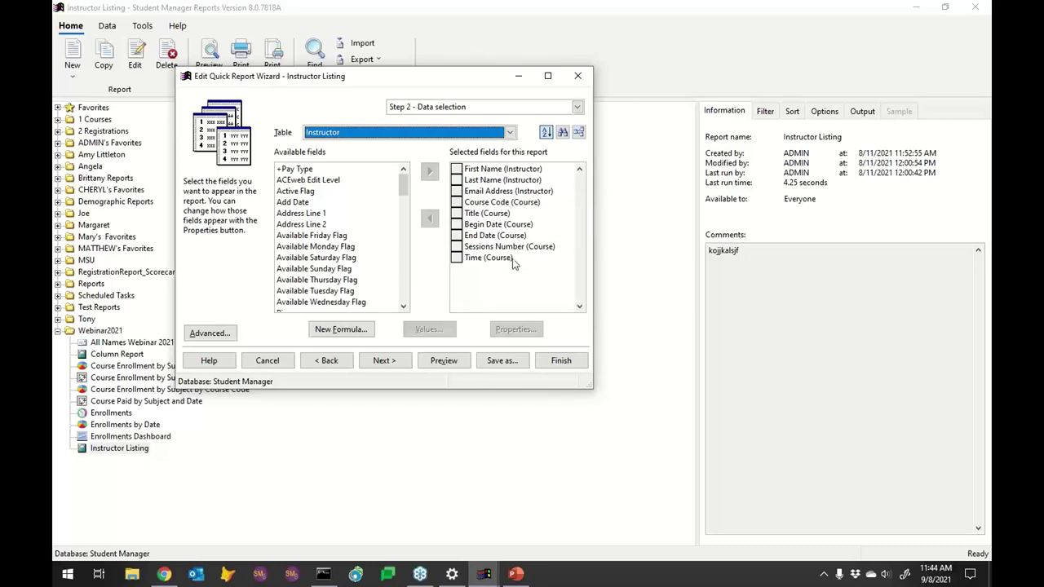
left_click(444, 363)
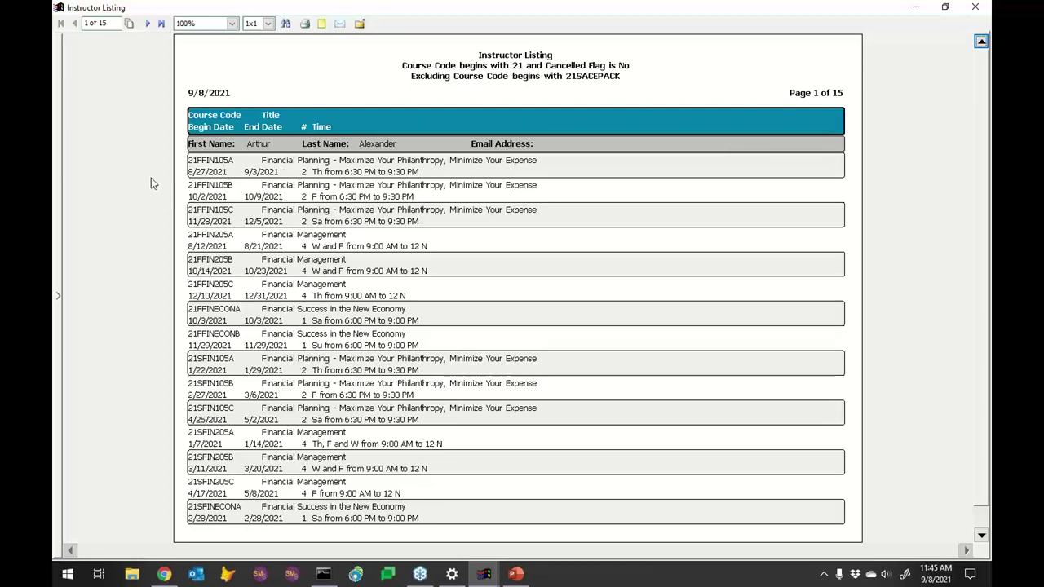
left_click(147, 22)
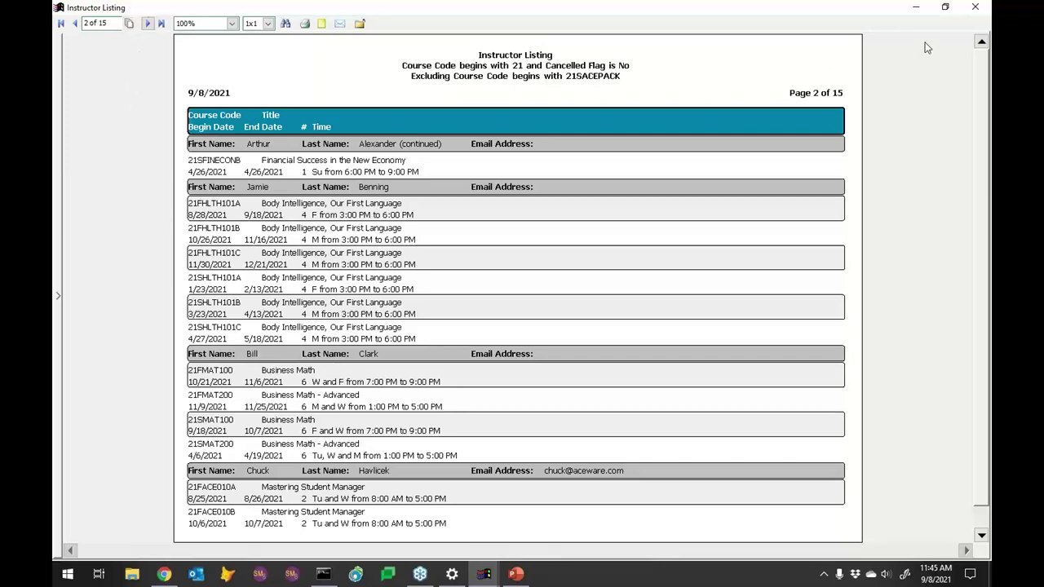
left_click(975, 6)
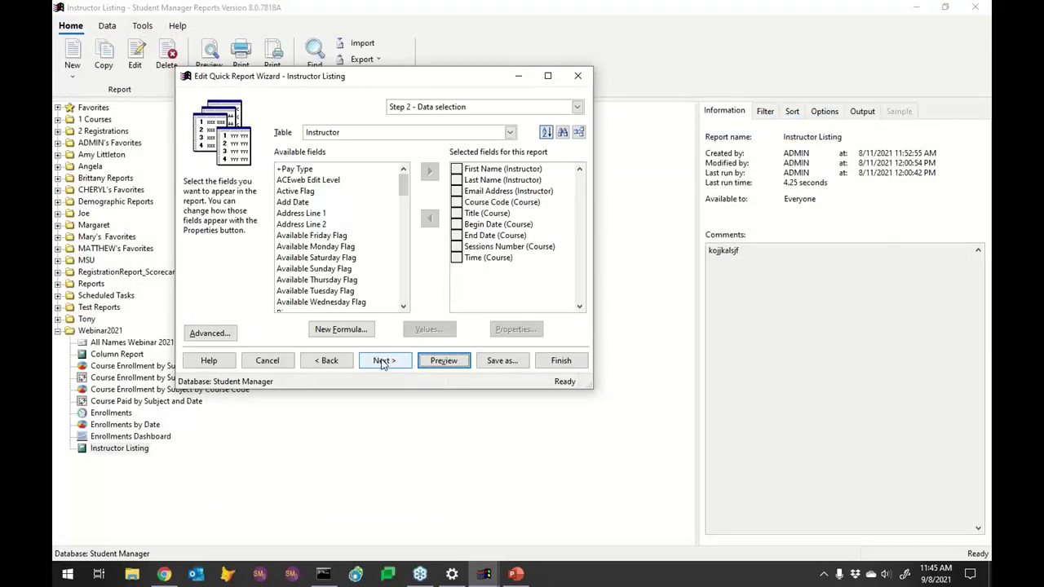
Step: Review the Instructor Listing's filter and exclusion conditions, and return to its data selection
left_click(381, 360)
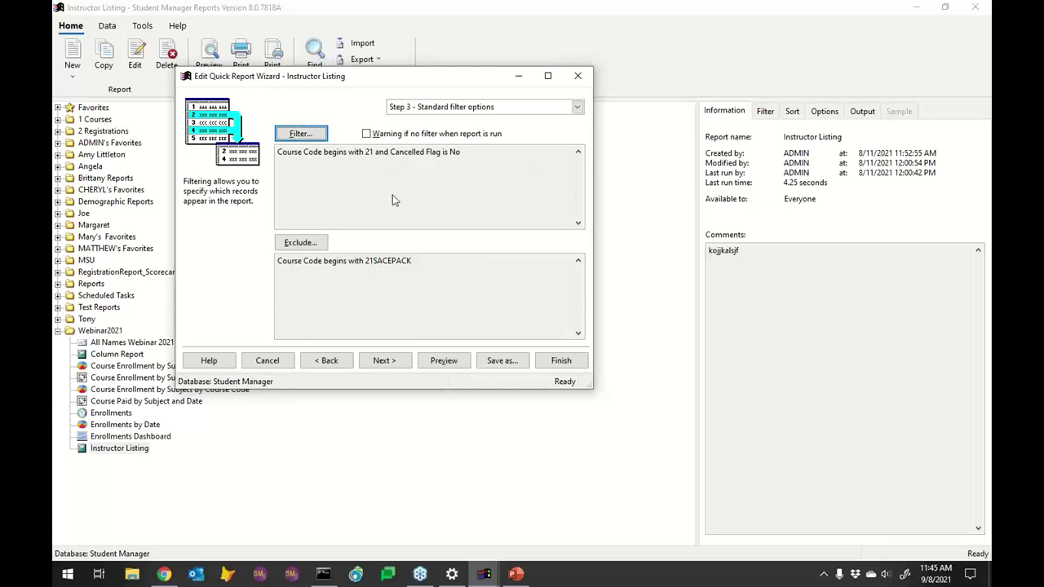
left_click(327, 360)
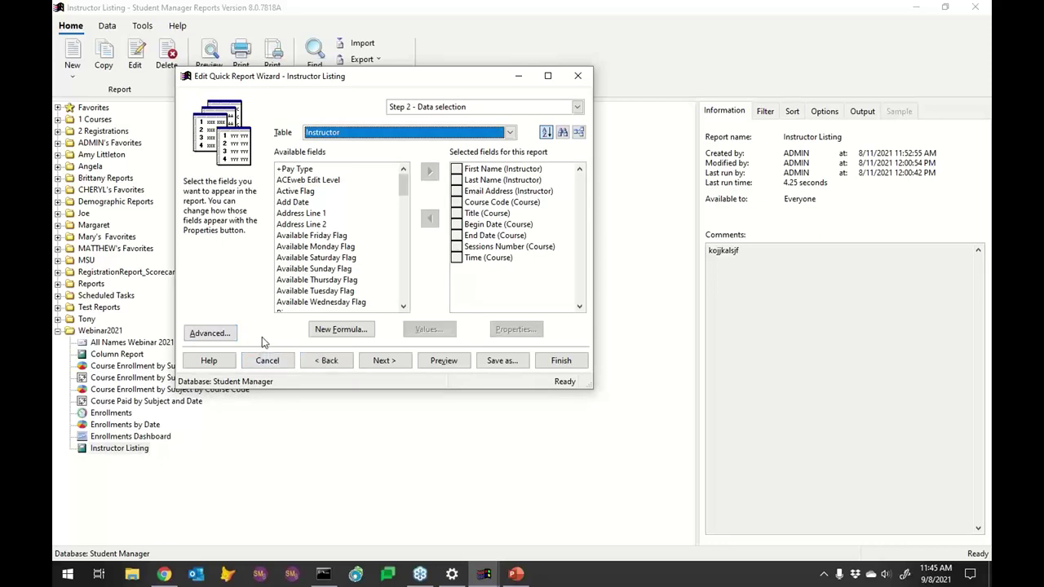
Step: In the report's advanced settings, keep DISTINCT for filtering on unlisted tables and display Instructor records whether or not they match in Instructor Pay
left_click(210, 333)
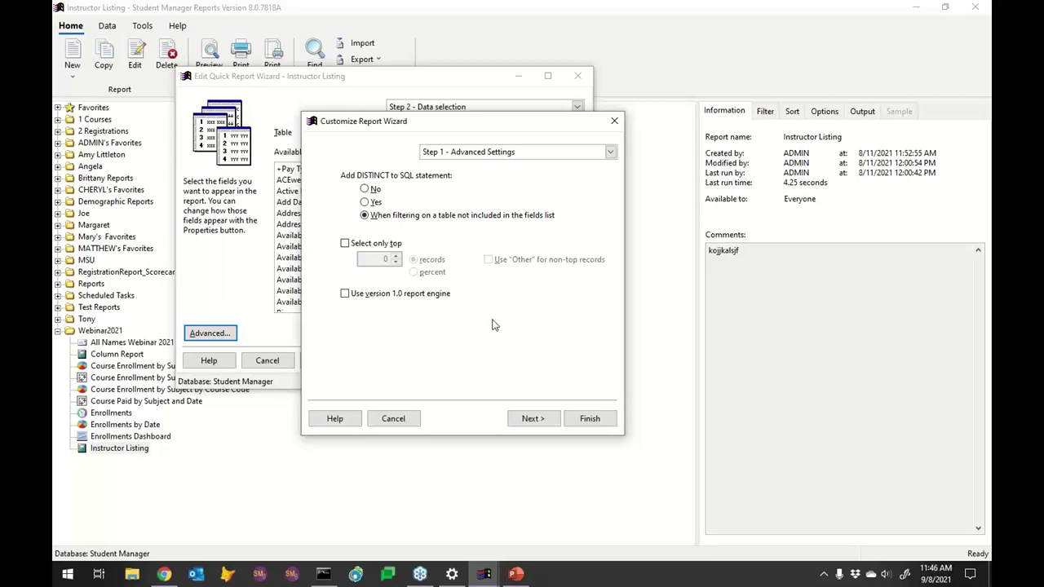
left_click(374, 202)
left_click(411, 218)
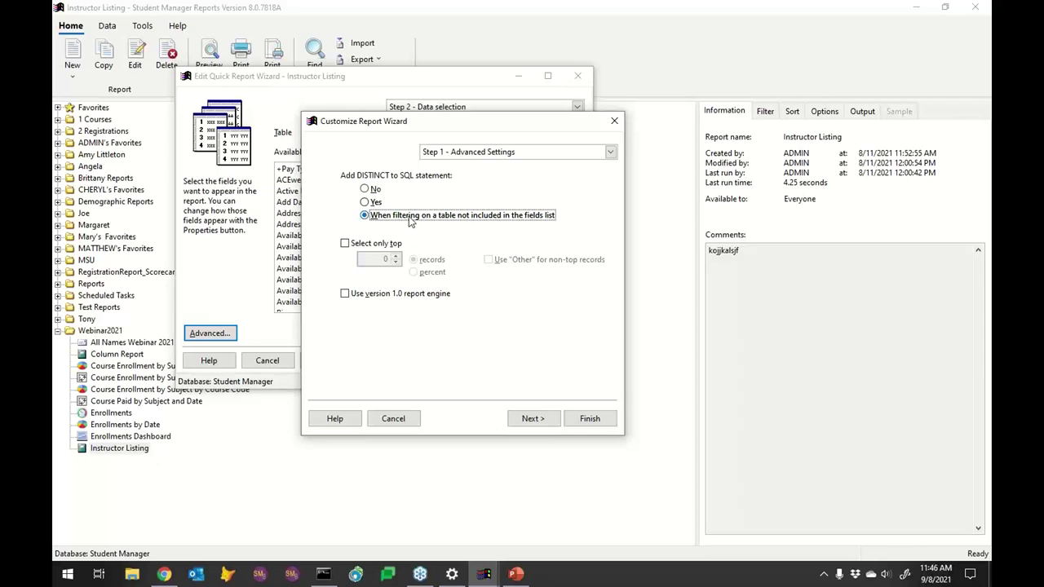
left_click(532, 419)
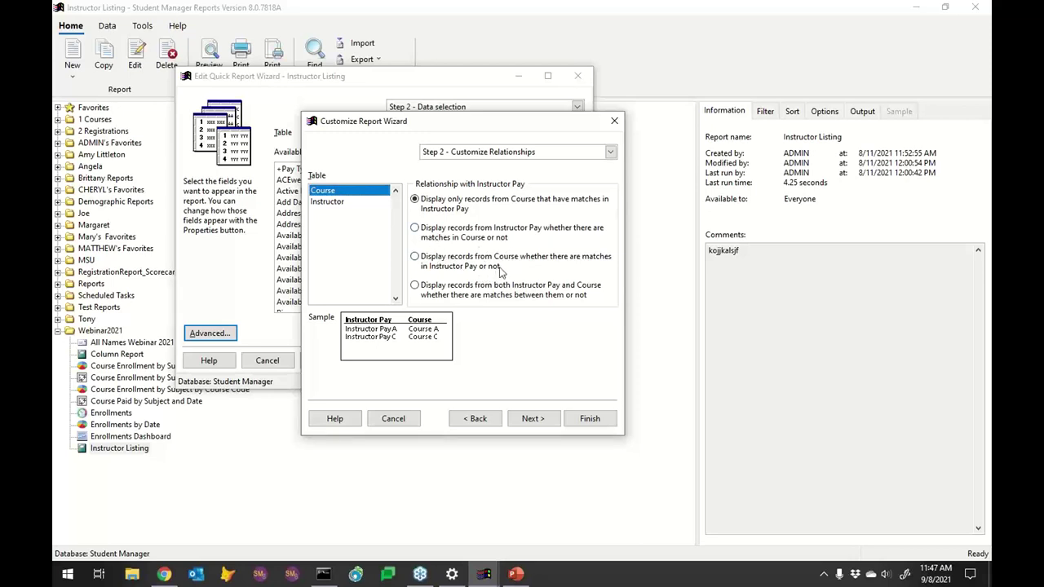
left_click(344, 204)
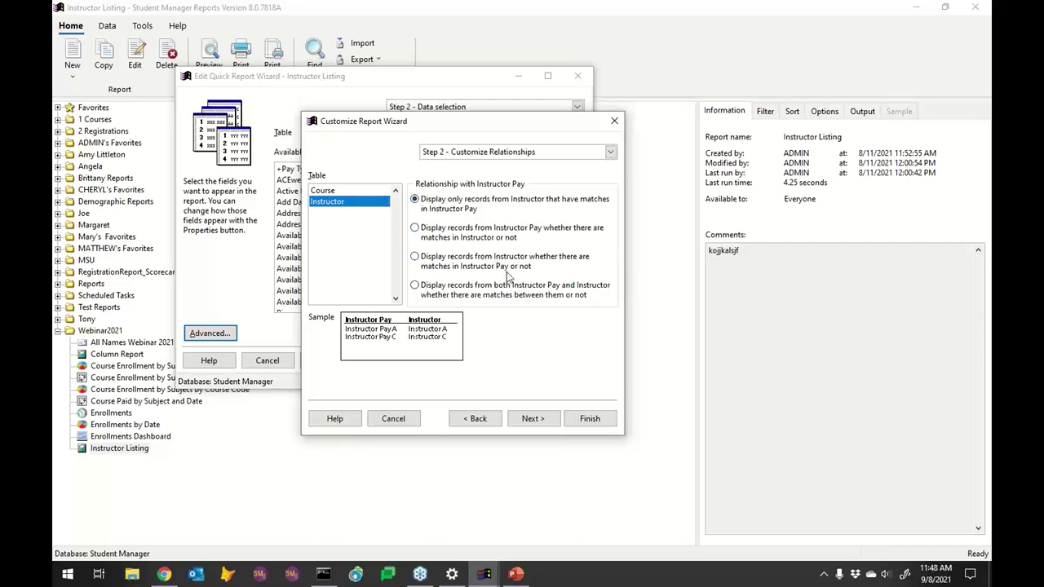
left_click(441, 261)
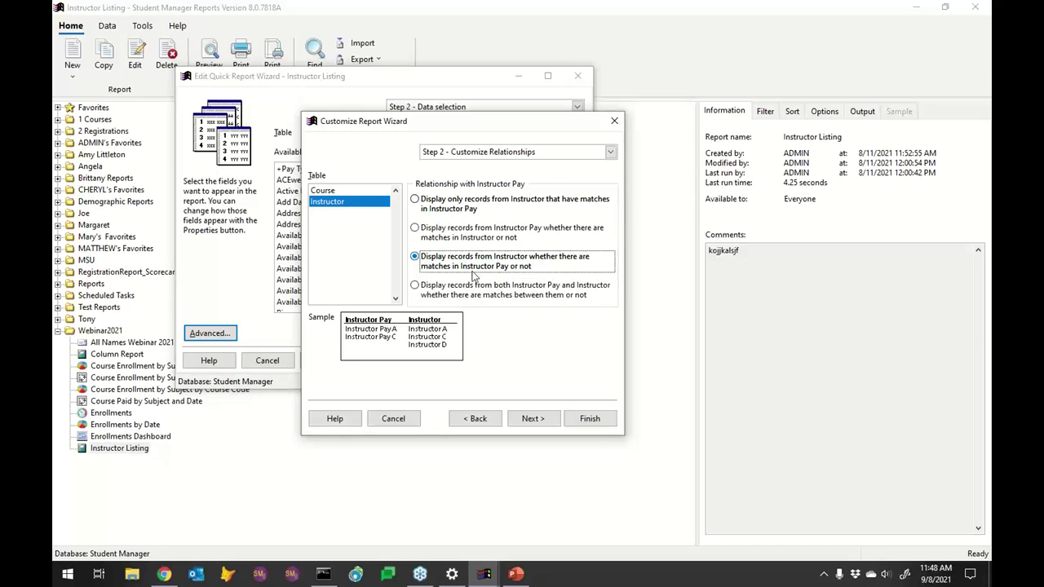
left_click(589, 418)
Step: Preview the Instructor Listing and page through to the end, checking for instructors without any courses
left_click(454, 362)
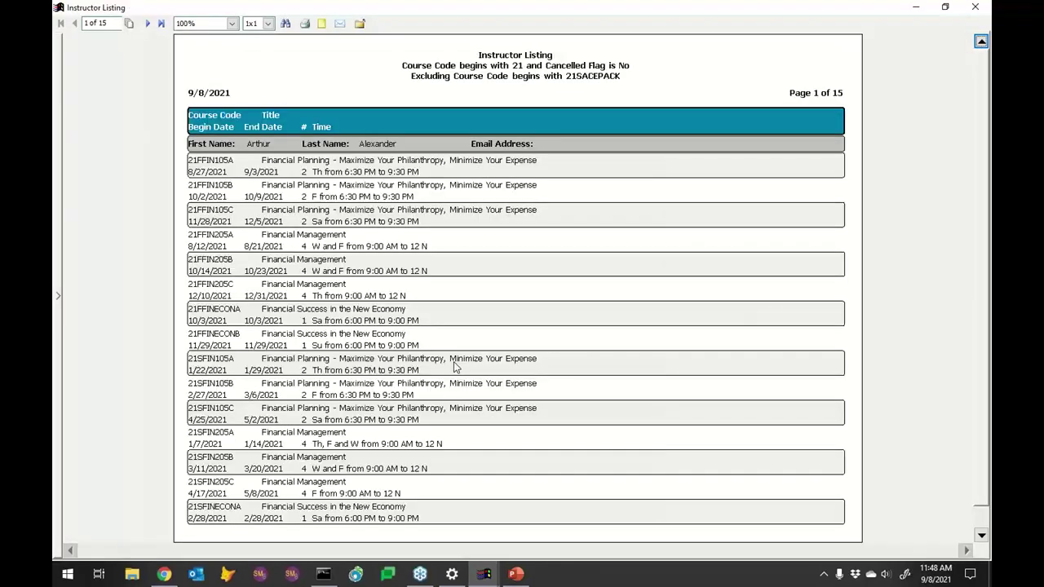
left_click(147, 24)
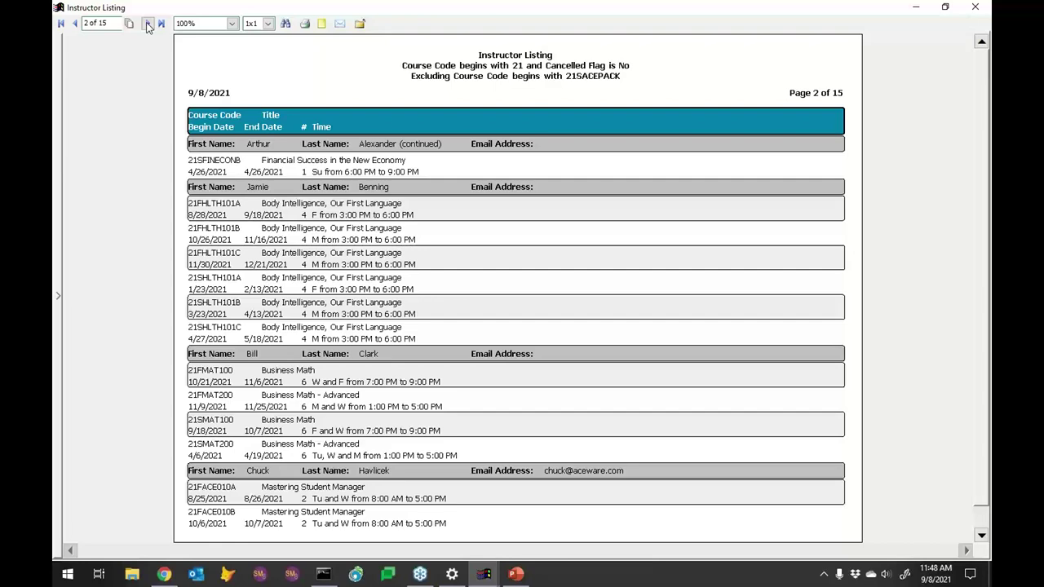
left_click(148, 24)
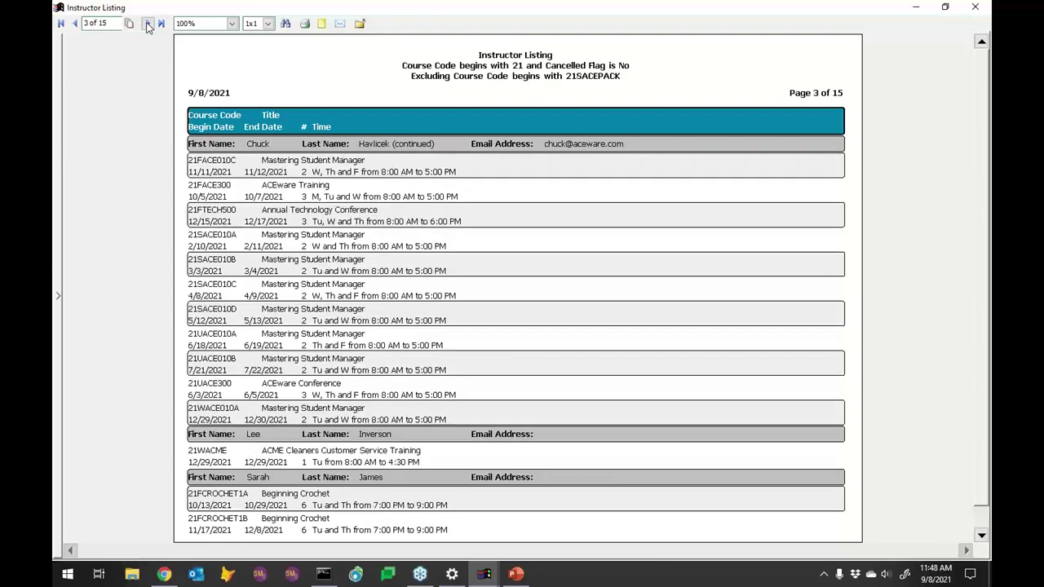
left_click(148, 24)
left_click(148, 24)
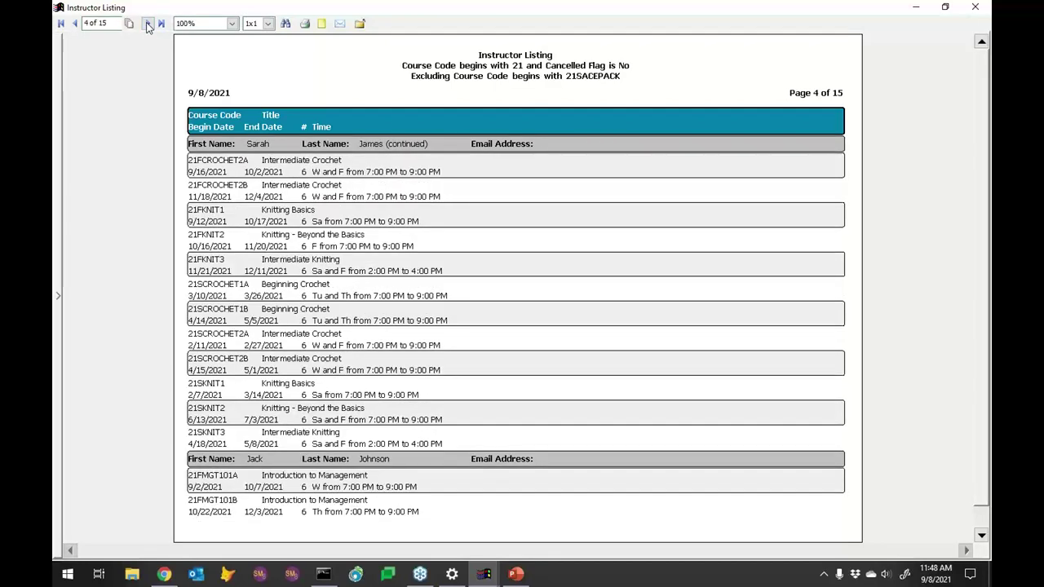
left_click(148, 23)
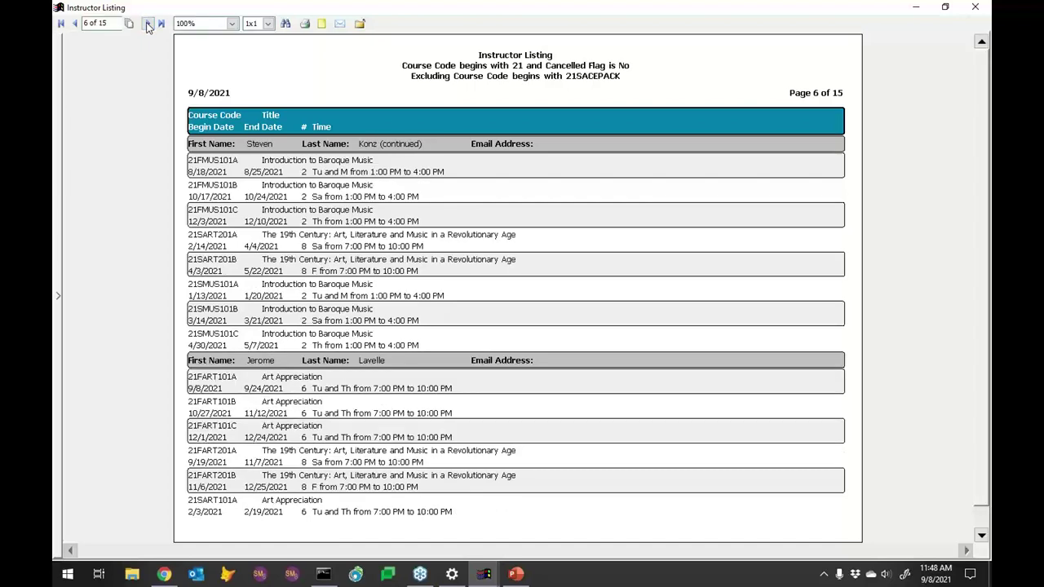
left_click(147, 24)
left_click(147, 24)
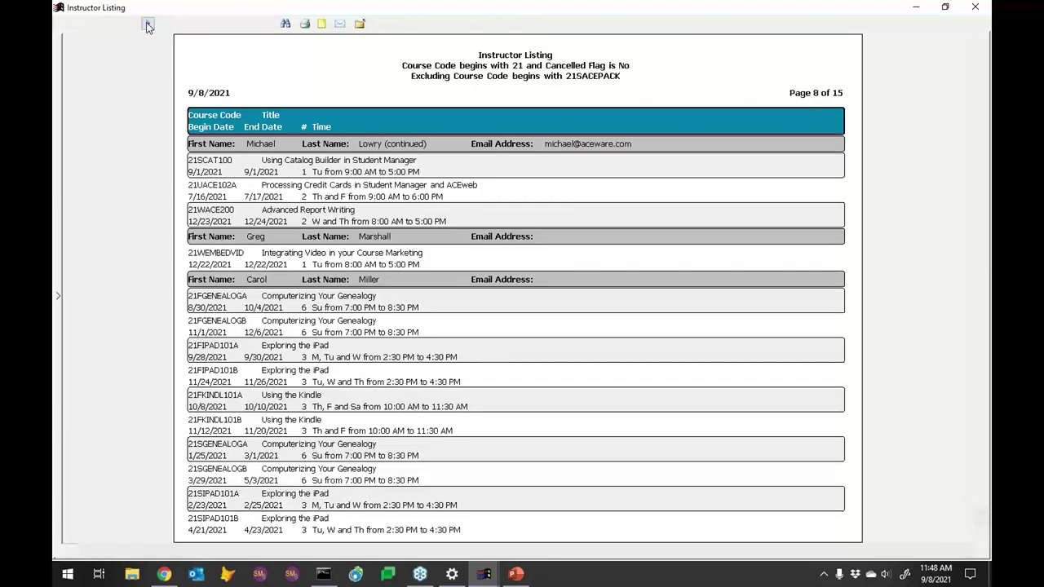
left_click(148, 24)
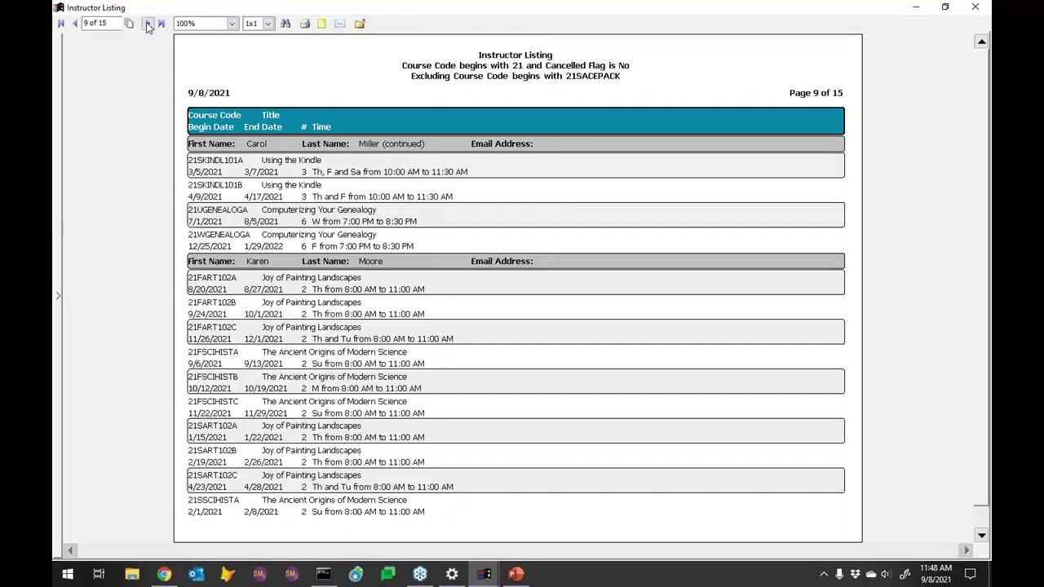
left_click(148, 24)
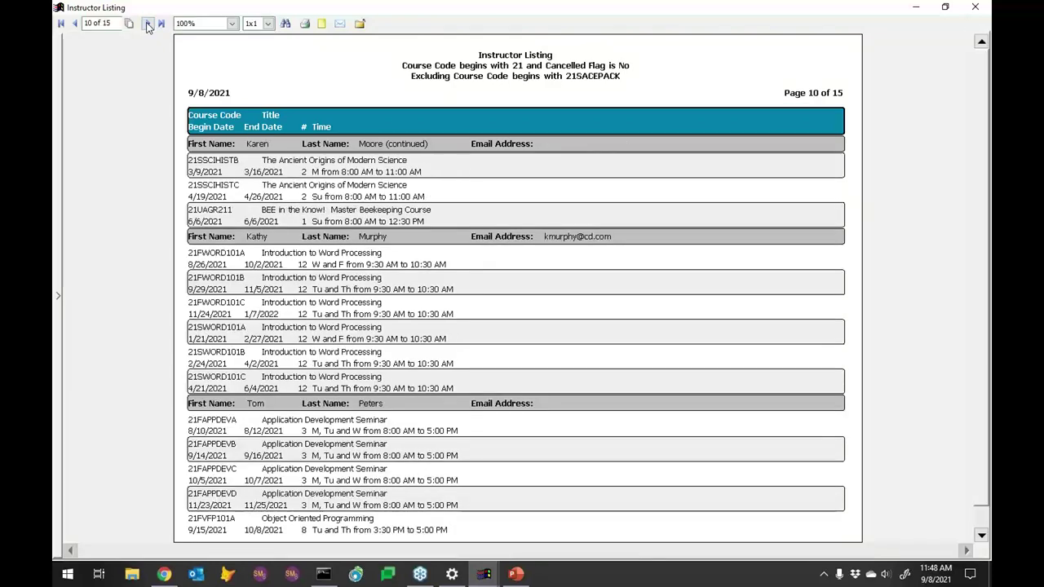
left_click(147, 24)
left_click(148, 24)
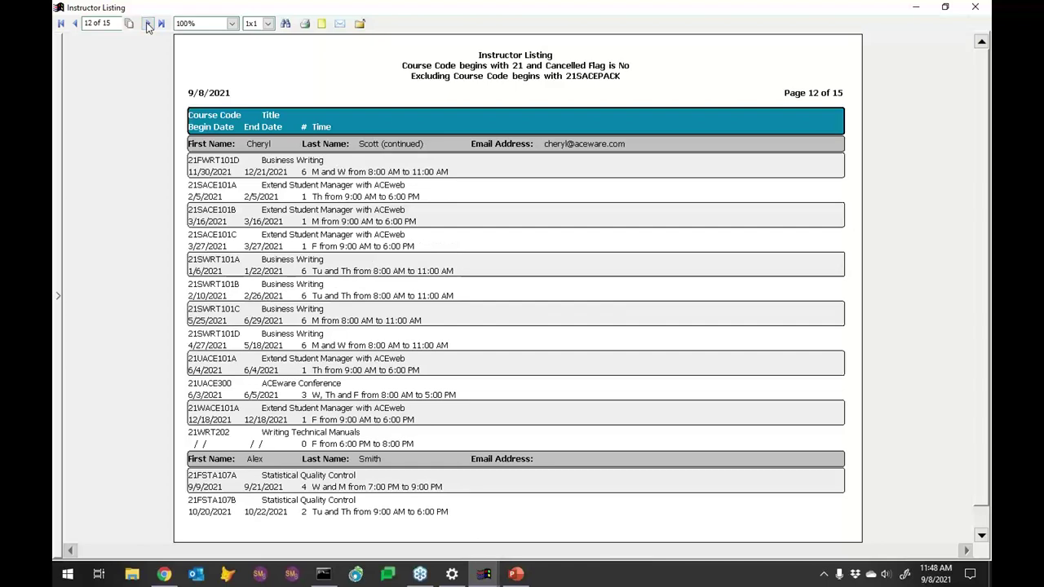
left_click(147, 24)
left_click(147, 24)
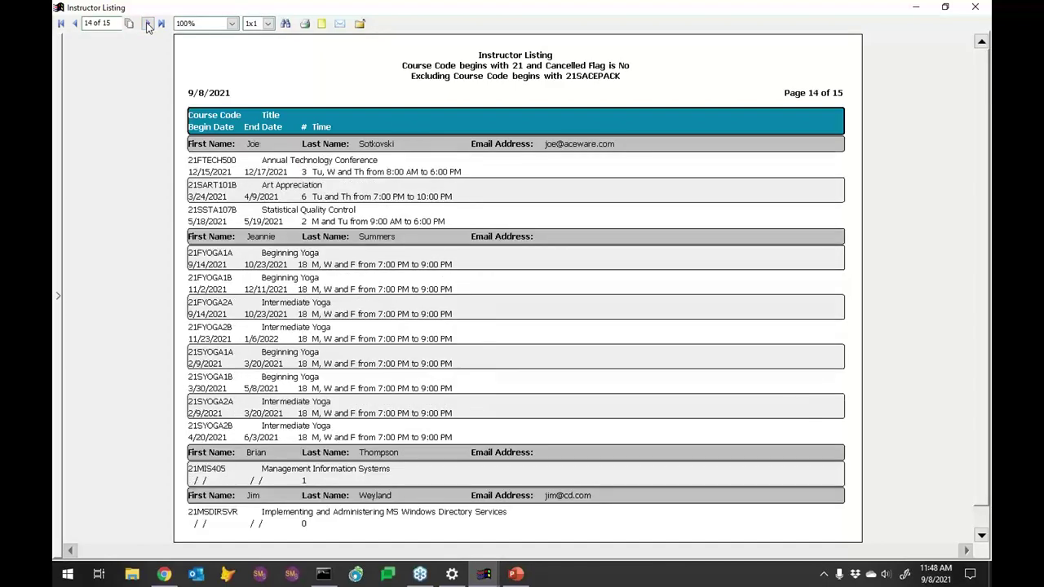
left_click(147, 24)
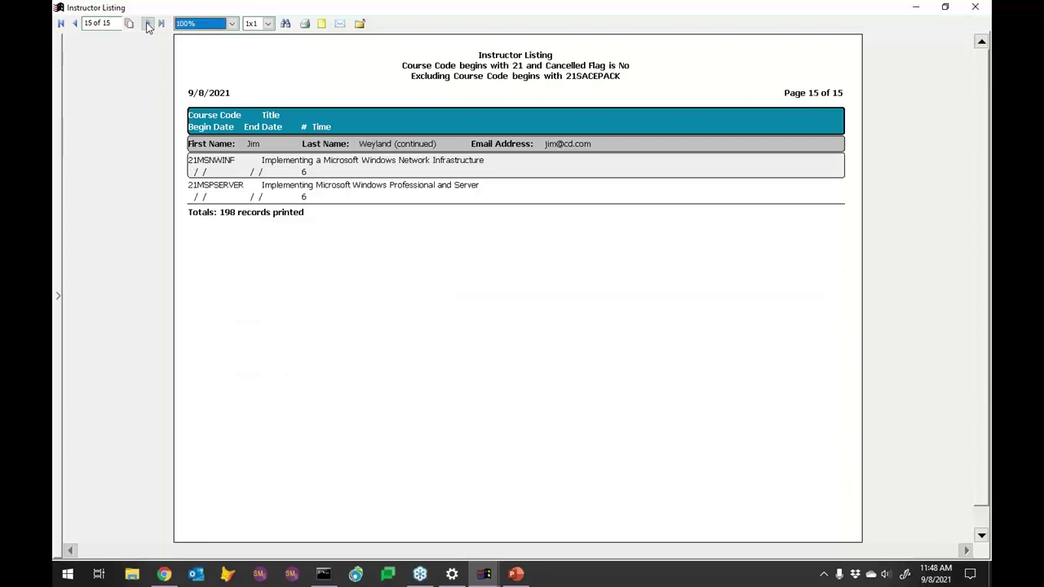
left_click(75, 24)
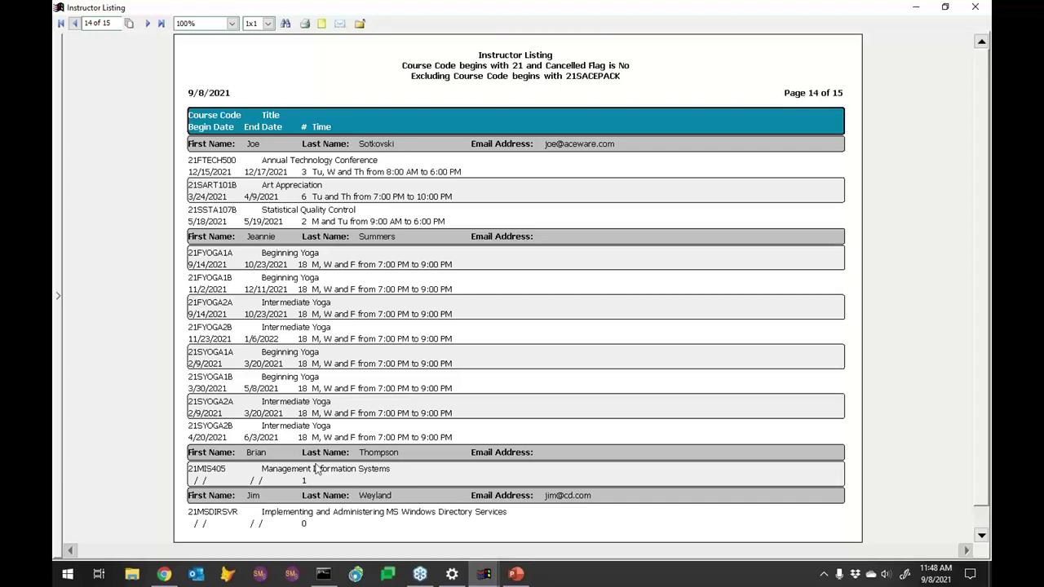
Step: Switch to Student Manager and add a new instructor record through the faculty lookup, entering the instructor's first and last name
left_click(258, 578)
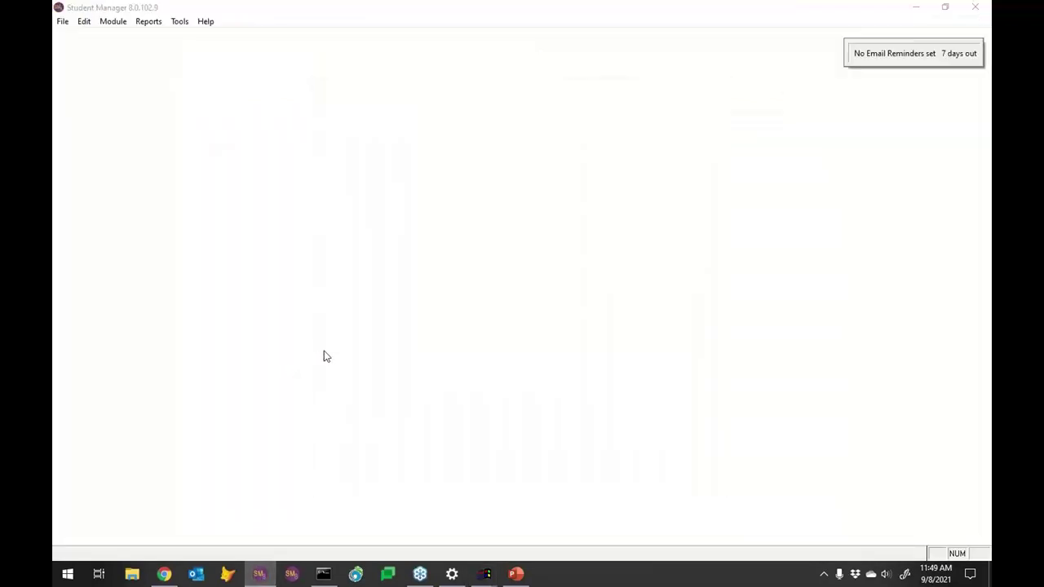
left_click(531, 434)
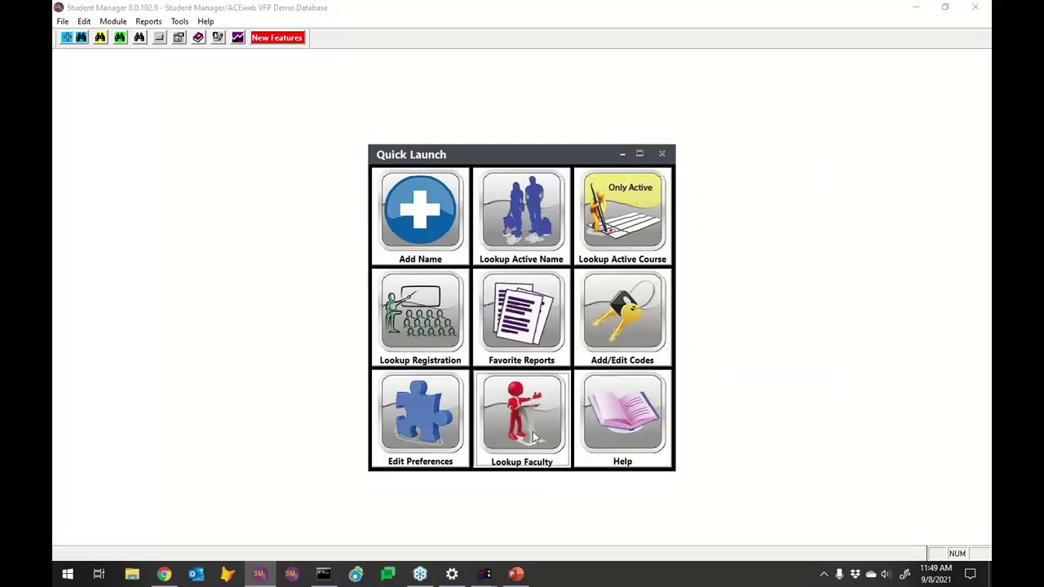
double_click(119, 310)
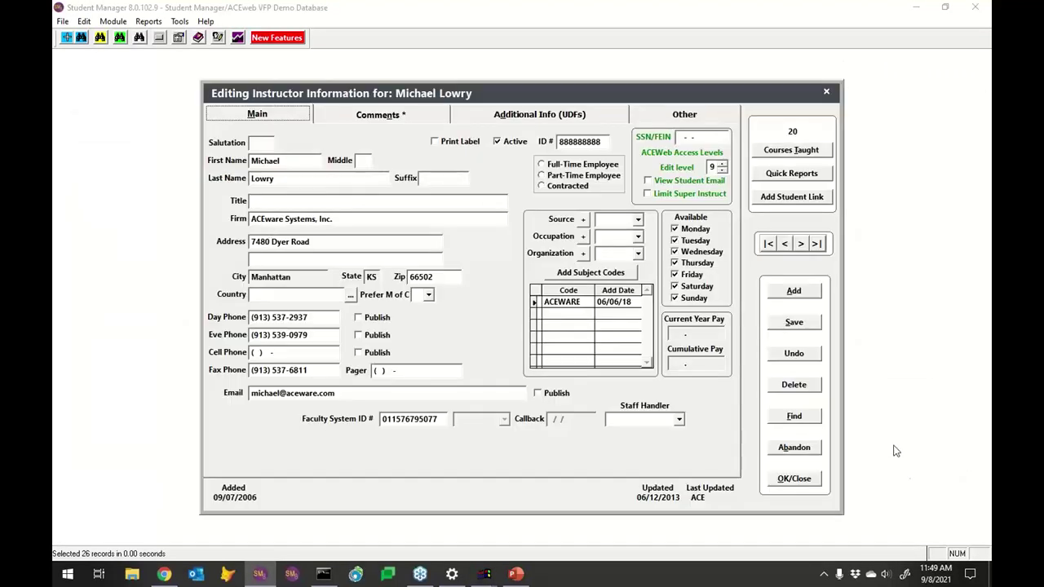
left_click(793, 291)
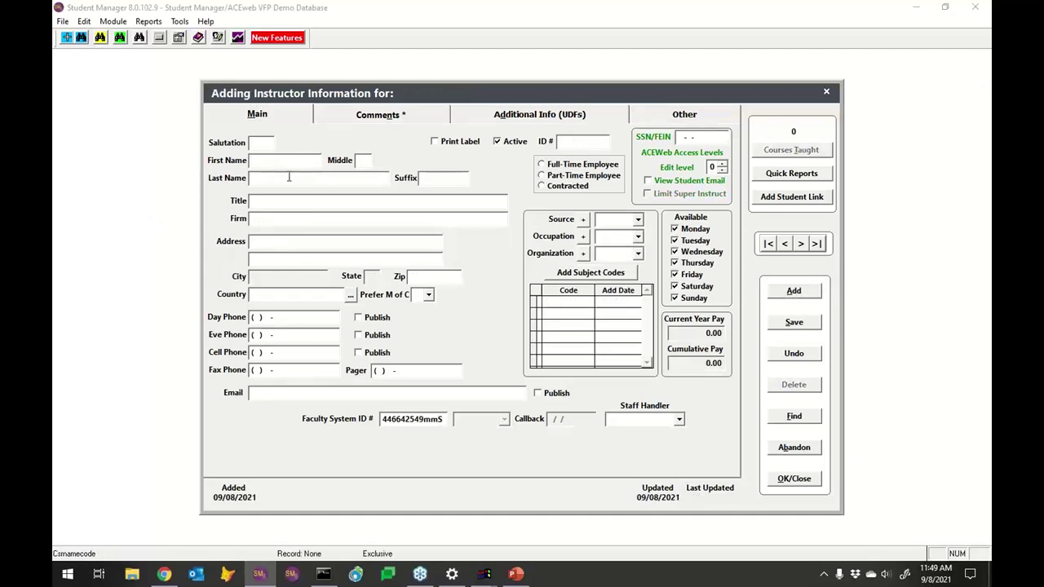
type("Matthew")
key("Tab")
key("Tab")
type("O")
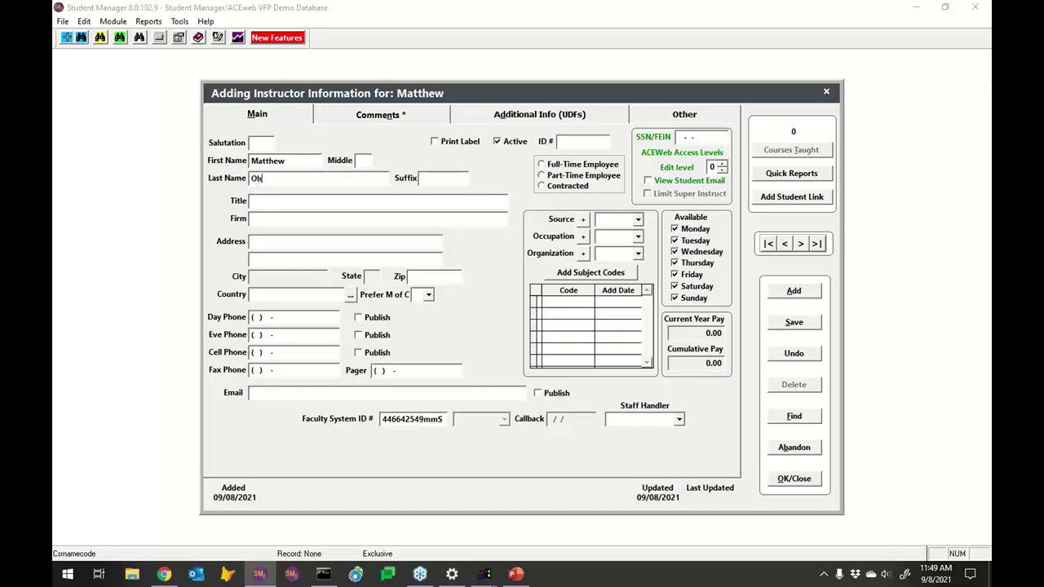
left_click(799, 481)
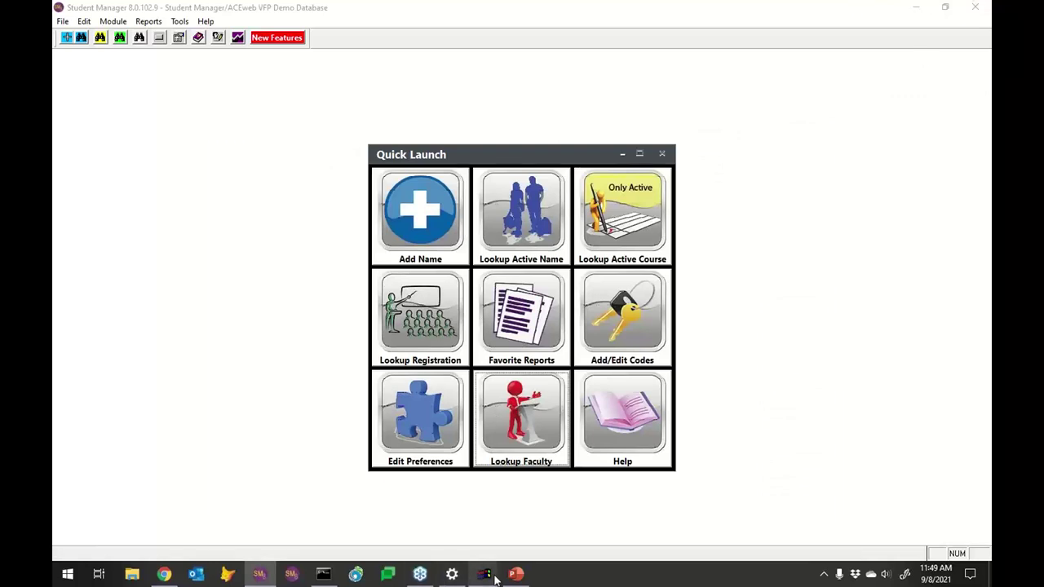
Step: Return to the Instructor Listing, rerun its preview and look through the first ten pages for the newly added instructor
mouse_move(485, 576)
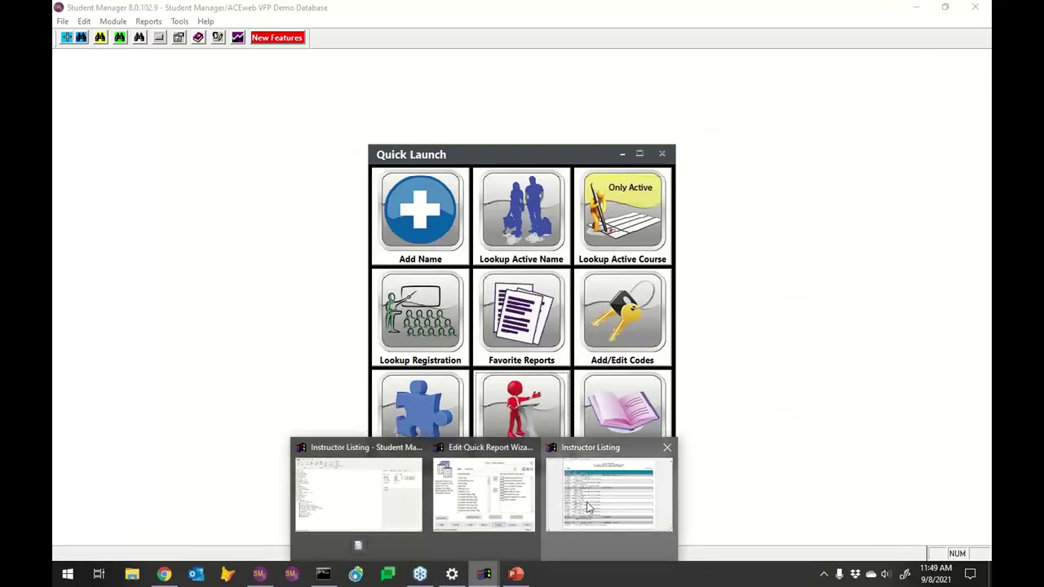
left_click(563, 493)
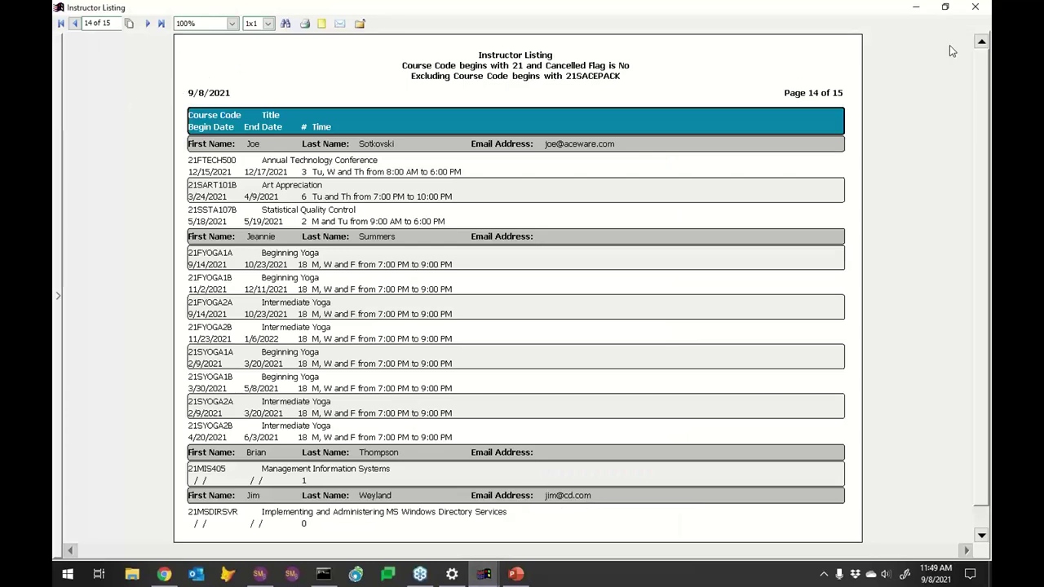
left_click(974, 6)
left_click(459, 363)
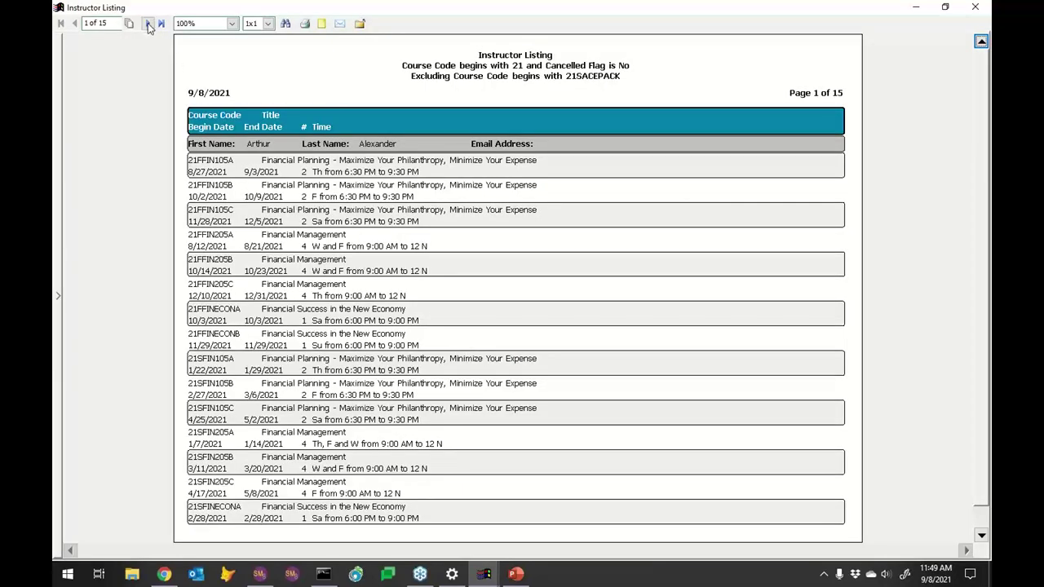
left_click(149, 25)
left_click(149, 25)
left_click(150, 24)
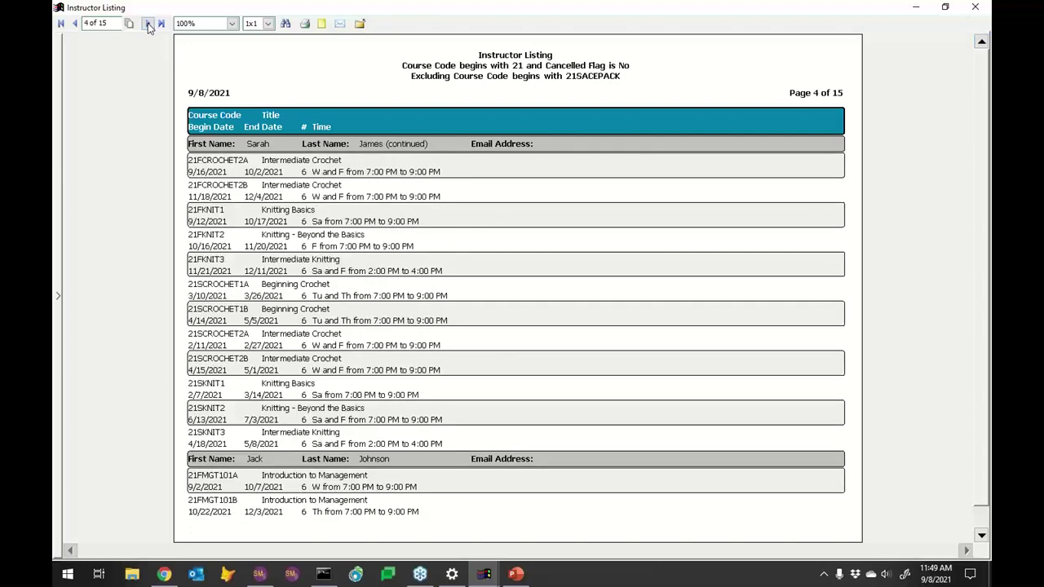
left_click(149, 24)
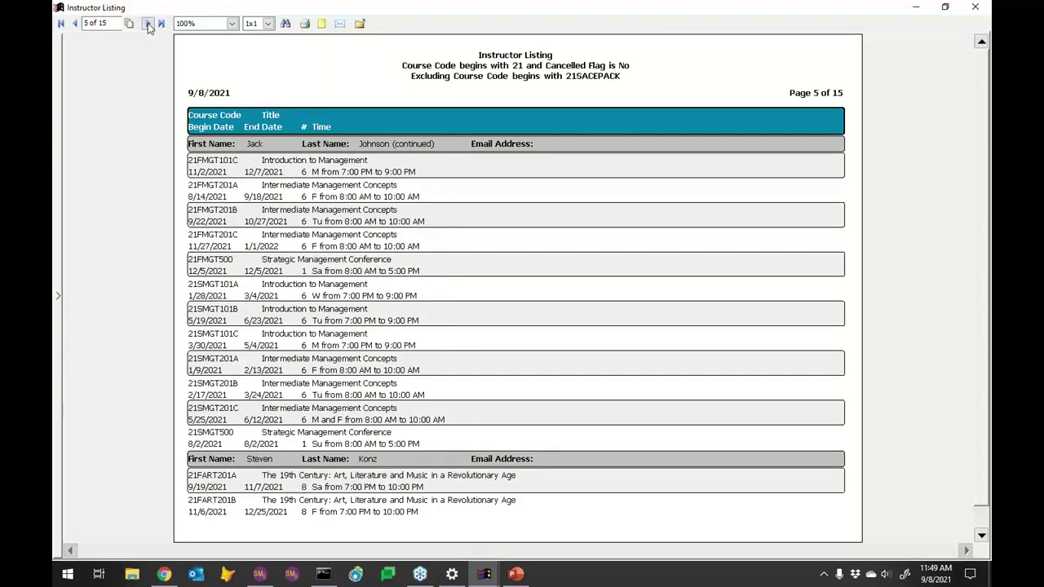
left_click(149, 24)
left_click(150, 25)
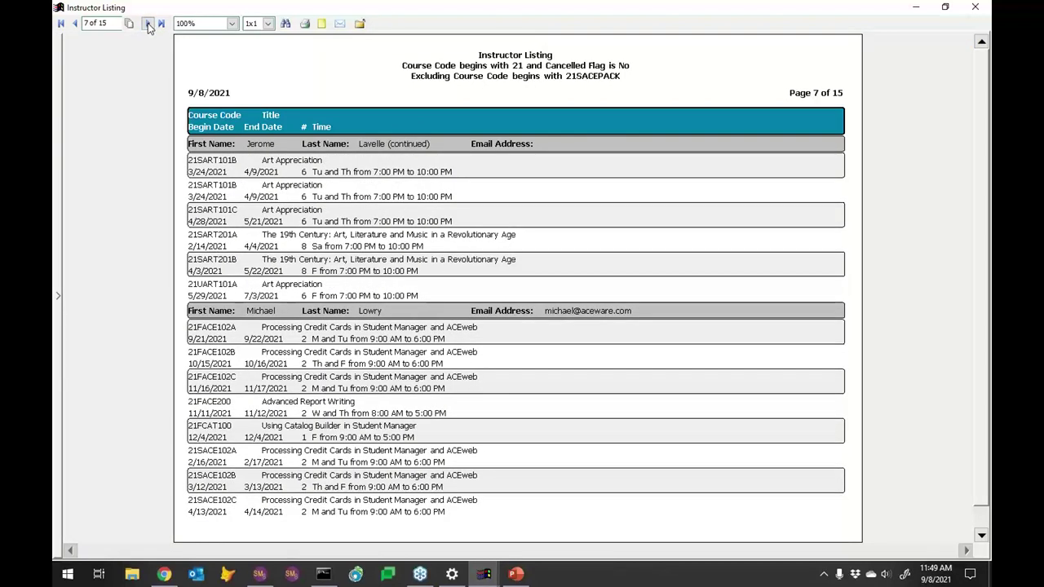
left_click(149, 25)
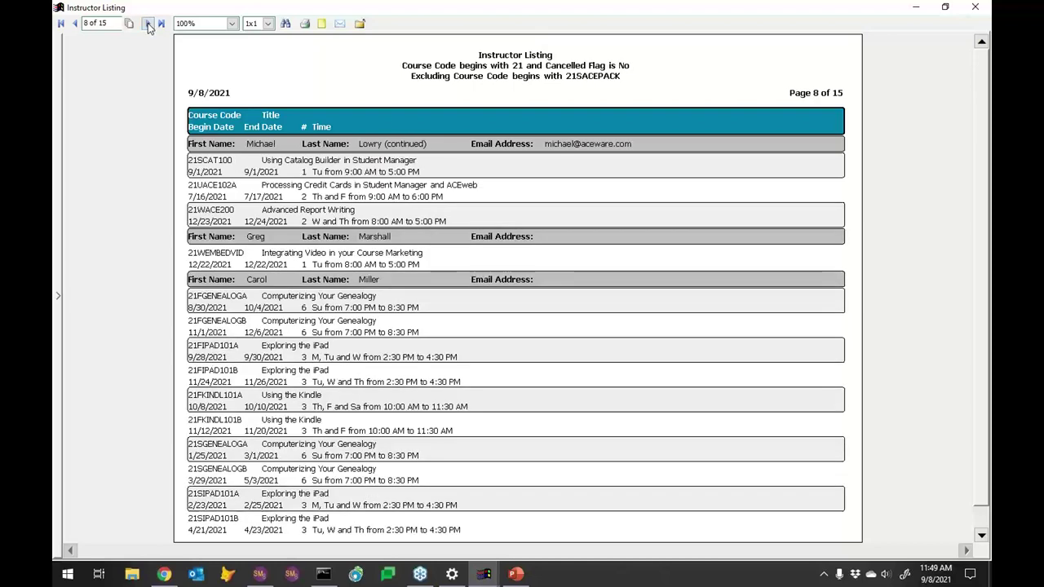
left_click(150, 24)
left_click(149, 25)
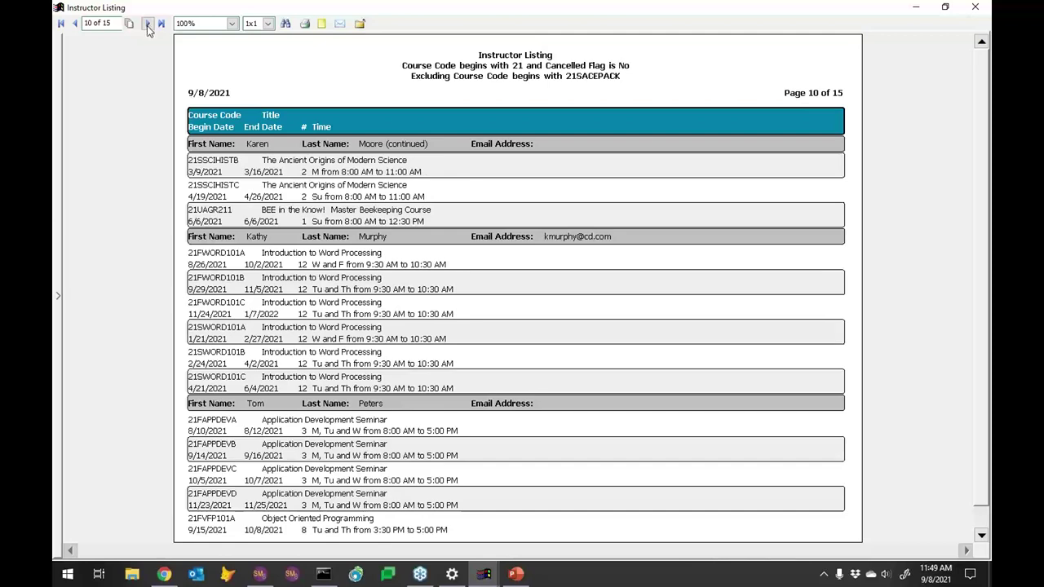
left_click(976, 7)
Step: Reopen the report's advanced settings and check how the Course and Instructor tables are related to Instructor Pay
left_click(210, 333)
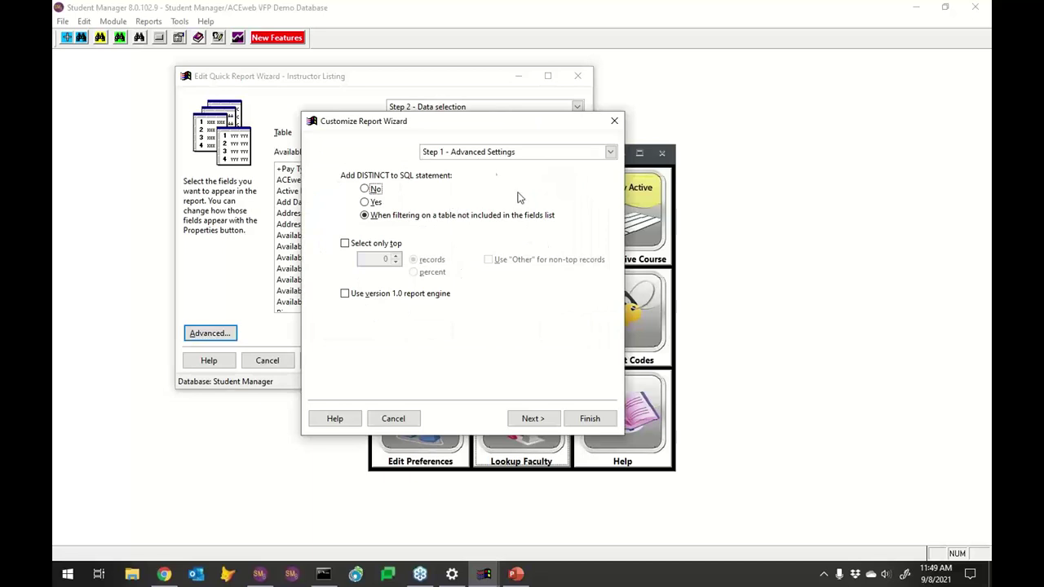
left_click(534, 420)
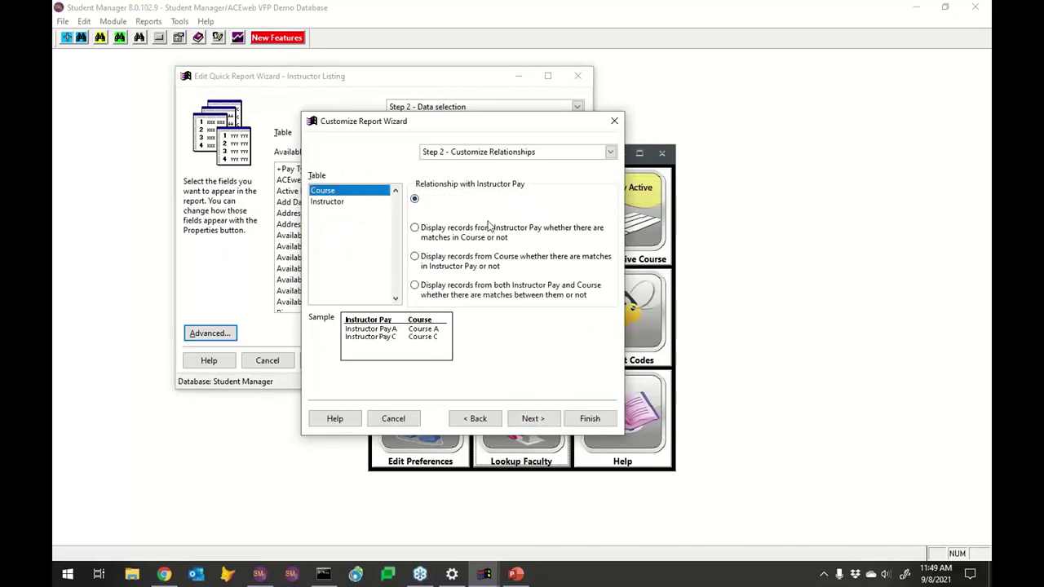
left_click(335, 203)
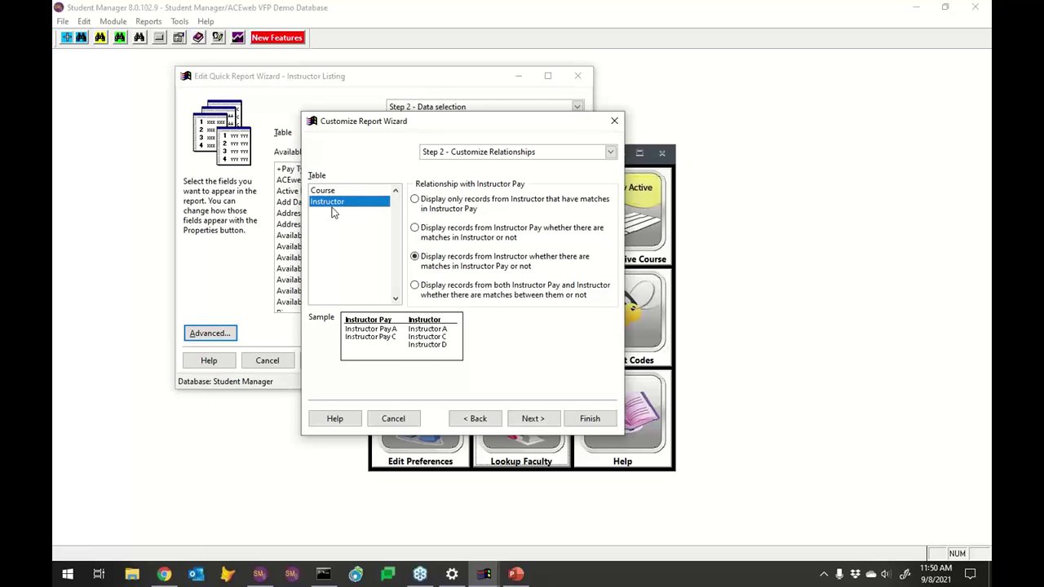
left_click(592, 420)
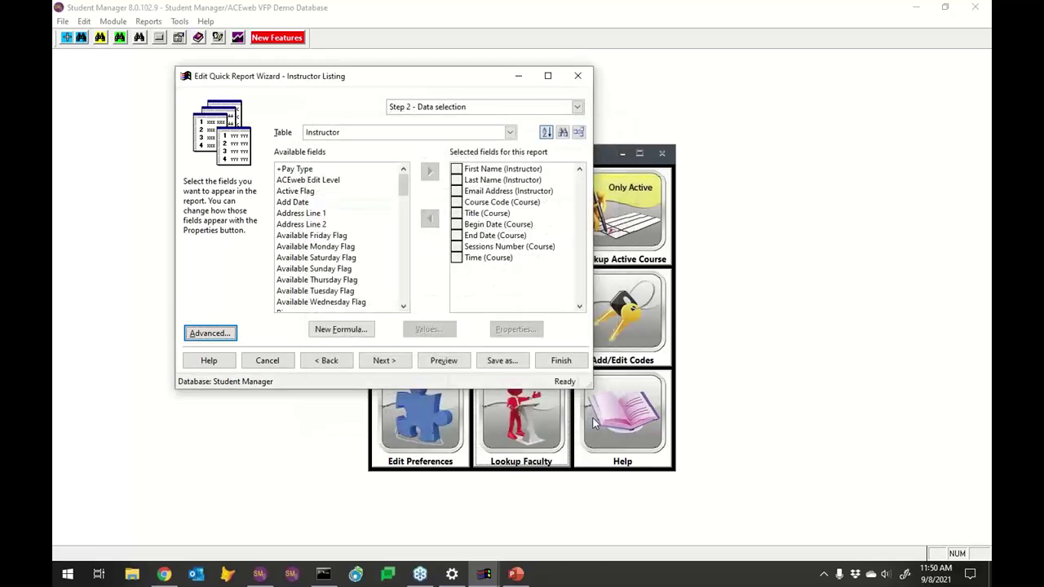
Step: Preview the Instructor Listing again and page through the first nine pages, then recheck the first two pages for the added instructor
left_click(435, 366)
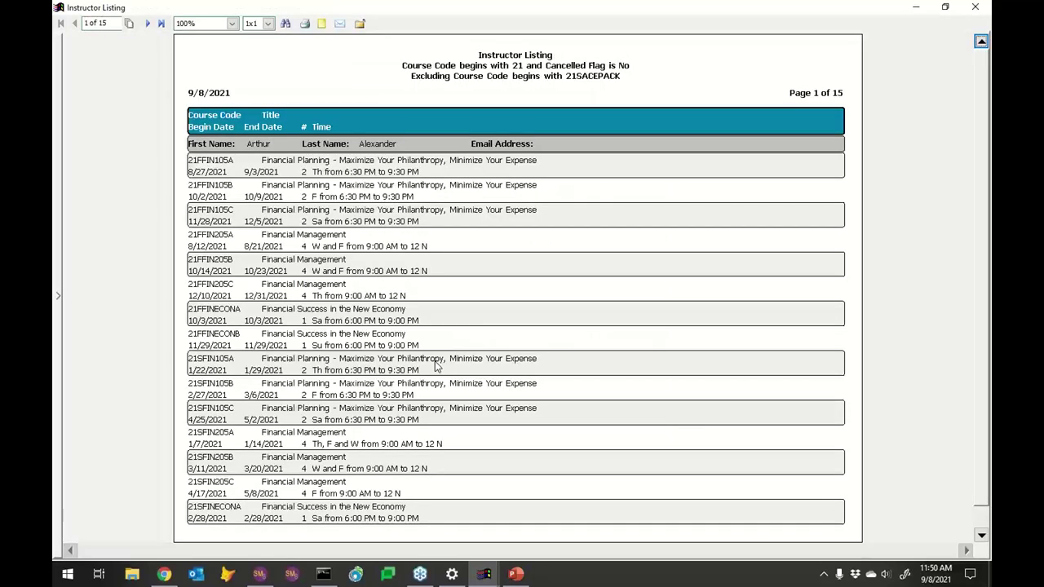
left_click(146, 24)
left_click(146, 24)
left_click(147, 24)
left_click(147, 23)
left_click(147, 24)
left_click(146, 24)
left_click(147, 24)
left_click(146, 23)
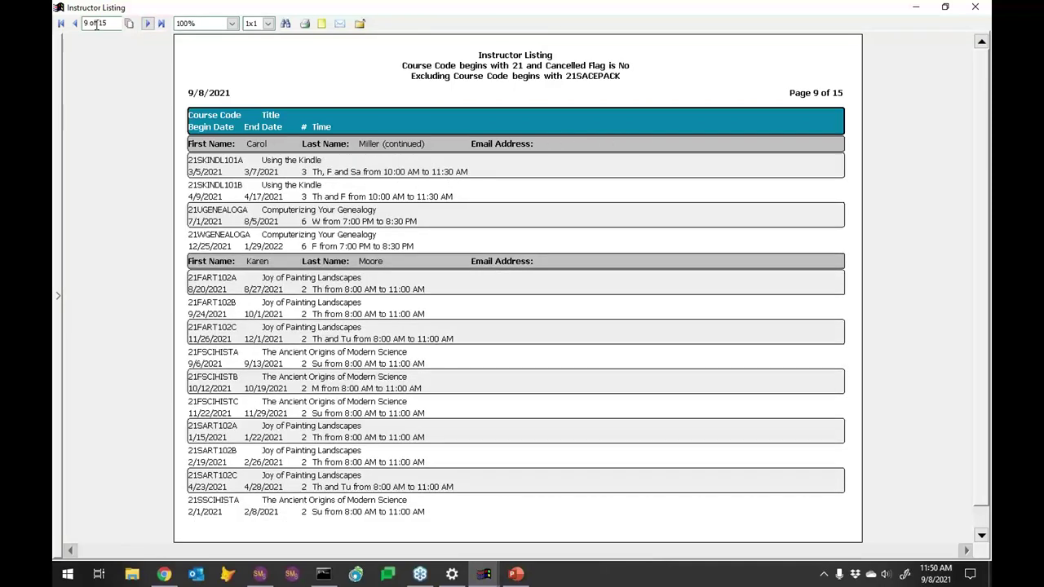
left_click(61, 25)
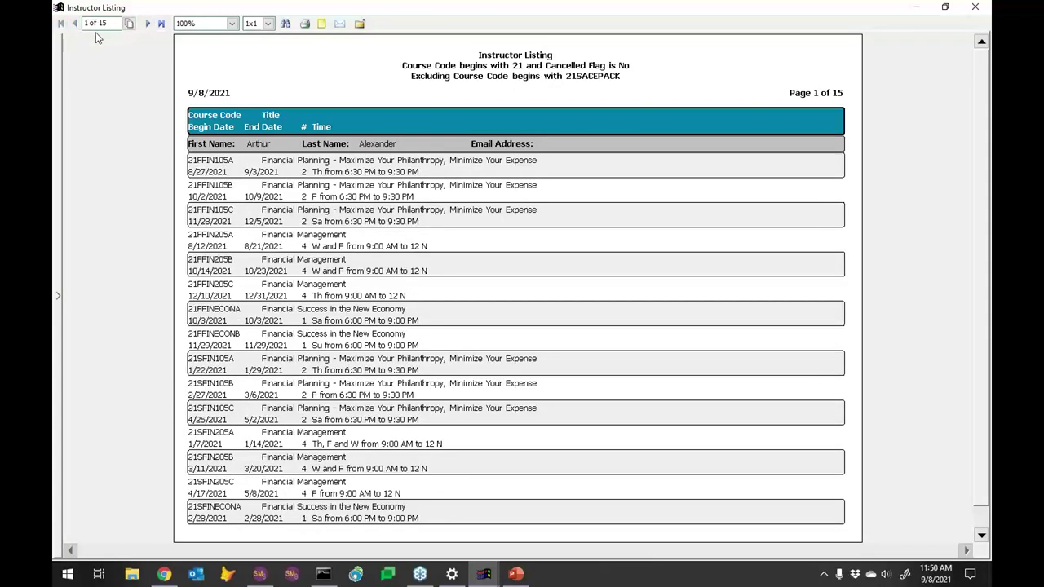
left_click(147, 24)
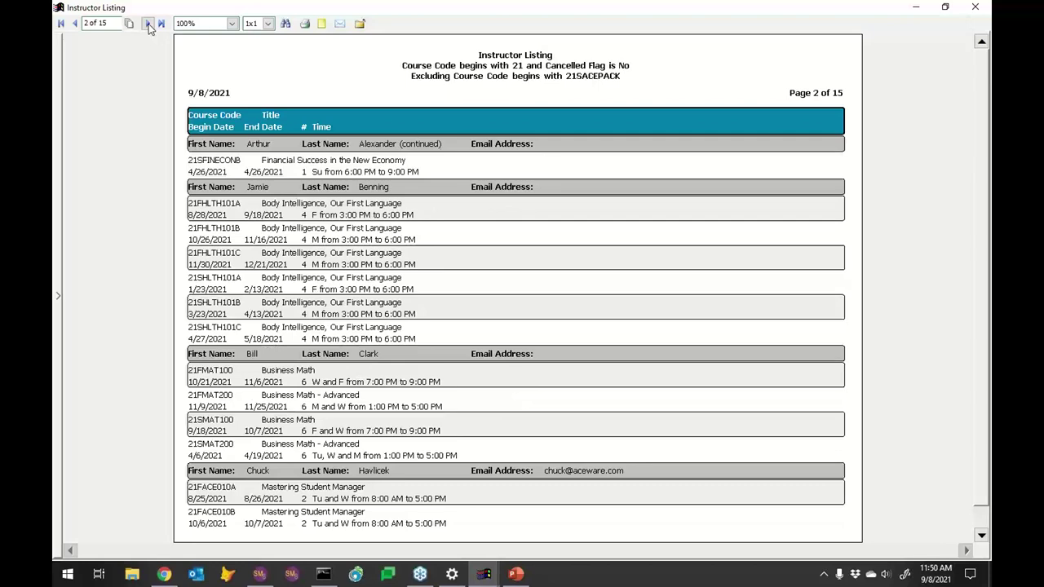
Step: Switch to Student Manager, open an existing instructor's record through the faculty lookup to check it, close it and return to the report preview
left_click(259, 574)
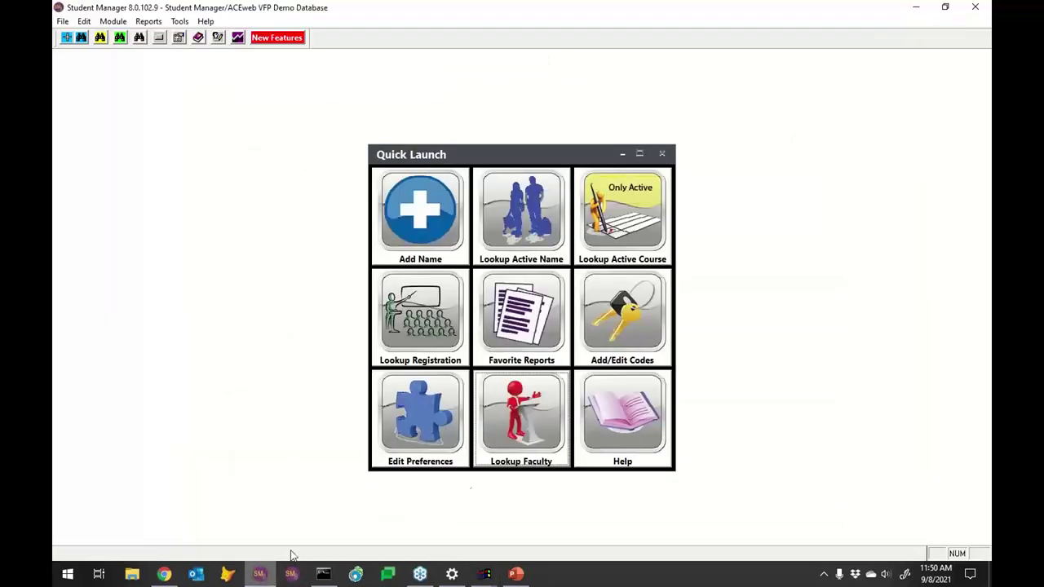
left_click(522, 420)
left_click(104, 203)
double_click(104, 203)
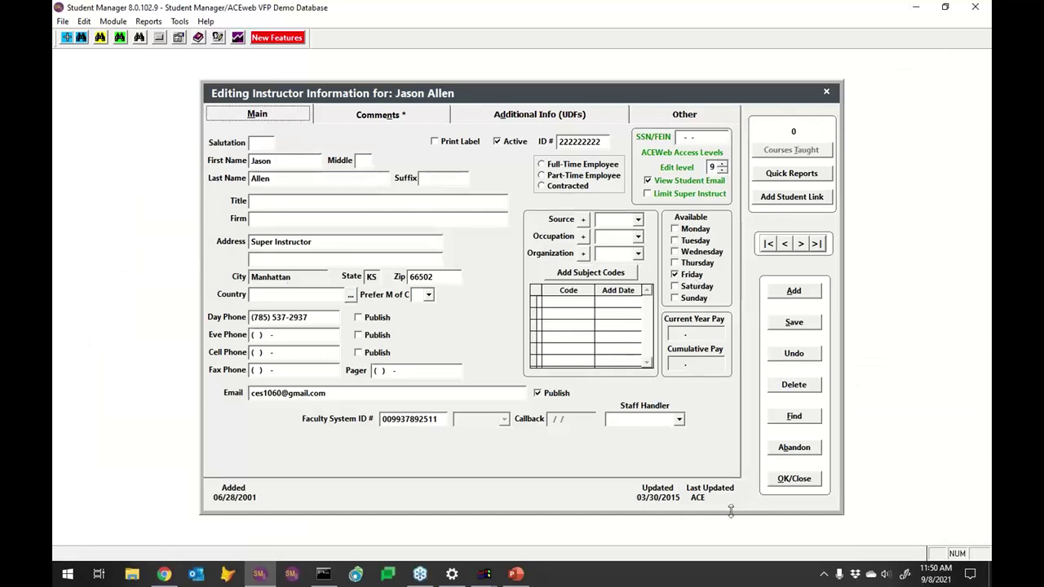
left_click(806, 485)
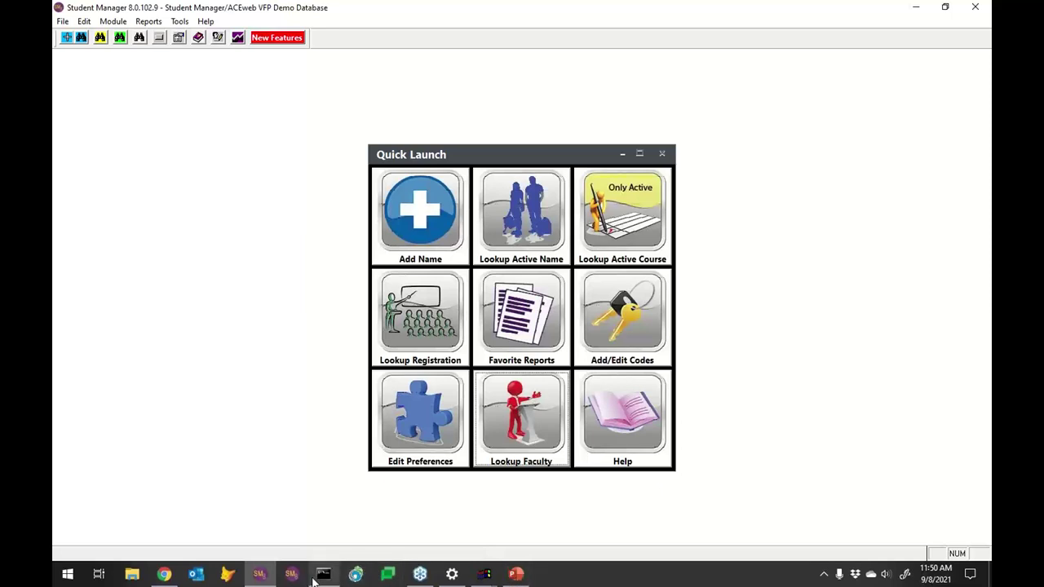
mouse_move(515, 574)
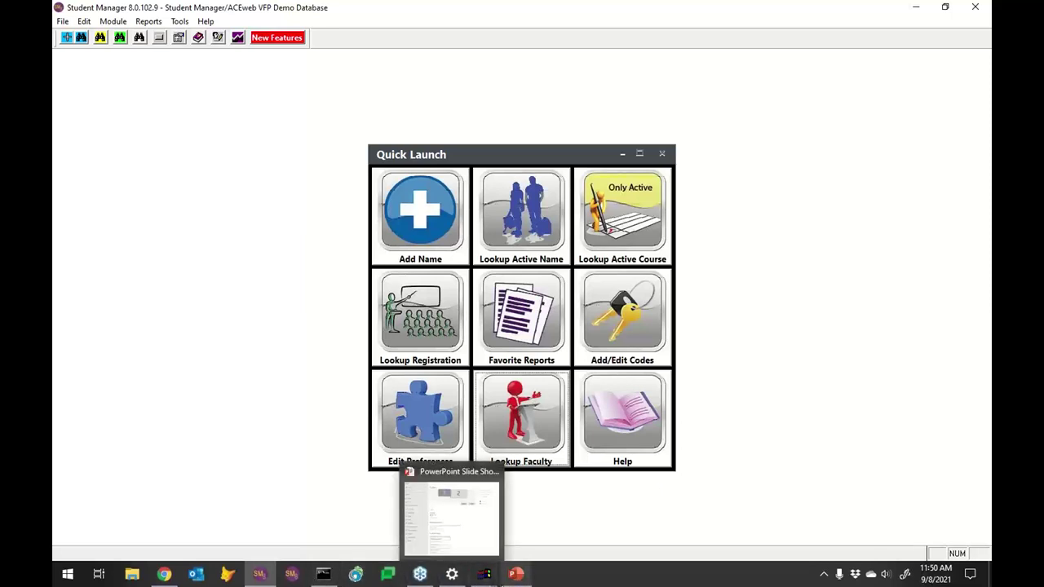
left_click(600, 495)
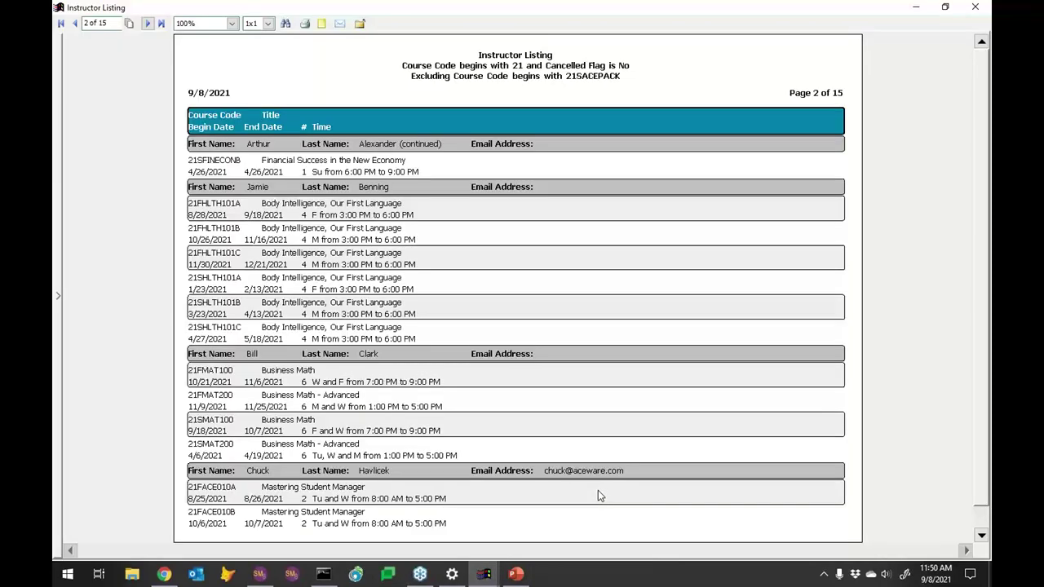
Step: Close the preview and review the Instructor relationship and the resulting SQL statement in the report's advanced settings
left_click(974, 7)
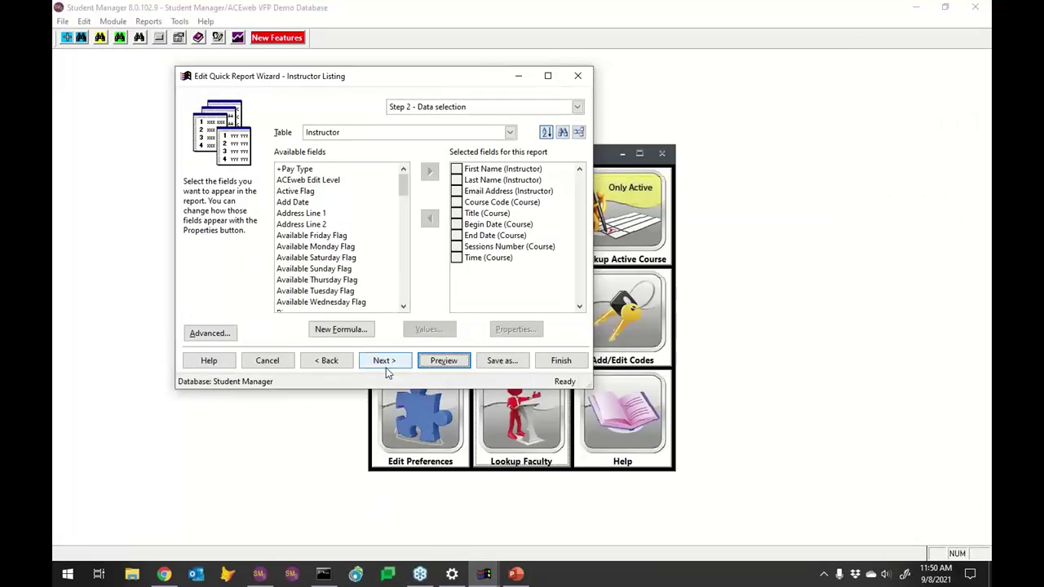
left_click(227, 334)
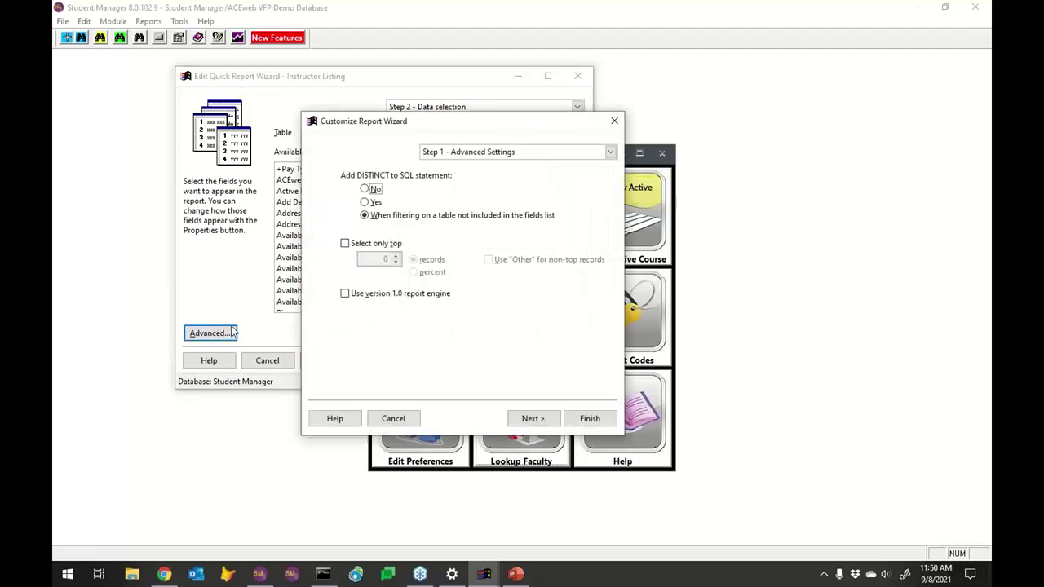
left_click(532, 418)
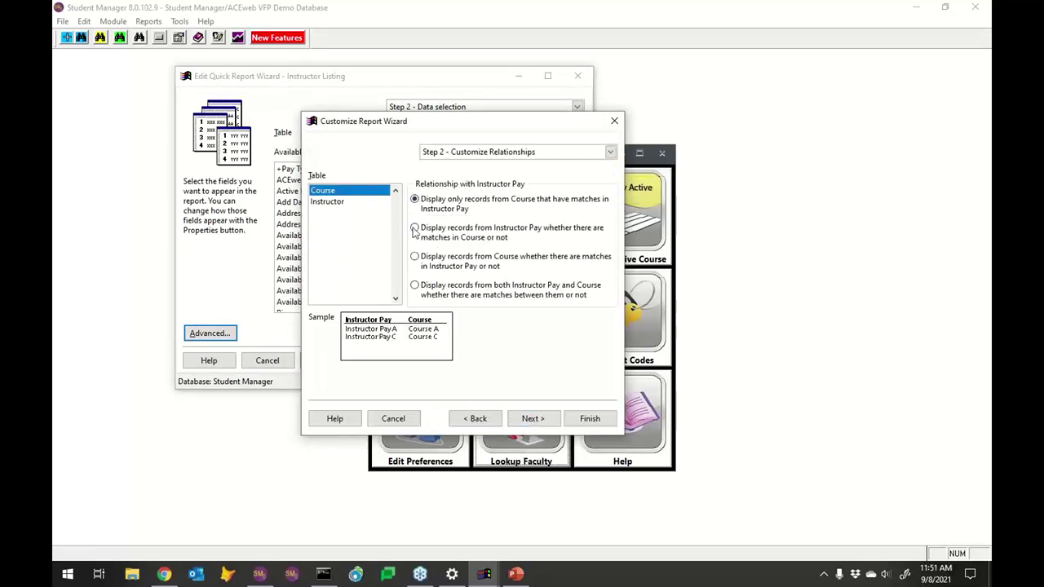
left_click(345, 201)
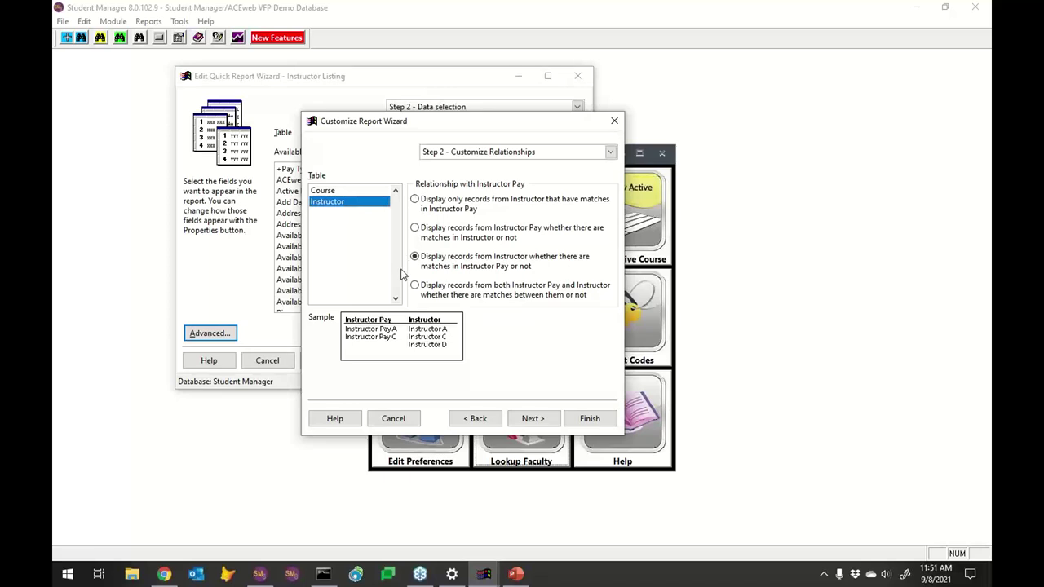
left_click(528, 418)
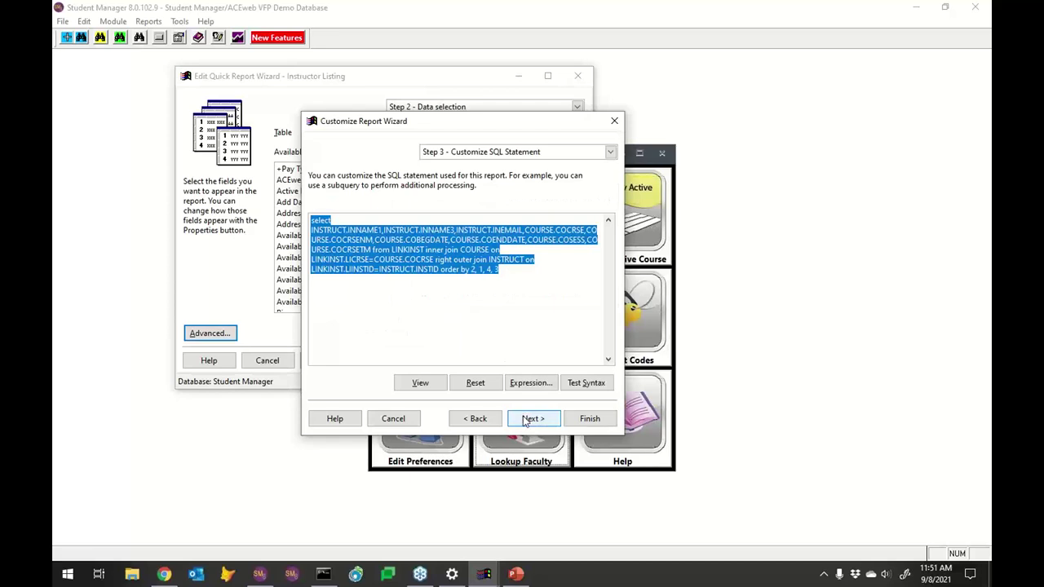
left_click(536, 269)
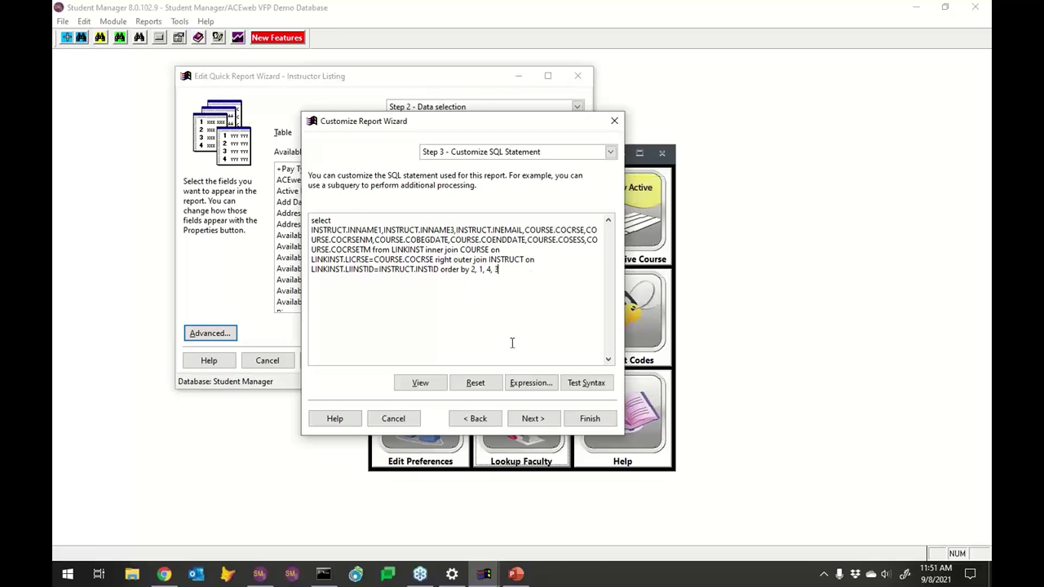
left_click(589, 418)
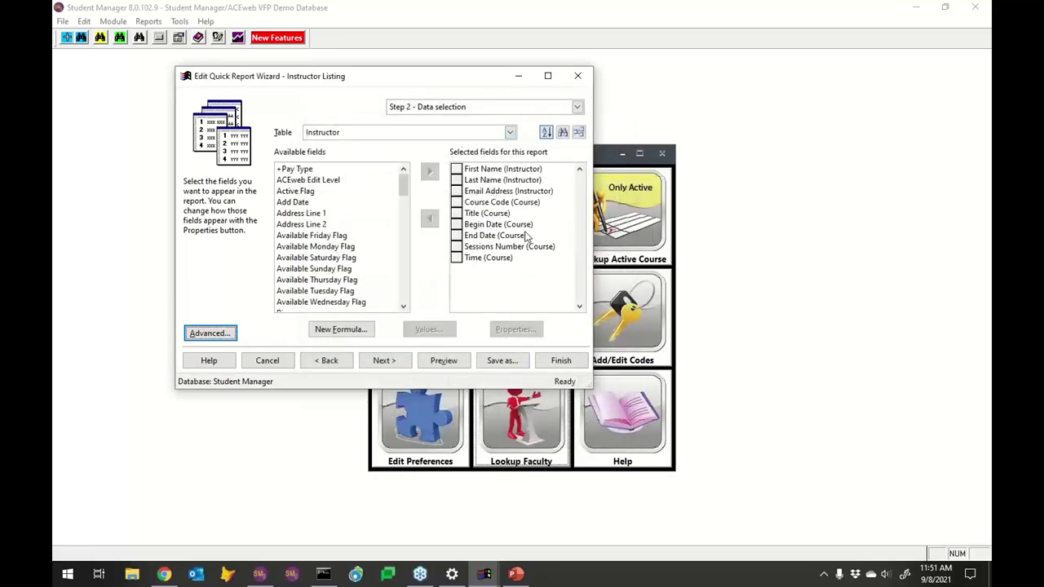
Step: Reopen the report's SQL statement and examine its joins, its order by clause and the INNAME3, INNAME1, COCRSE and INEMAIL fields
left_click(204, 335)
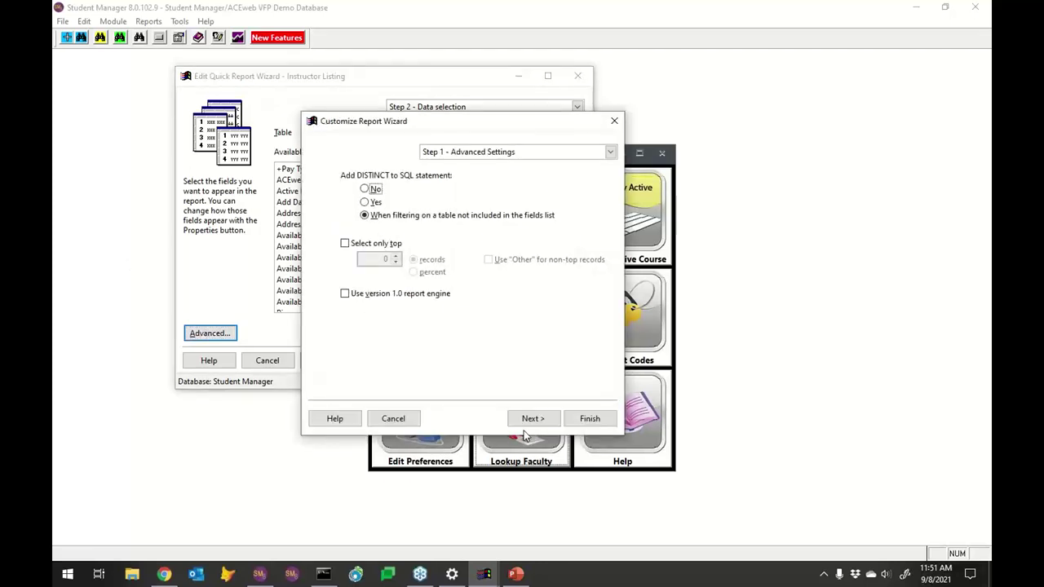
left_click(529, 420)
left_click(529, 421)
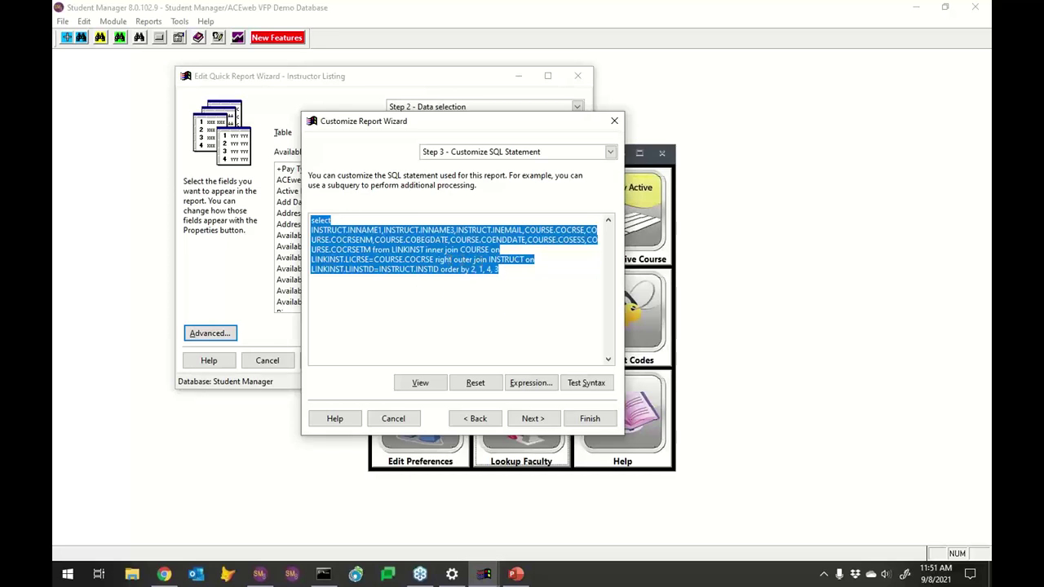
left_click(444, 261)
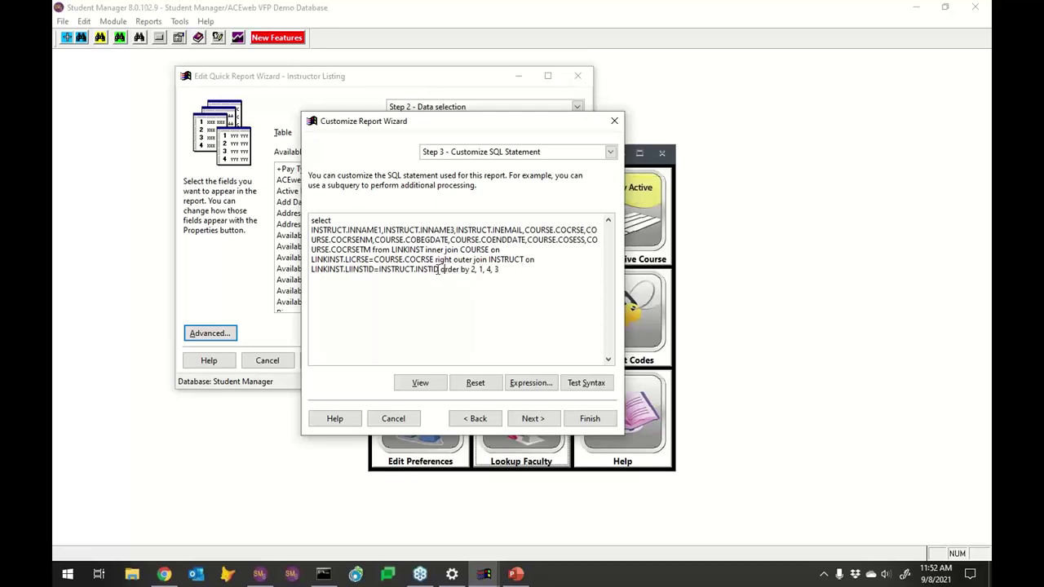
left_click_drag(441, 269, 505, 274)
left_click(505, 274)
double_click(433, 230)
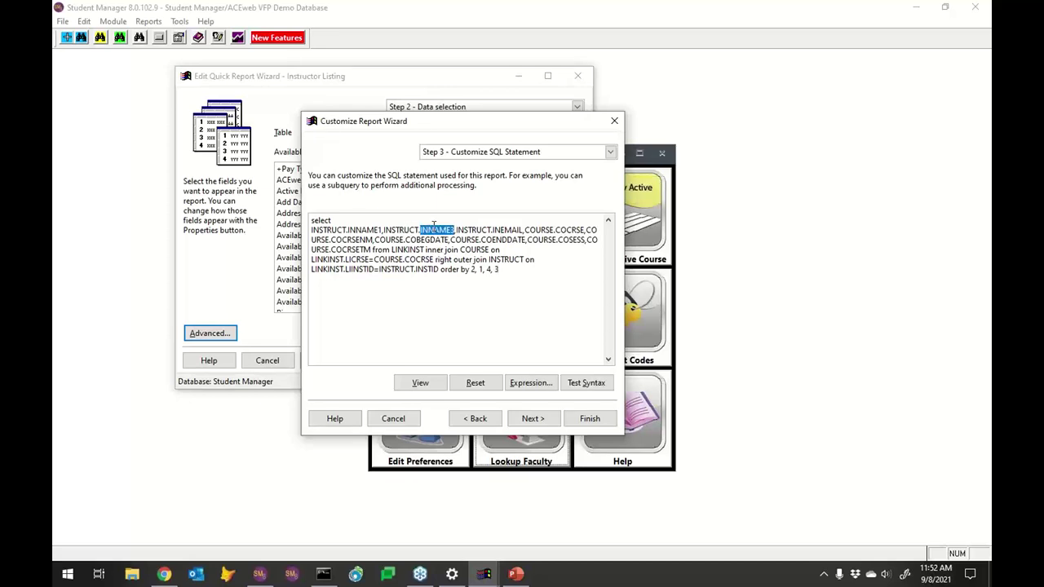
double_click(362, 230)
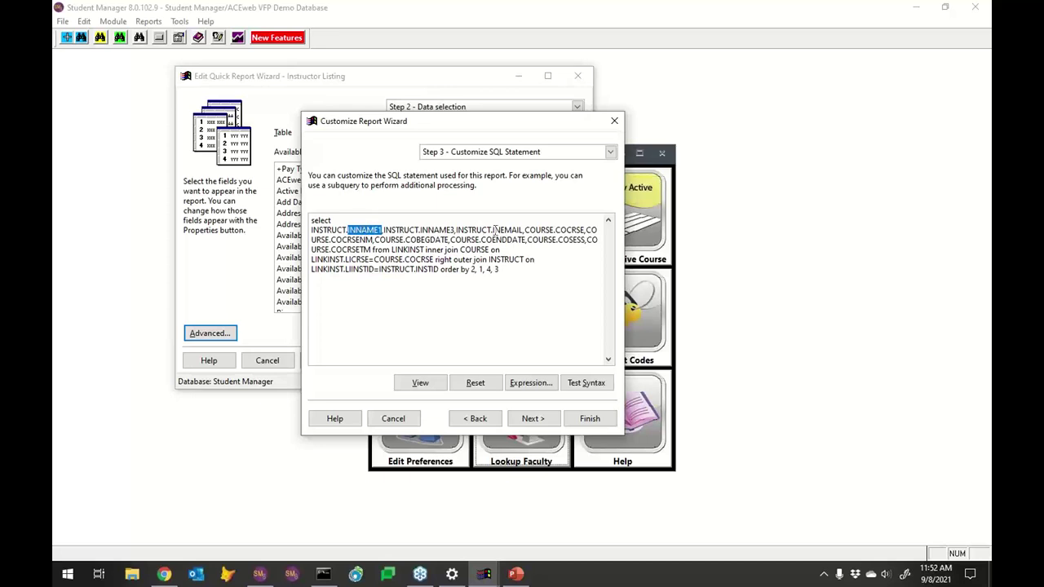
double_click(576, 230)
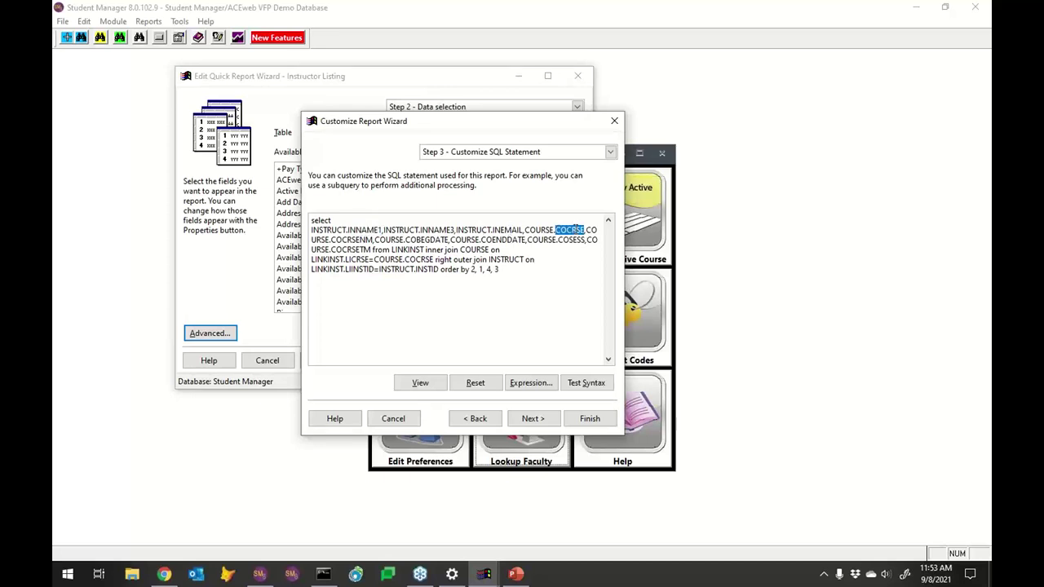
left_click(509, 229)
double_click(509, 229)
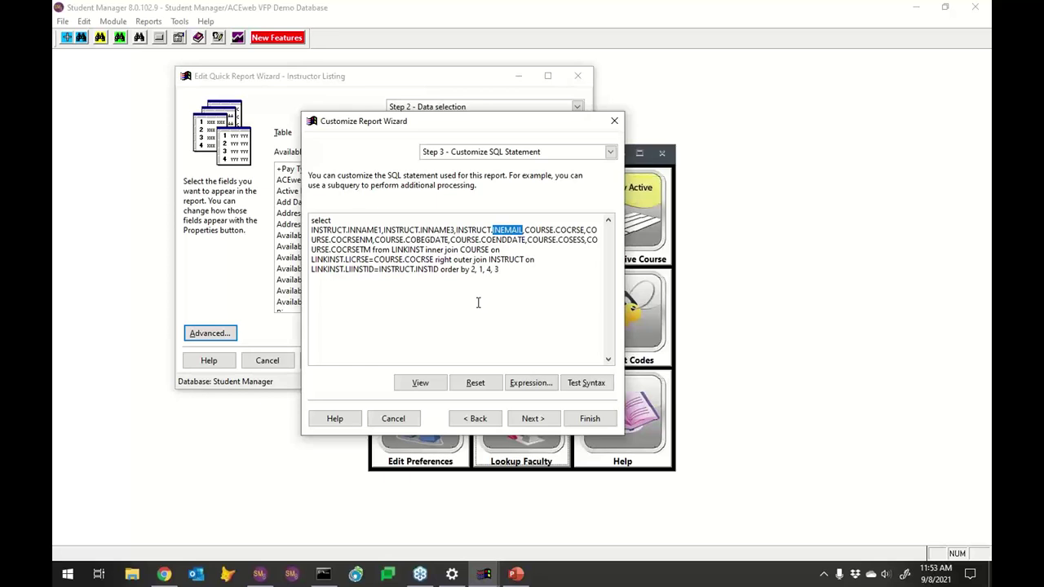
Step: Look through the custom code pages of the Customize Report Wizard, from OnSelect through BeforeData to AfterData
left_click(534, 419)
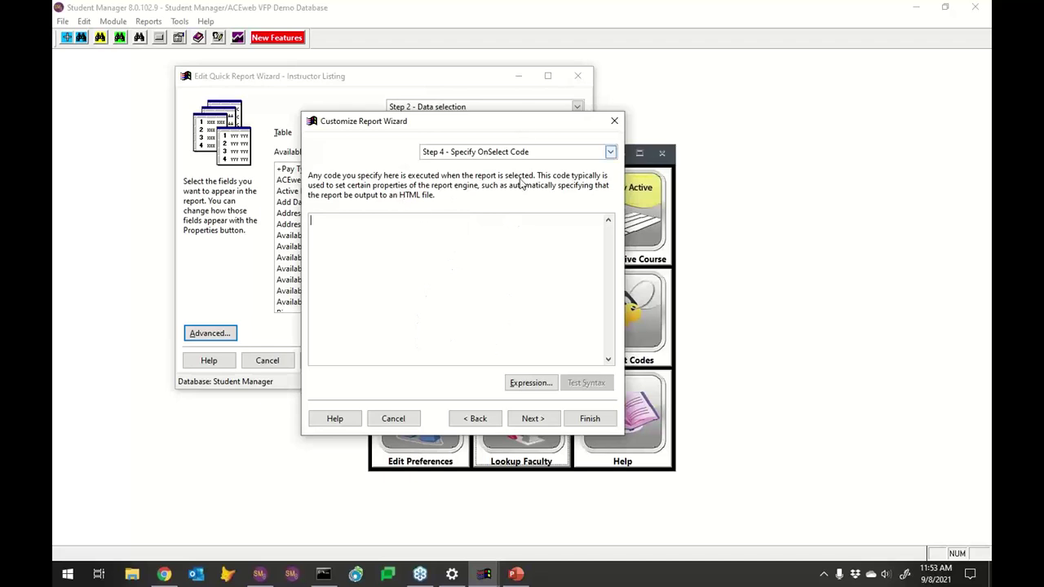
left_click(532, 418)
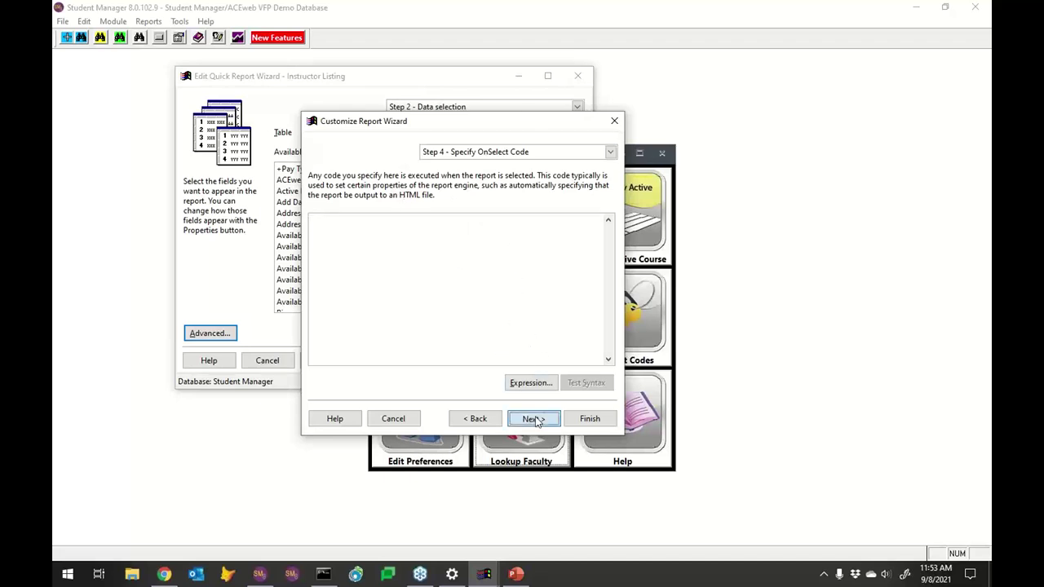
left_click(534, 419)
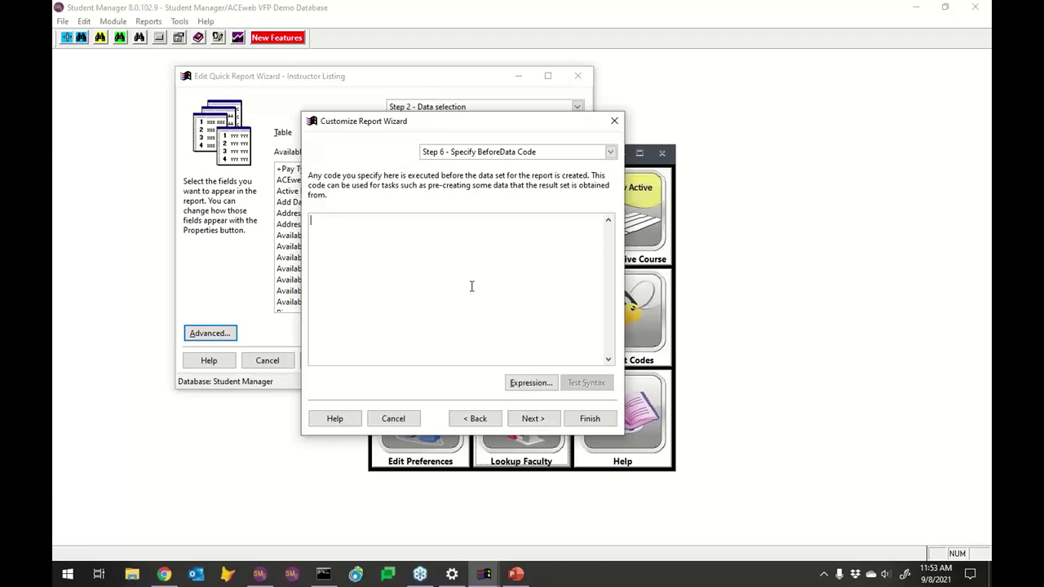
left_click(534, 418)
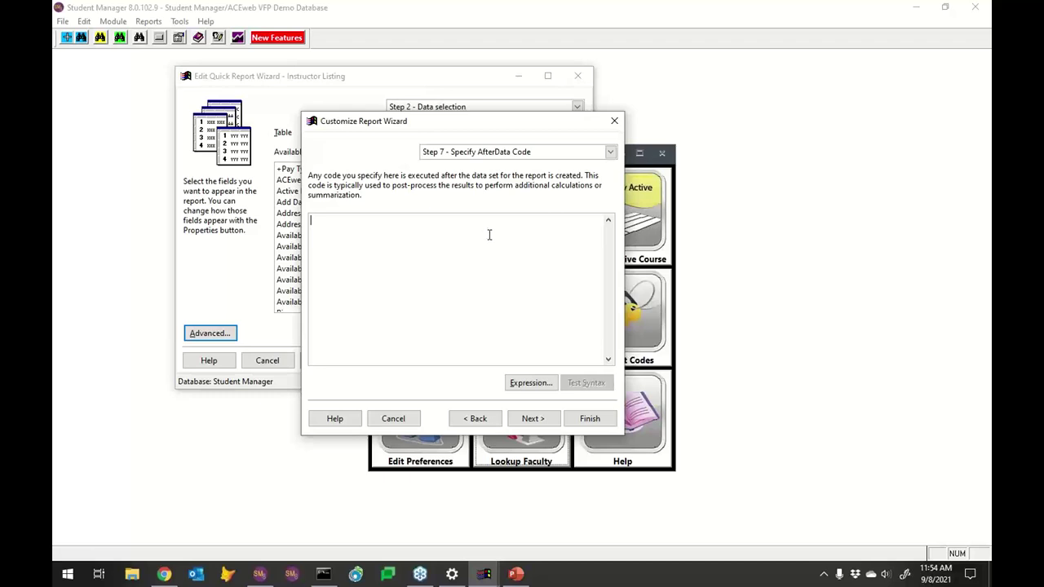
Step: Go back to the SQL statement to look at its selected fields again, and advance to the BeforeData code page
left_click(479, 419)
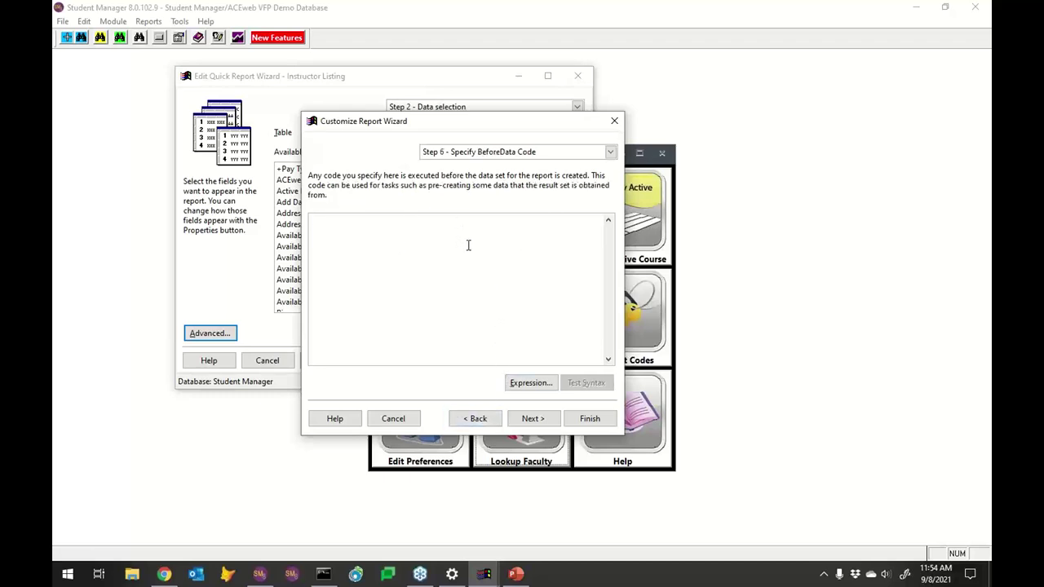
left_click(476, 419)
left_click(476, 420)
left_click(476, 420)
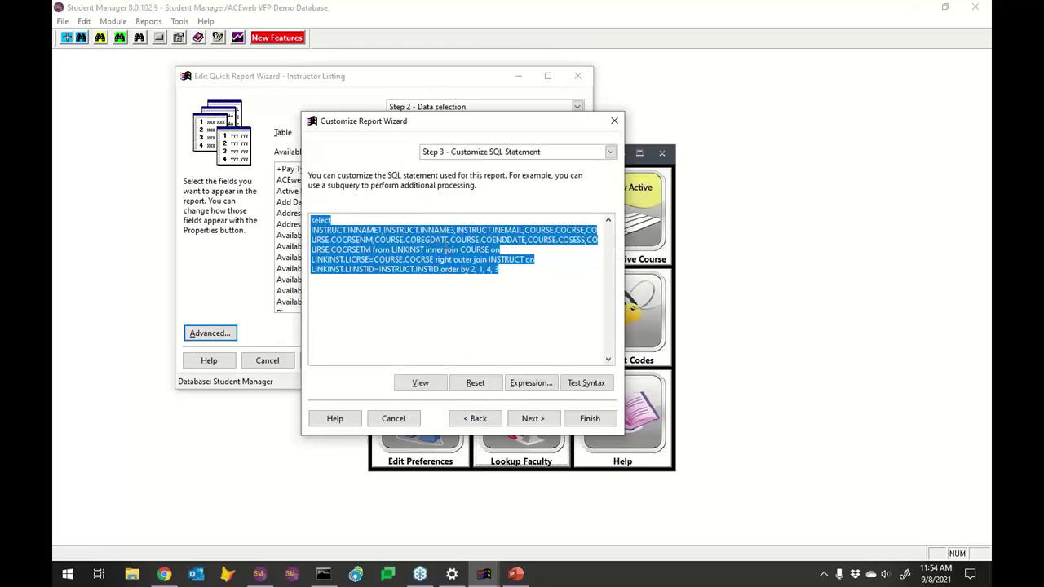
left_click(447, 230)
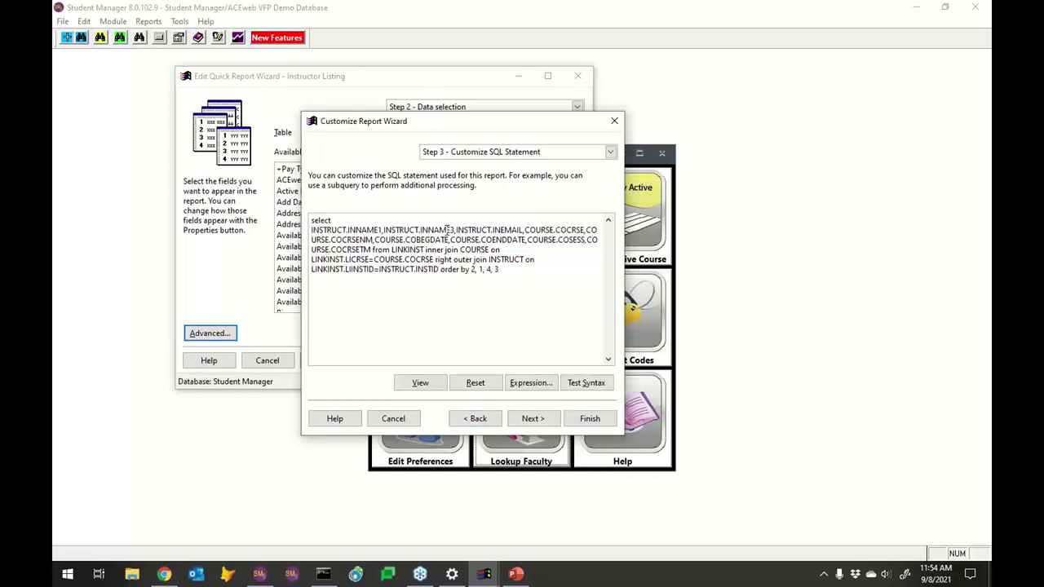
left_click(533, 419)
left_click(534, 420)
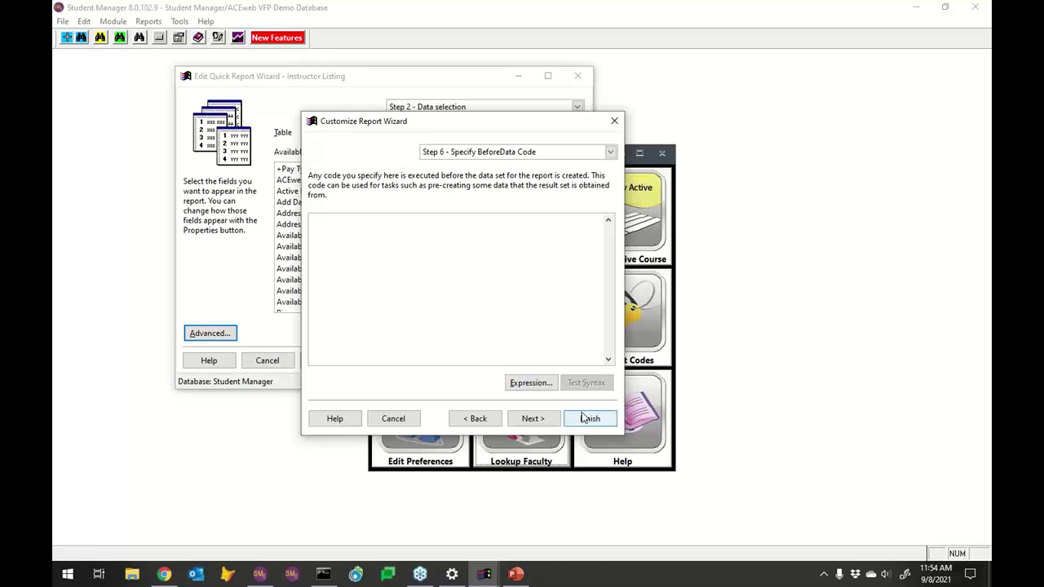
Step: Review the relationship options and the DISTINCT and top-records settings of the Customize Report Wizard, and finish the wizard
left_click(473, 419)
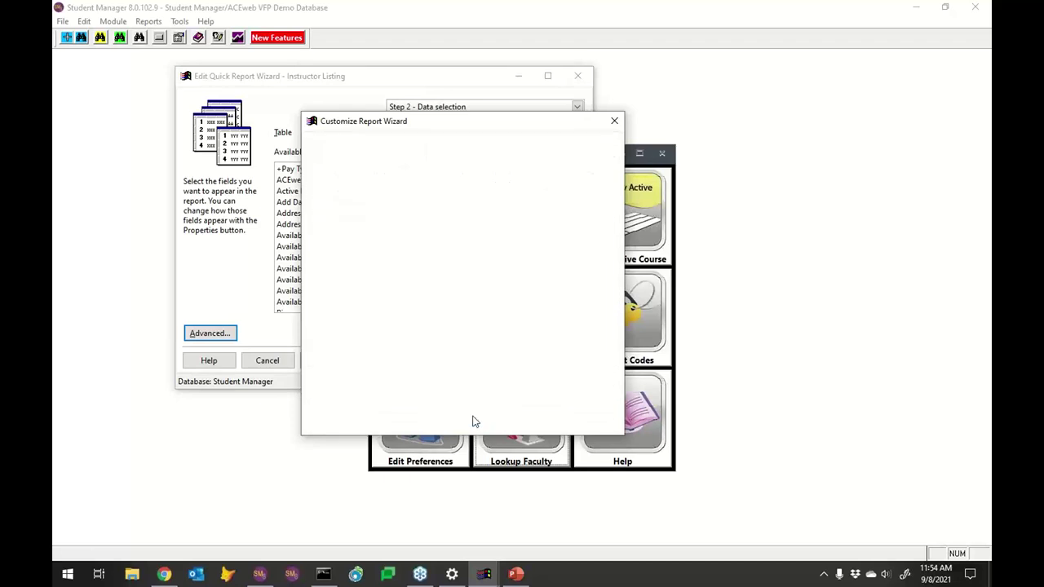
left_click(474, 418)
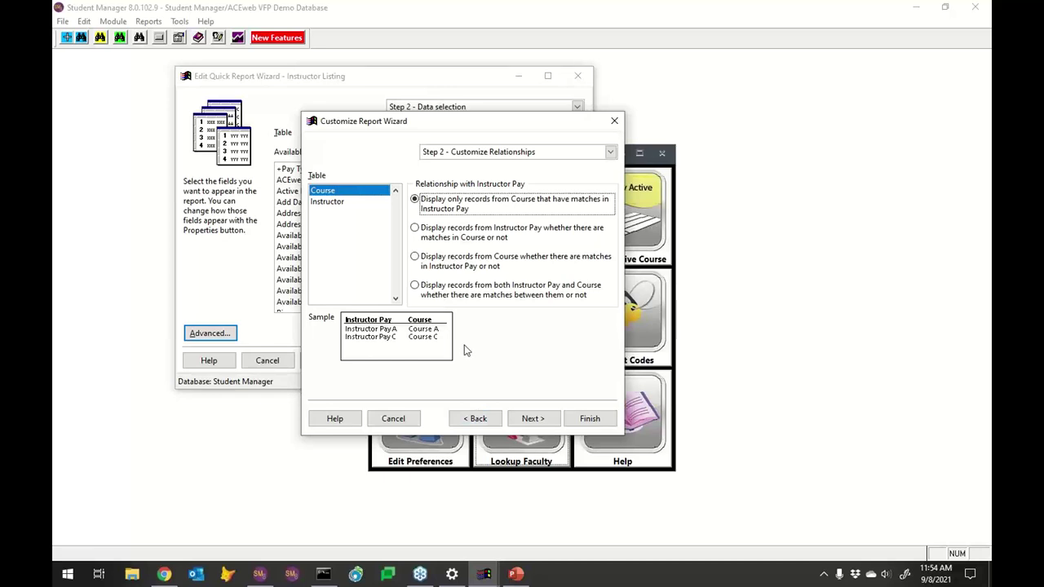
left_click(474, 418)
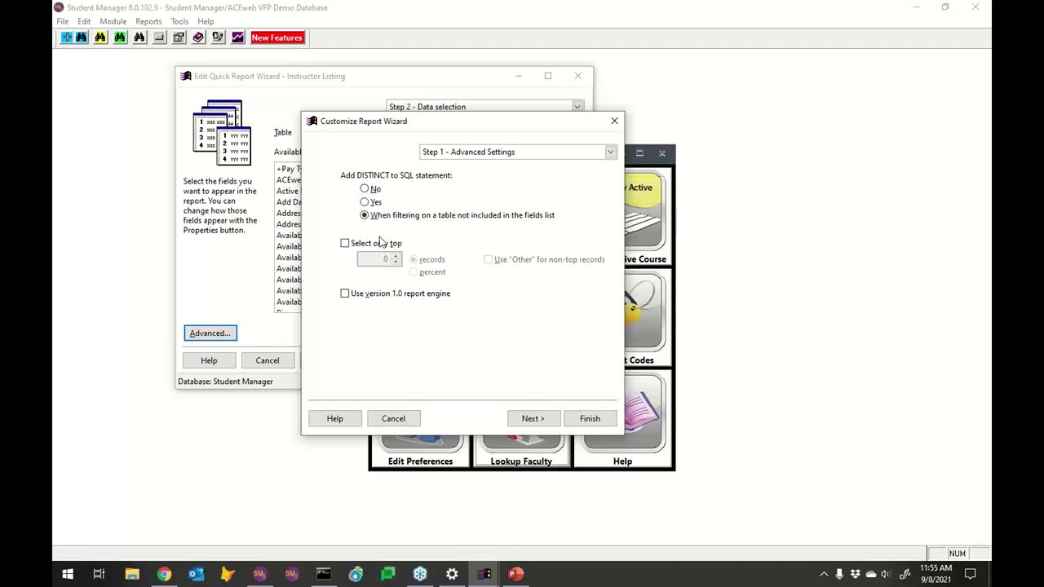
left_click(533, 422)
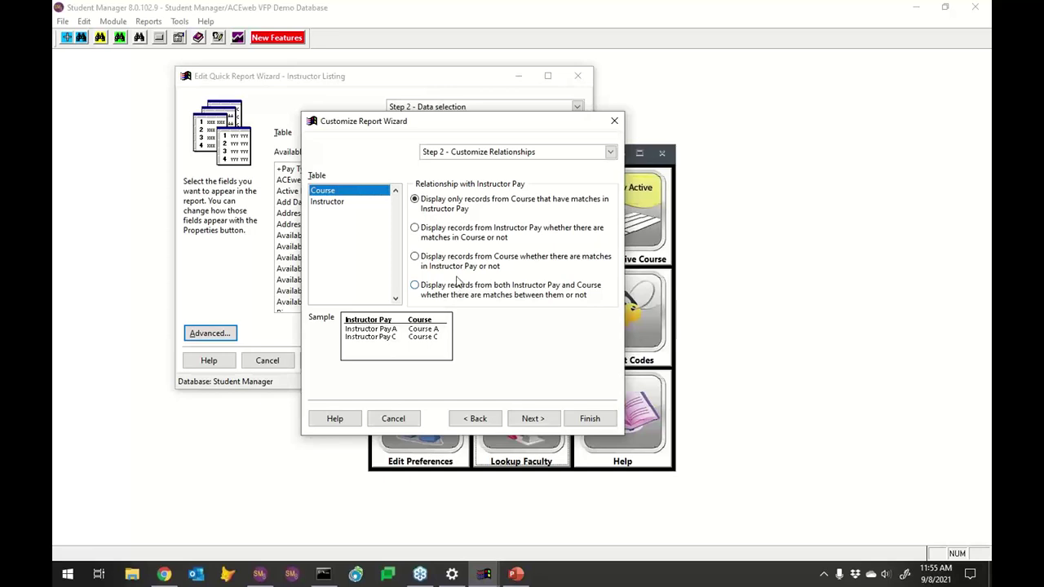
left_click(578, 422)
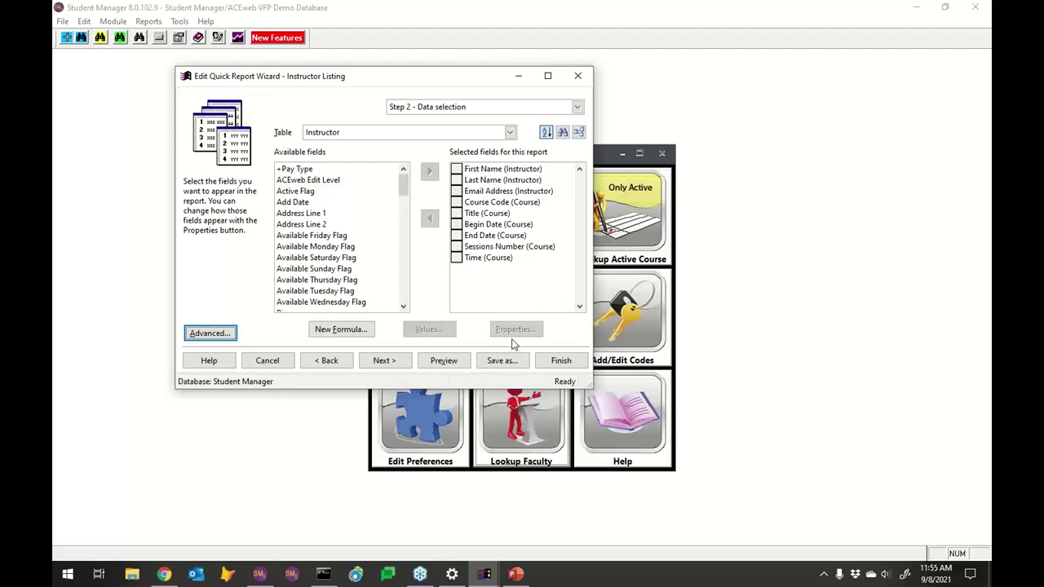
Step: Switch to the PowerPoint slide show and advance from the Agenda Session 3 slide to the Summary slide
left_click(517, 574)
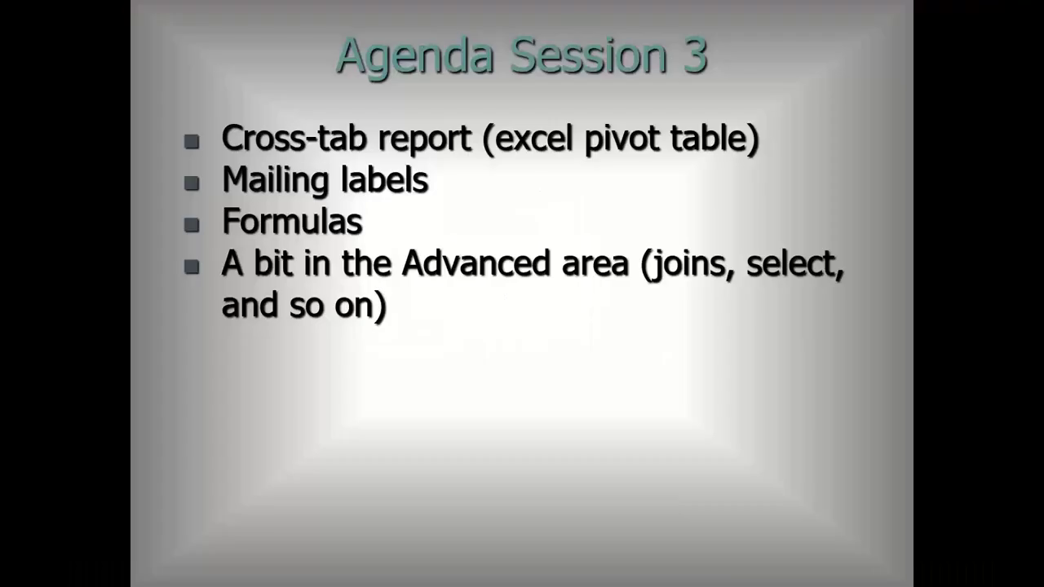
key("Right")
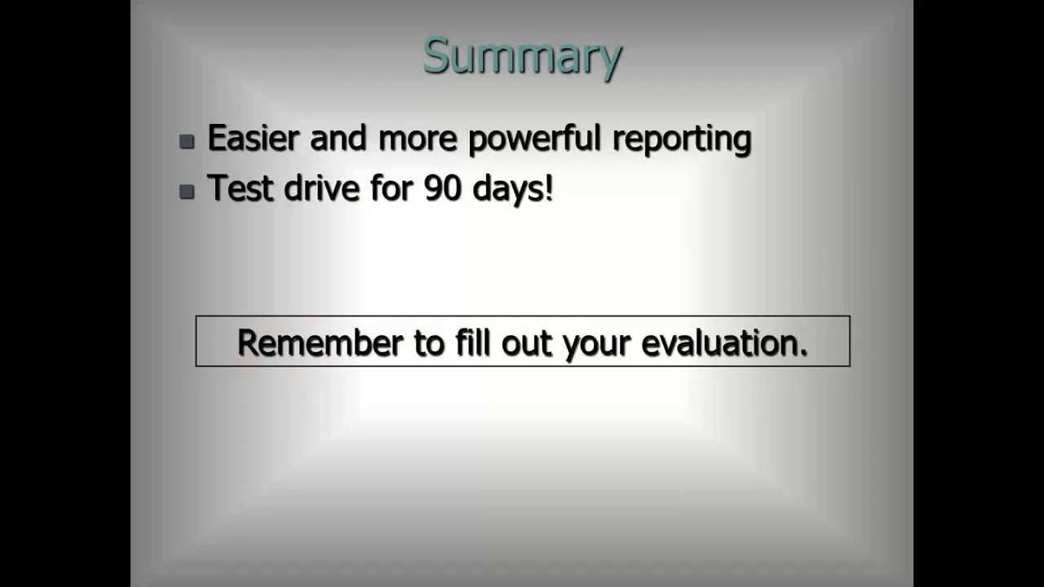